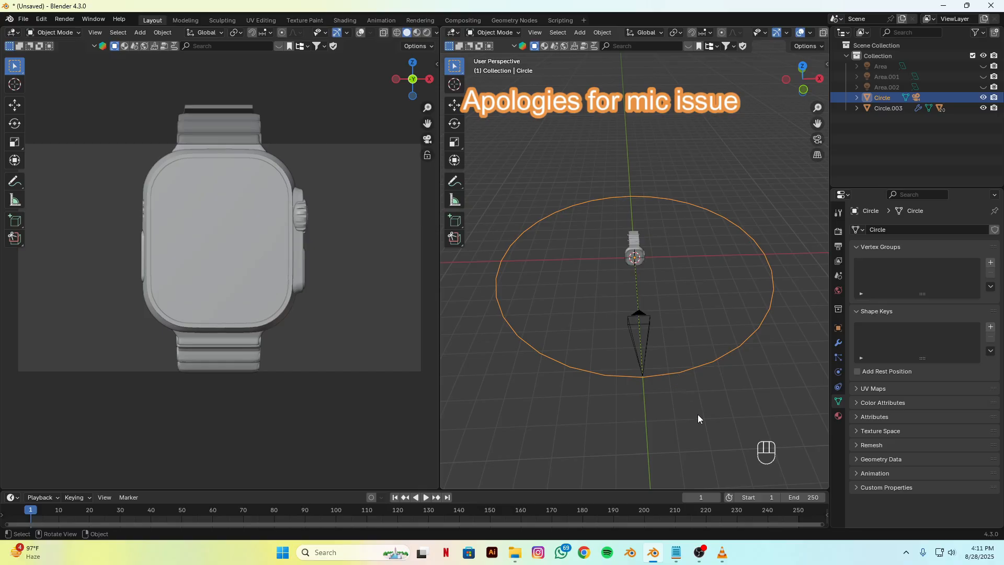
# Step: Scale down the circle that carries the camera and rotate it around global Z so the camera faces the watch's crown side
pyautogui.press('s')
pyautogui.click(674, 325)
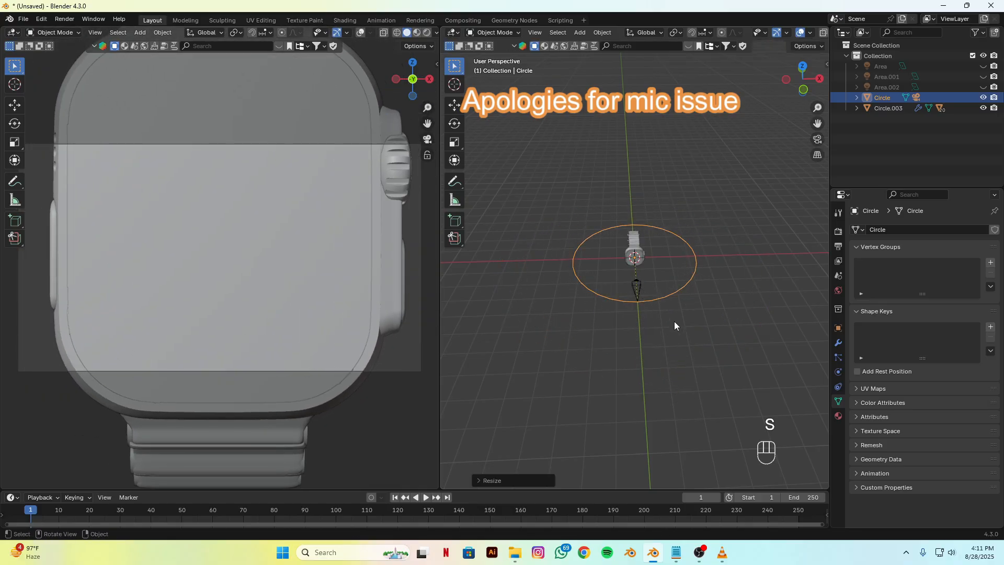
pyautogui.press('r')
pyautogui.press('z')
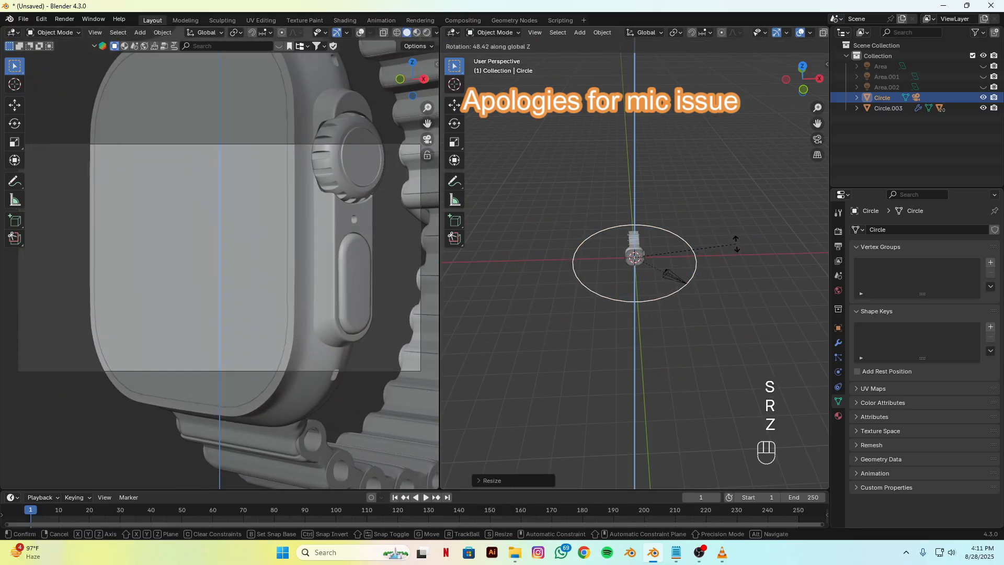
pyautogui.click(733, 230)
# Step: Scale the circle up to about 1.4 times so the camera takes in more of the watch
pyautogui.scroll(-3, 693, 320)
pyautogui.keyDown('alt'); pyautogui.moveTo(691, 325); pyautogui.dragTo(623, 334); pyautogui.keyUp('alt')
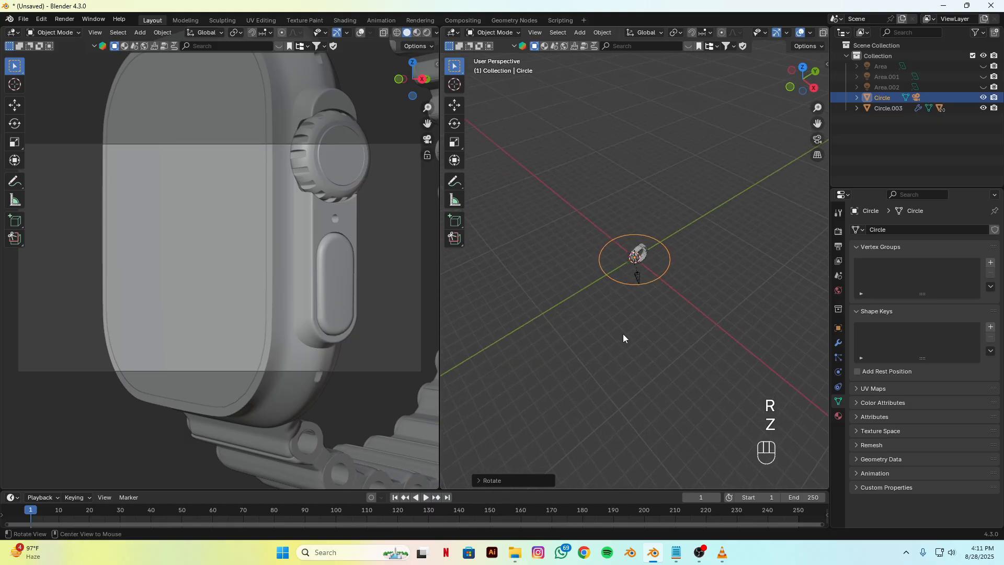
pyautogui.press('s')
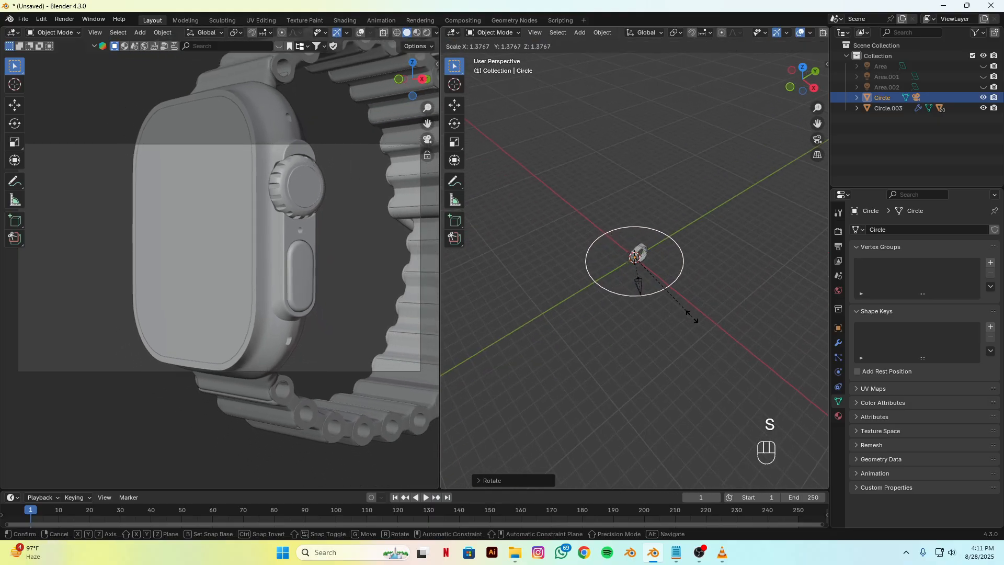
pyautogui.click(693, 319)
pyautogui.scroll(-3, 319, 317)
pyautogui.keyDown('alt'); pyautogui.moveTo(314, 327); pyautogui.dragTo(294, 338); pyautogui.keyUp('alt')
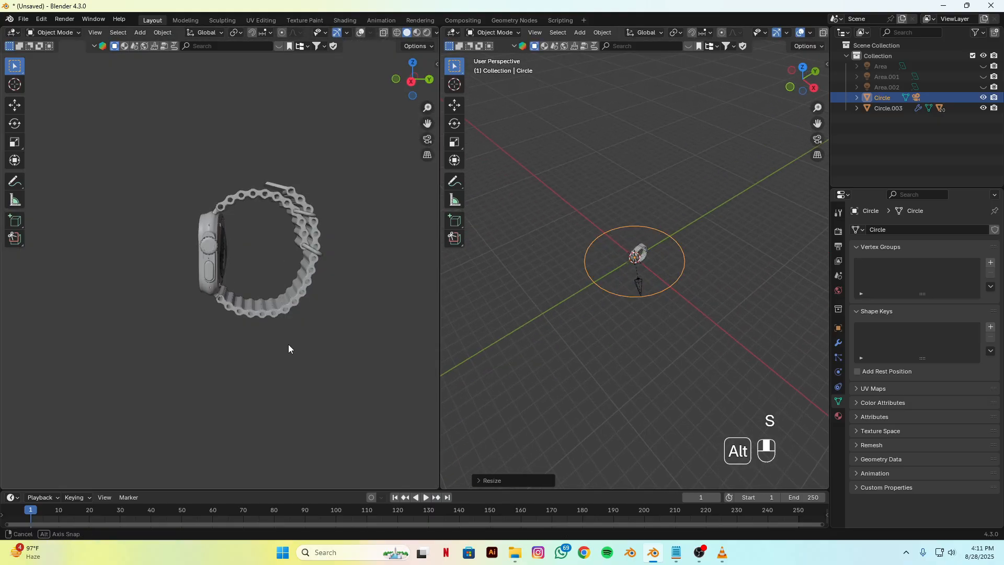
pyautogui.click(427, 139)
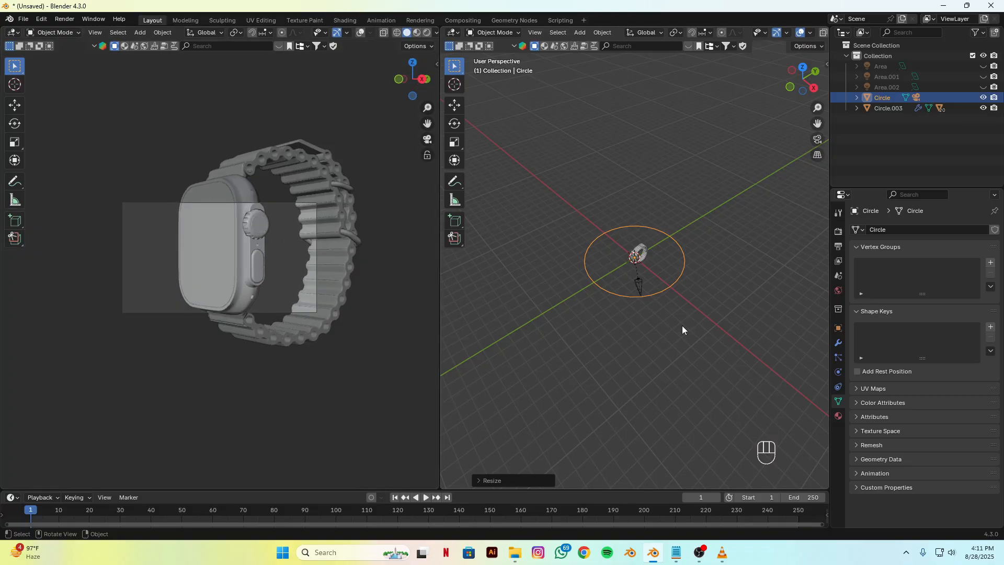
# Step: Add a Track To constraint to the camera and set its target to the watch object Circle.003
pyautogui.scroll(4, 682, 326)
pyautogui.click(642, 306)
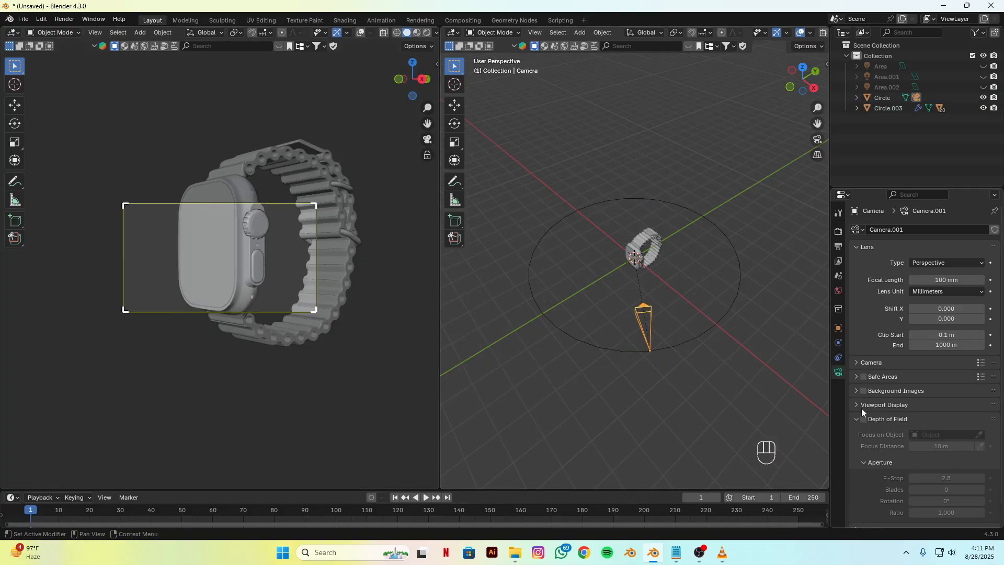
pyautogui.click(838, 357)
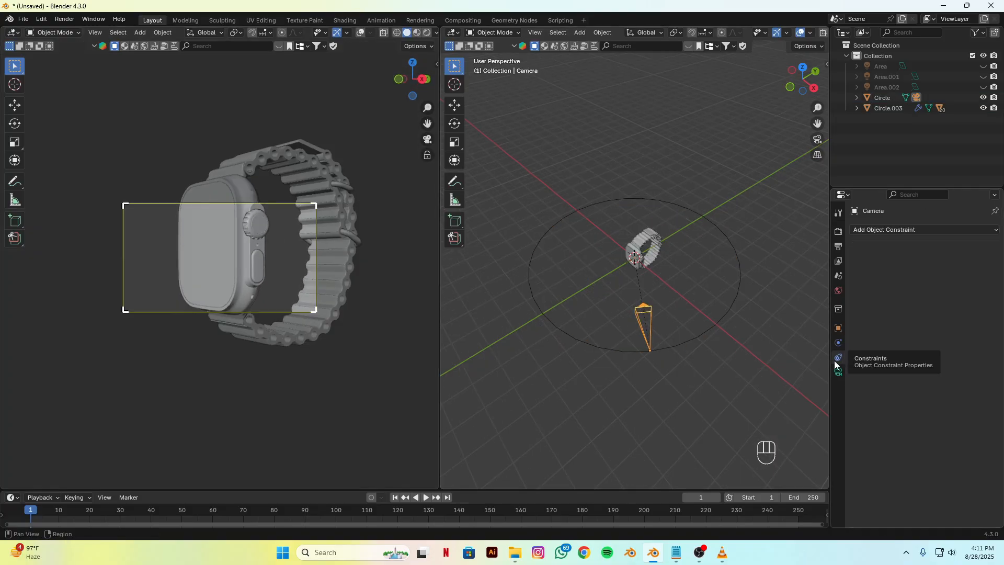
pyautogui.click(882, 233)
pyautogui.click(888, 294)
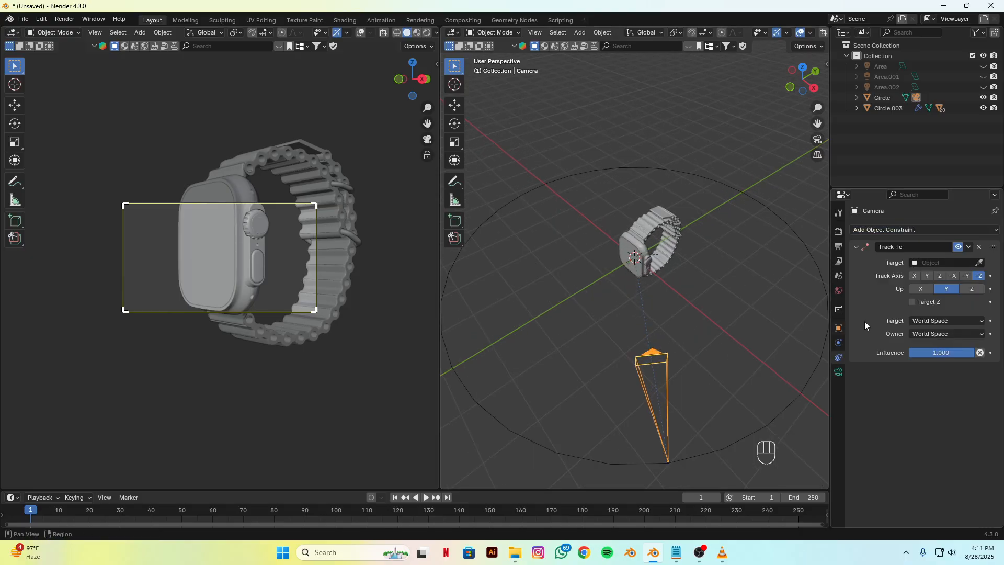
pyautogui.click(980, 264)
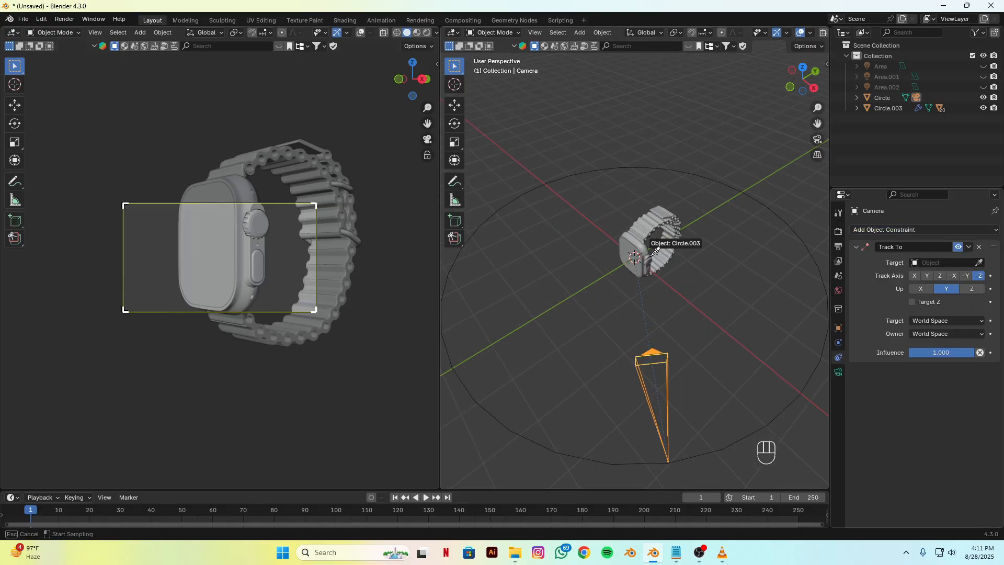
pyautogui.click(651, 257)
# Step: Raise the circle along the global Z axis so the camera looks down at the watch
pyautogui.scroll(6, 671, 291)
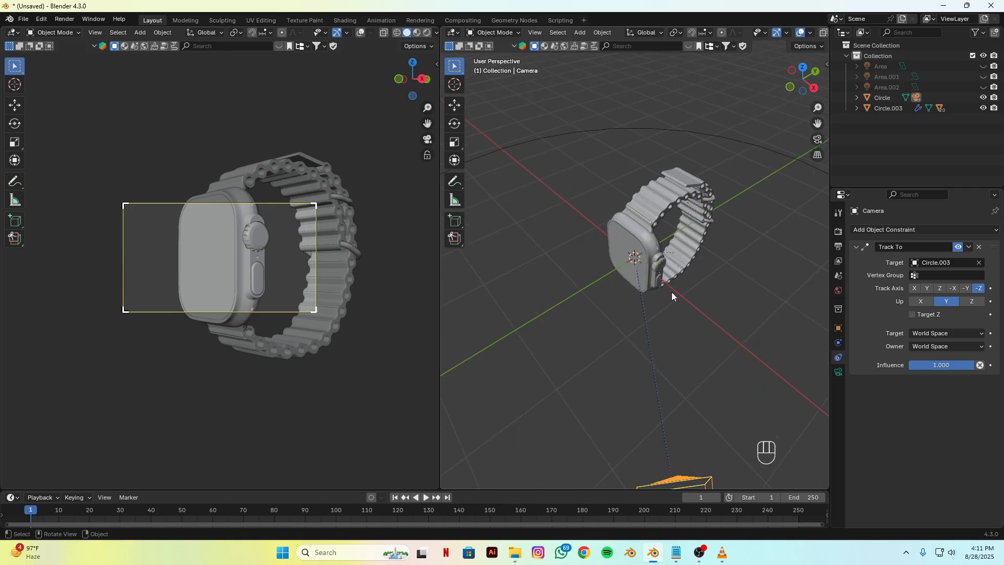
pyautogui.keyDown('alt'); pyautogui.moveTo(723, 322); pyautogui.dragTo(683, 287); pyautogui.keyUp('alt')
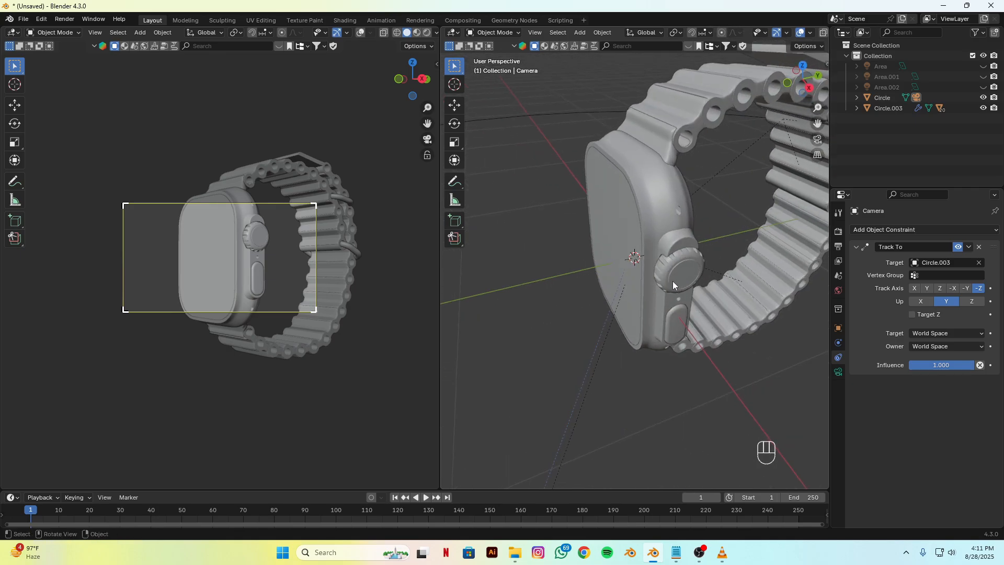
pyautogui.press('g')
pyautogui.press('z')
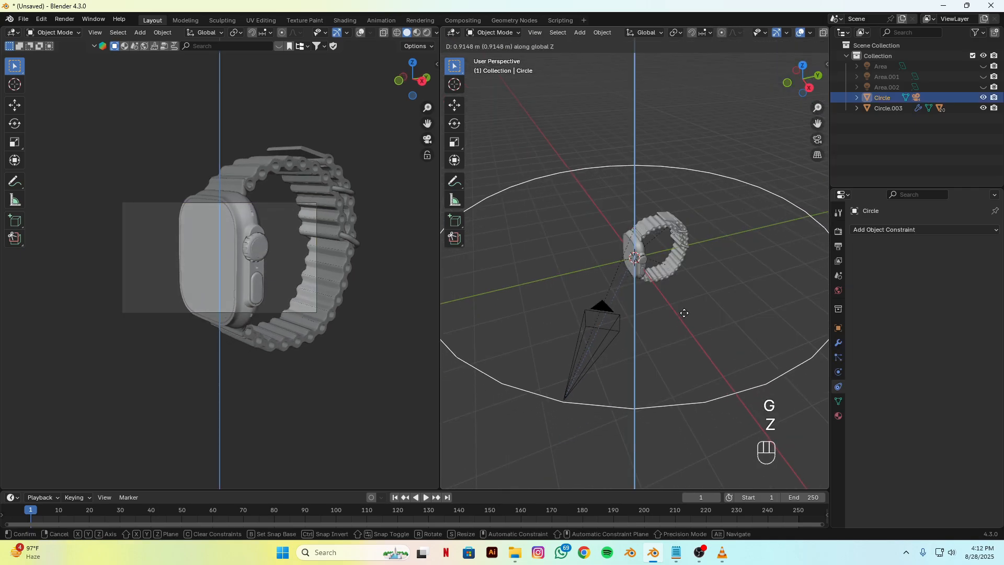
pyautogui.click(687, 295)
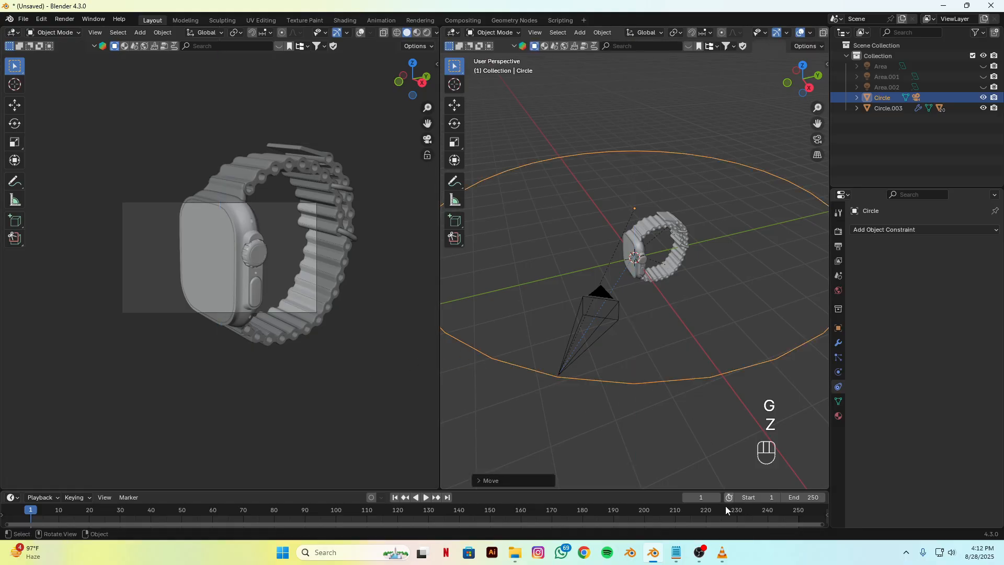
# Step: Switch to VLC and play the reference video watch.mp4 from the beginning to check its opening camera move
pyautogui.click(722, 552)
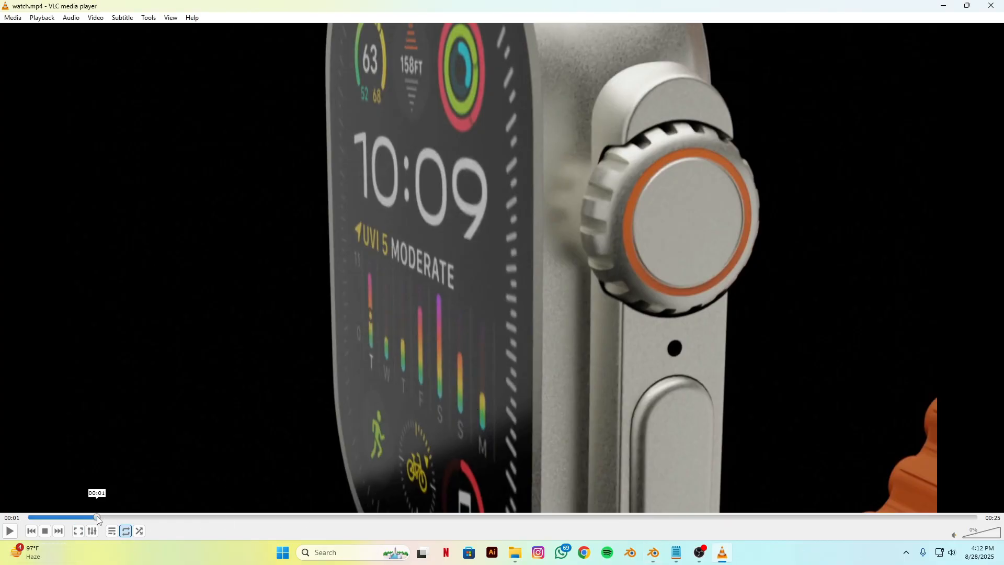
pyautogui.moveTo(97, 517); pyautogui.dragTo(1, 515)
pyautogui.press('space')
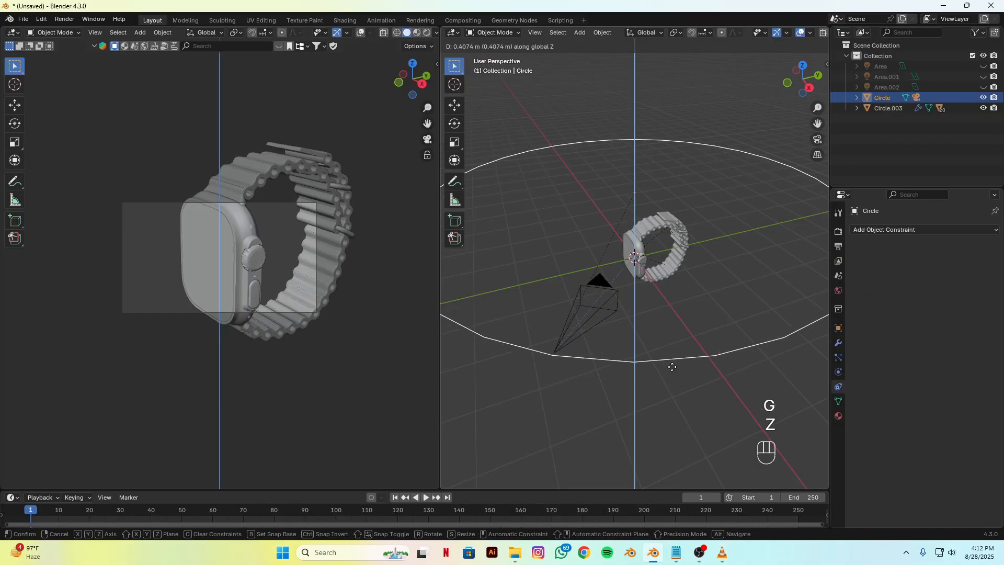
# Step: Back in Blender, raise the circle further along global Z and rotate it about 6 degrees around Z
pyautogui.click(673, 344)
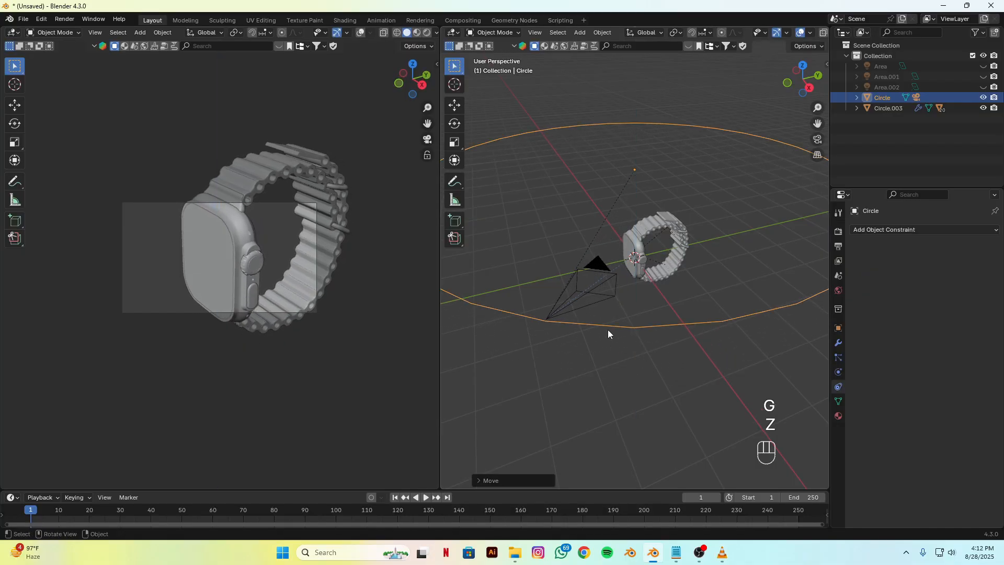
pyautogui.press('r')
pyautogui.press('z')
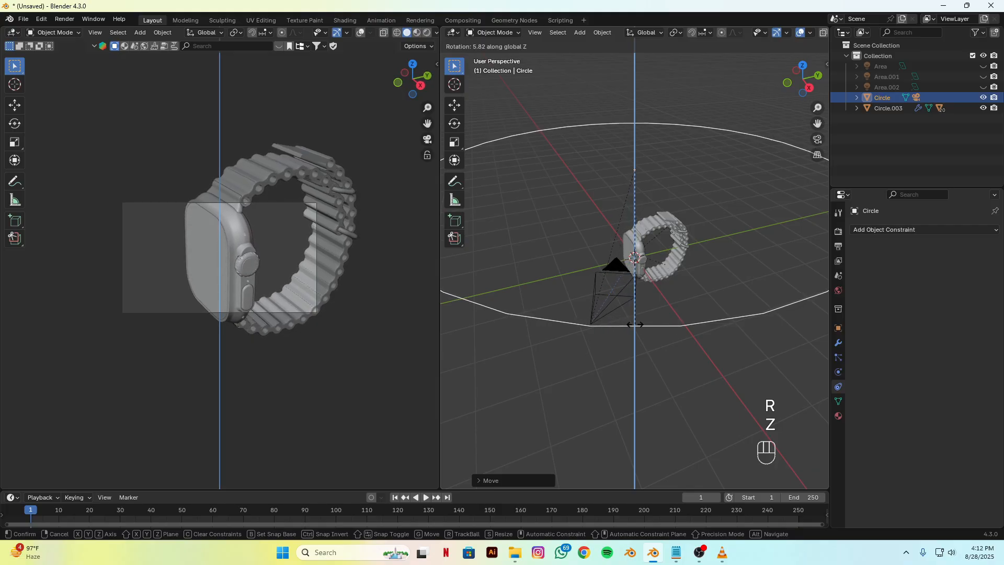
pyautogui.click(637, 325)
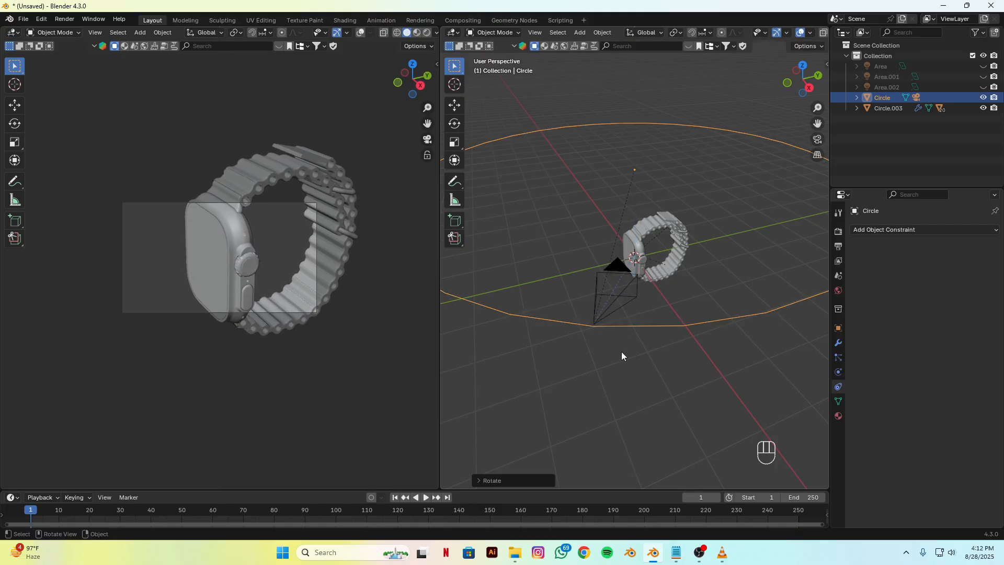
# Step: Enlarge the timeline area and insert a Location, Rotation & Scale keyframe for the circle at frame 1
pyautogui.scroll(-3, 546, 385)
pyautogui.moveTo(594, 490); pyautogui.dragTo(600, 380)
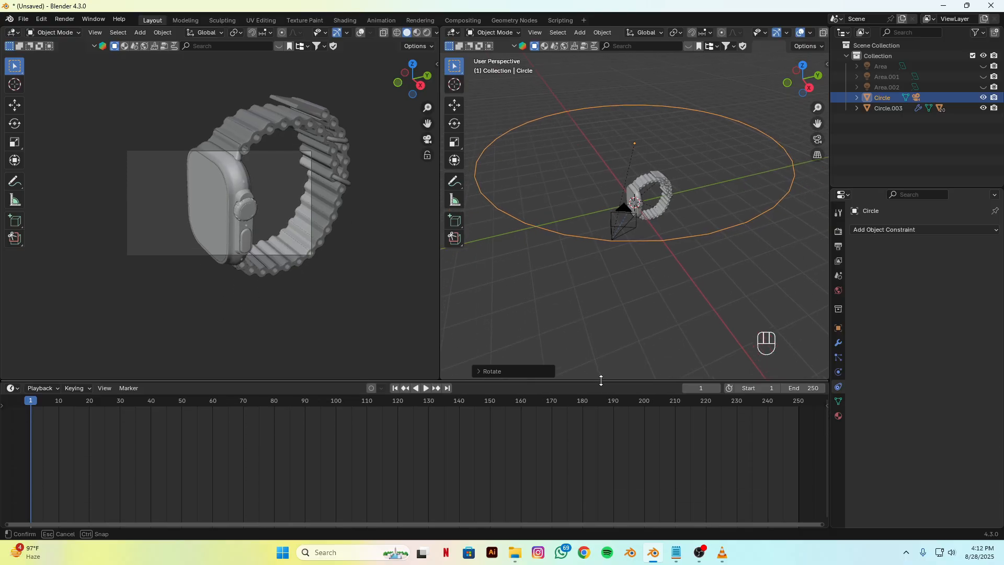
pyautogui.press('k')
pyautogui.press('k')
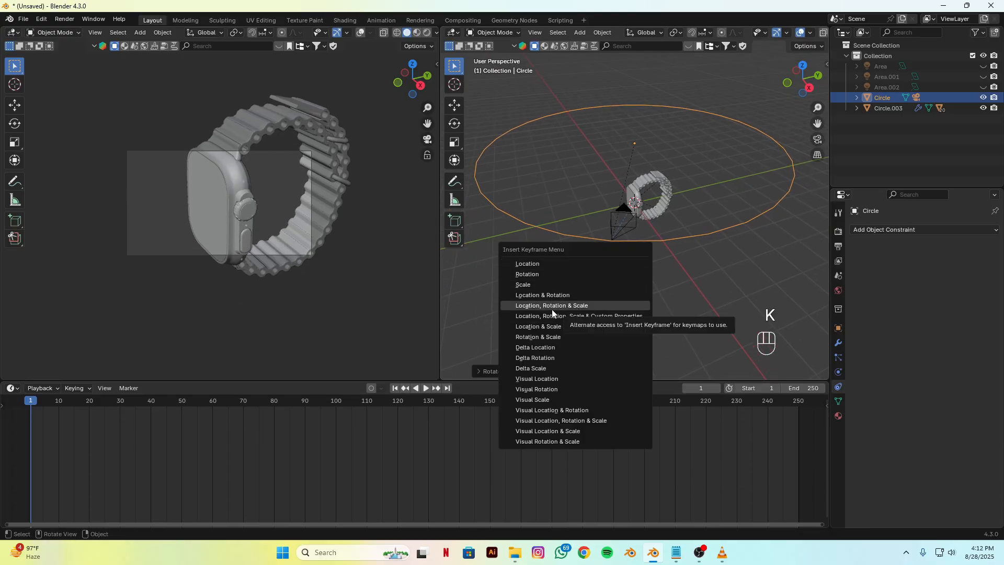
pyautogui.click(572, 305)
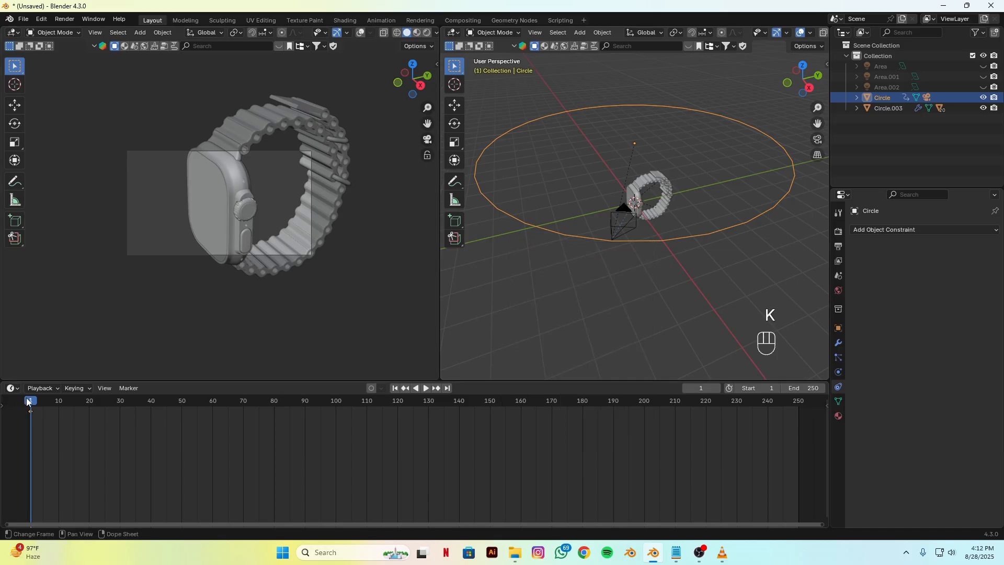
# Step: Go to frame 90 and set the animation's end frame to 90
pyautogui.moveTo(32, 406); pyautogui.dragTo(306, 413)
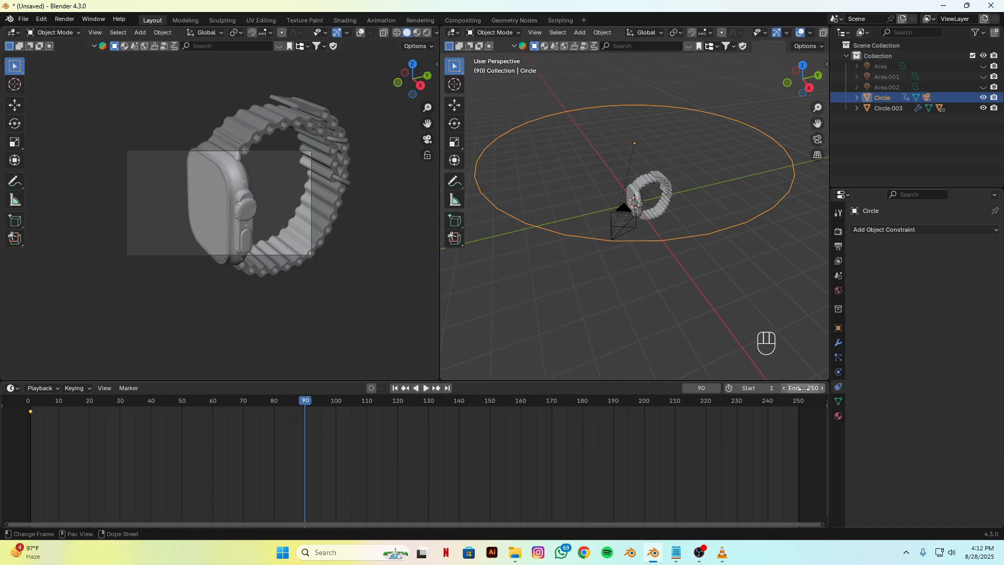
pyautogui.click(803, 389)
pyautogui.press('Return')
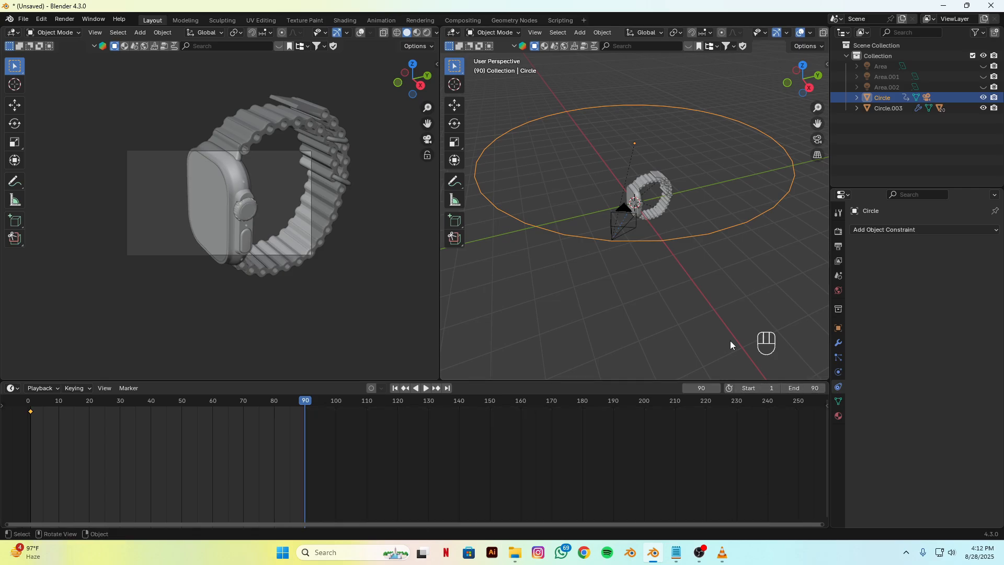
# Step: At frame 90, lower the circle a little over 2 m along global Z and rotate it slightly around Z towards the watch's front
pyautogui.press('g')
pyautogui.press('z')
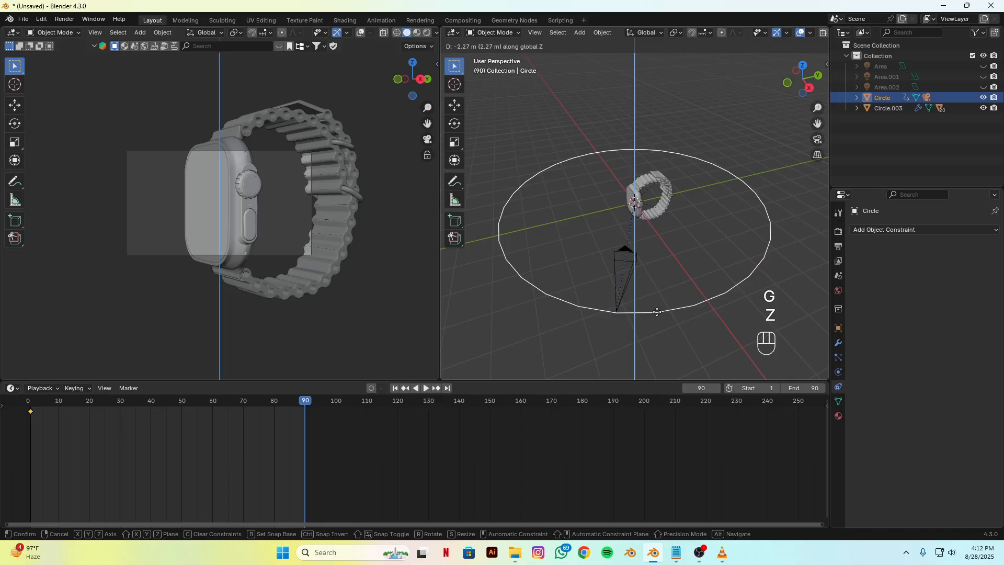
pyautogui.click(657, 315)
pyautogui.press('r')
pyautogui.press('z')
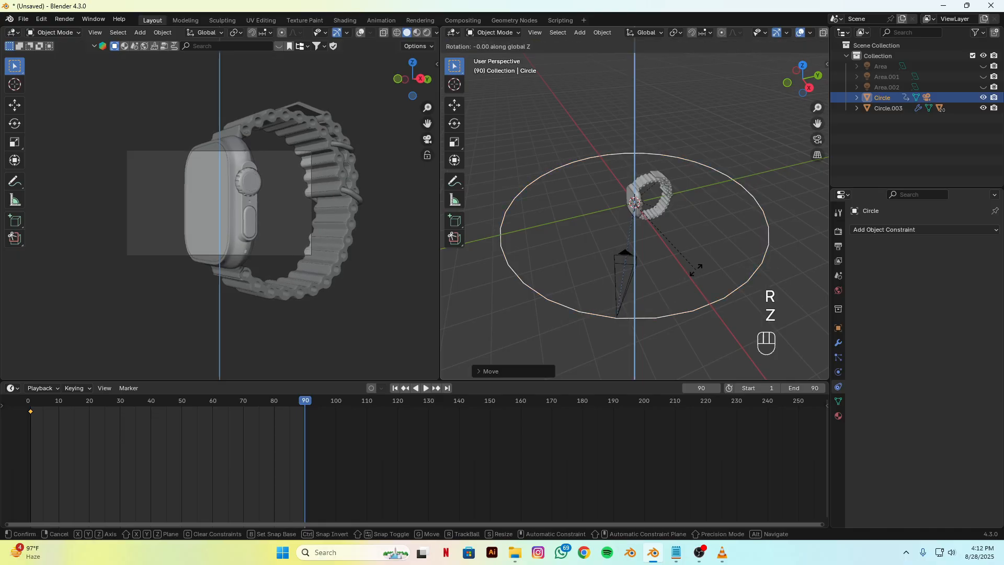
pyautogui.click(688, 278)
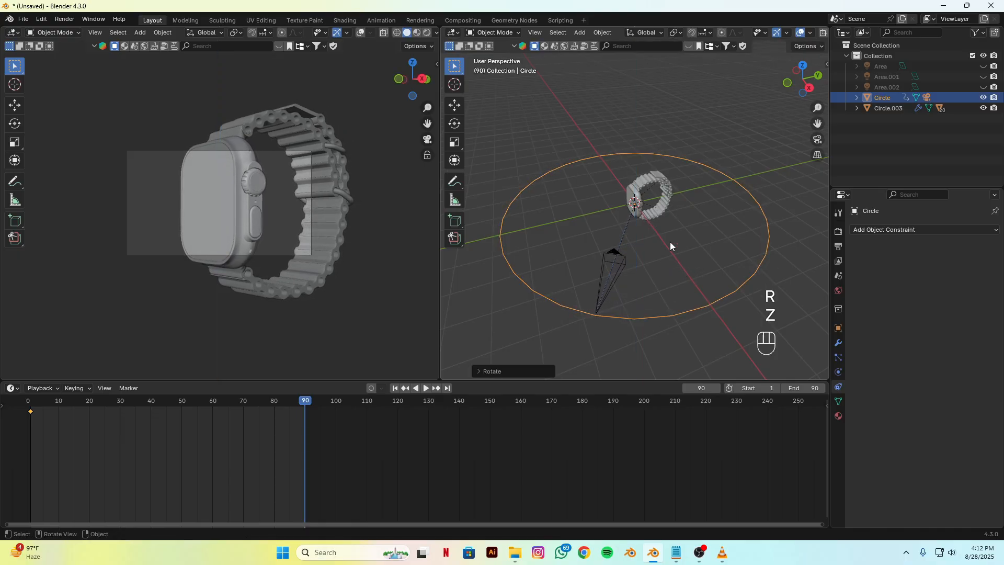
# Step: Keyframe the circle's new pose at frame 90 and play the animation from the first frame
pyautogui.press('k')
pyautogui.click(669, 240)
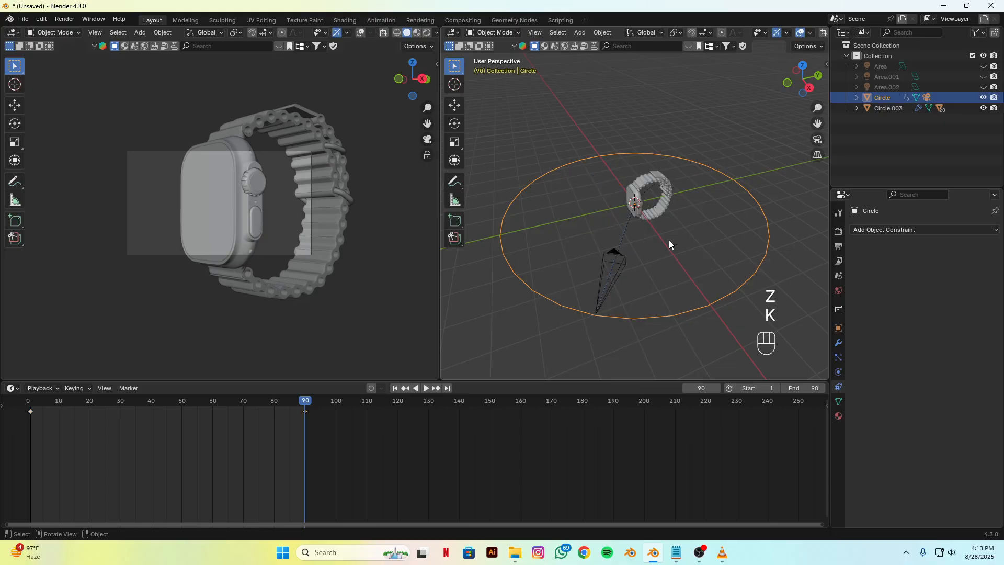
pyautogui.click(393, 389)
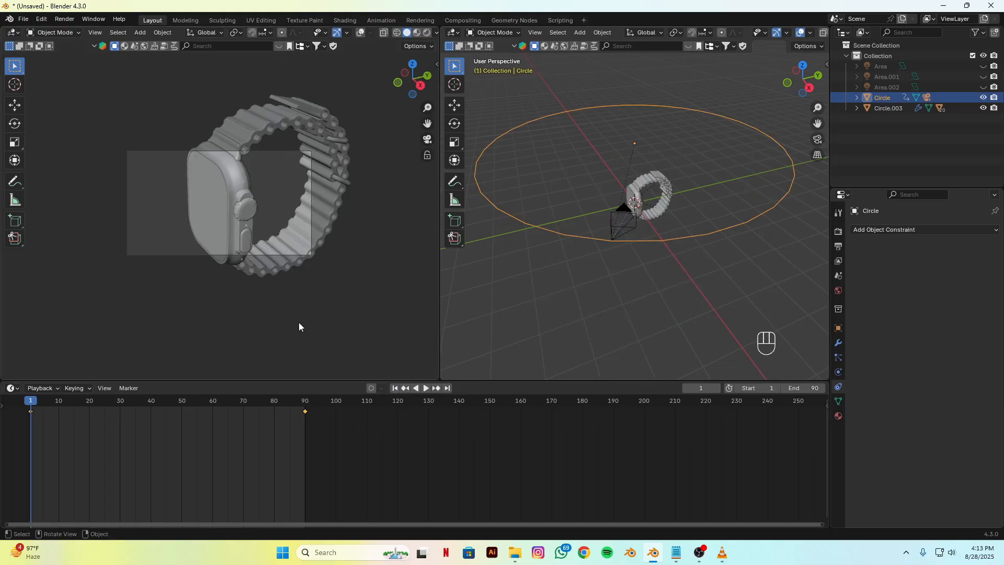
pyautogui.press('space')
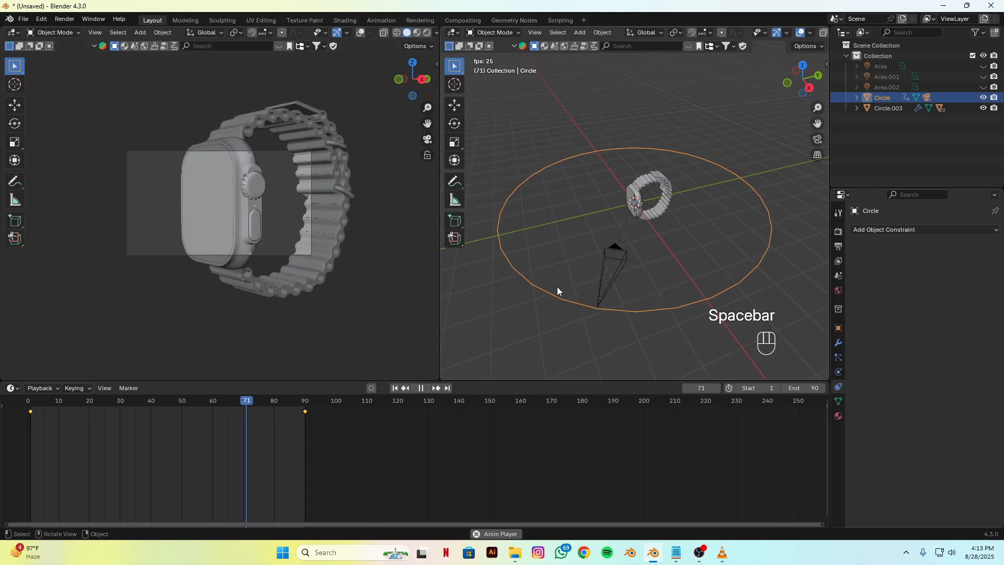
pyautogui.press('space')
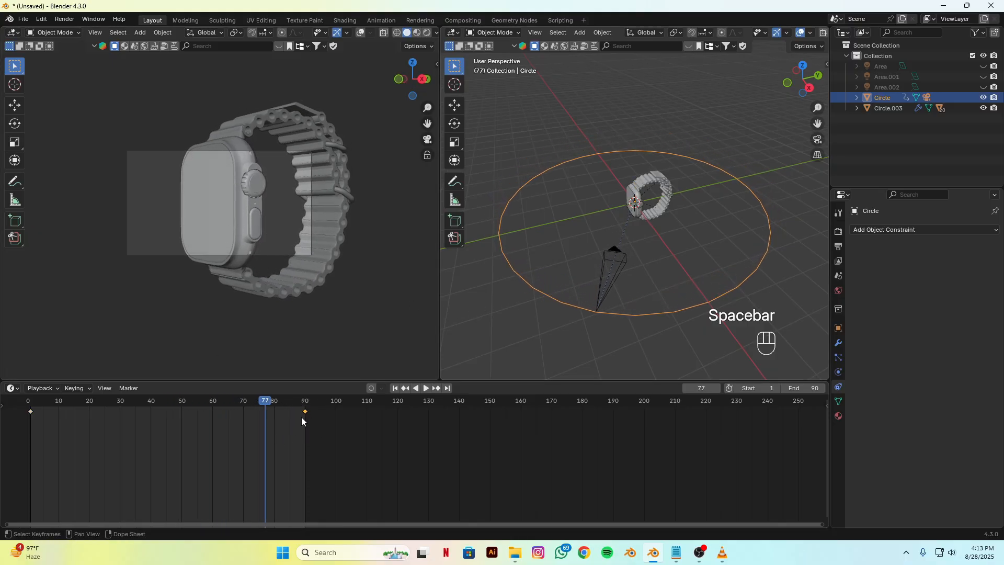
# Step: Shorten the camera move by shifting the last keyframe and the end frame to 60, and play it back
pyautogui.press('g')
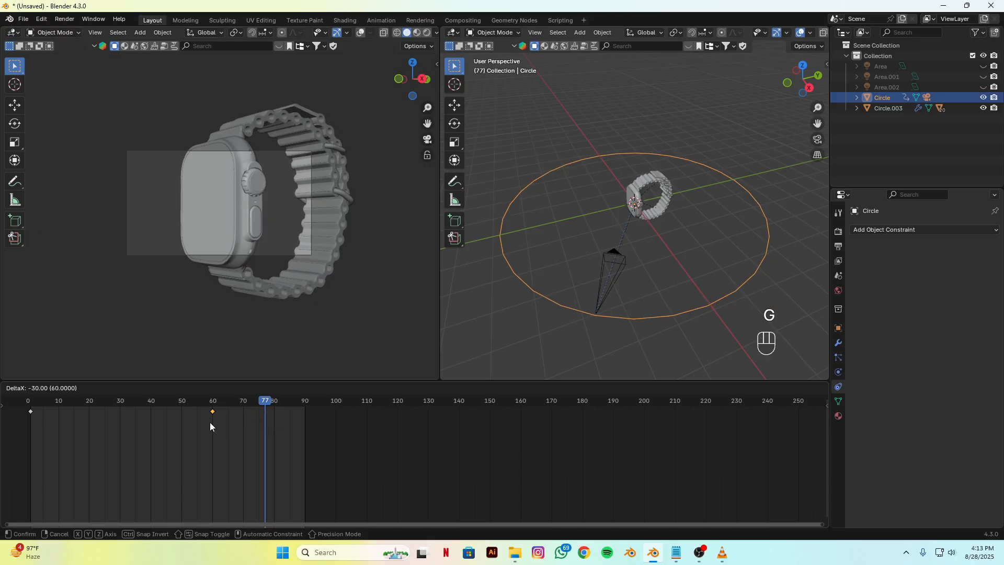
pyautogui.click(210, 426)
pyautogui.click(804, 390)
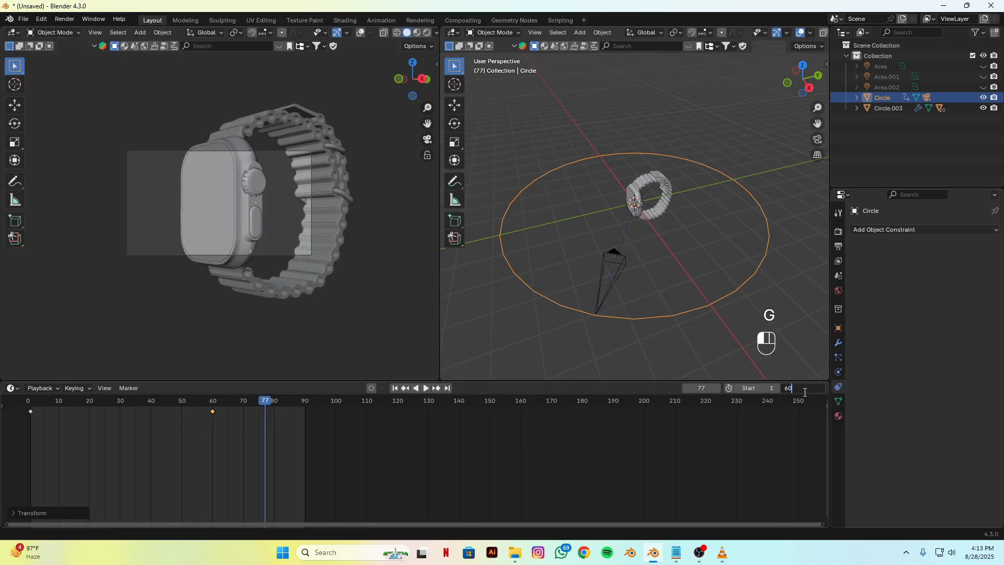
pyautogui.write('60')
pyautogui.press('Return')
pyautogui.press('space')
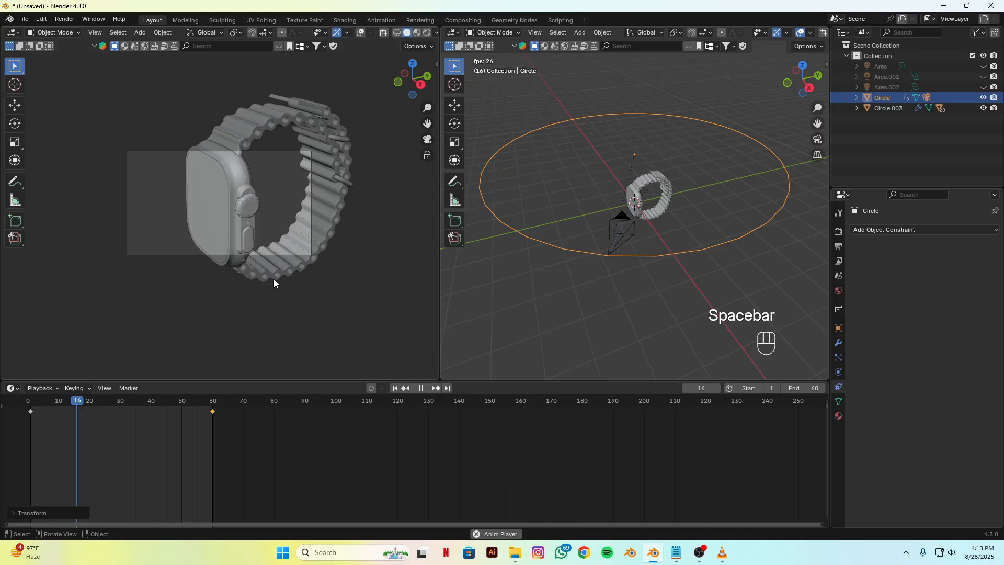
pyautogui.press('space')
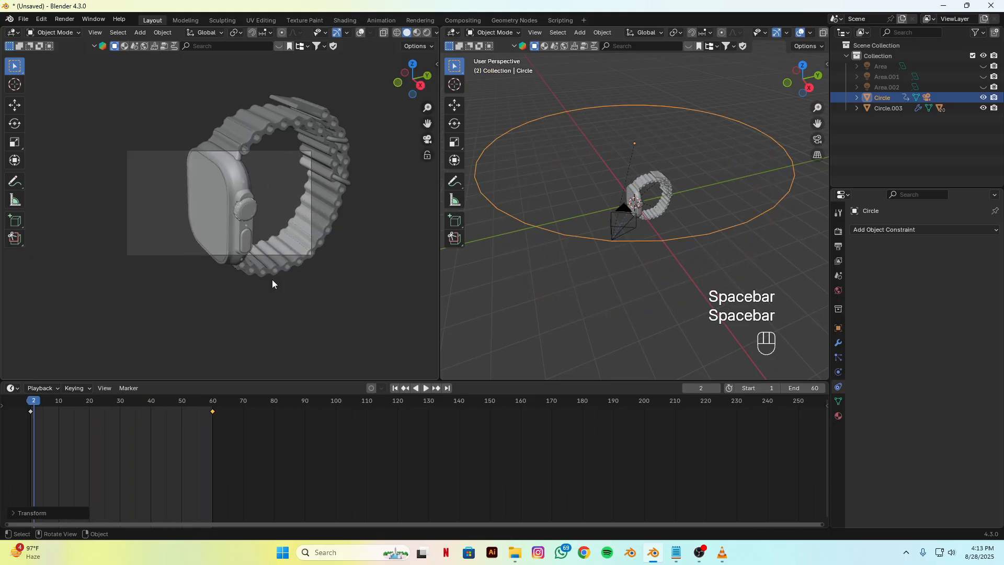
# Step: Set all of the circle's keyframes to Linear interpolation and play back the camera move
pyautogui.press('a')
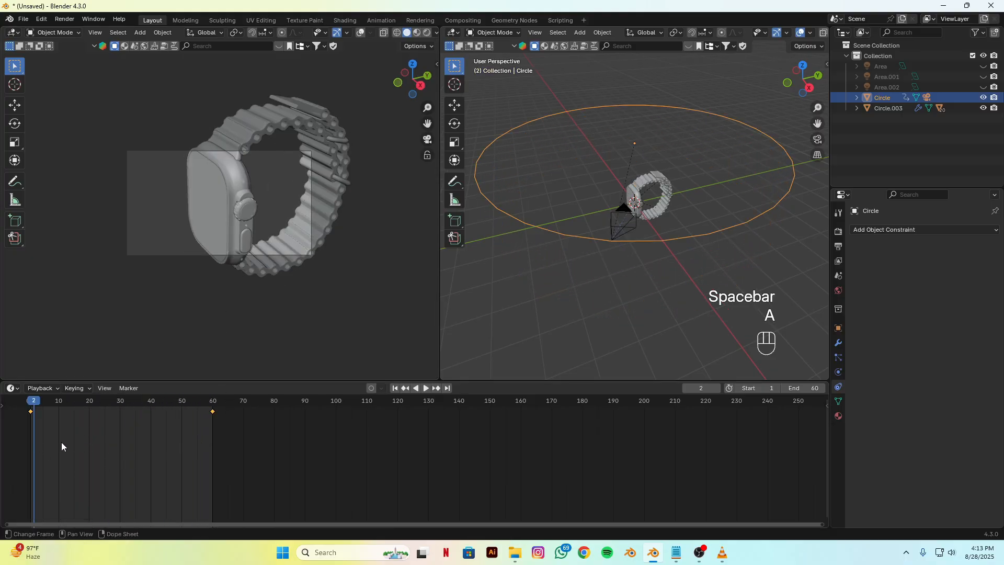
pyautogui.rightClick(105, 446)
pyautogui.moveTo(63, 456)
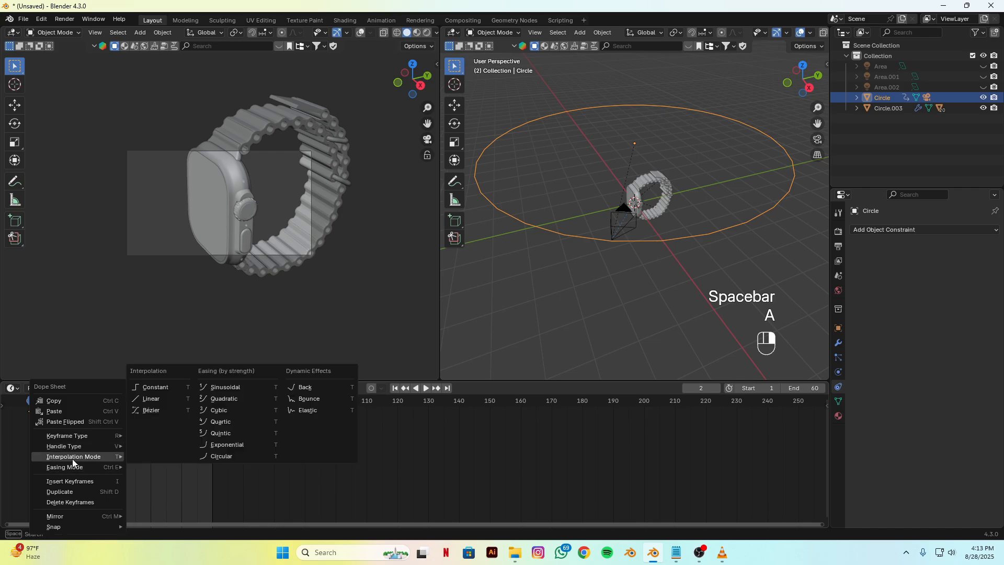
pyautogui.click(159, 395)
pyautogui.press('space')
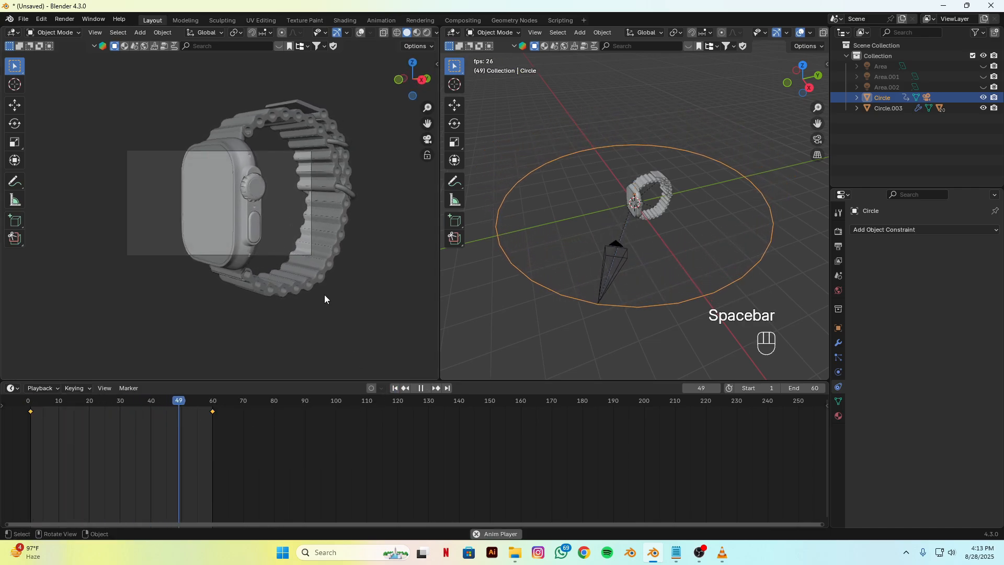
pyautogui.press('space')
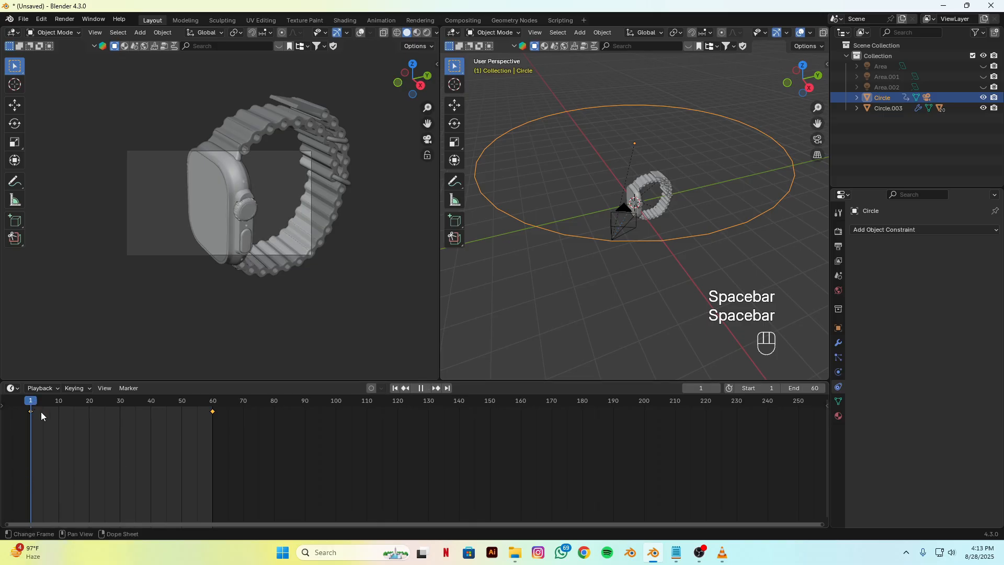
# Step: At frame 61, duplicate the circle together with its camera and leave the copy in place
pyautogui.moveTo(41, 416); pyautogui.dragTo(213, 418)
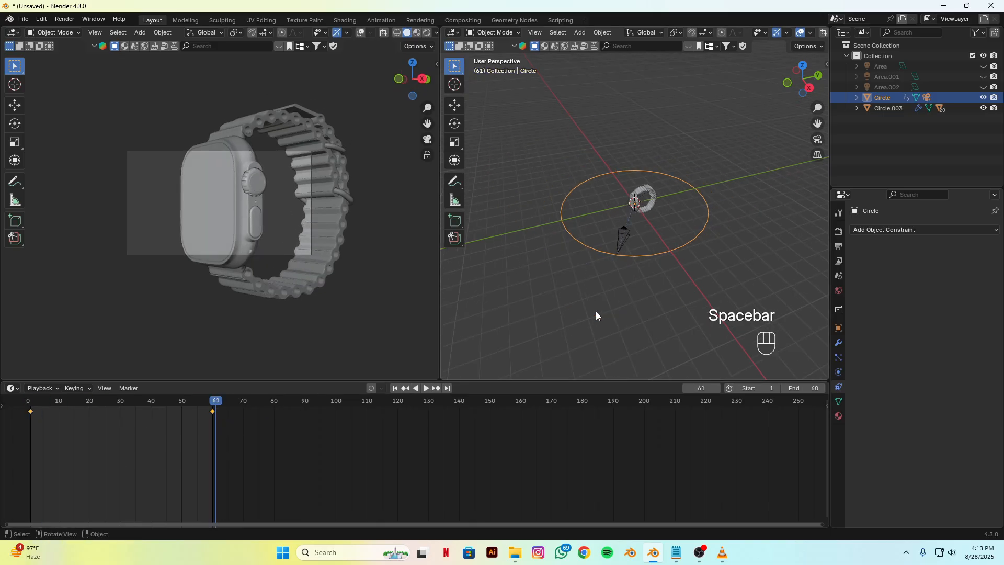
pyautogui.click(625, 243)
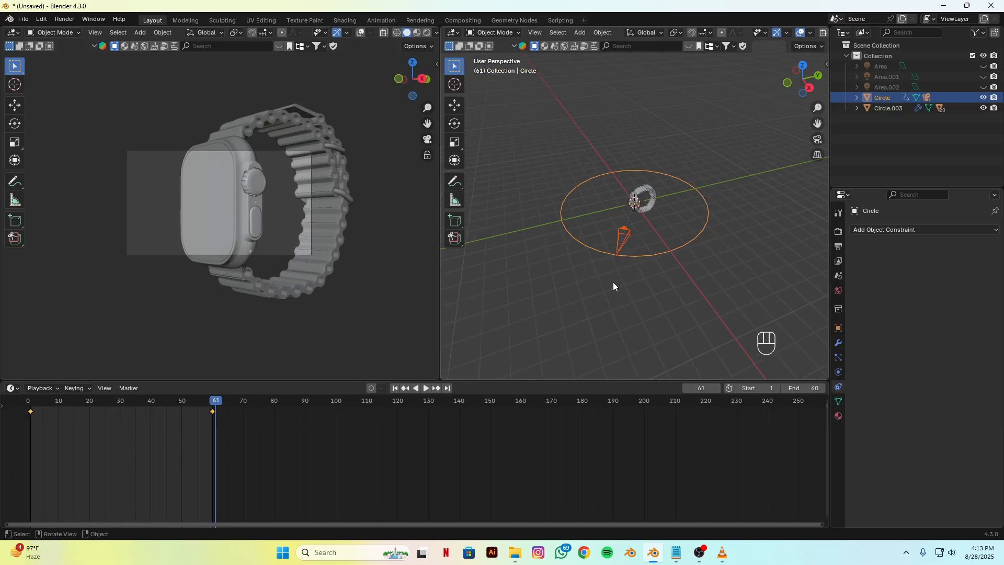
pyautogui.hotkey('shift', 's')
pyautogui.hotkey('shift', 'd')
pyautogui.rightClick(589, 290)
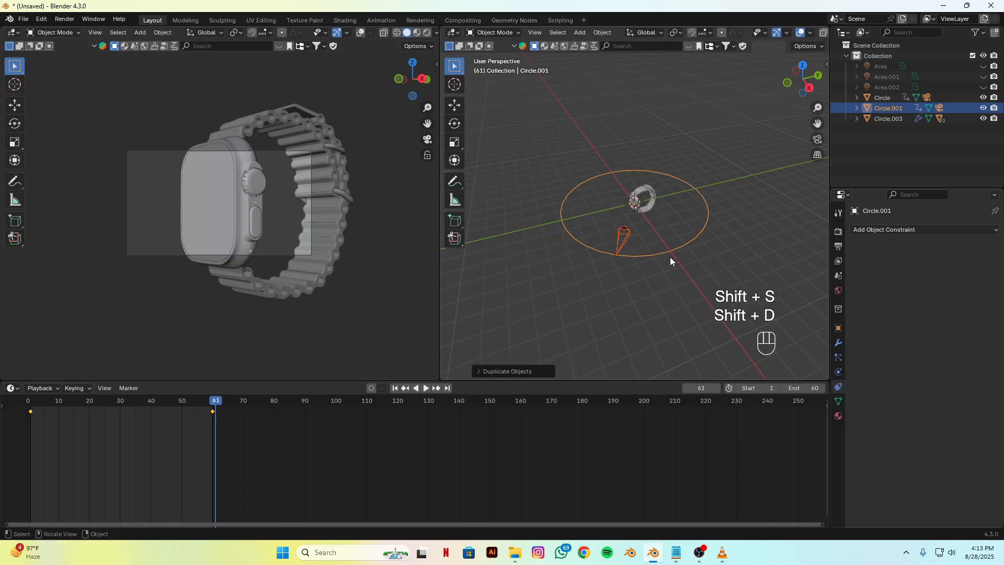
# Step: Rotate the duplicated circle around global Z to swing its camera away from the original, and raise it slightly along Z
pyautogui.press('r')
pyautogui.press('z')
pyautogui.click(598, 284)
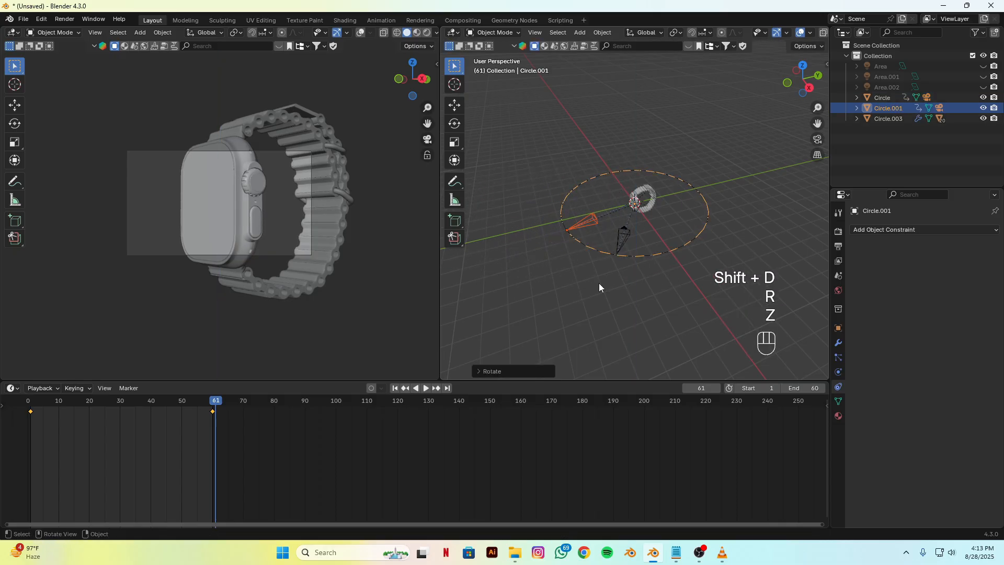
pyautogui.press('g')
pyautogui.press('z')
pyautogui.click(598, 271)
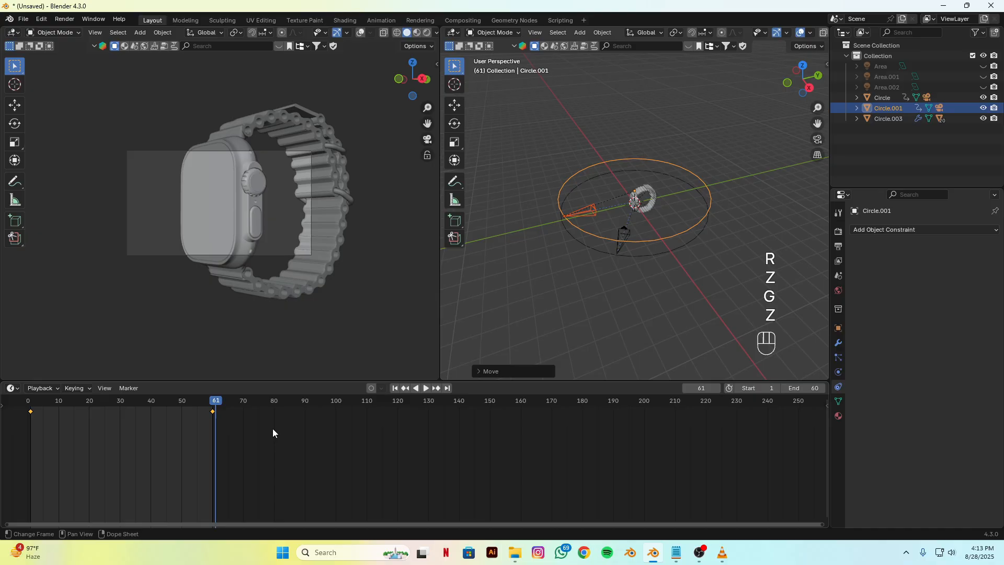
# Step: Delete all the keyframes the duplicated circle inherited from the original
pyautogui.click(598, 235)
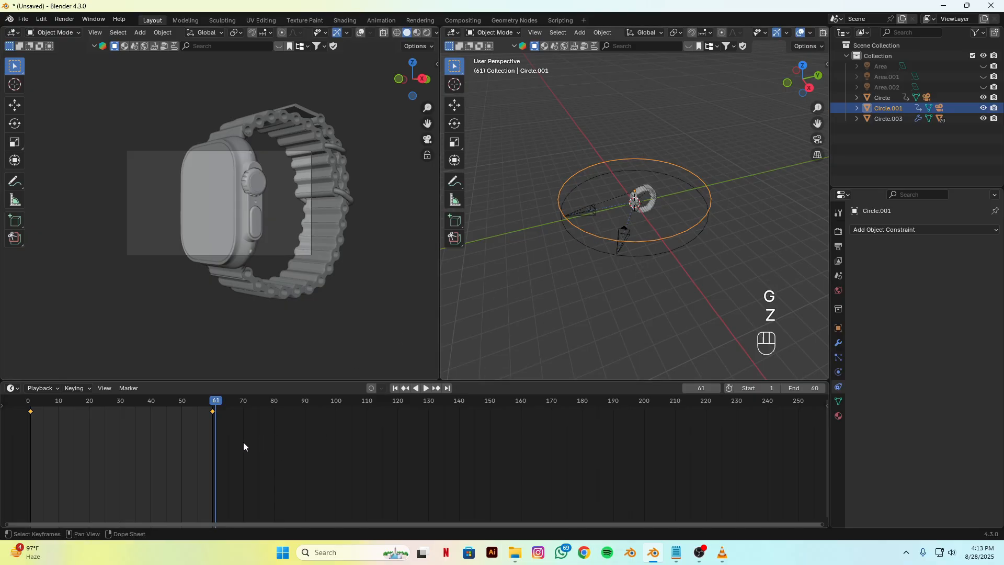
pyautogui.rightClick(202, 443)
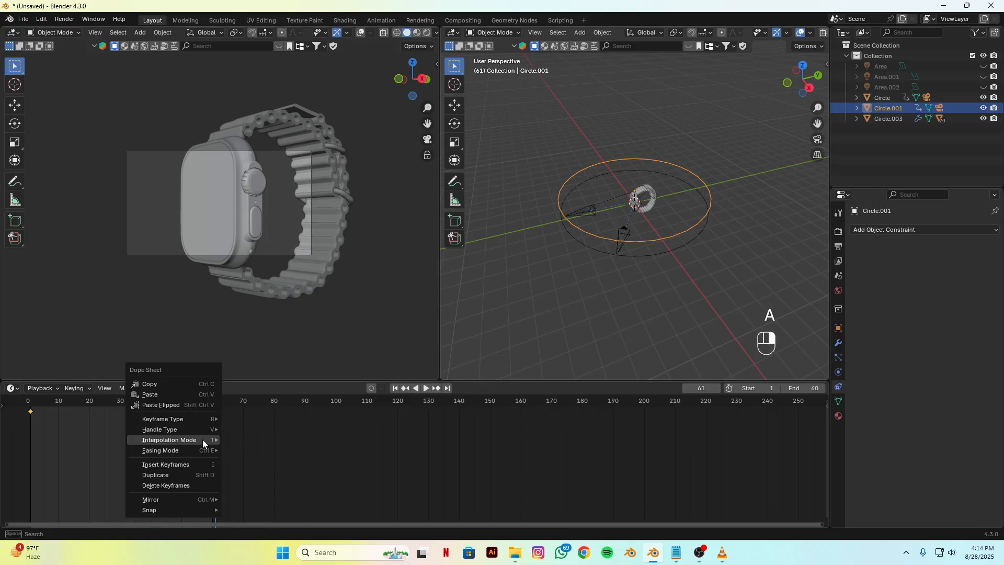
pyautogui.press('x')
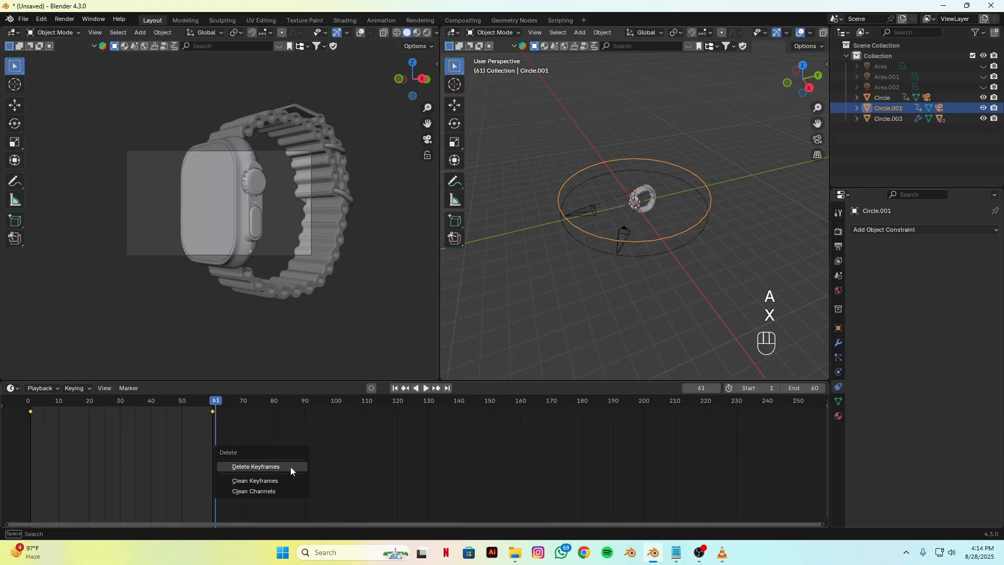
pyautogui.click(256, 466)
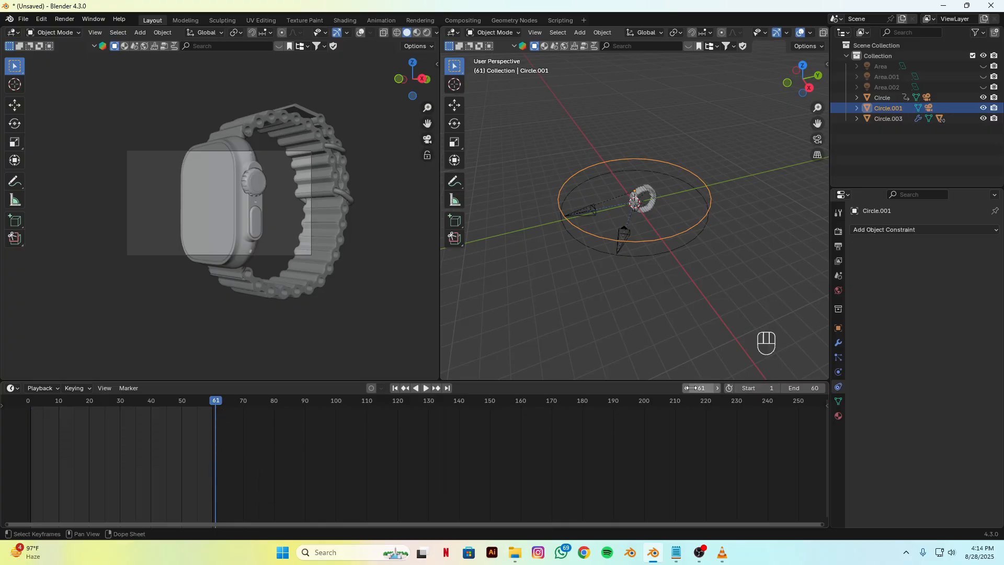
# Step: Bind the duplicated camera, Camera.001, to a timeline marker at frame 61
pyautogui.click(588, 207)
pyautogui.click(130, 388)
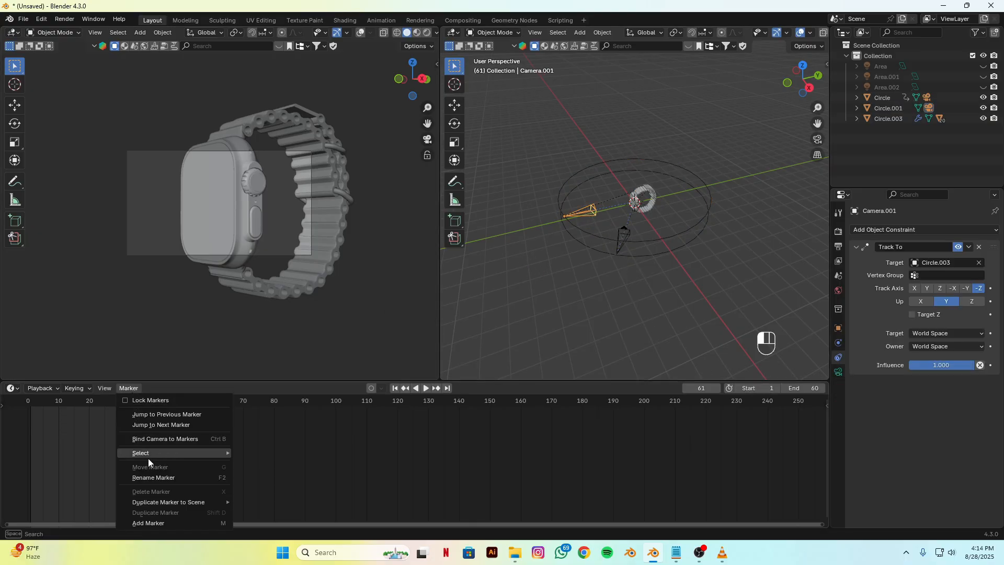
pyautogui.click(160, 439)
pyautogui.scroll(3, 597, 269)
# Step: Bind the original camera to a marker at frame 1 and scrub through the first shot up to frame 59
pyautogui.click(596, 269)
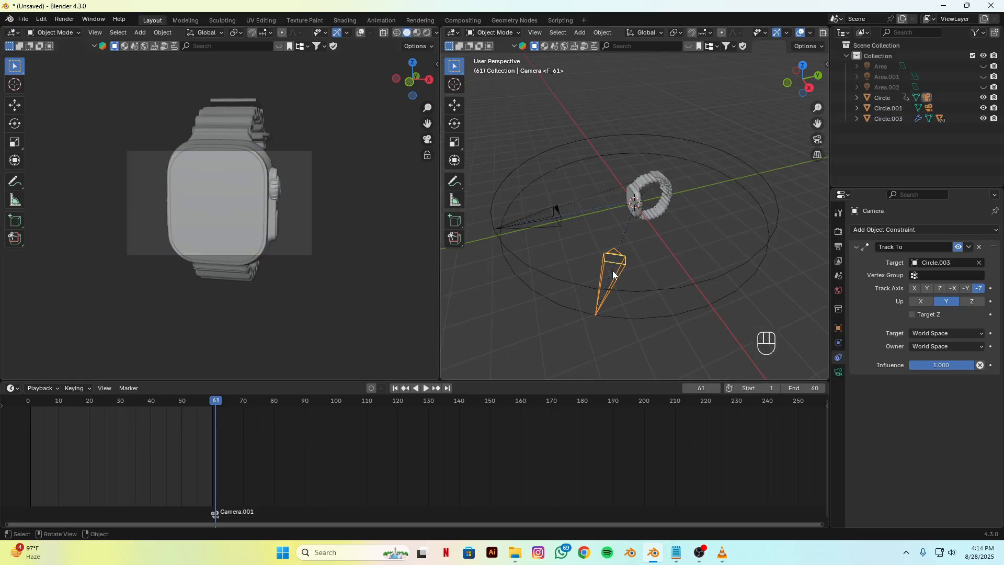
pyautogui.moveTo(214, 403); pyautogui.dragTo(30, 426)
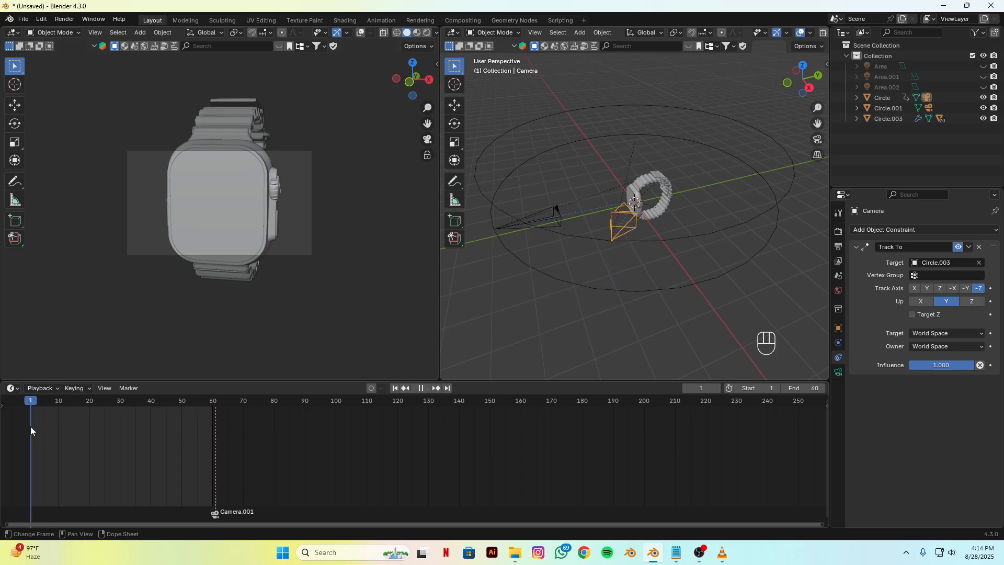
pyautogui.click(128, 388)
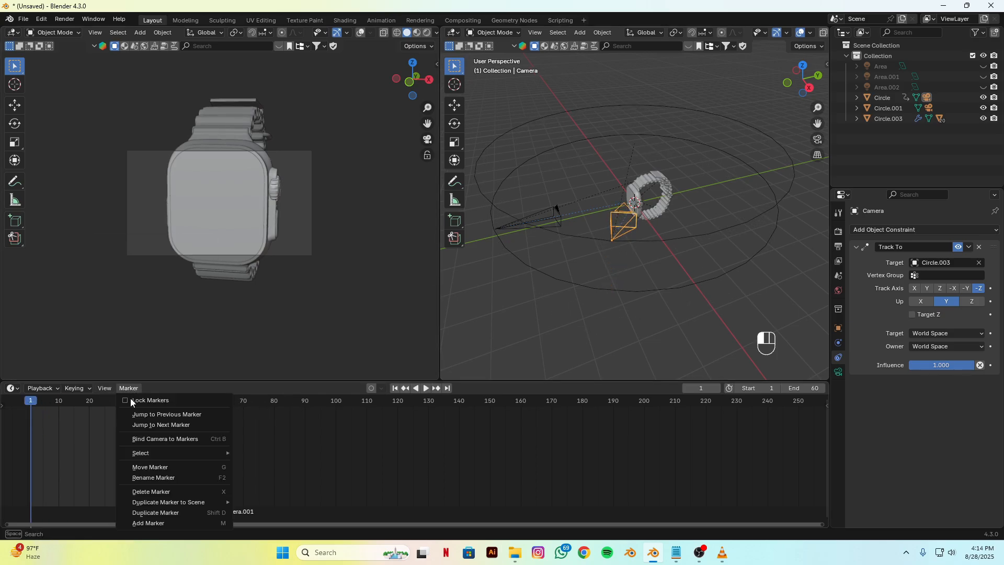
pyautogui.click(151, 440)
pyautogui.moveTo(30, 403); pyautogui.dragTo(210, 424)
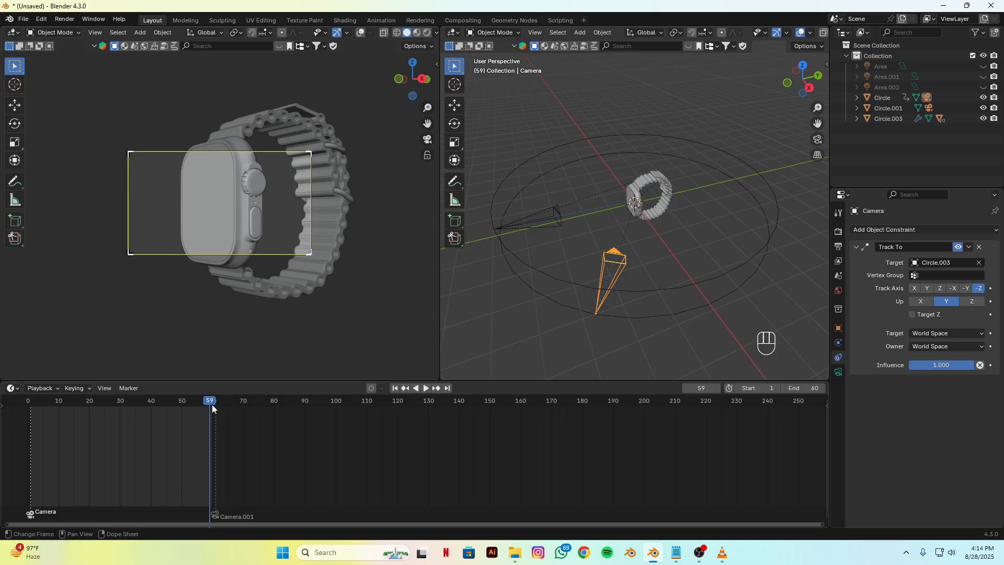
# Step: Set the playback range for the second shot to start at frame 61 and end at frame 120
pyautogui.click(805, 388)
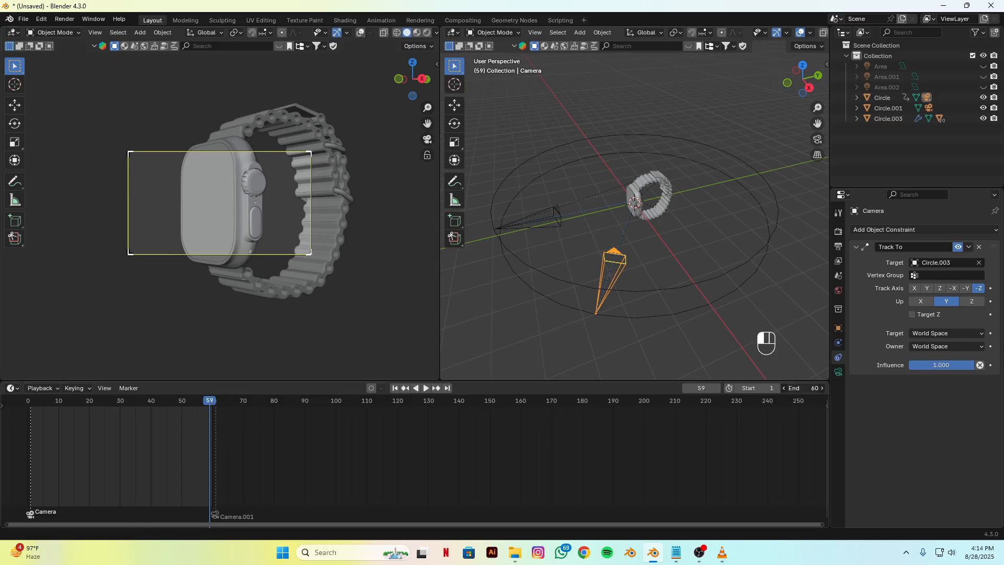
pyautogui.write('120')
pyautogui.press('Return')
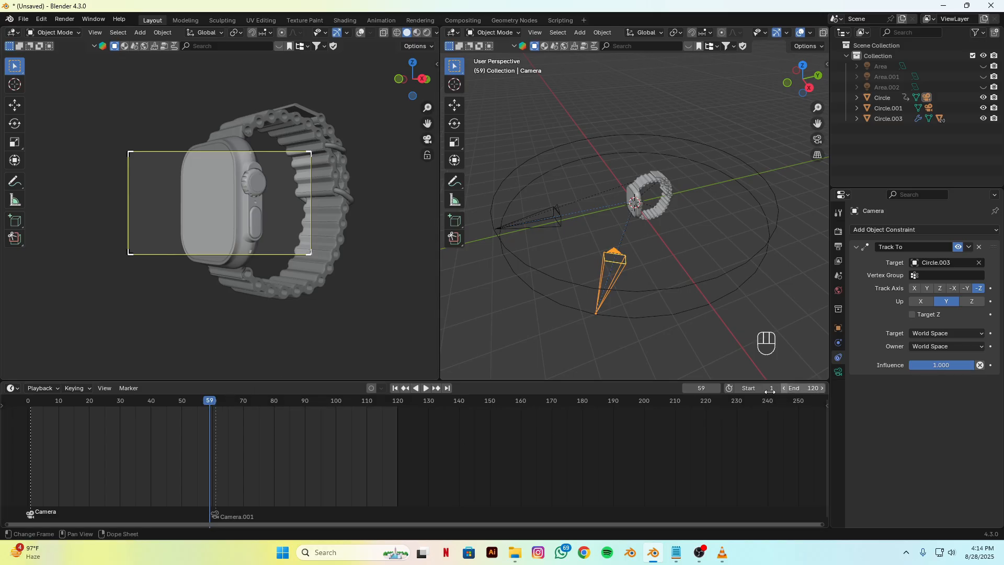
pyautogui.click(750, 389)
pyautogui.write('6')
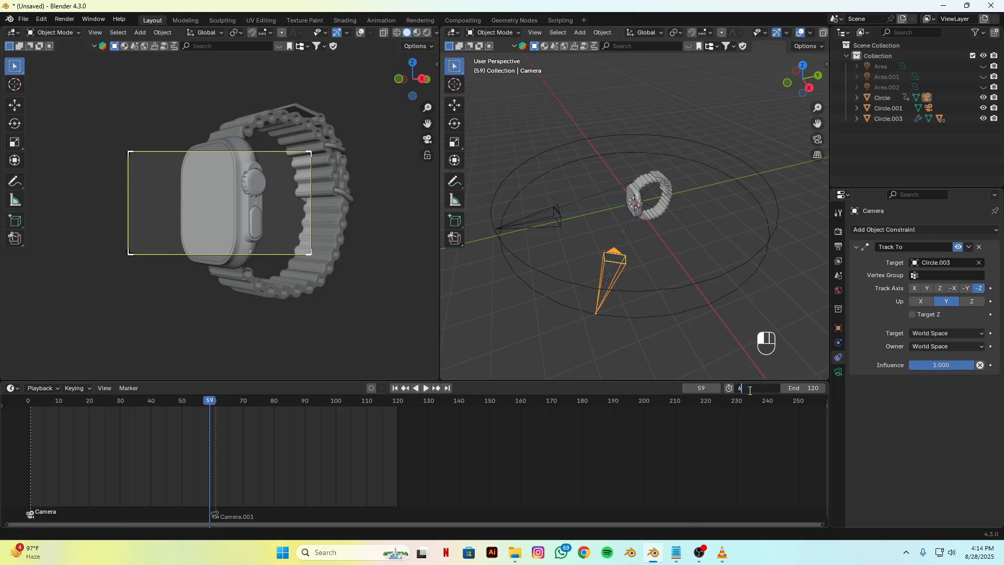
pyautogui.write('1')
pyautogui.press('Return')
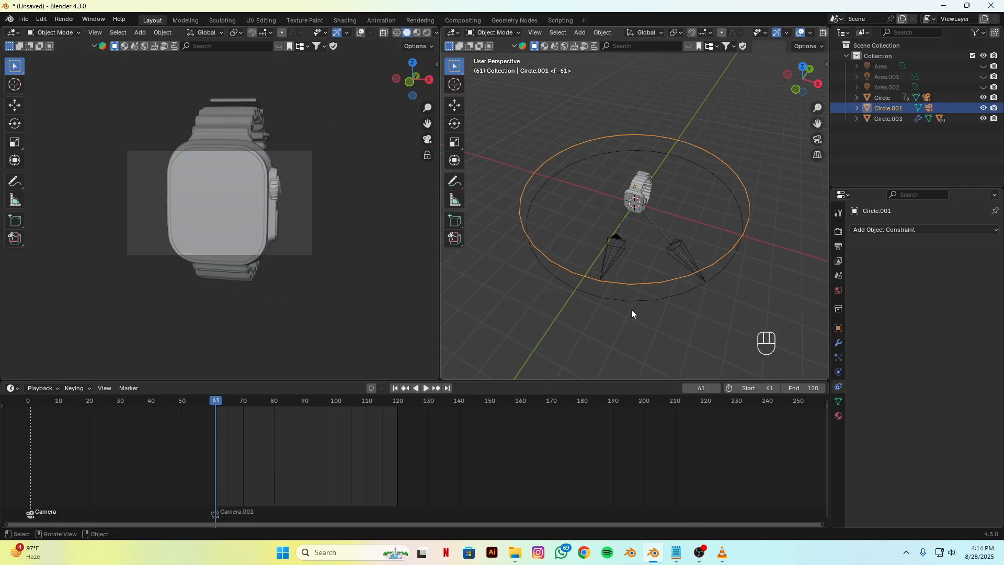
# Step: At frame 61, rotate the duplicated circle about -57° around global Z so its camera faces the watch's opposite side
pyautogui.scroll(-3, 632, 309)
pyautogui.keyDown('alt'); pyautogui.moveTo(579, 293); pyautogui.dragTo(711, 288); pyautogui.keyUp('alt')
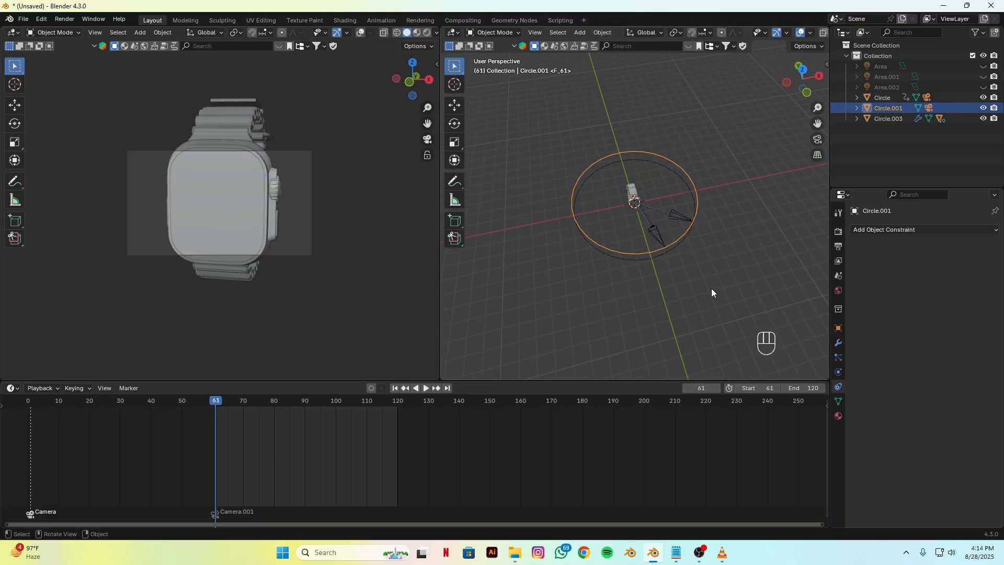
pyautogui.press('r')
pyautogui.press('z')
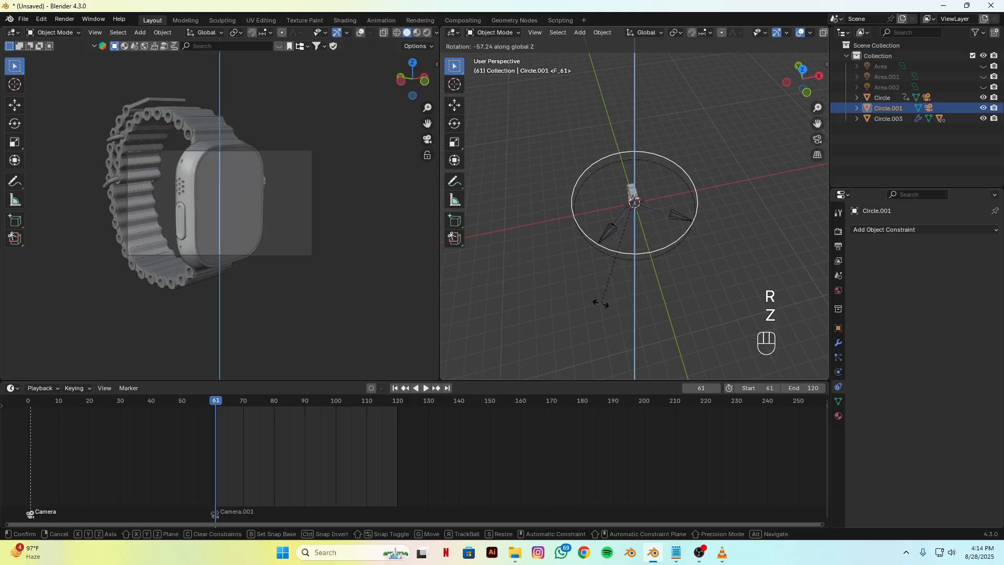
pyautogui.click(600, 303)
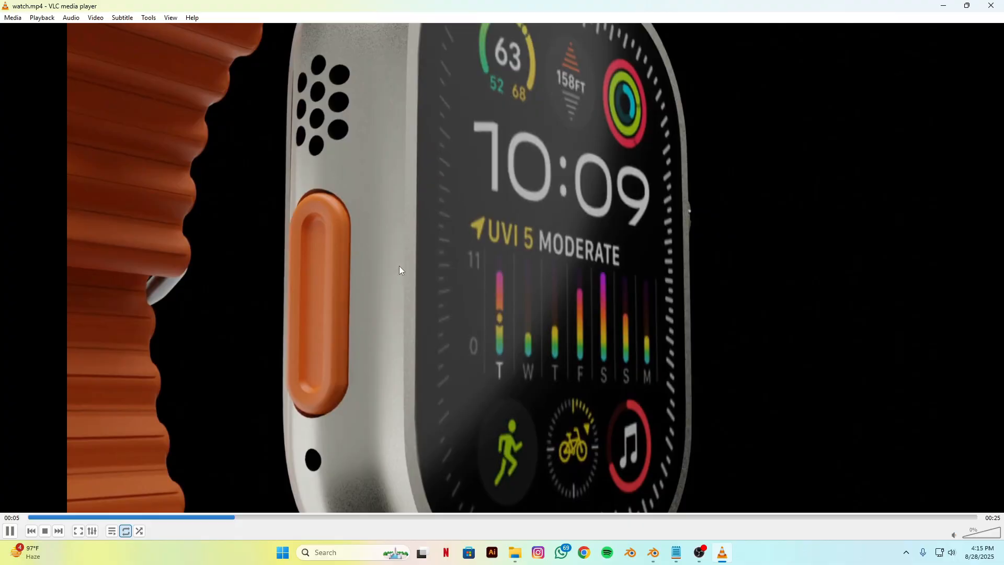
# Step: Pause the reference video watch.mp4 in VLC at 00:05, return to Blender, and scale the duplicated circle down slightly
pyautogui.press('space')
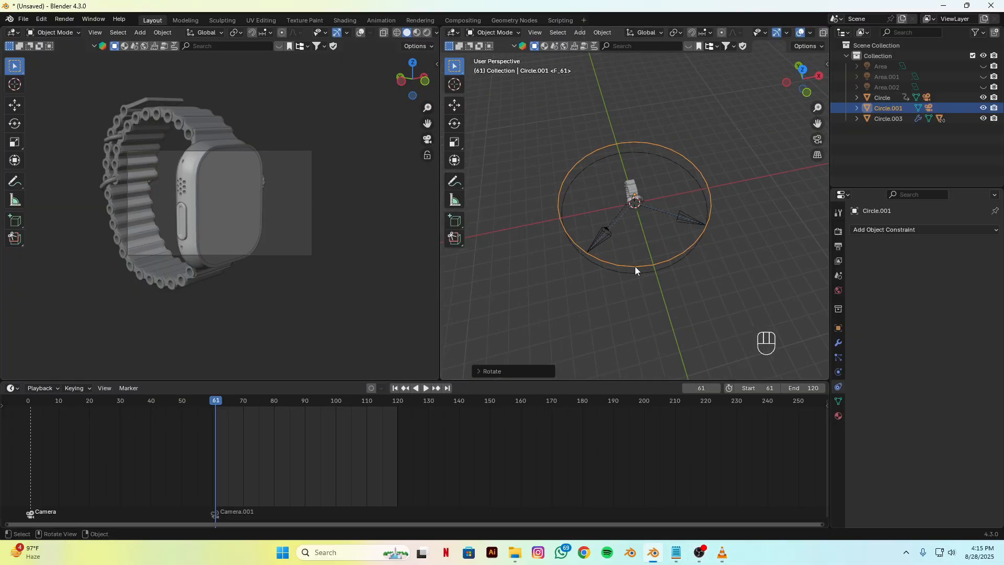
pyautogui.keyDown('alt'); pyautogui.moveTo(587, 305); pyautogui.dragTo(662, 304, button='middle'); pyautogui.keyUp('alt')
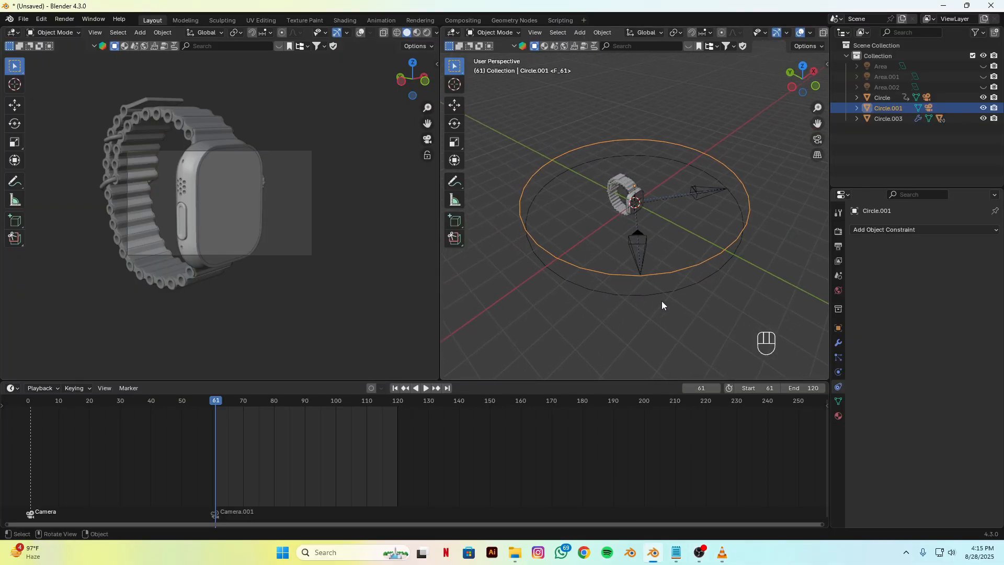
pyautogui.press('s')
pyautogui.click(666, 238)
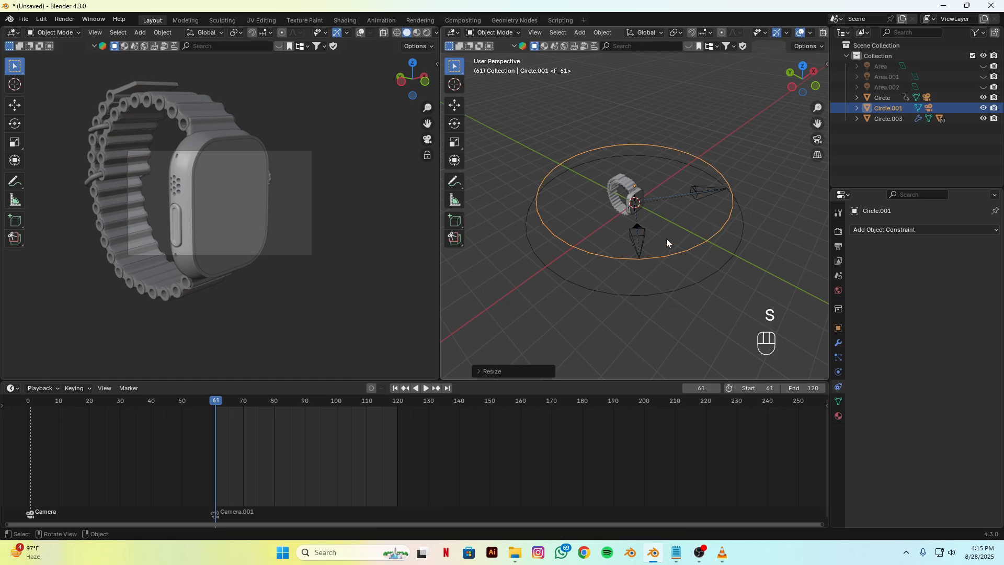
# Step: Lower the duplicated circle about 2.29 m along global Z and rotate it slightly around Z
pyautogui.press('g')
pyautogui.press('z')
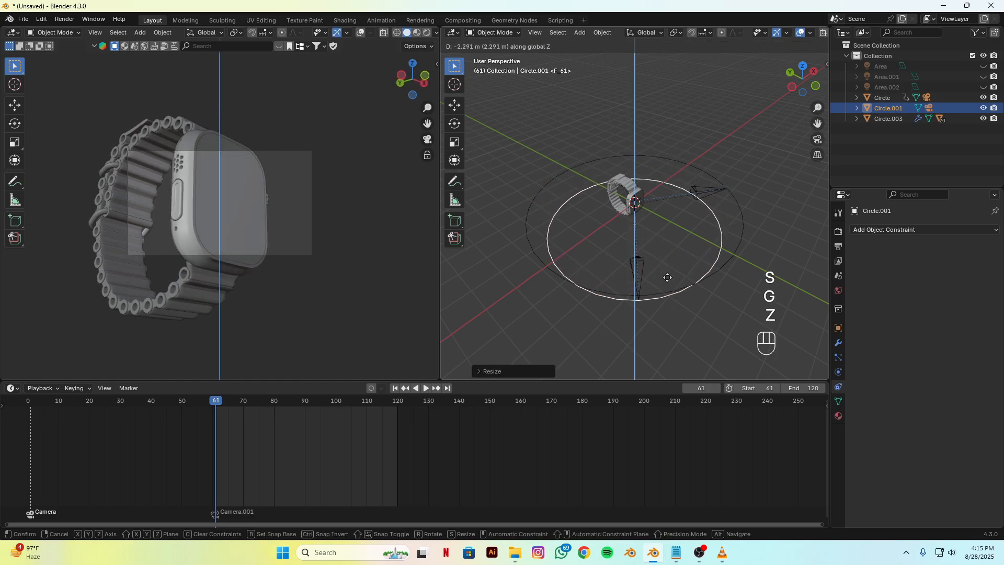
pyautogui.click(667, 277)
pyautogui.press('r')
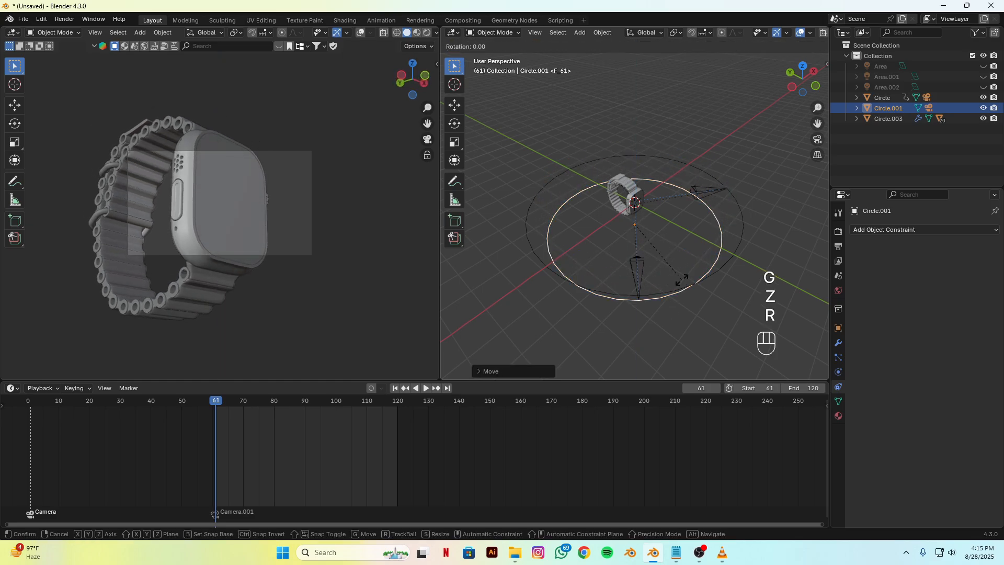
pyautogui.press('z')
pyautogui.click(674, 291)
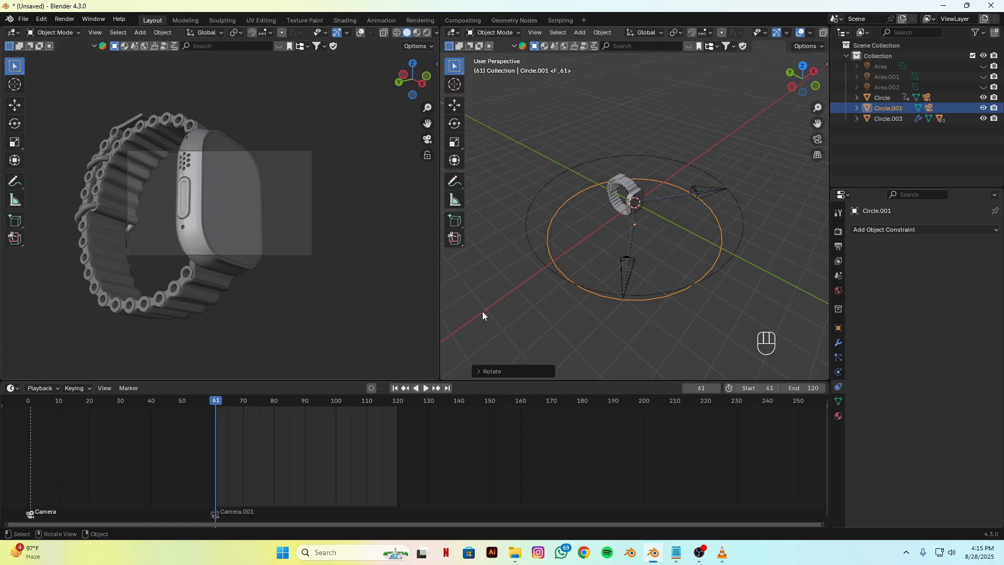
# Step: Compare the camera angle with the reference video in VLC, and keyframe the duplicated circle's pose at frame 61 in Blender
pyautogui.click(722, 552)
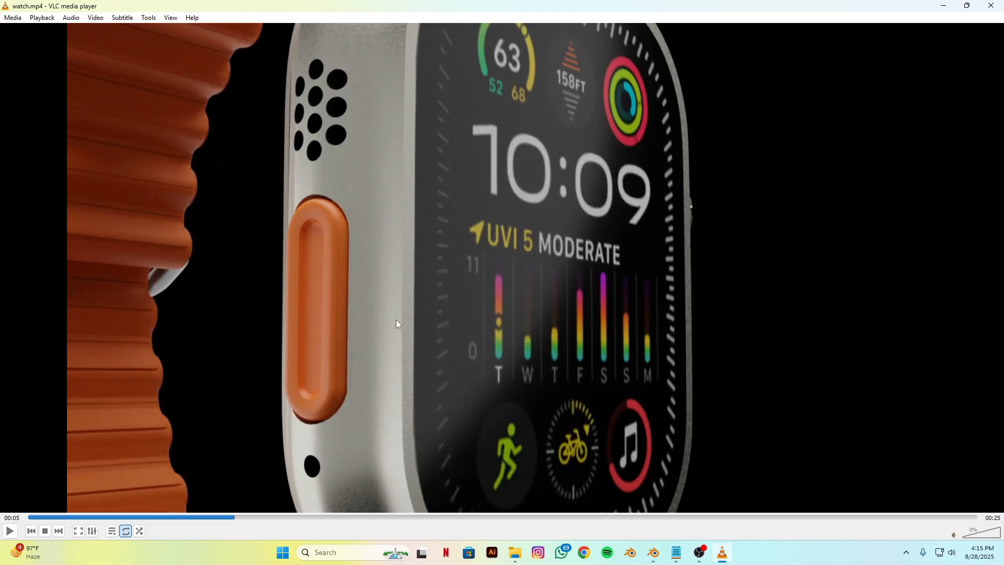
pyautogui.click(655, 556)
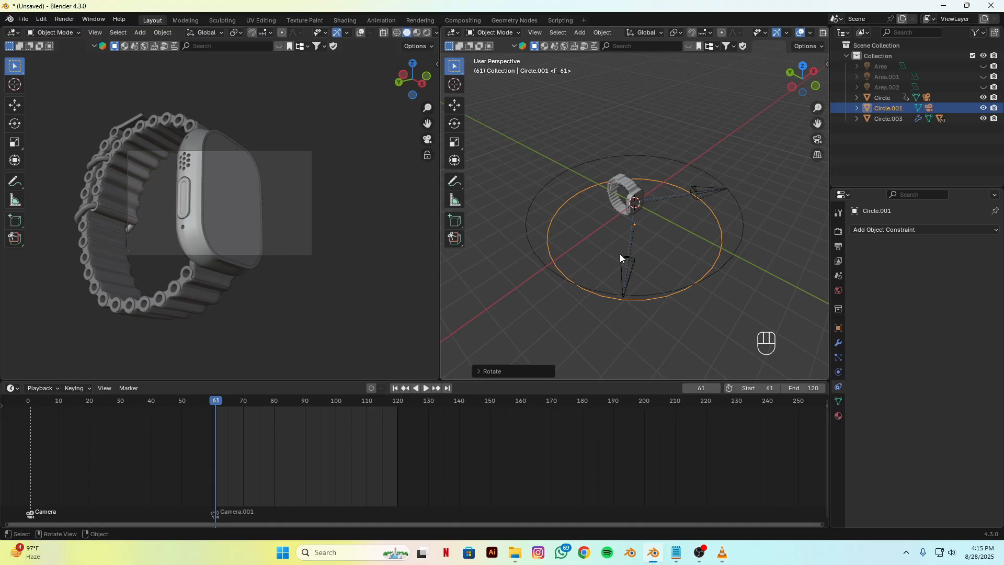
pyautogui.press('k')
pyautogui.click(585, 252)
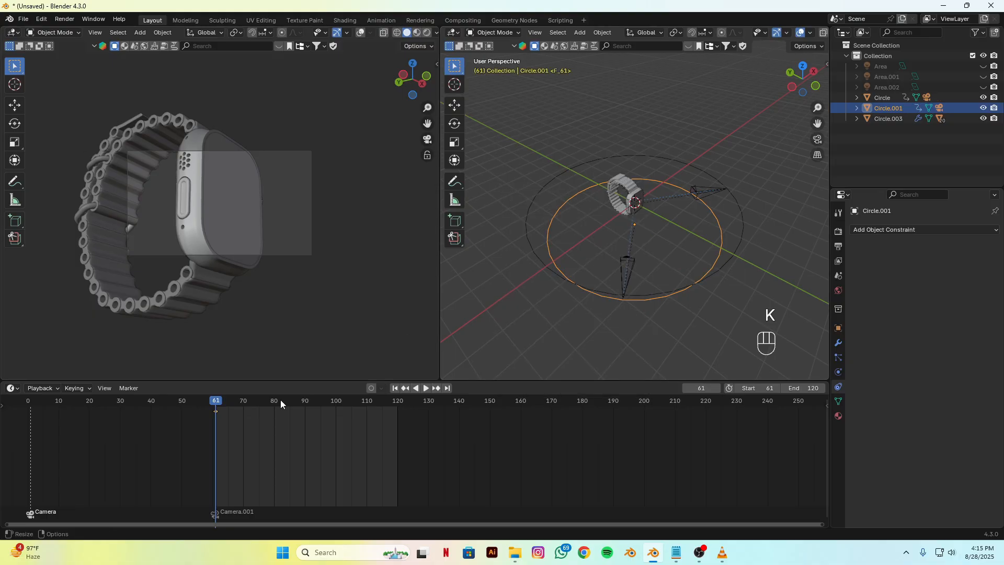
# Step: At frame 120, raise the second circle along global Z so its camera looks at the watch from higher up
pyautogui.press('space')
pyautogui.click(372, 423)
pyautogui.press('space')
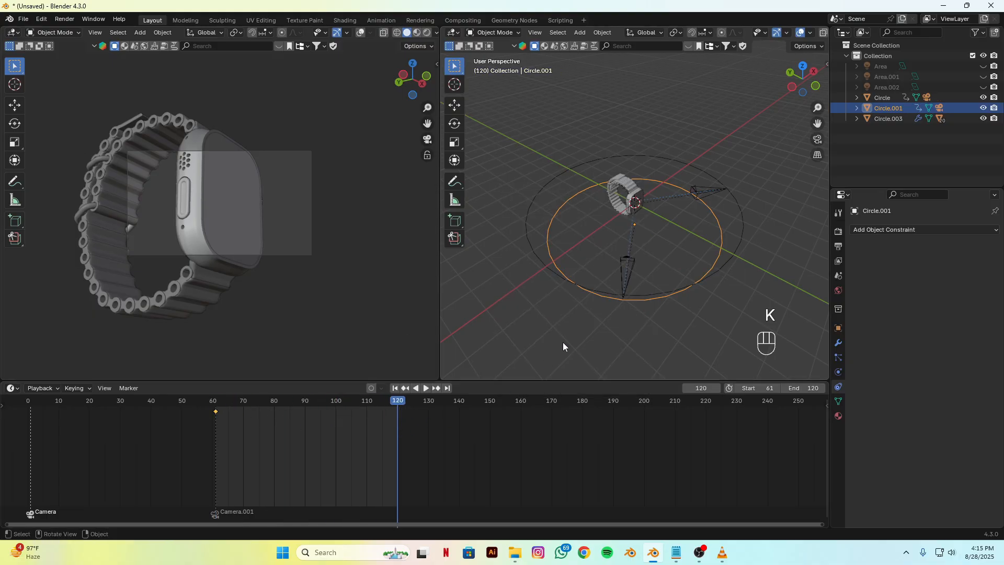
pyautogui.press('g')
pyautogui.press('z')
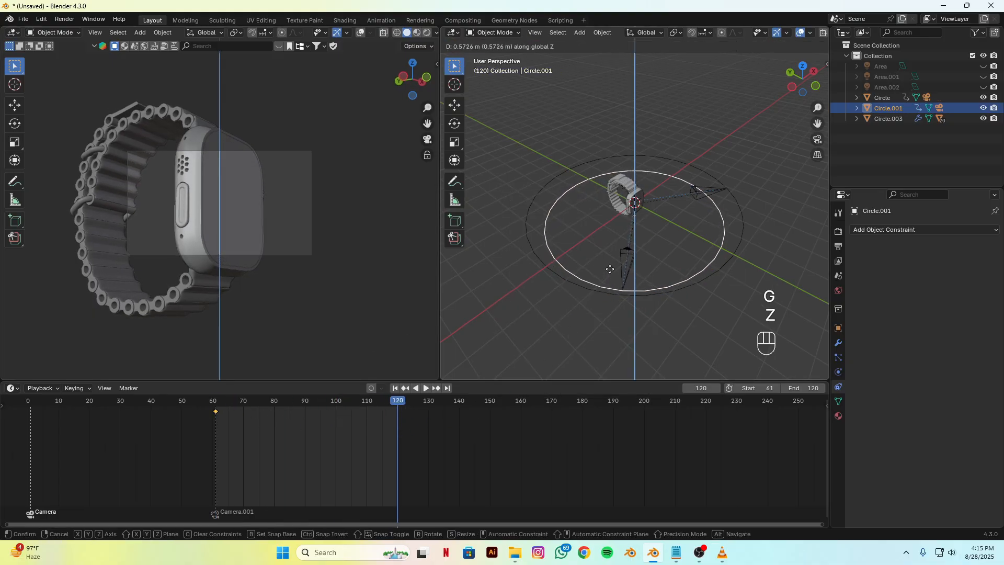
pyautogui.click(613, 231)
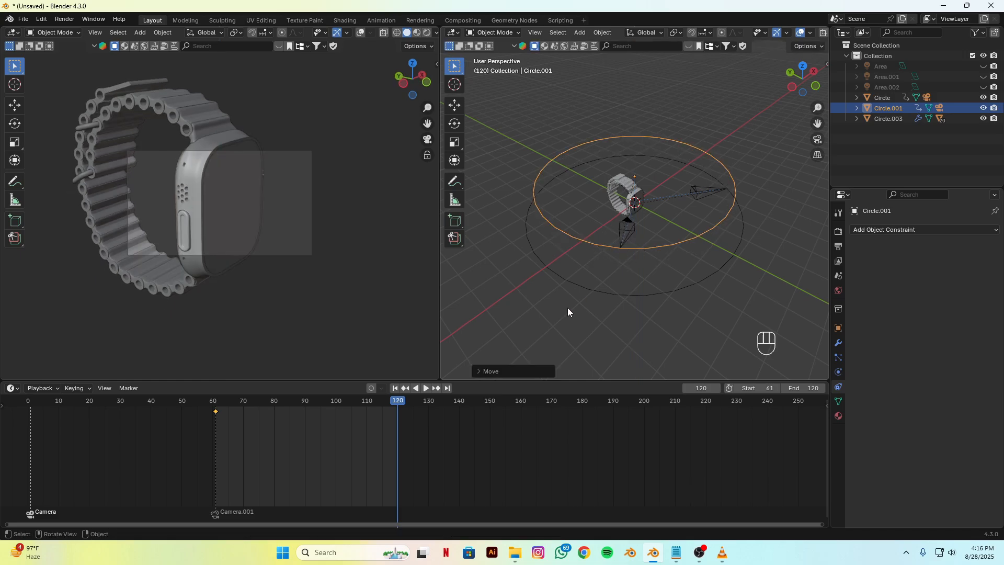
# Step: Rotate the second circle slightly around global Z and keyframe its location, rotation and scale at frame 120
pyautogui.press('r')
pyautogui.press('z')
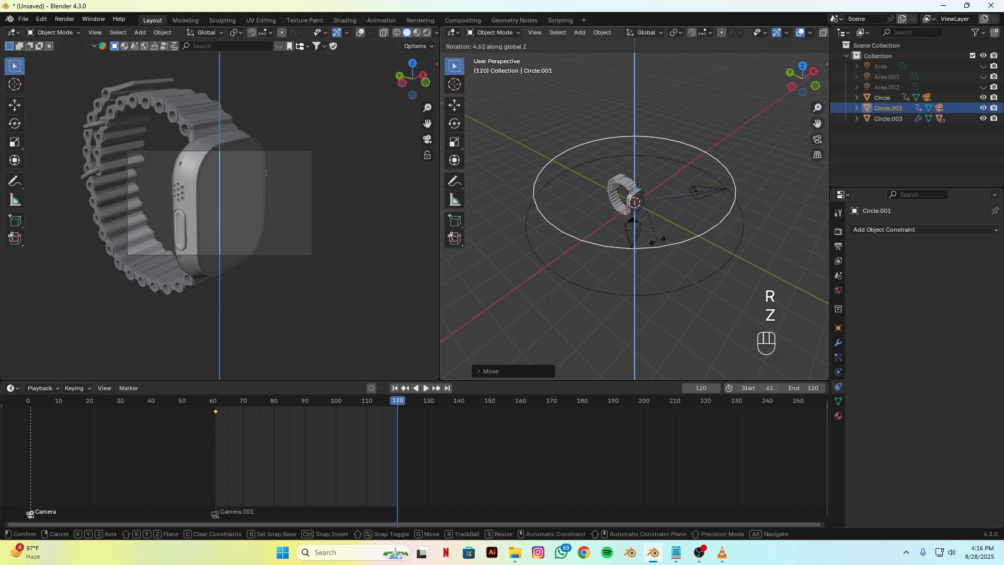
pyautogui.click(662, 242)
pyautogui.press('k')
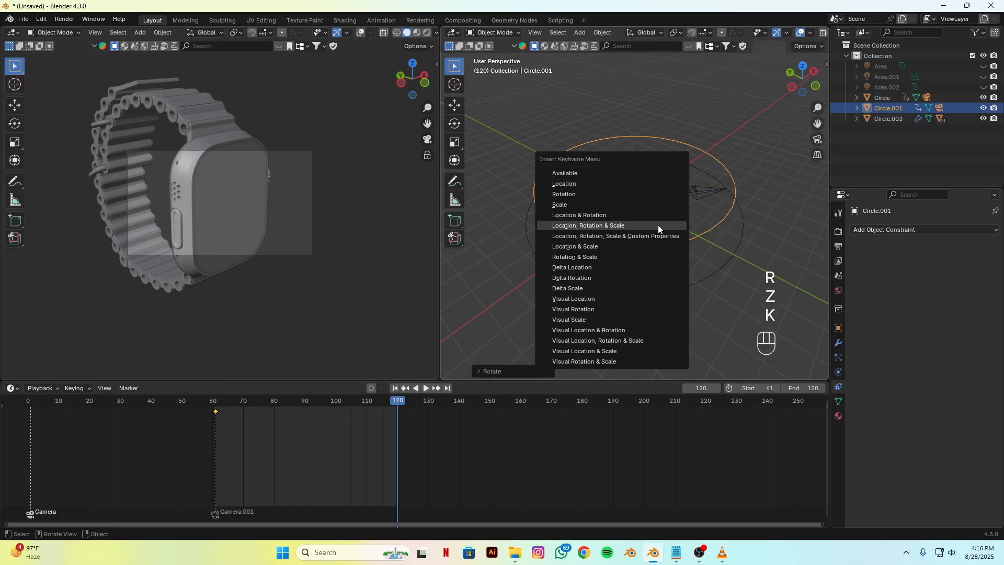
pyautogui.click(657, 225)
# Step: Preview the second shot and set the interpolation of all the second circle's keyframes to Linear
pyautogui.press('space')
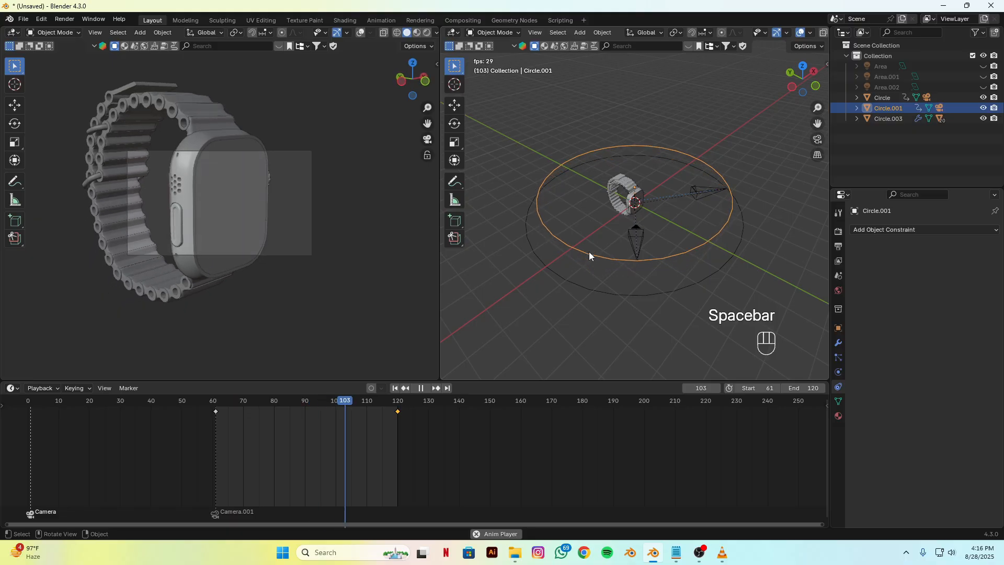
pyautogui.press('space')
pyautogui.press('a')
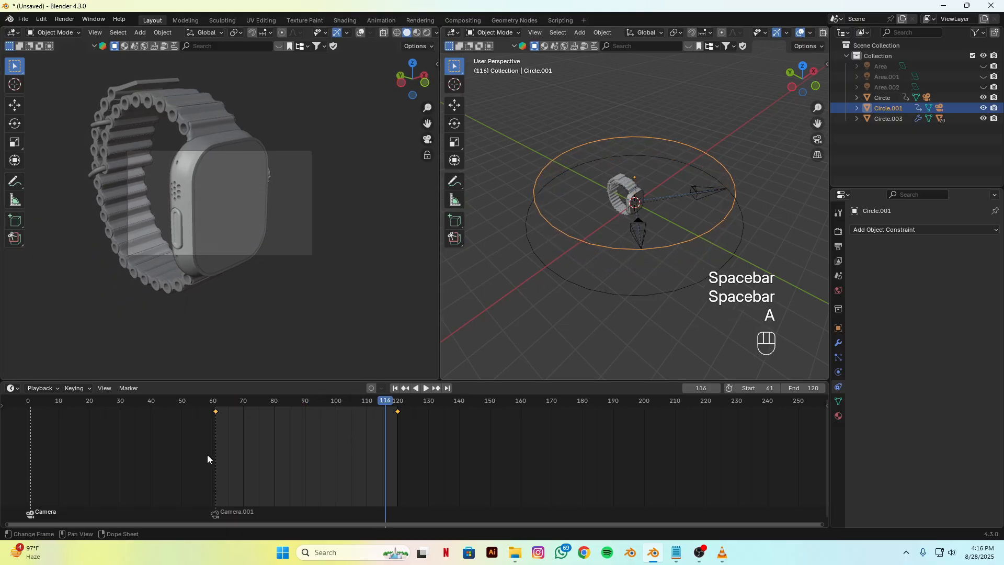
pyautogui.rightClick(289, 449)
pyautogui.moveTo(260, 449)
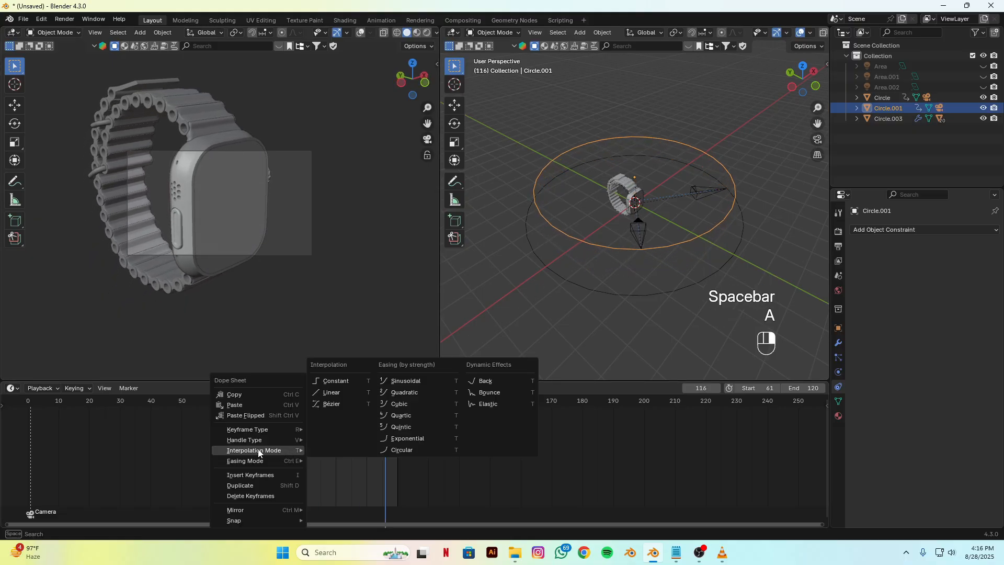
pyautogui.click(350, 395)
# Step: Replay the second shot from its first frame, and pause the reference video in VLC at the following shot, 00:07
pyautogui.click(394, 388)
pyautogui.press('space')
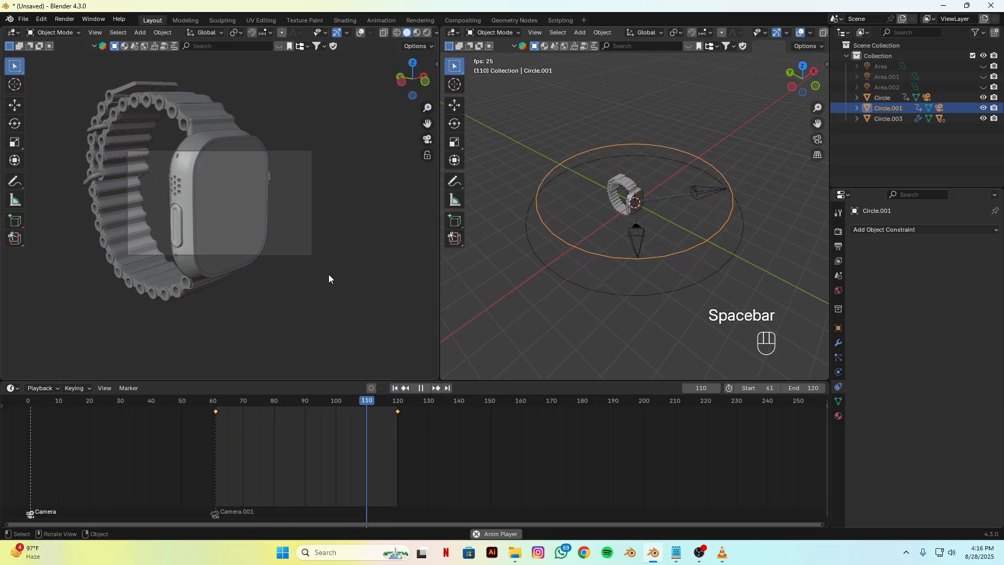
pyautogui.press('space')
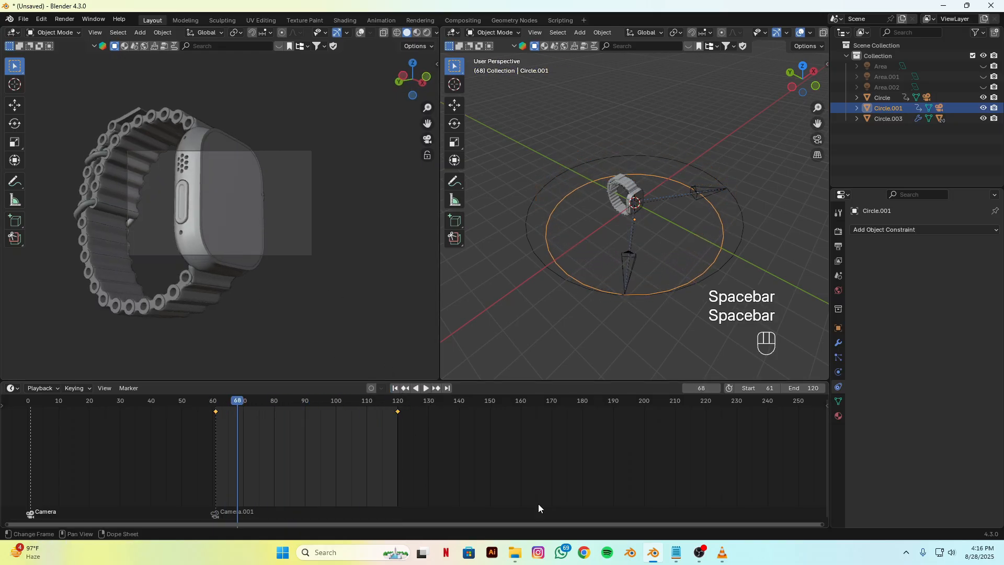
pyautogui.click(722, 553)
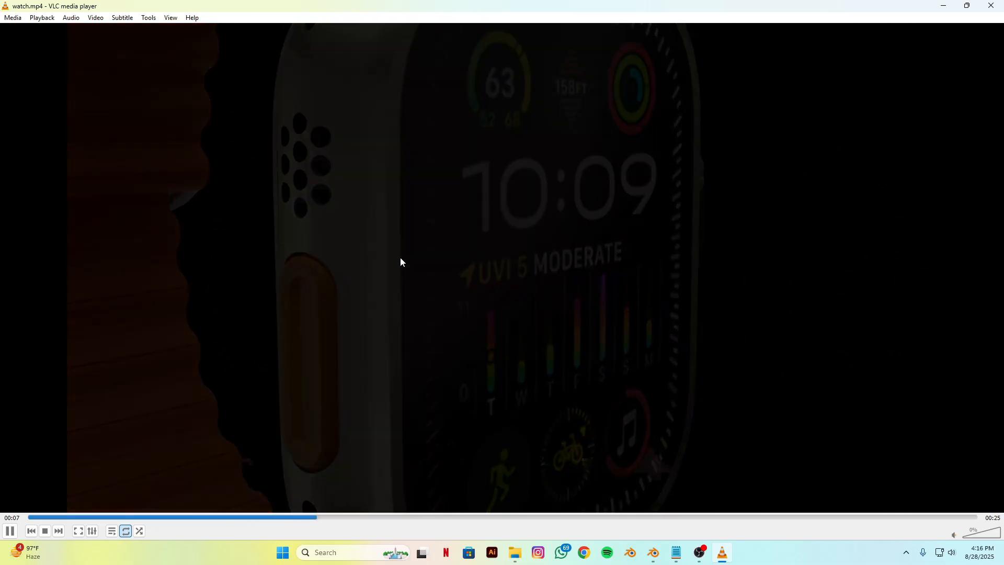
pyautogui.press('space')
pyautogui.moveTo(691, 557)
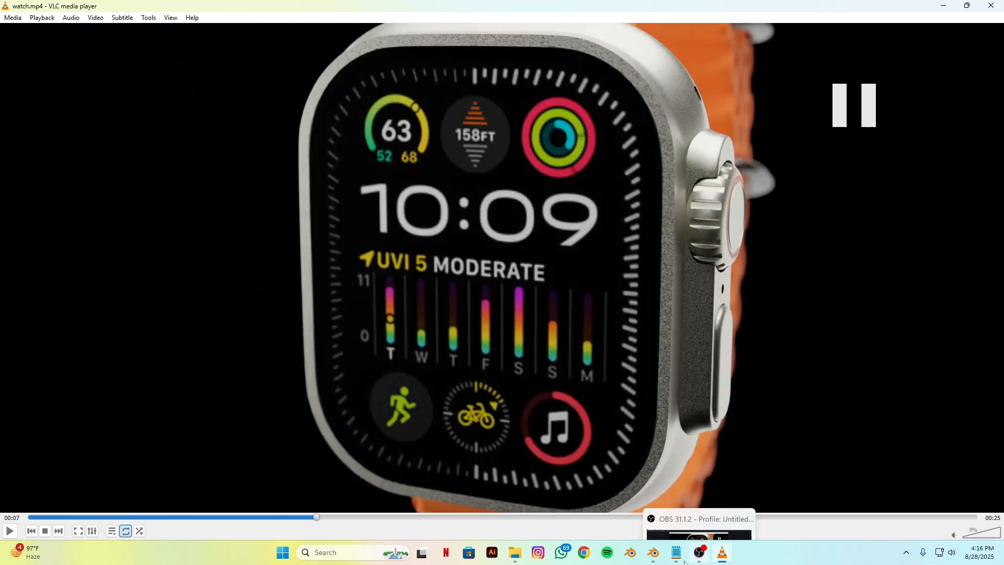
# Step: Return to Blender, duplicate the second circle with its camera, and raise the copy about 2.2 m along global Z
pyautogui.click(653, 553)
pyautogui.moveTo(583, 233); pyautogui.dragTo(576, 267, button='middle')
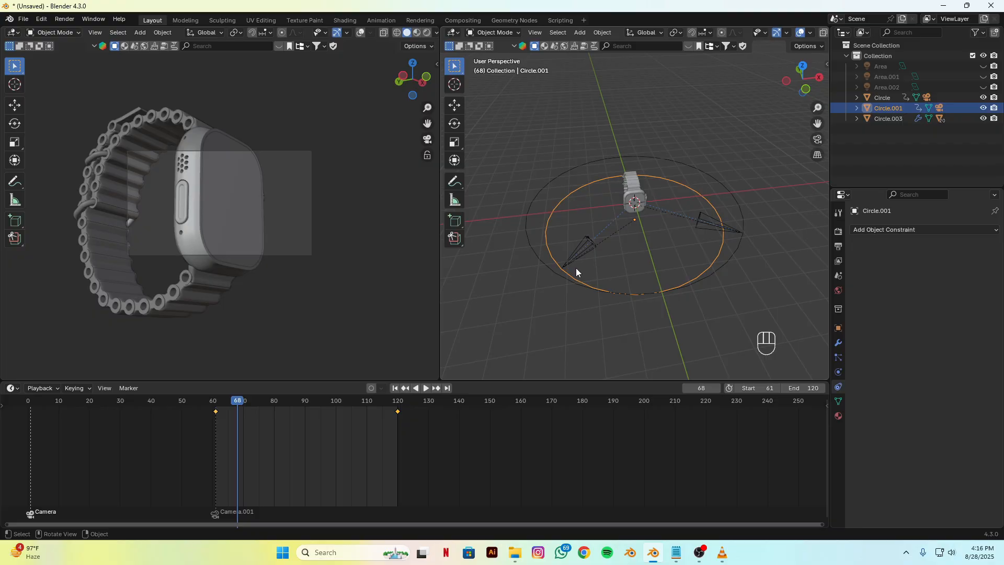
pyautogui.keyDown('shift'); pyautogui.click(586, 260); pyautogui.keyUp('shift')
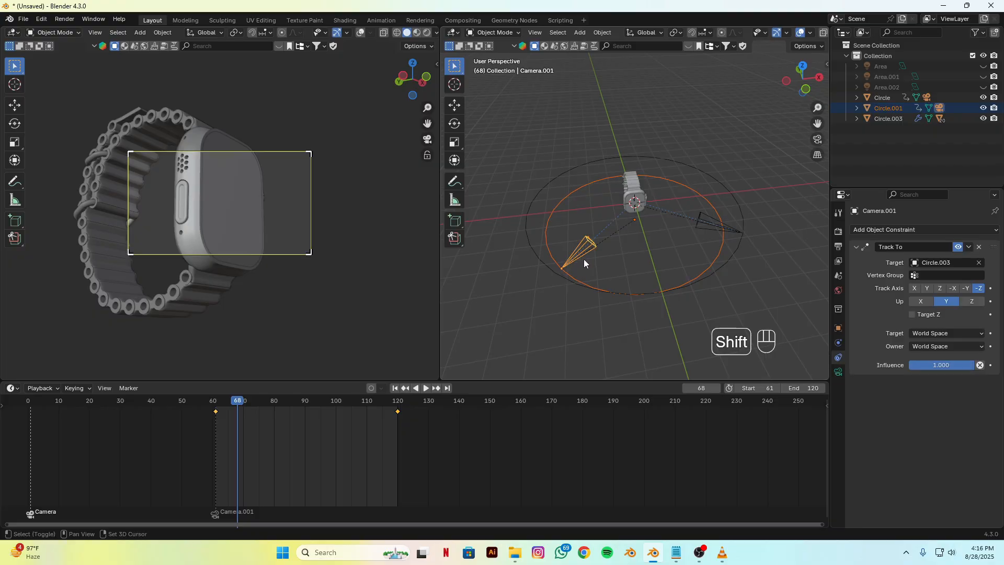
pyautogui.hotkey('shift', 'd')
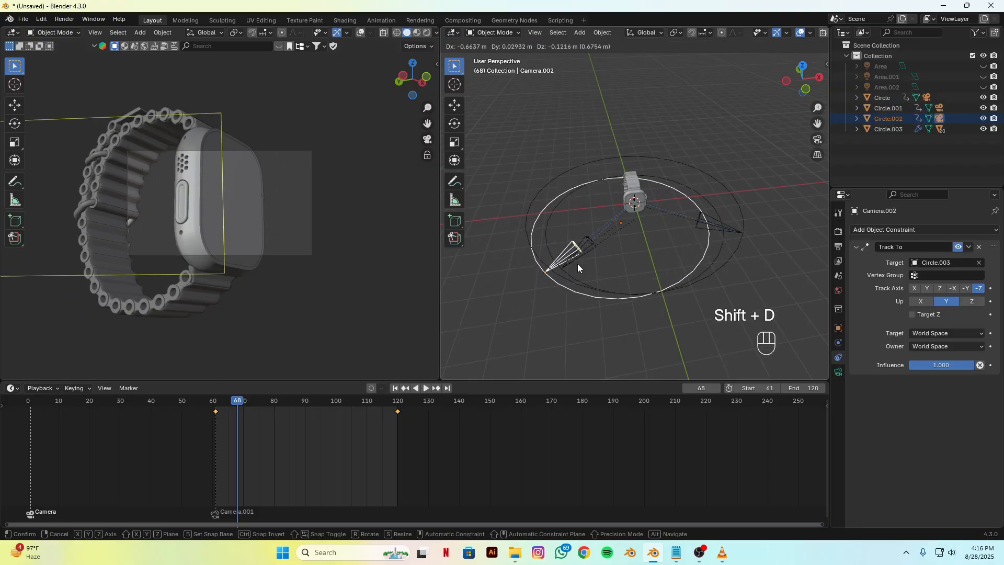
pyautogui.rightClick(583, 259)
pyautogui.press('g')
pyautogui.press('z')
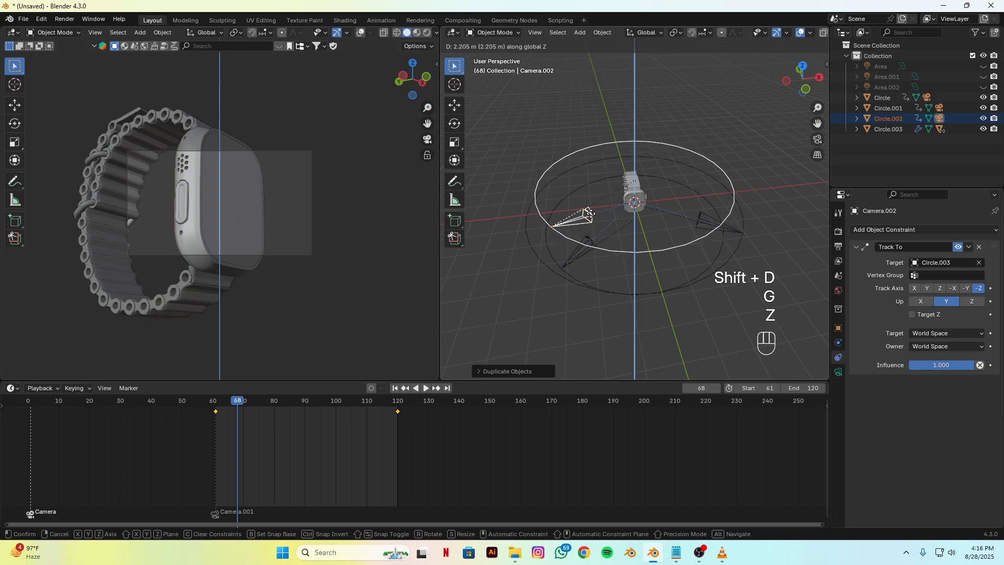
pyautogui.click(591, 212)
# Step: Delete the keyframes copied onto the newly duplicated circle, Circle.002
pyautogui.click(569, 236)
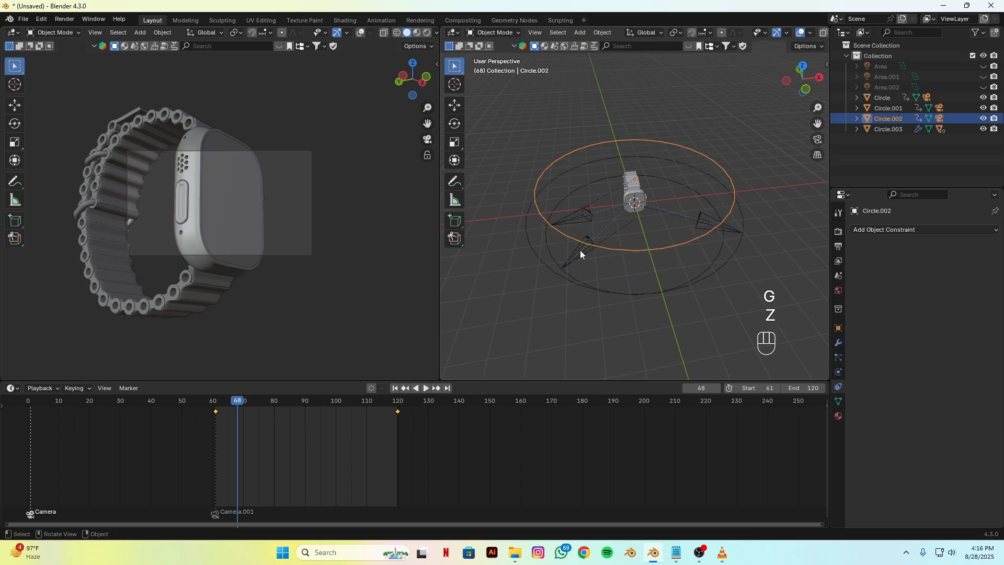
pyautogui.press('x')
pyautogui.click(325, 445)
# Step: At frame 121, raise Circle.002 further along global Z
pyautogui.press('space')
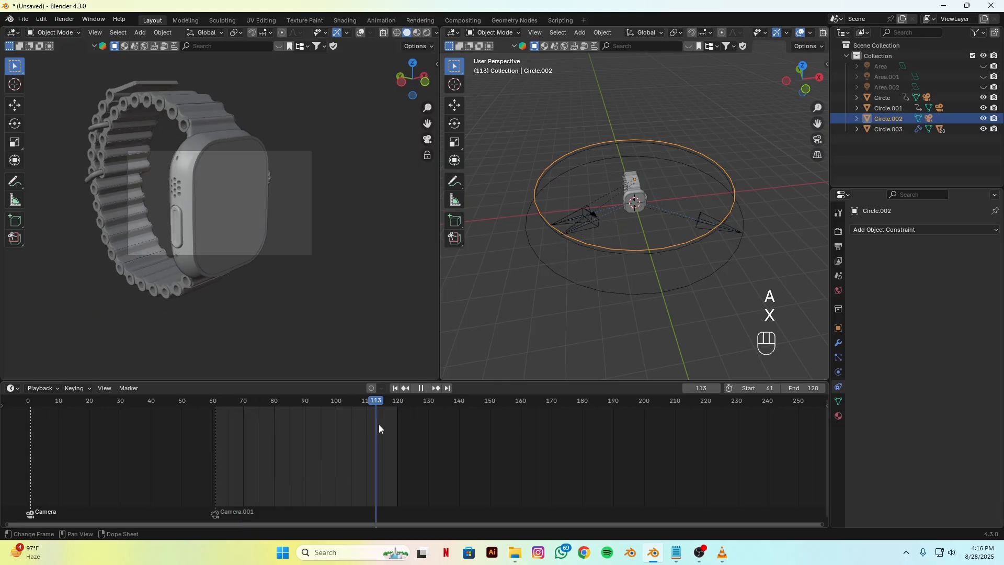
pyautogui.press('space')
pyautogui.click(701, 387)
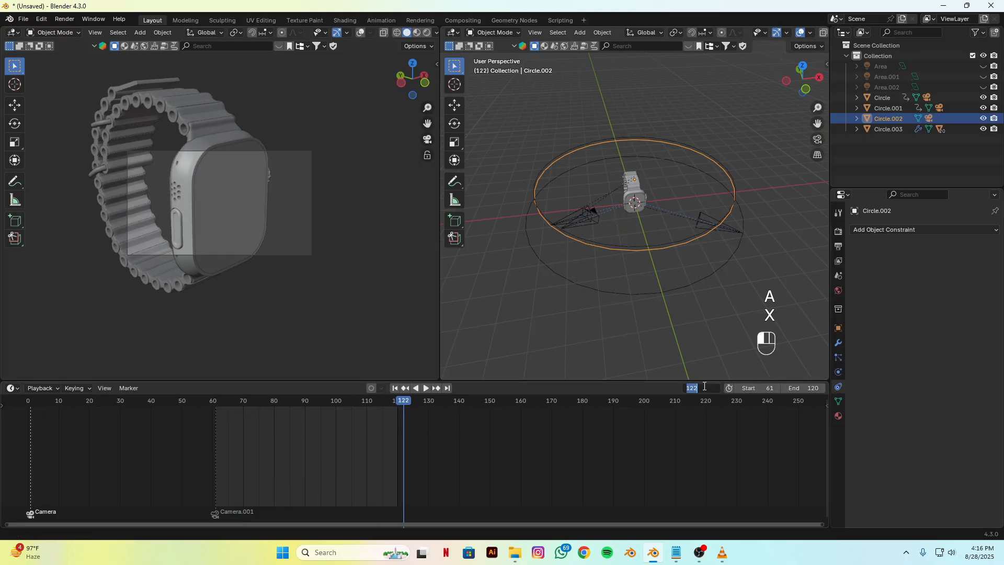
pyautogui.write('121')
pyautogui.press('Return')
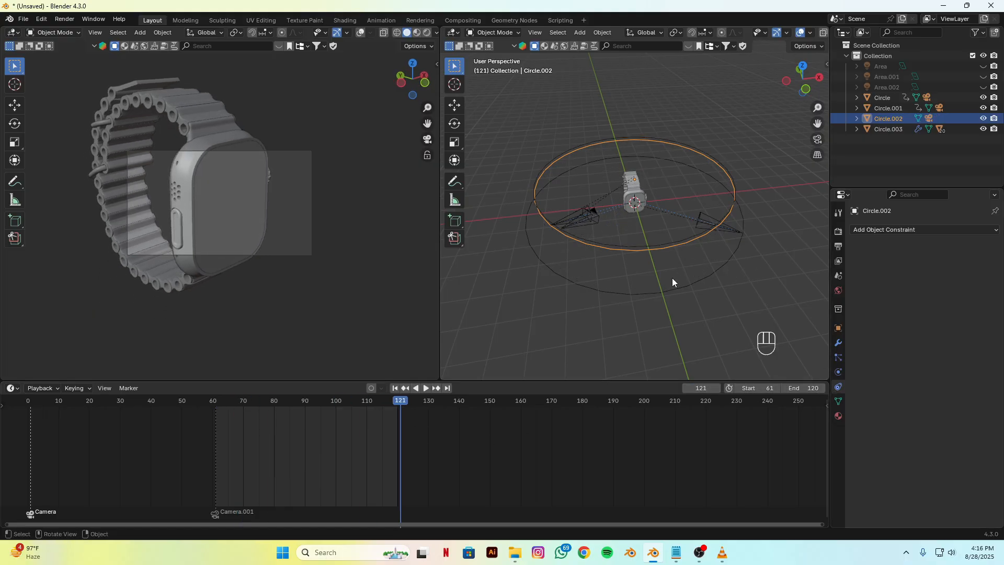
pyautogui.keyDown('alt'); pyautogui.moveTo(674, 279); pyautogui.dragTo(639, 316); pyautogui.keyUp('alt')
pyautogui.press('g')
pyautogui.press('z')
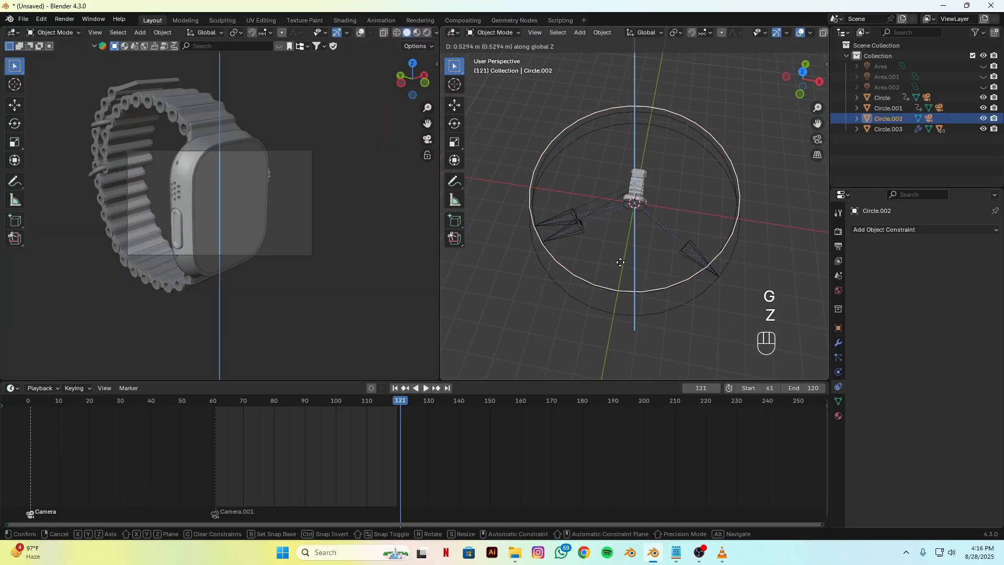
pyautogui.click(601, 256)
# Step: Bind the new circle's camera, Camera.002, to a timeline marker at frame 121
pyautogui.click(565, 220)
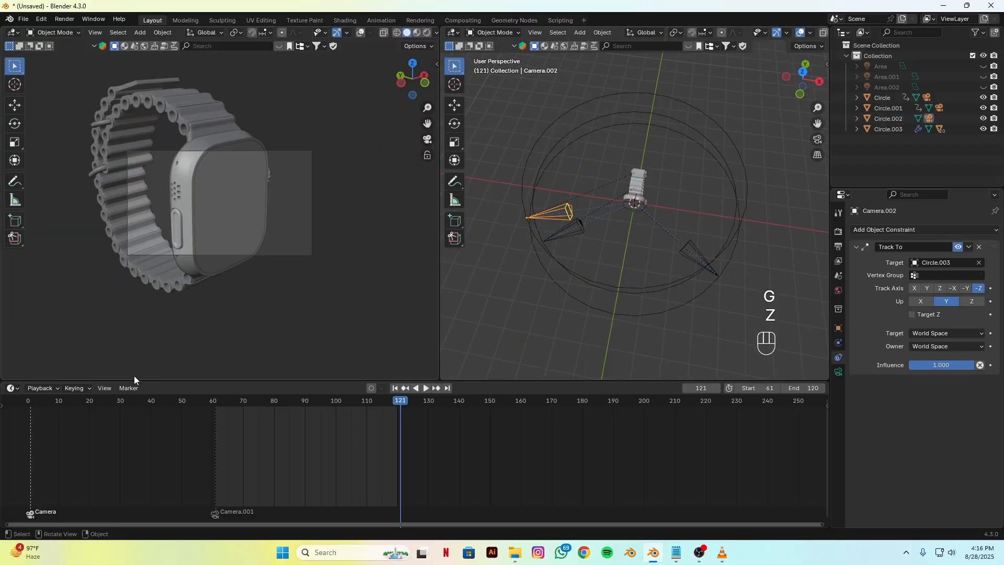
pyautogui.click(129, 388)
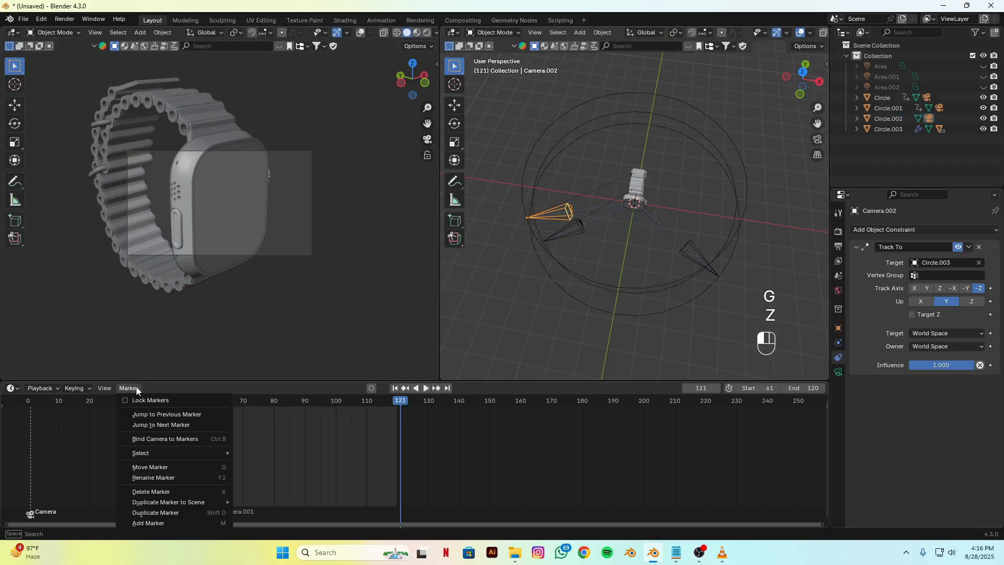
pyautogui.click(145, 440)
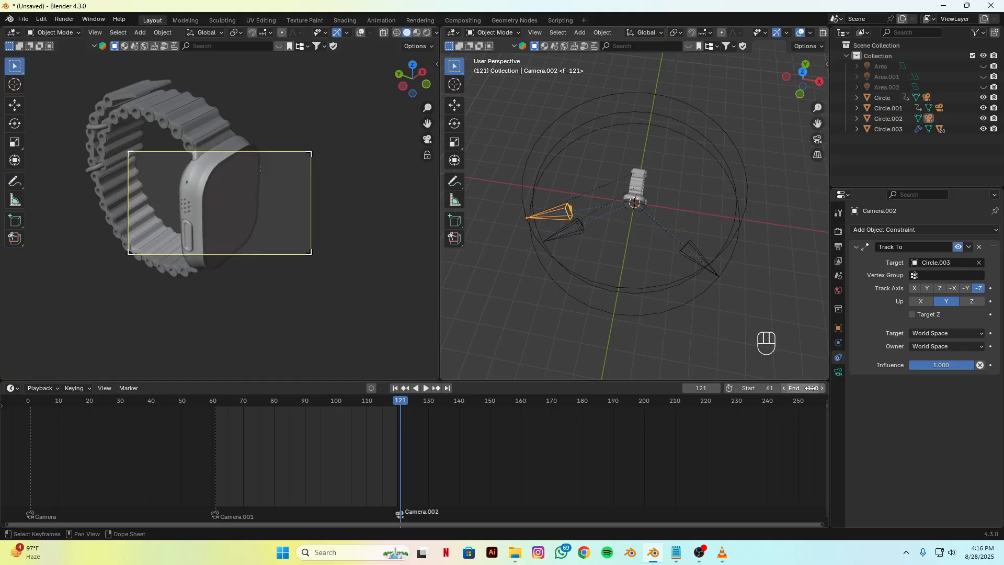
# Step: Set the playback range to start at frame 121 and end at frame 180
pyautogui.click(762, 388)
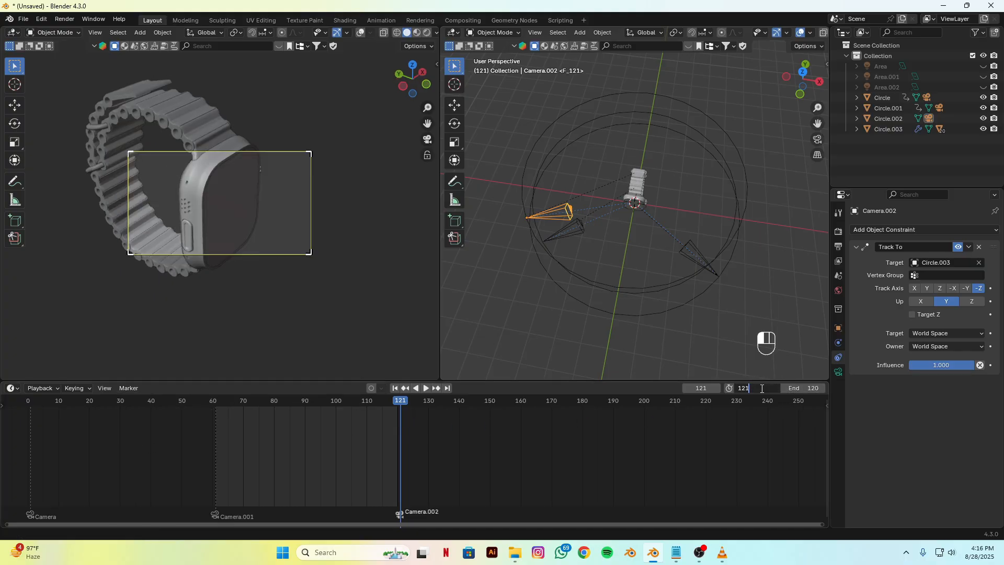
pyautogui.press('Return')
pyautogui.click(806, 389)
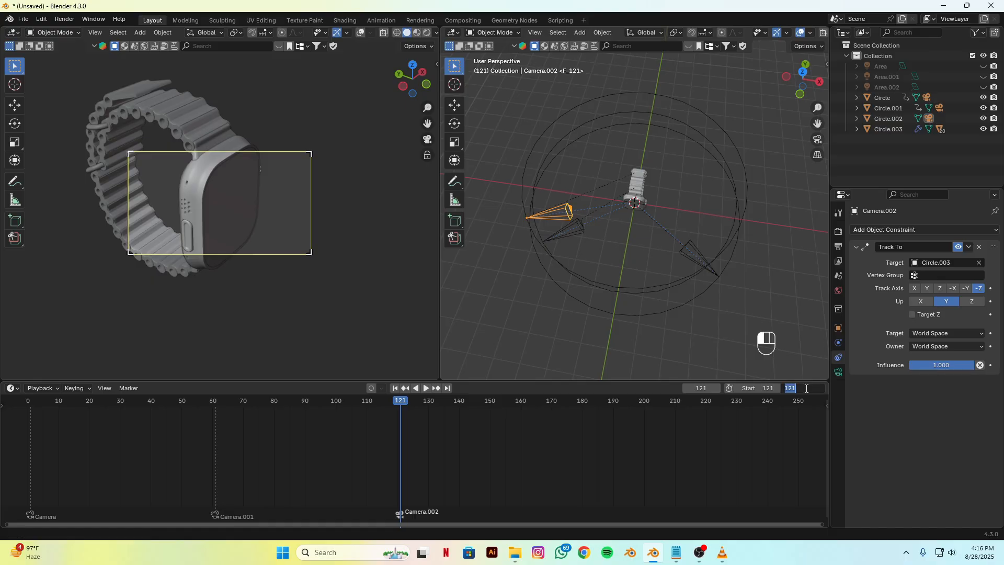
pyautogui.press('Return')
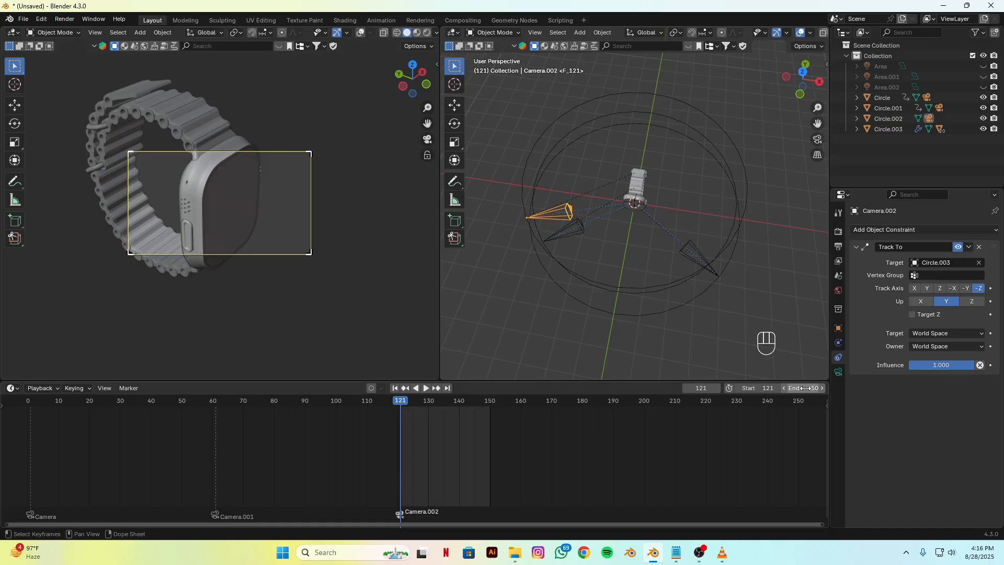
pyautogui.click(798, 389)
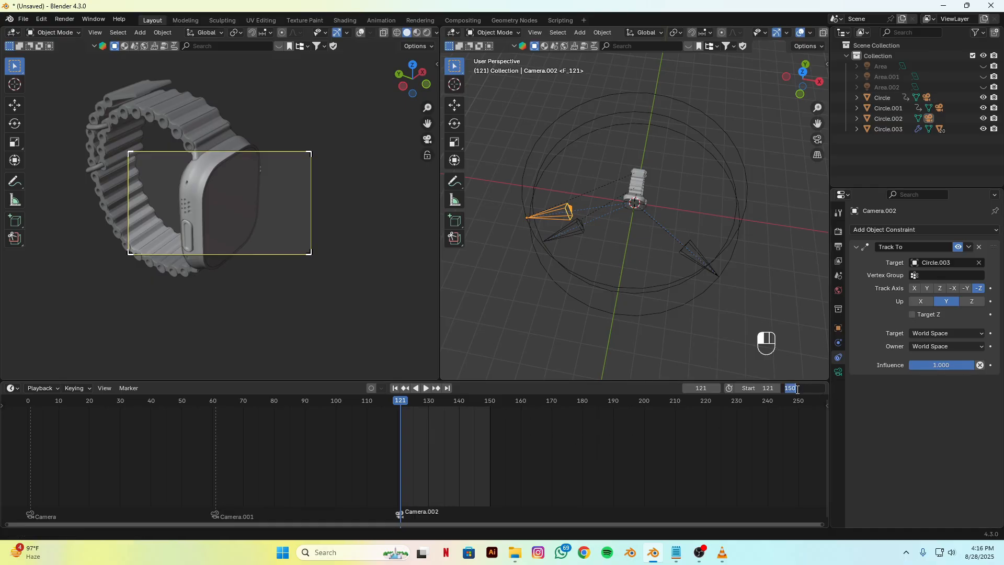
pyautogui.press('Return')
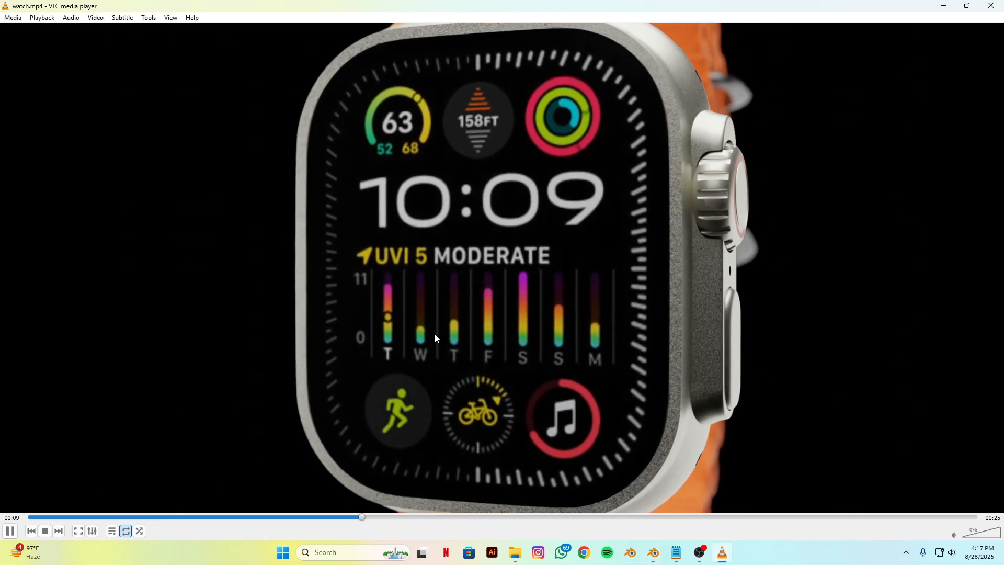
# Step: Pause the reference video in VLC, rewind it to the third shot at 00:07, and return to Blender
pyautogui.press('space')
pyautogui.moveTo(388, 517); pyautogui.dragTo(324, 517)
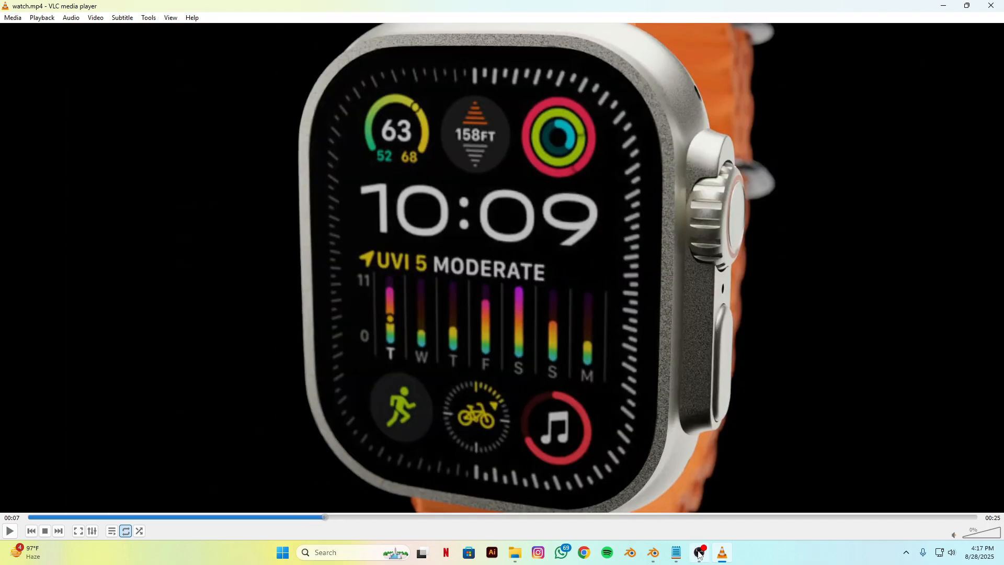
pyautogui.click(654, 552)
# Step: Rotate Circle.002 about 83° around global Z so its camera faces the watch's crown side
pyautogui.click(532, 235)
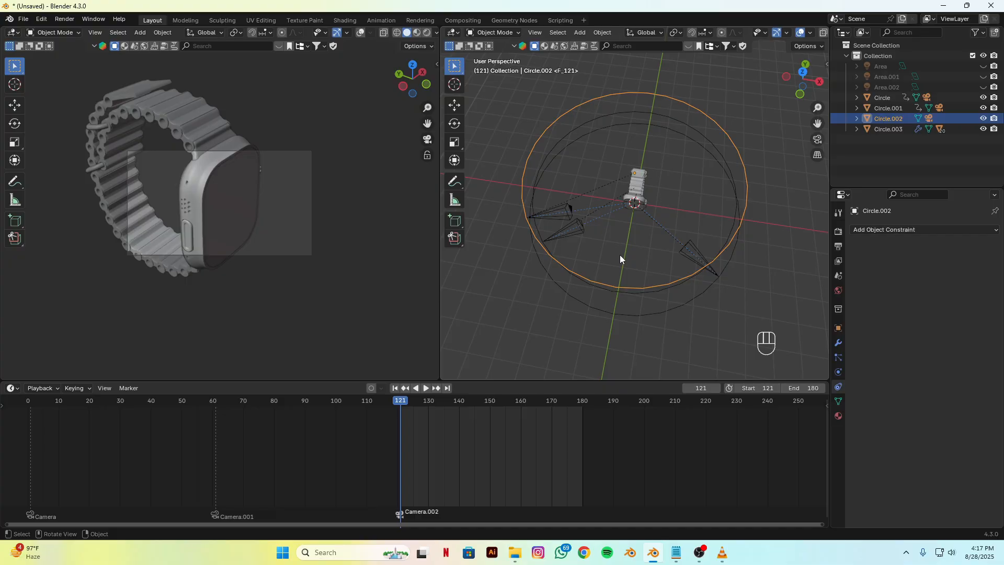
pyautogui.press('r')
pyautogui.press('z')
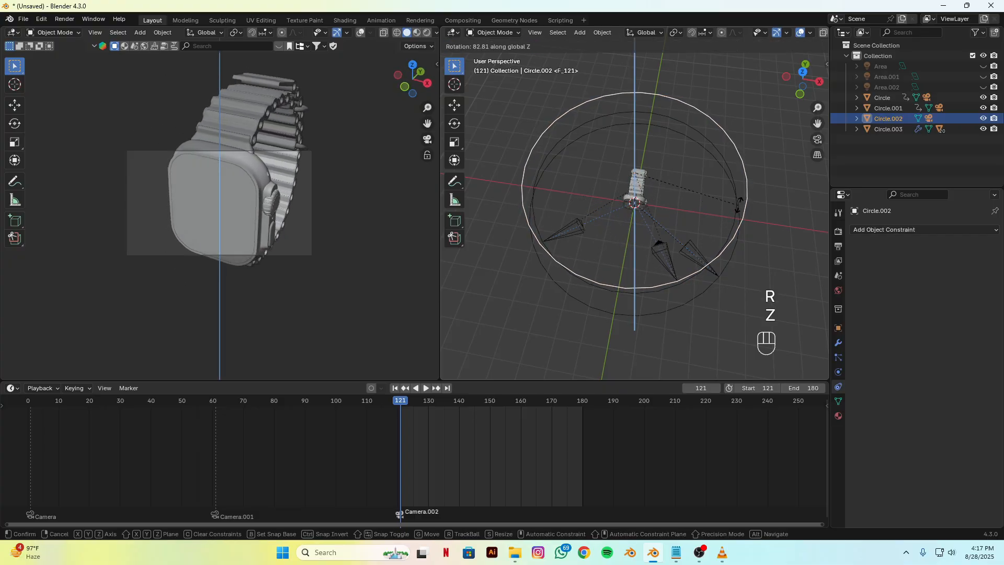
pyautogui.click(604, 274)
# Step: Select the first shot's camera and examine its Track To constraint against the watch model
pyautogui.keyDown('alt'); pyautogui.moveTo(603, 274); pyautogui.dragTo(604, 253); pyautogui.keyUp('alt')
pyautogui.scroll(3, 560, 262)
pyautogui.keyDown('alt'); pyautogui.keyDown('shift'); pyautogui.moveTo(537, 272); pyautogui.dragTo(602, 292); pyautogui.keyUp('shift'); pyautogui.keyUp('alt')
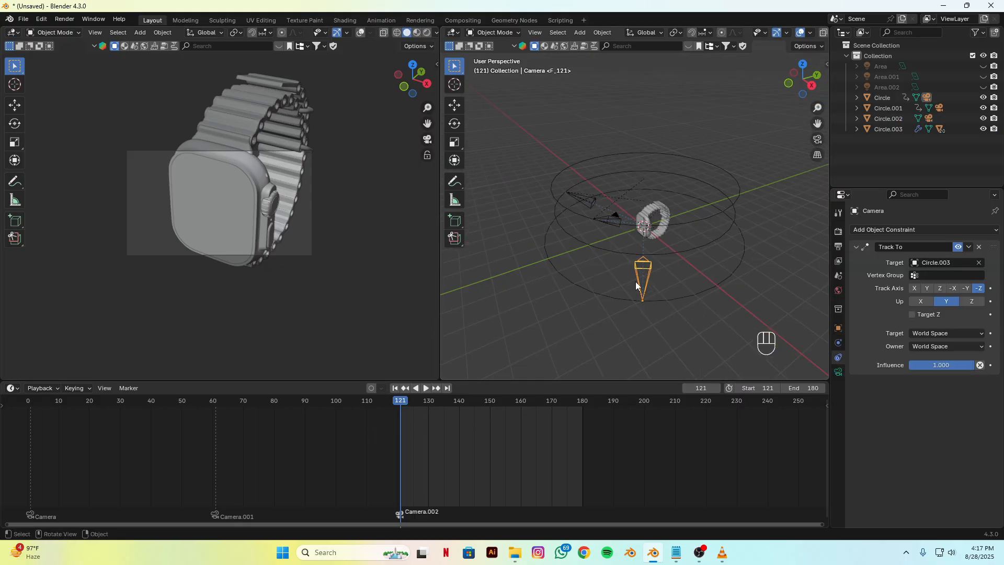
pyautogui.scroll(2, 653, 283)
pyautogui.keyDown('alt'); pyautogui.keyDown('shift'); pyautogui.moveTo(653, 283); pyautogui.dragTo(638, 250); pyautogui.keyUp('shift'); pyautogui.keyUp('alt')
pyautogui.scroll(5, 638, 250)
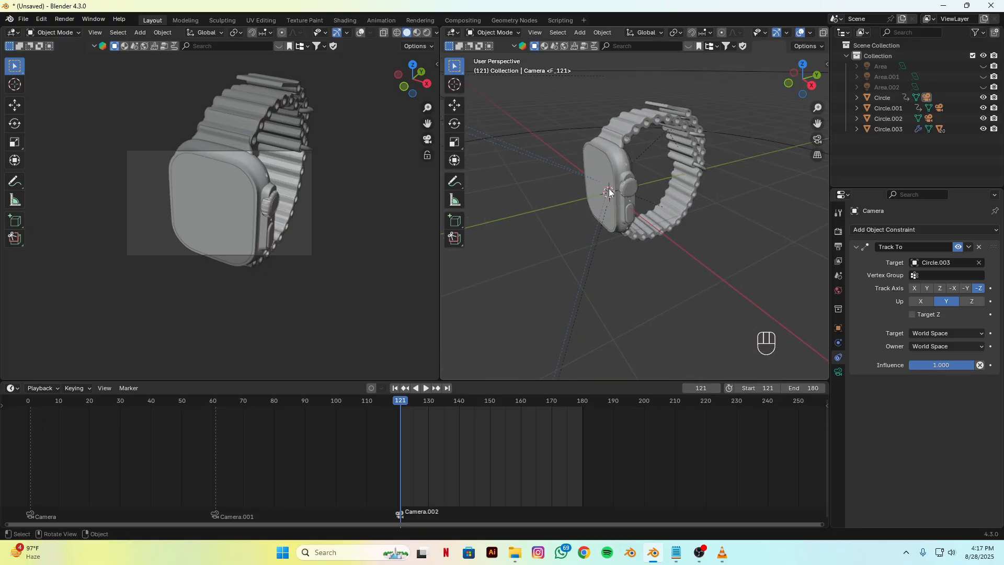
# Step: Select Camera.001, clear its Track To target, and sample the watch's side body, Circle.003, as the target
pyautogui.moveTo(629, 193); pyautogui.dragTo(686, 270, button='middle')
pyautogui.click(582, 241)
pyautogui.click(979, 262)
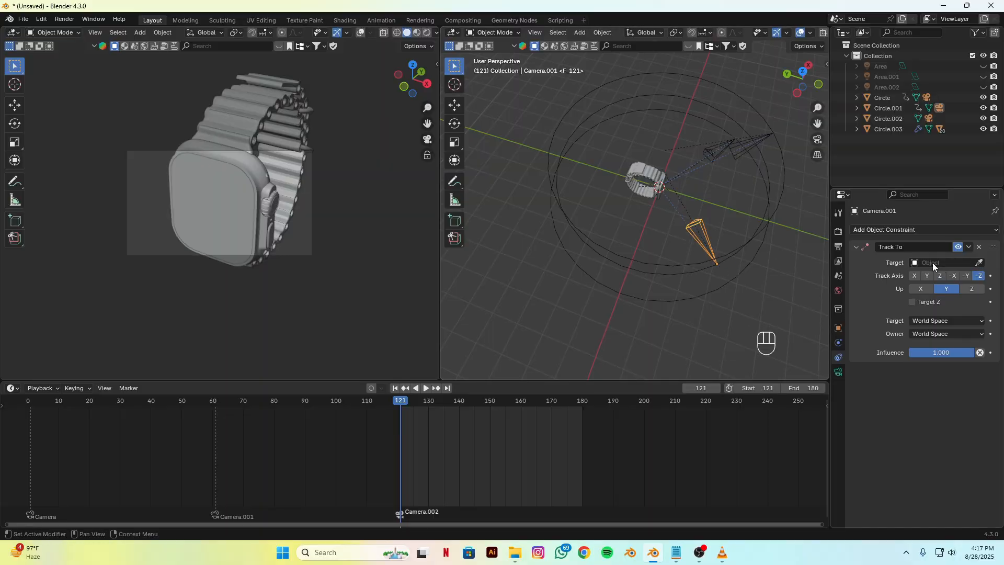
pyautogui.scroll(5, 643, 269)
pyautogui.scroll(1, 626, 294)
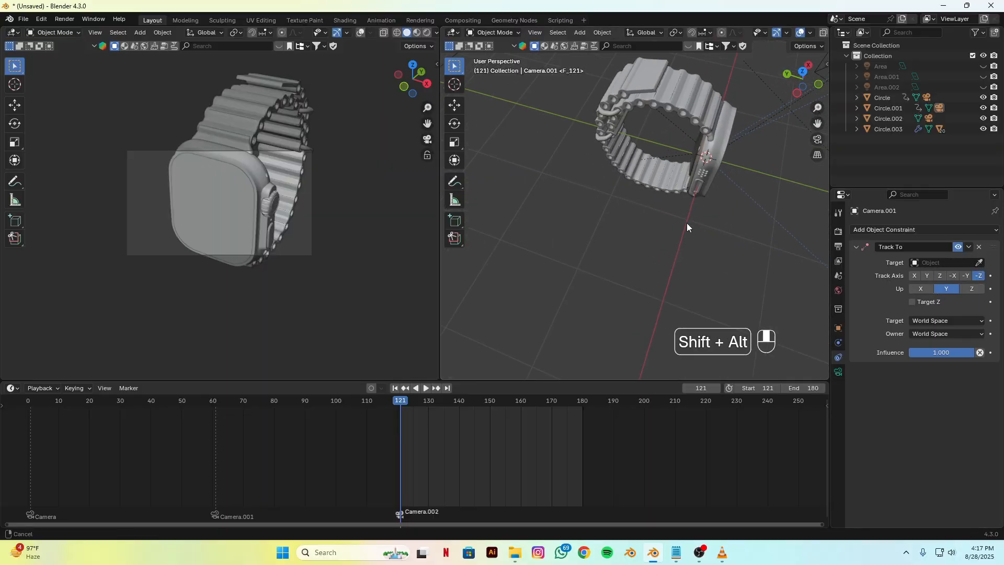
pyautogui.keyDown('alt'); pyautogui.keyDown('shift'); pyautogui.moveTo(686, 222); pyautogui.dragTo(630, 221); pyautogui.keyUp('shift'); pyautogui.keyUp('alt')
pyautogui.scroll(4, 629, 221)
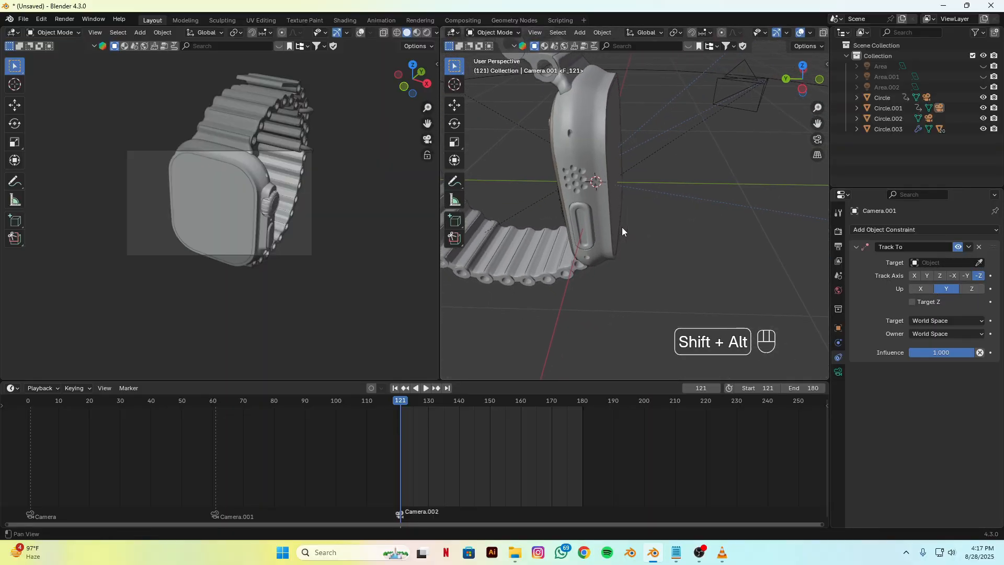
pyautogui.click(979, 262)
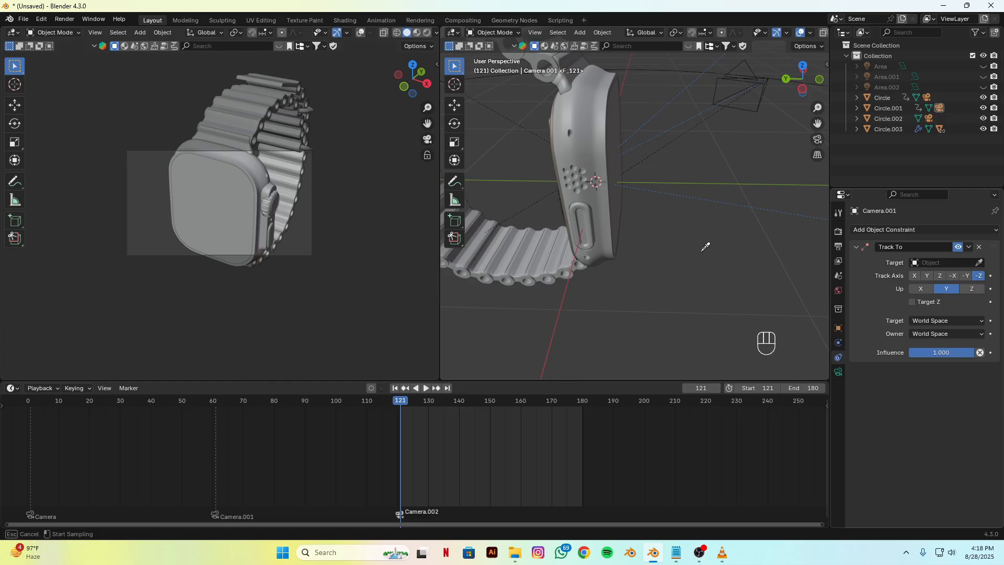
pyautogui.click(580, 147)
pyautogui.scroll(-5, 617, 214)
pyautogui.keyDown('alt'); pyautogui.moveTo(660, 279); pyautogui.dragTo(619, 245); pyautogui.keyUp('alt')
pyautogui.scroll(-4, 619, 246)
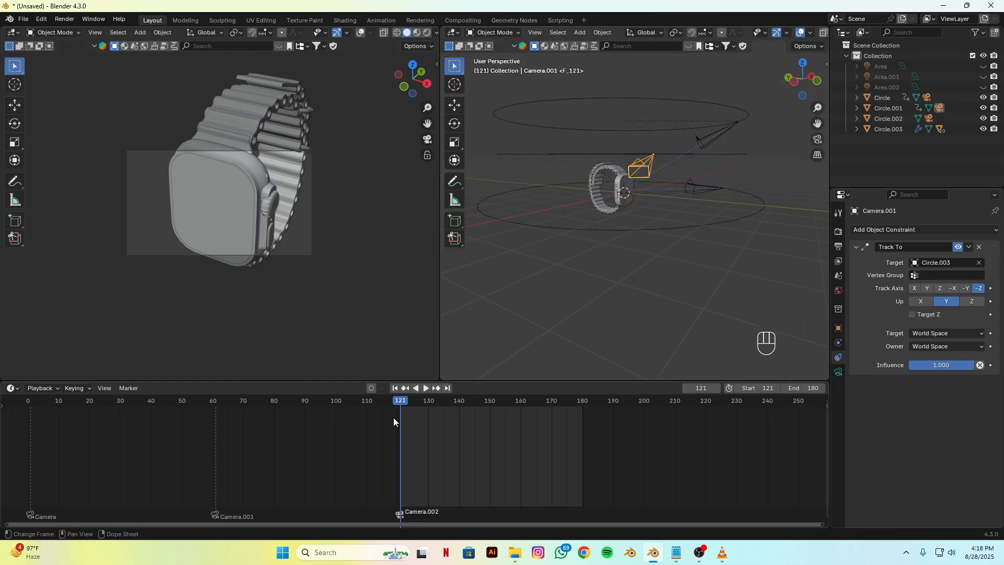
# Step: At frame 61, replace Camera.002's Track To target with the watch screen, Cube.002, and return to frame 121
pyautogui.moveTo(393, 417); pyautogui.dragTo(215, 418)
pyautogui.keyDown('alt'); pyautogui.moveTo(690, 251); pyautogui.dragTo(651, 209); pyautogui.keyUp('alt')
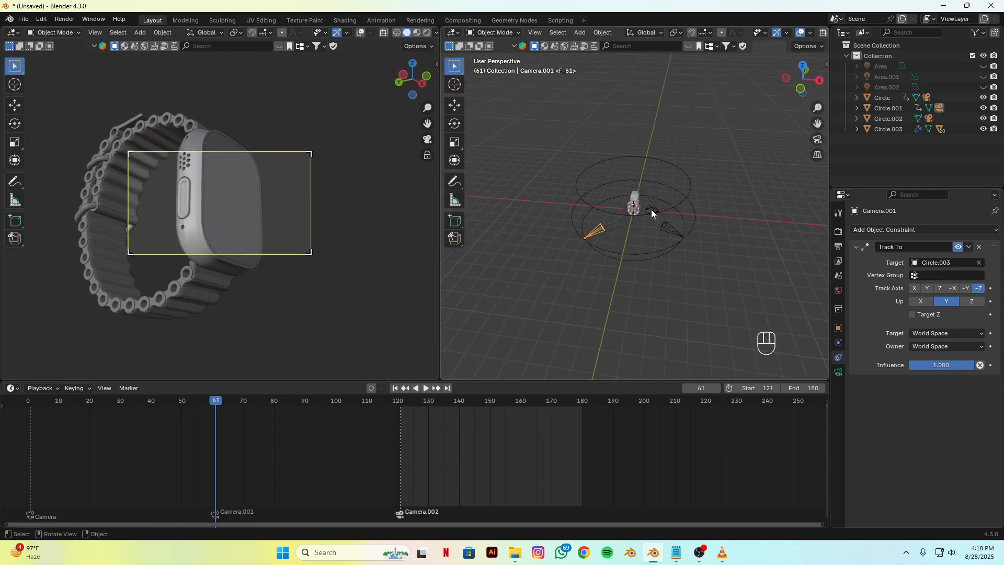
pyautogui.click(651, 207)
pyautogui.scroll(5, 656, 264)
pyautogui.scroll(5, 656, 265)
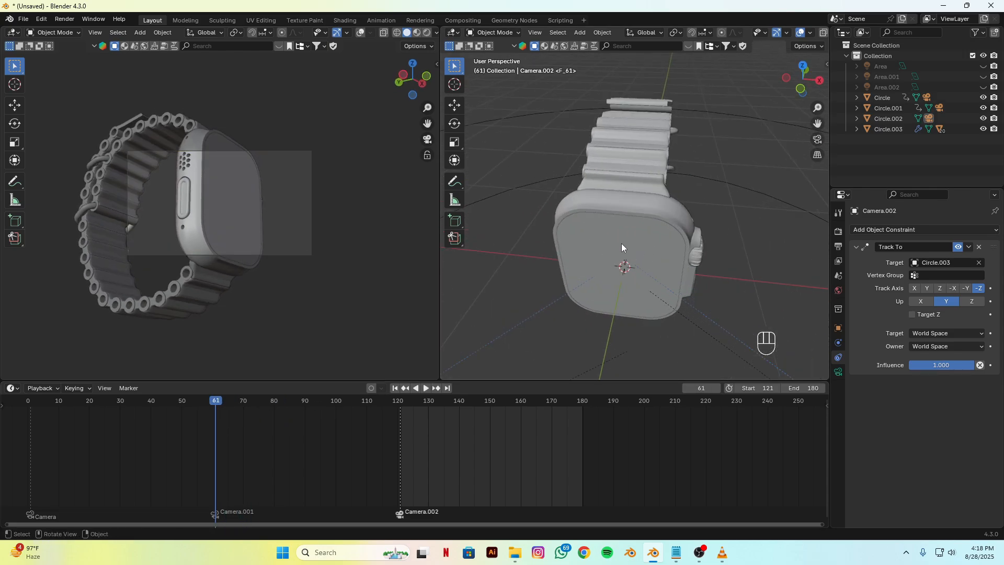
pyautogui.click(980, 262)
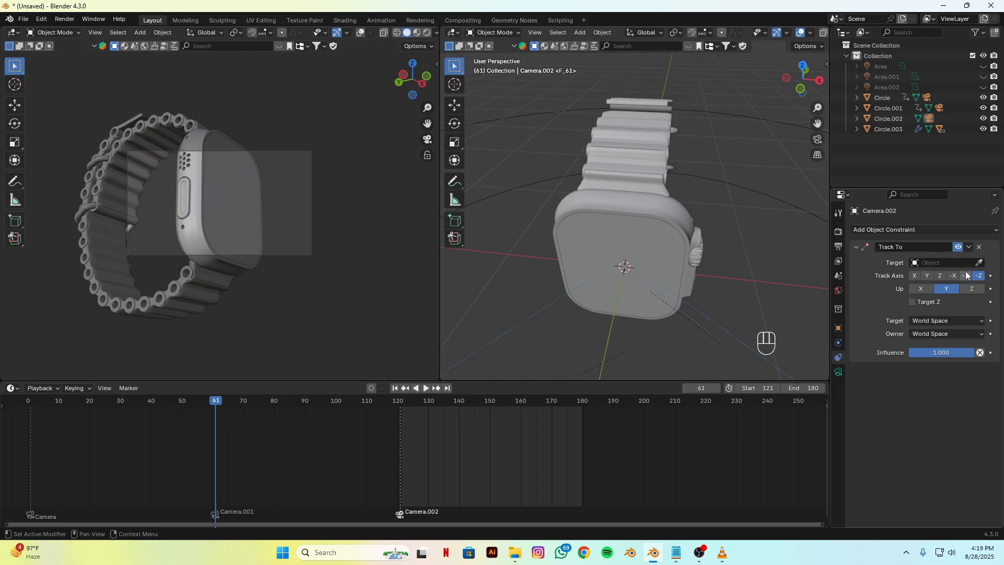
pyautogui.click(979, 263)
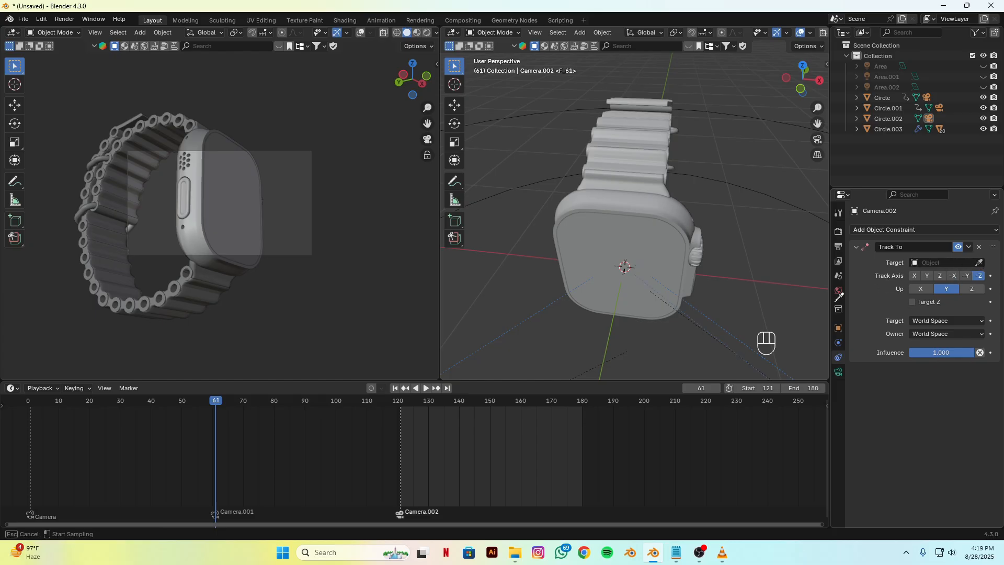
pyautogui.click(631, 263)
pyautogui.press('space')
pyautogui.moveTo(337, 416); pyautogui.dragTo(400, 422)
pyautogui.press('space')
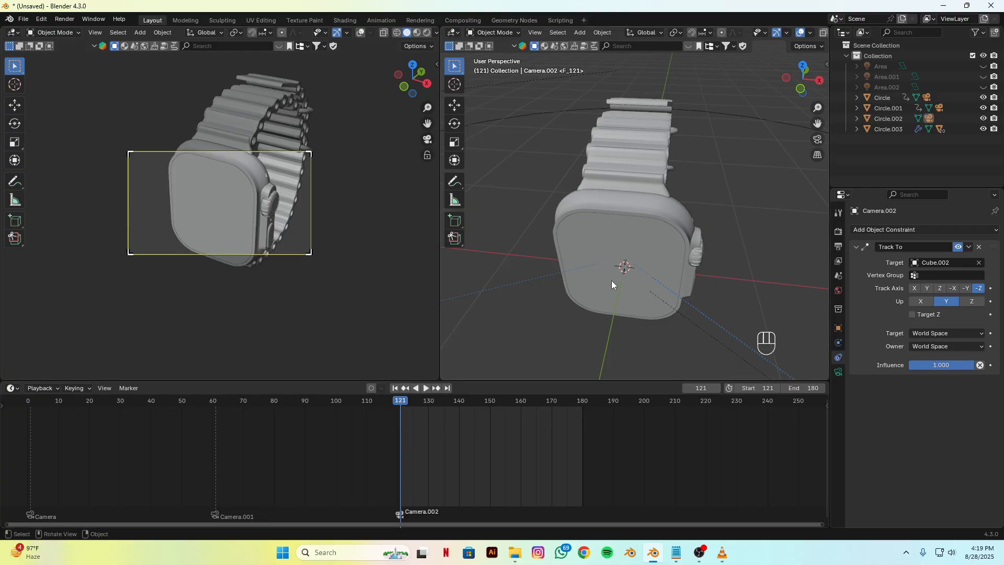
# Step: Scale Circle.002 down and lower it along Z so Camera.002 frames the watch from closer to face level
pyautogui.scroll(-6, 611, 280)
pyautogui.click(688, 256)
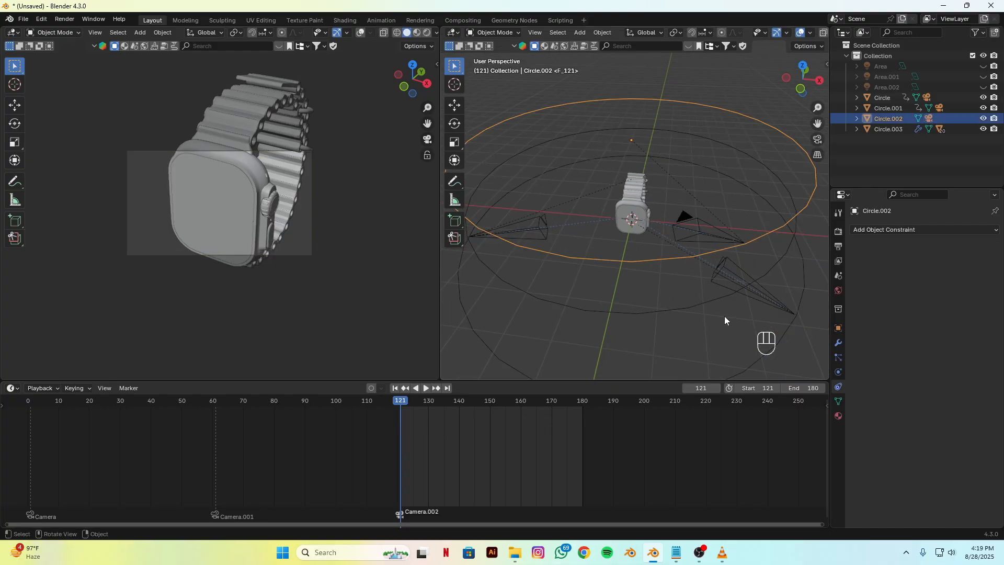
pyautogui.press('s')
pyautogui.click(683, 265)
pyautogui.press('g')
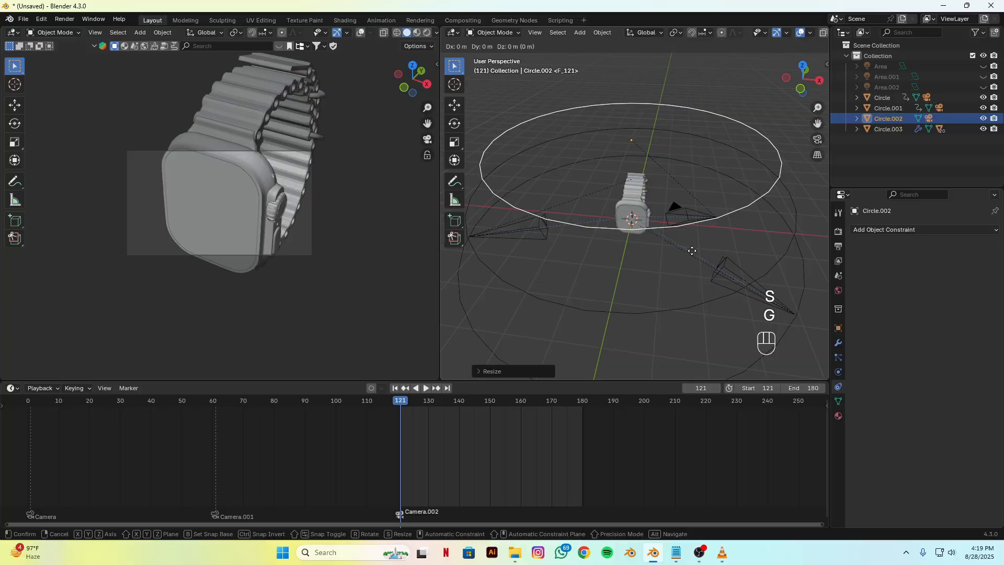
pyautogui.press('z')
pyautogui.click(698, 309)
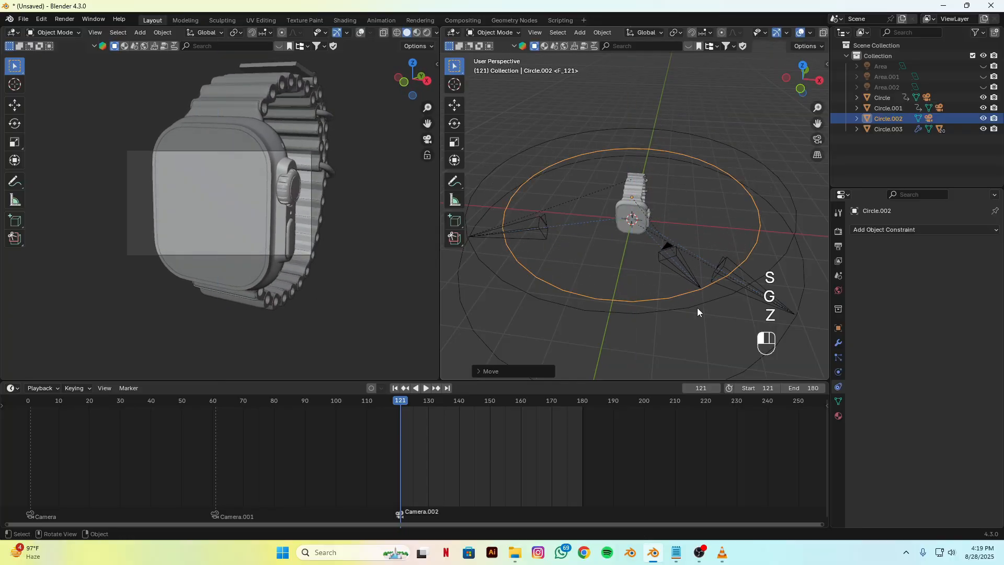
# Step: Enlarge Circle.002 so that Camera.002 moves farther back from the watch
pyautogui.click(673, 255)
pyautogui.keyDown('alt'); pyautogui.moveTo(660, 311); pyautogui.dragTo(670, 291); pyautogui.keyUp('alt')
pyautogui.press('s')
pyautogui.rightClick(720, 260)
pyautogui.click(623, 303)
pyautogui.press('s')
pyautogui.click(606, 336)
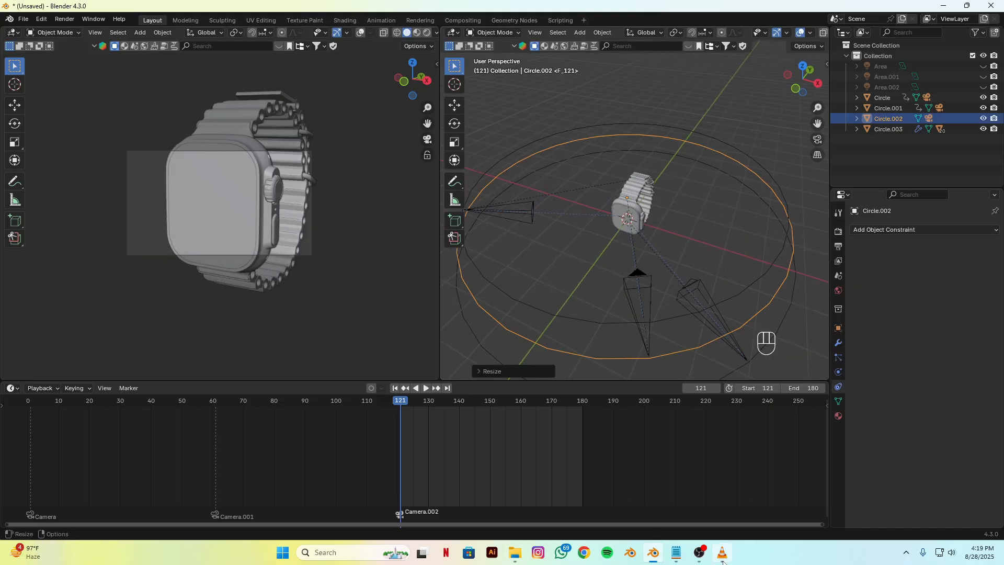
# Step: Switch to VLC and play the reference video from 00:06 to review the third shot
pyautogui.hotkey('alt', 'Tab')
pyautogui.click(289, 518)
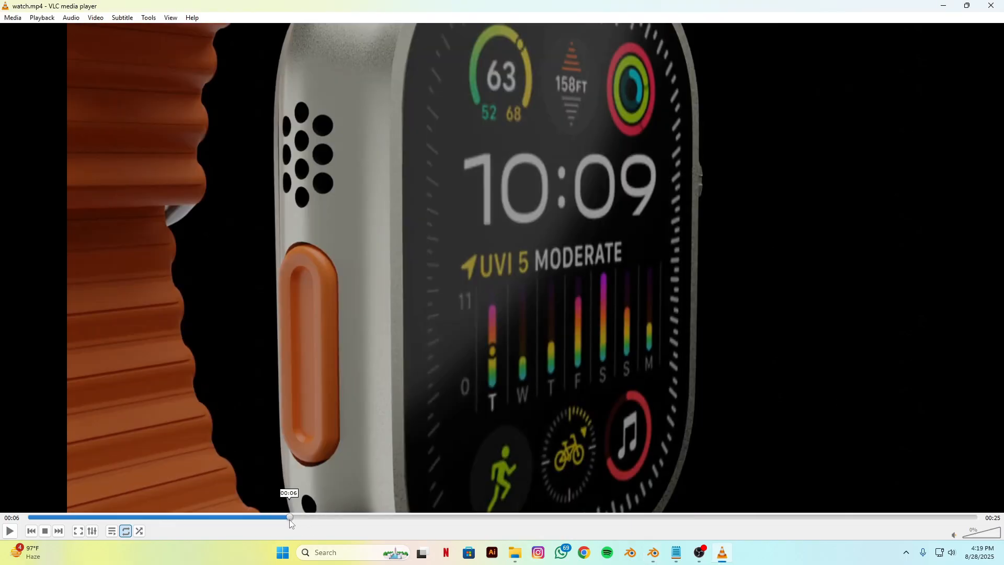
pyautogui.press('space')
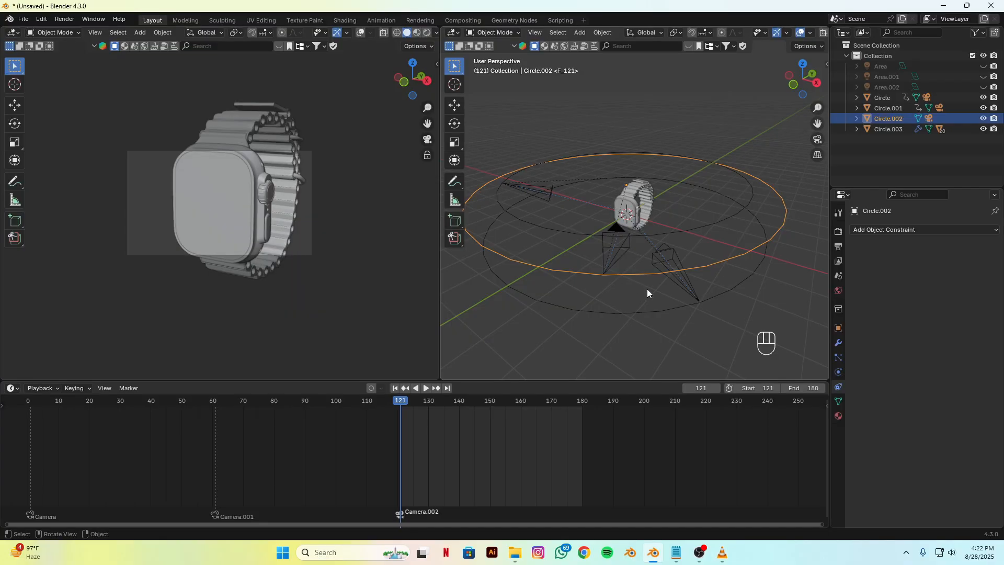
# Step: In Blender, scale Circle.002 up by about 1.05 and keyframe its Location, Rotation & Scale at frame 121
pyautogui.press('s')
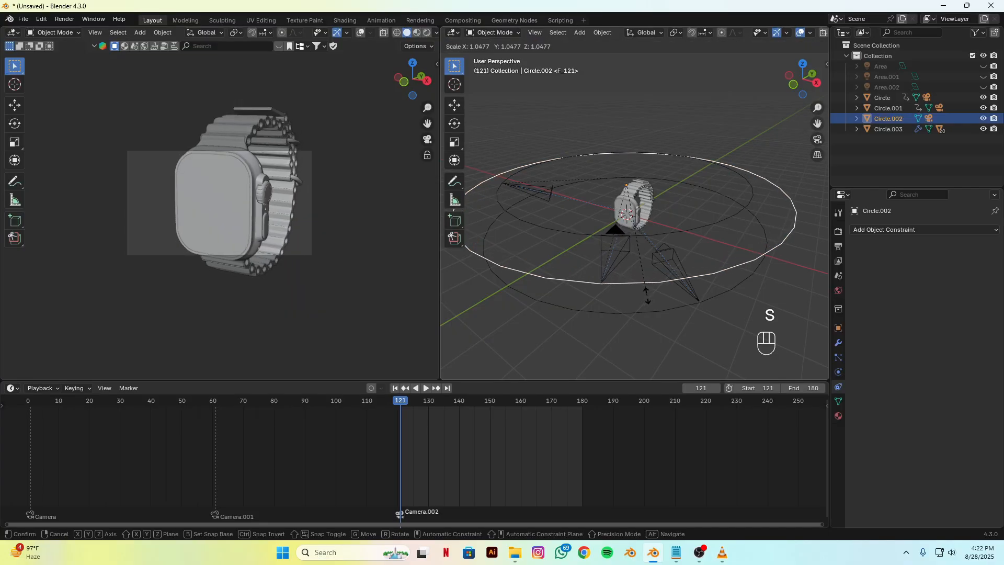
pyautogui.click(647, 296)
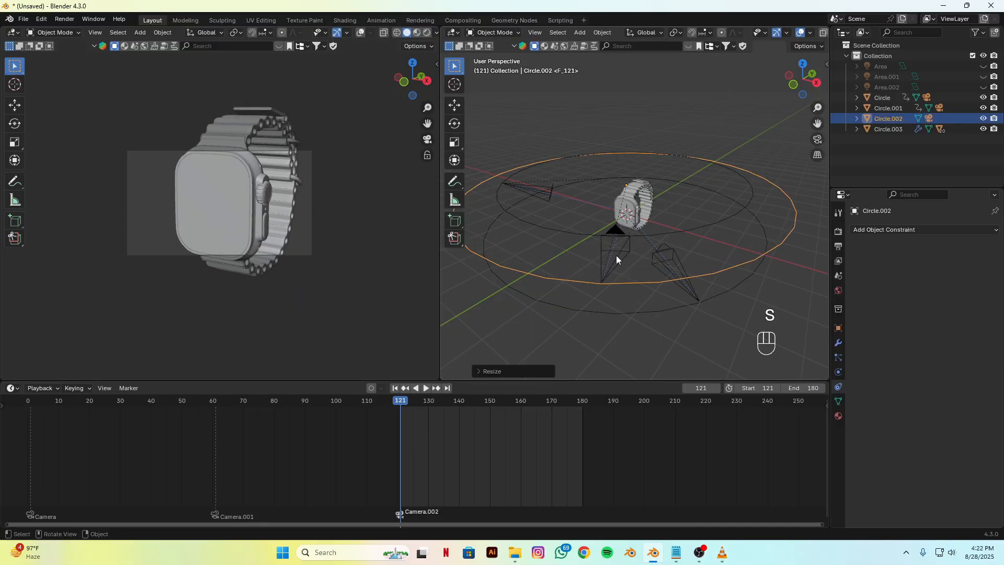
pyautogui.press('k')
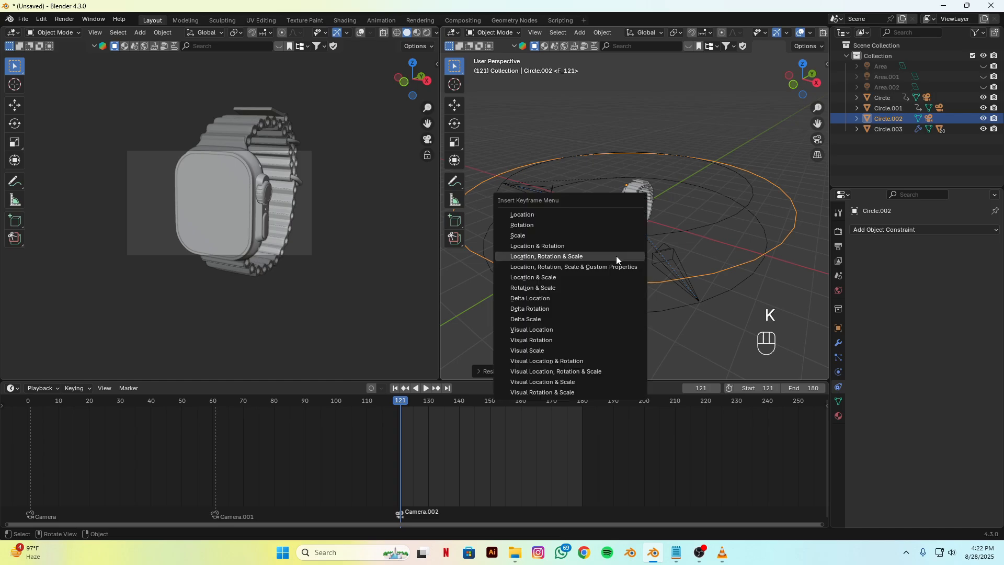
pyautogui.click(606, 257)
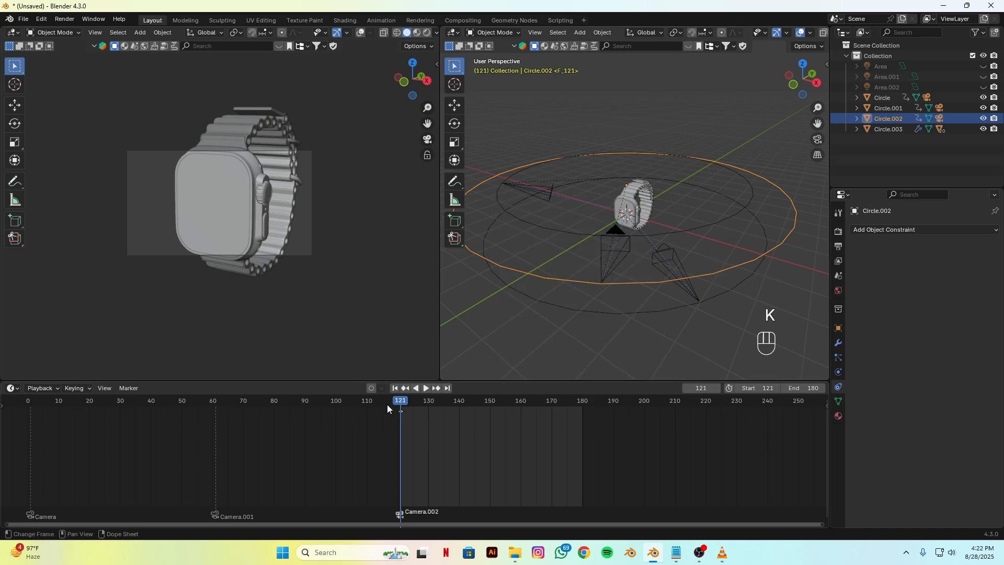
# Step: At frame 180, lower Circle.002 along Z below the watch and rotate it around Z toward the watch face
pyautogui.moveTo(403, 402); pyautogui.dragTo(583, 416)
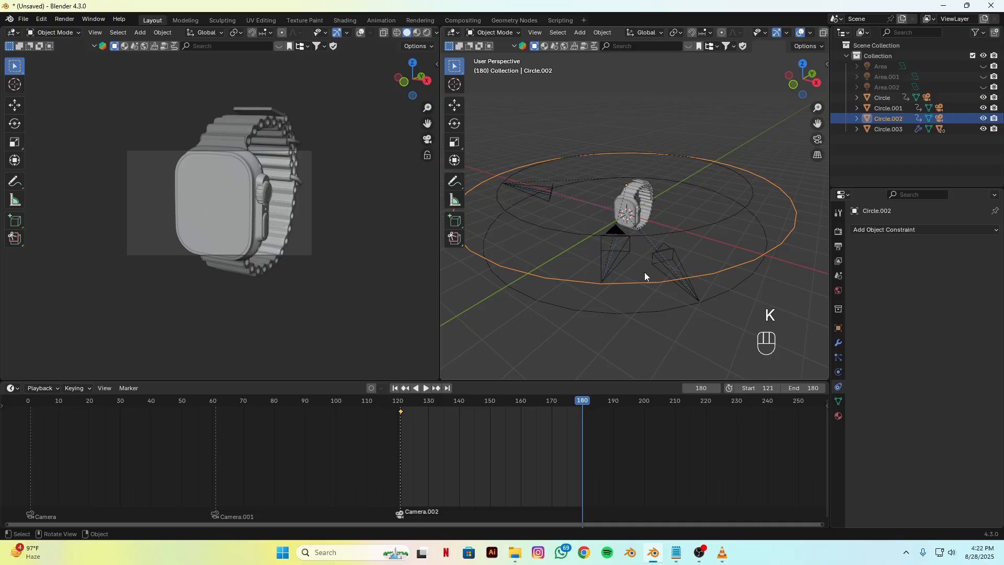
pyautogui.press('g')
pyautogui.press('z')
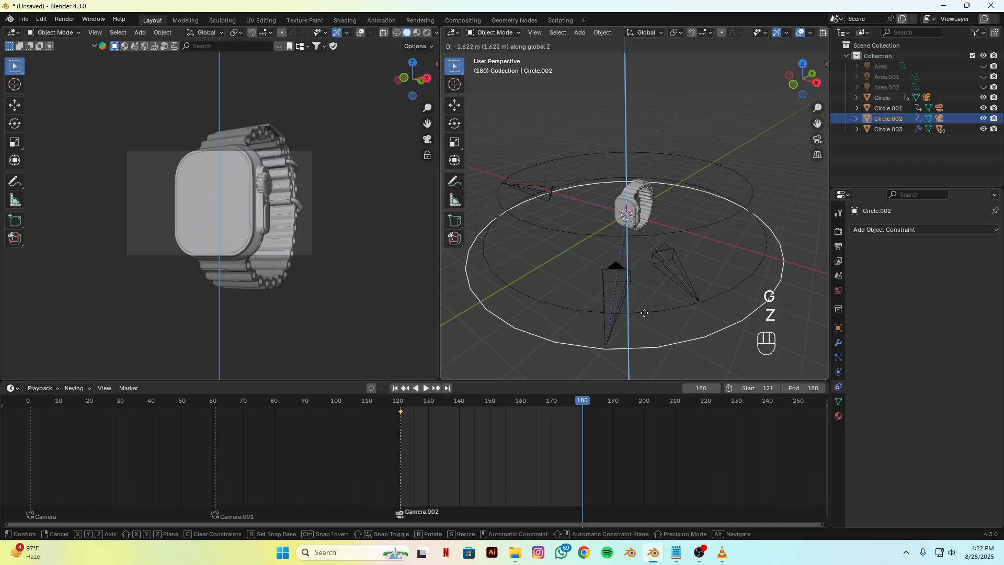
pyautogui.click(643, 328)
pyautogui.press('r')
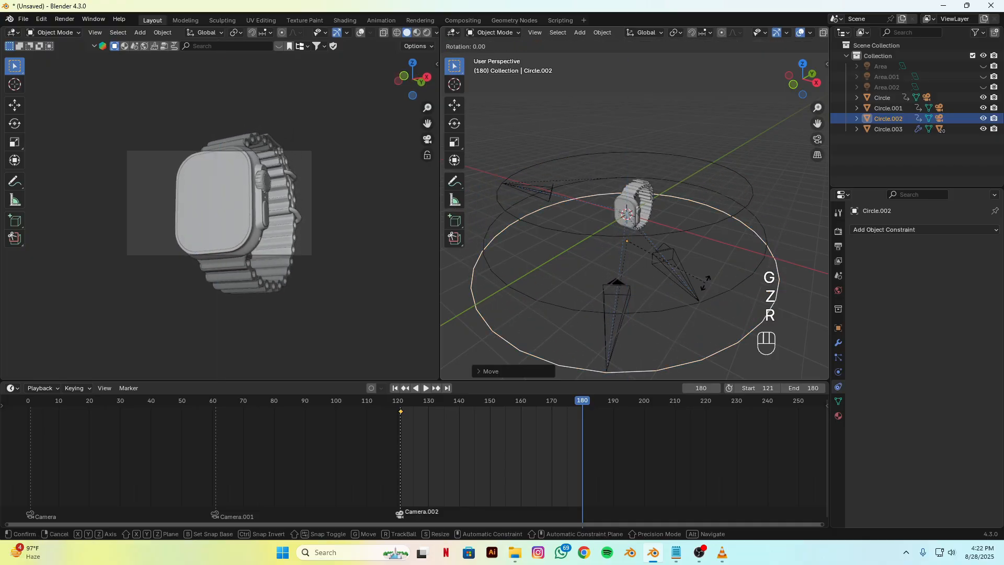
pyautogui.press('z')
pyautogui.click(680, 293)
# Step: Scale Circle.002 up by about 1.1 and keyframe its Location, Rotation & Scale at frame 180
pyautogui.scroll(-4, 674, 292)
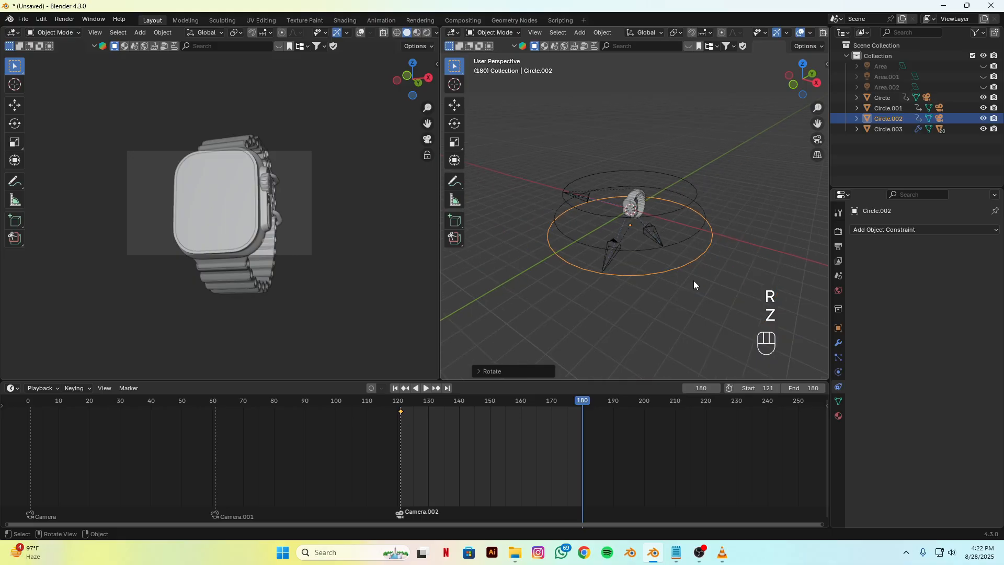
pyautogui.press('s')
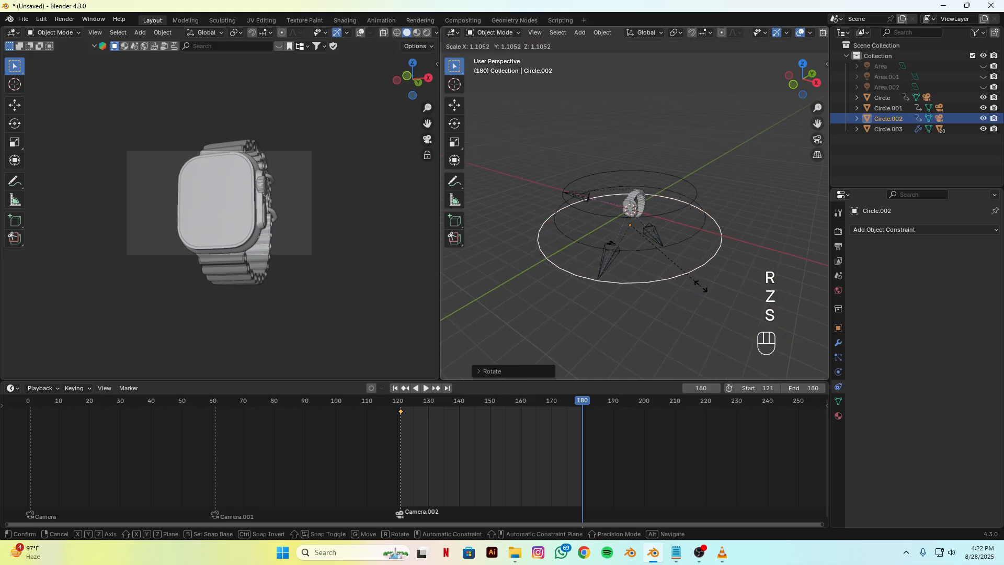
pyautogui.click(684, 293)
pyautogui.press('k')
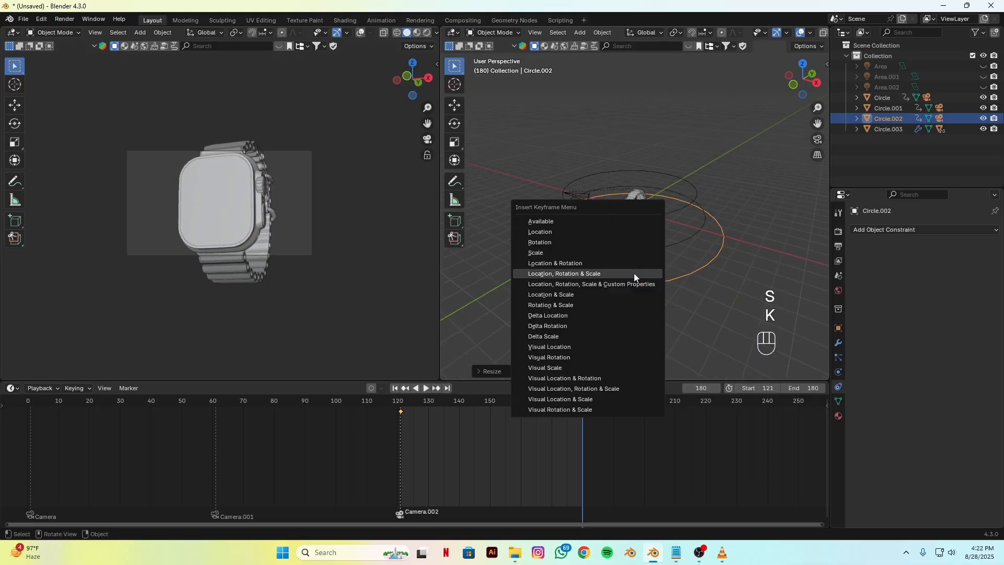
pyautogui.click(608, 274)
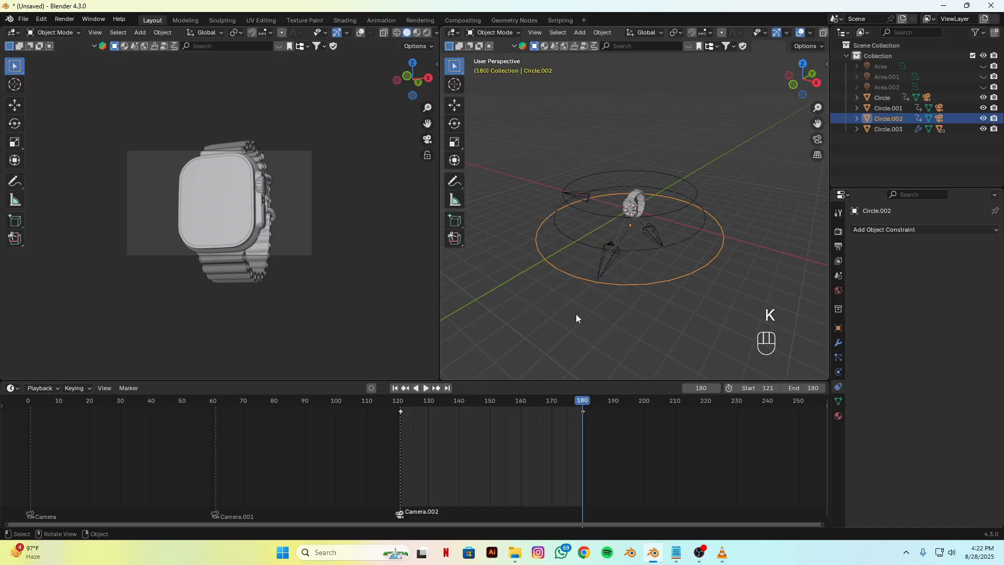
# Step: Play the third shot's animation from frame 121 to check the camera movement
pyautogui.click(395, 388)
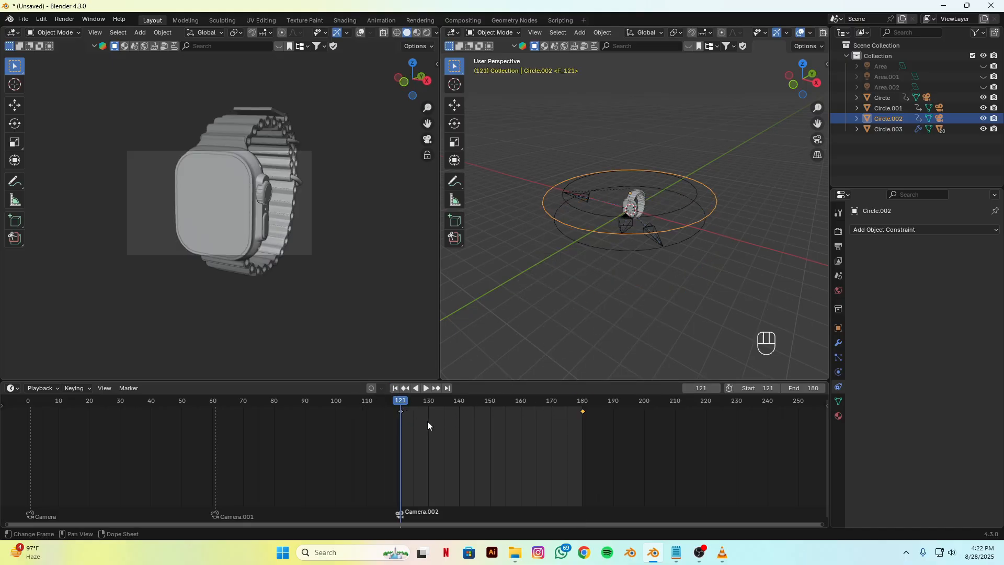
pyautogui.press('space')
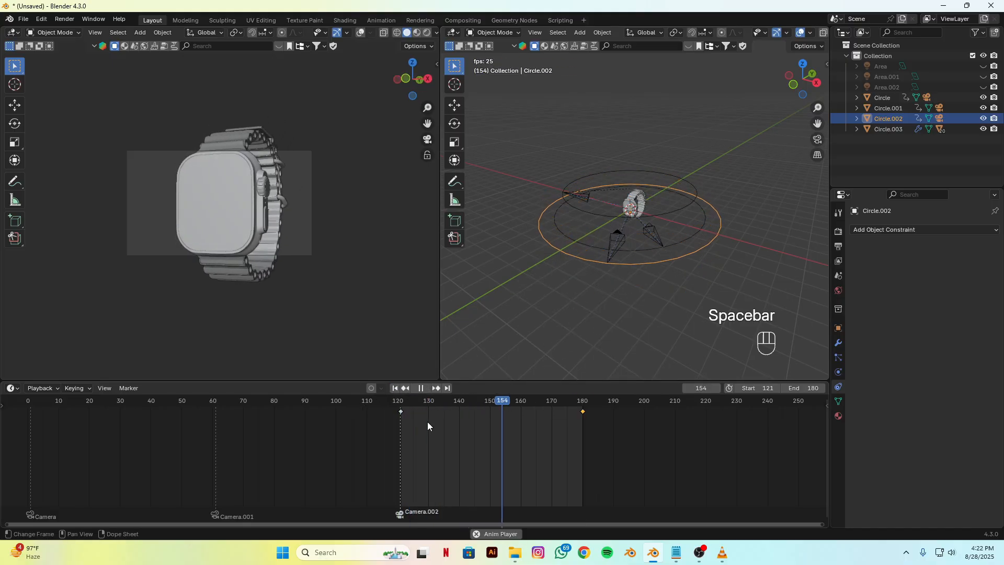
pyautogui.press('space')
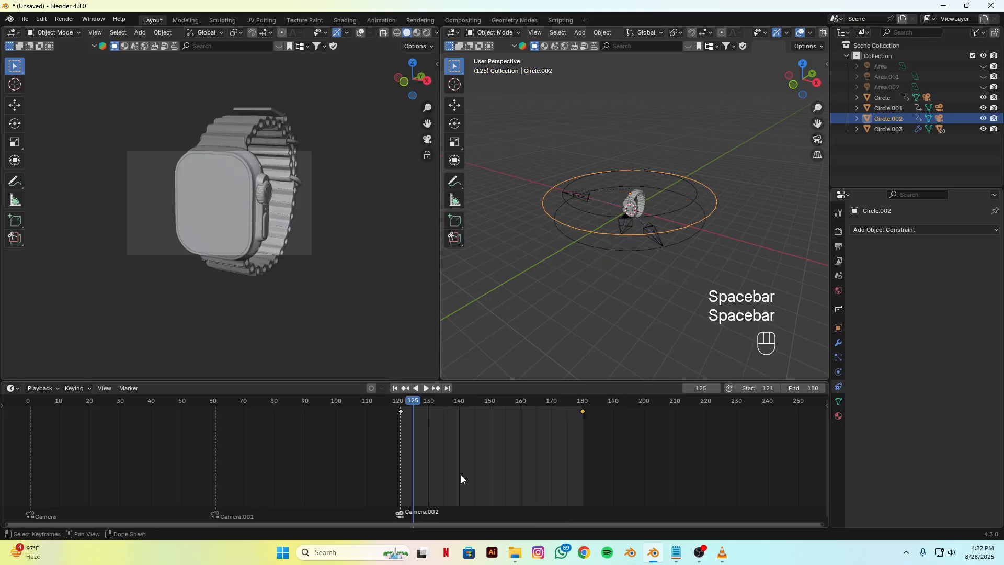
# Step: Set all of Circle.002's keyframes to Linear interpolation and replay the shot from frame 121
pyautogui.press('a')
pyautogui.rightClick(457, 447)
pyautogui.moveTo(456, 448)
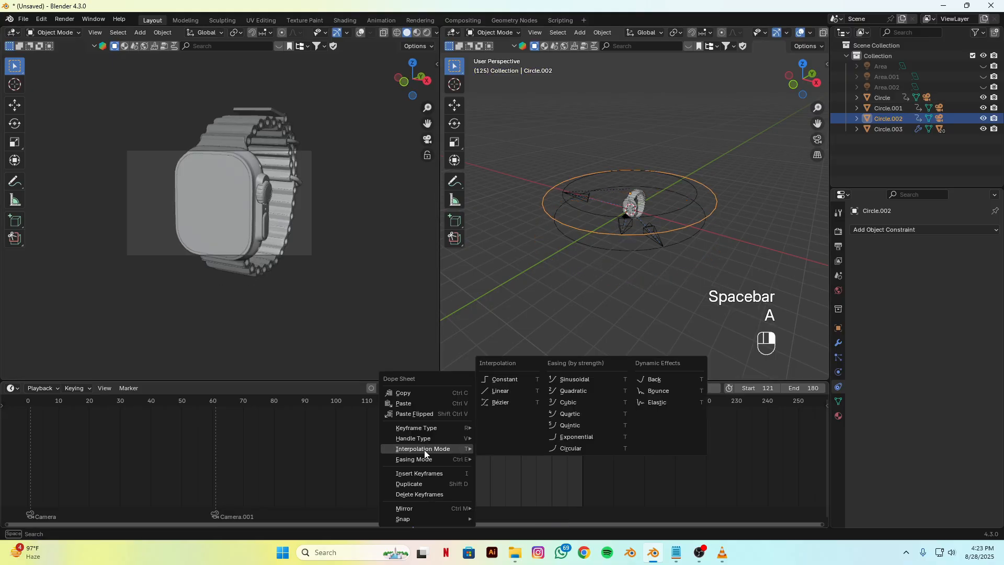
pyautogui.click(494, 391)
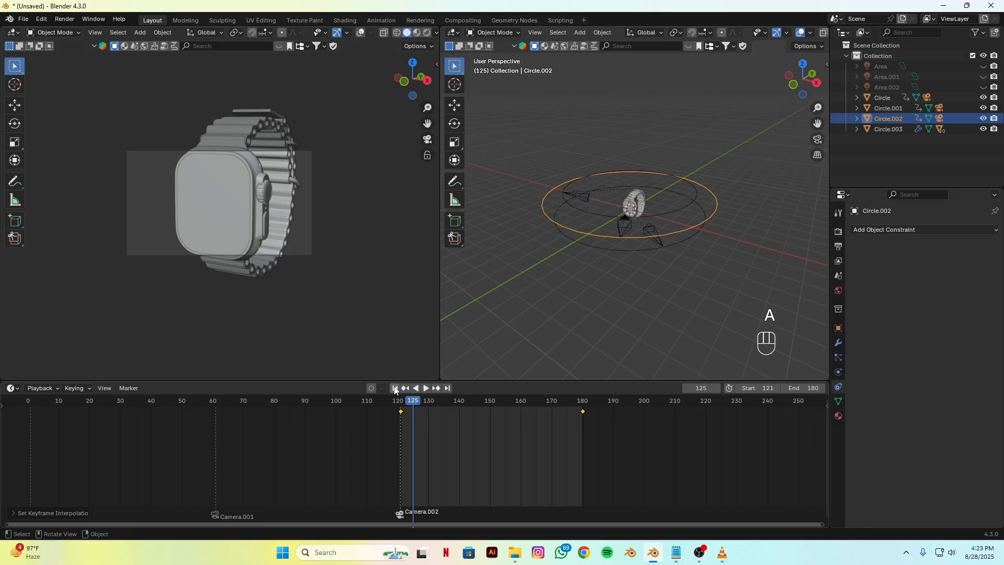
pyautogui.click(395, 388)
pyautogui.press('space')
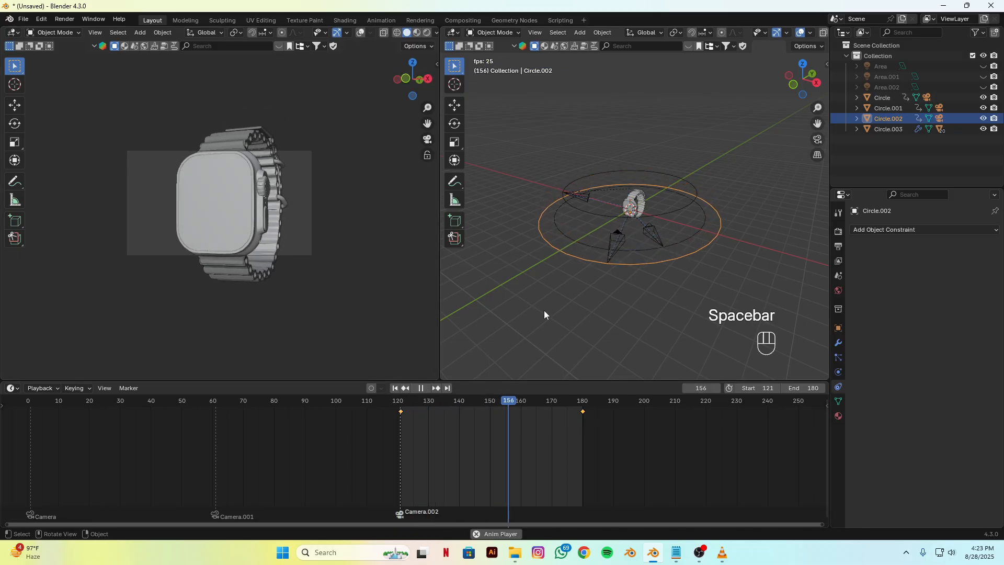
# Step: Stop playback, go to frame 181 and duplicate Circle.002 together with its camera in place
pyautogui.press('space')
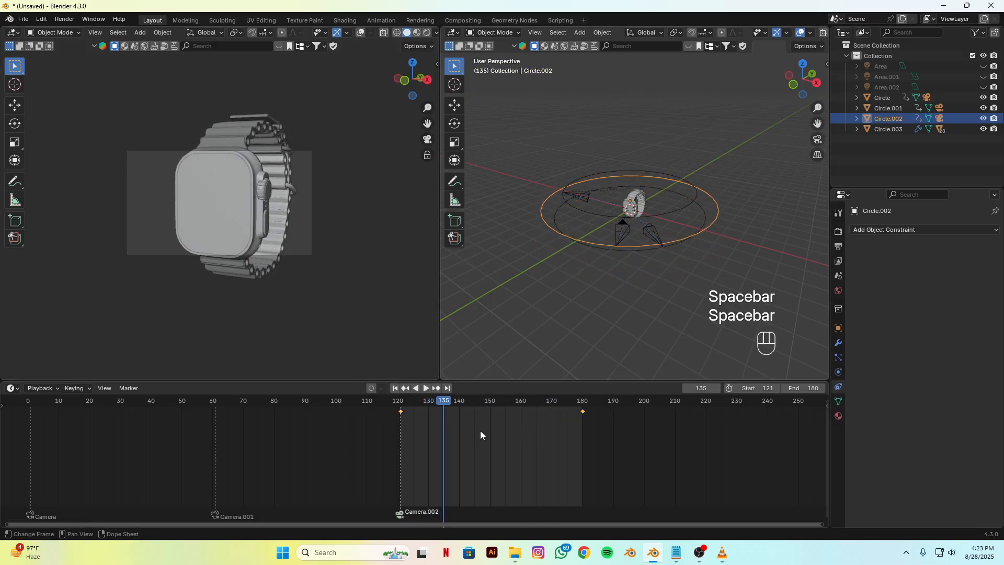
pyautogui.moveTo(453, 403); pyautogui.dragTo(586, 412)
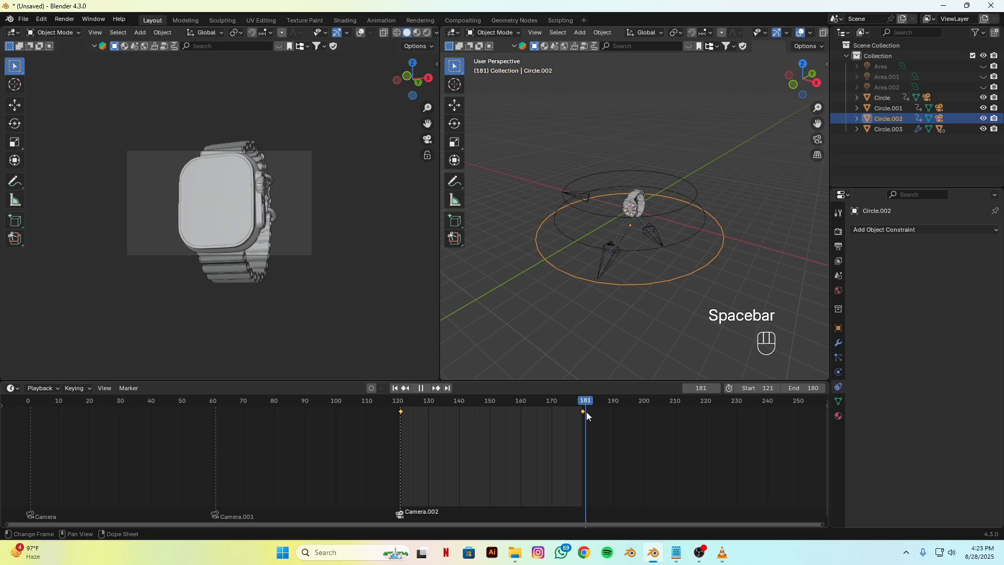
pyautogui.moveTo(594, 272); pyautogui.dragTo(620, 303)
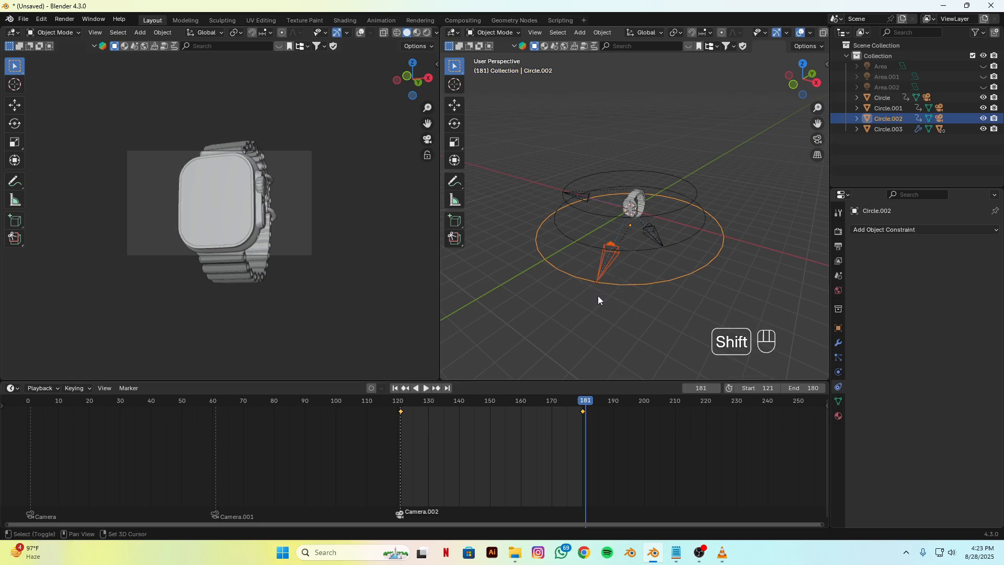
pyautogui.hotkey('shift', 'd')
pyautogui.rightClick(625, 267)
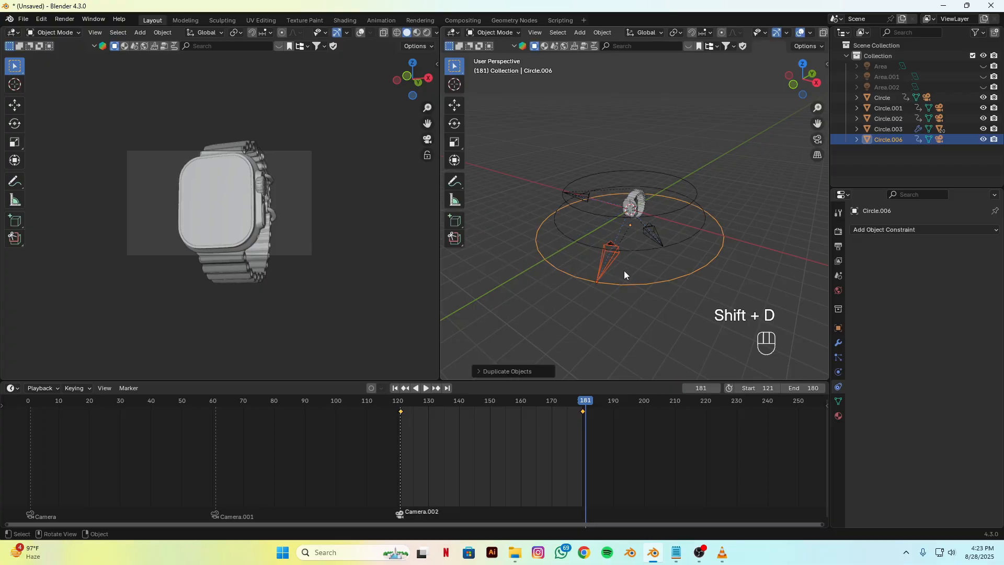
pyautogui.press('g')
pyautogui.press('z')
pyautogui.rightClick(626, 263)
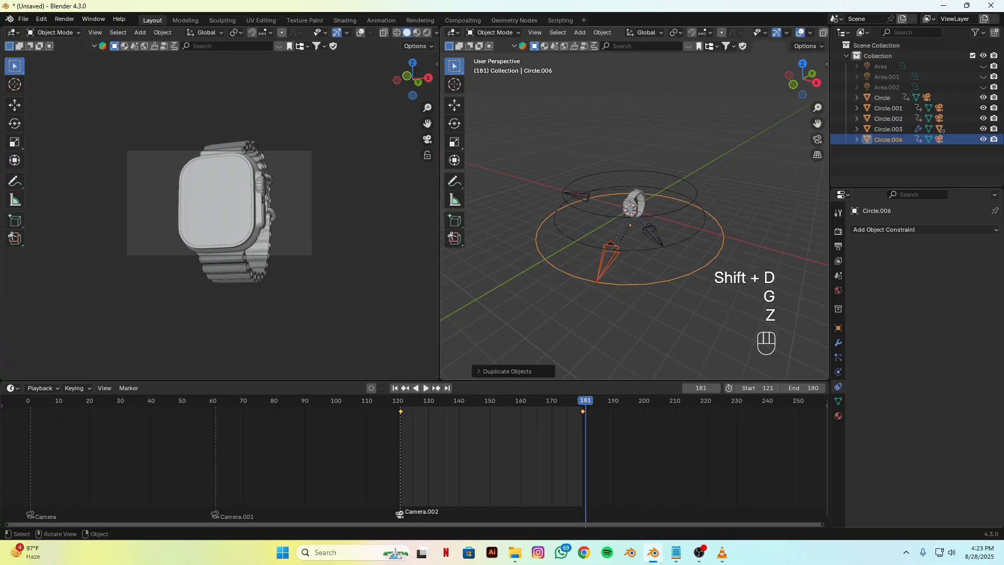
# Step: Scale the duplicated circle and camera well beyond Circle.002, then delete all keyframes of the new circle
pyautogui.press('s')
pyautogui.click(590, 307)
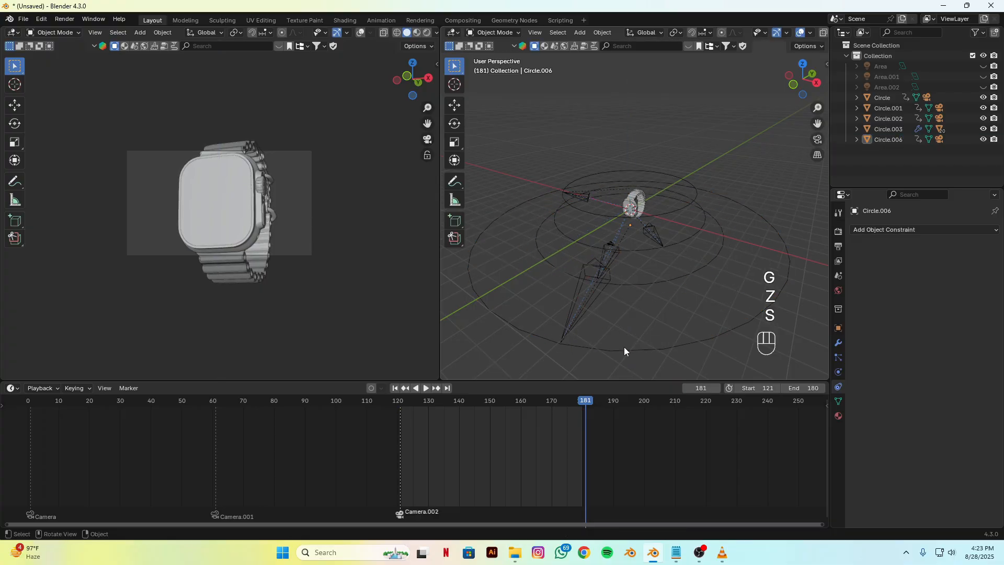
pyautogui.click(604, 348)
pyautogui.scroll(-3, 654, 337)
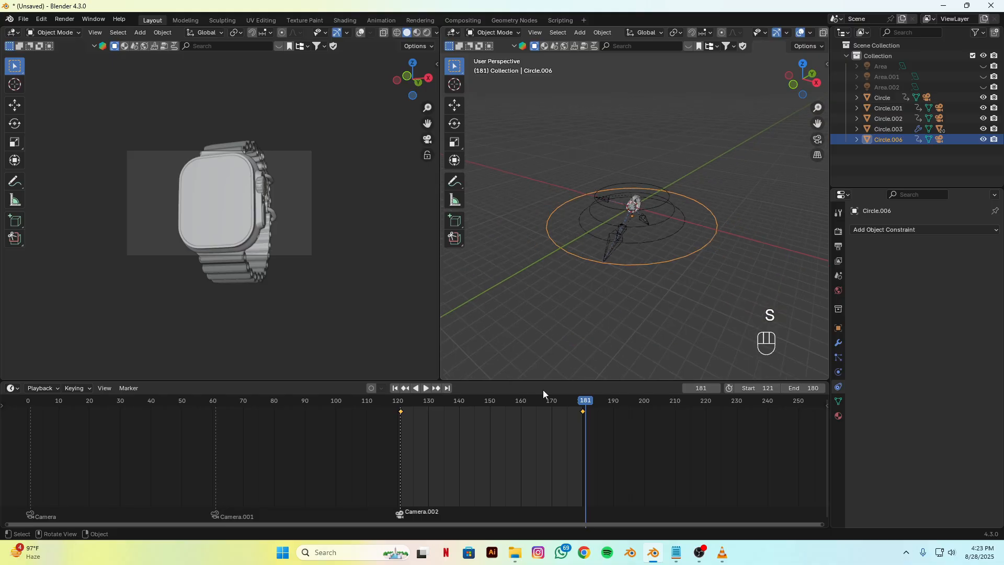
pyautogui.press('x')
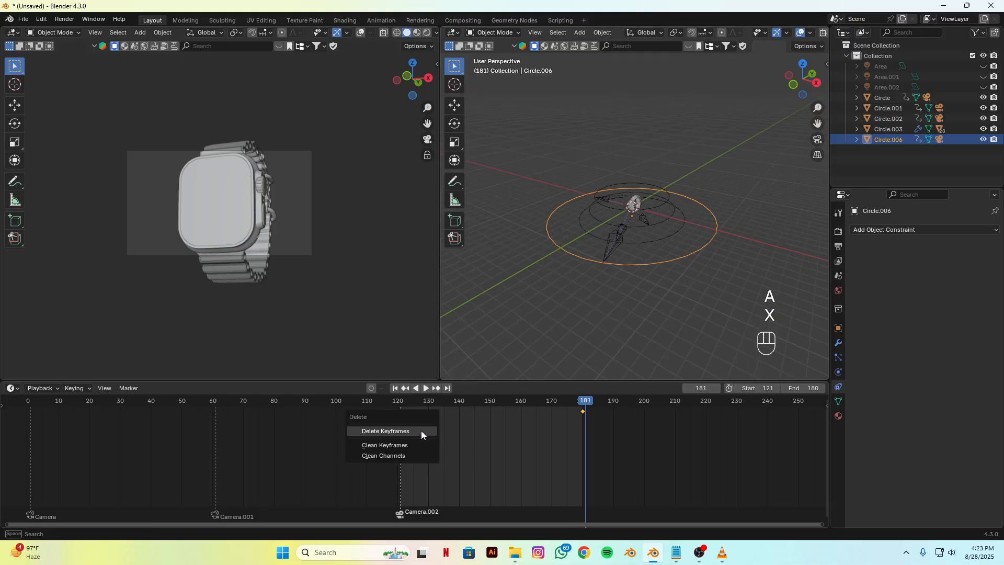
pyautogui.click(403, 431)
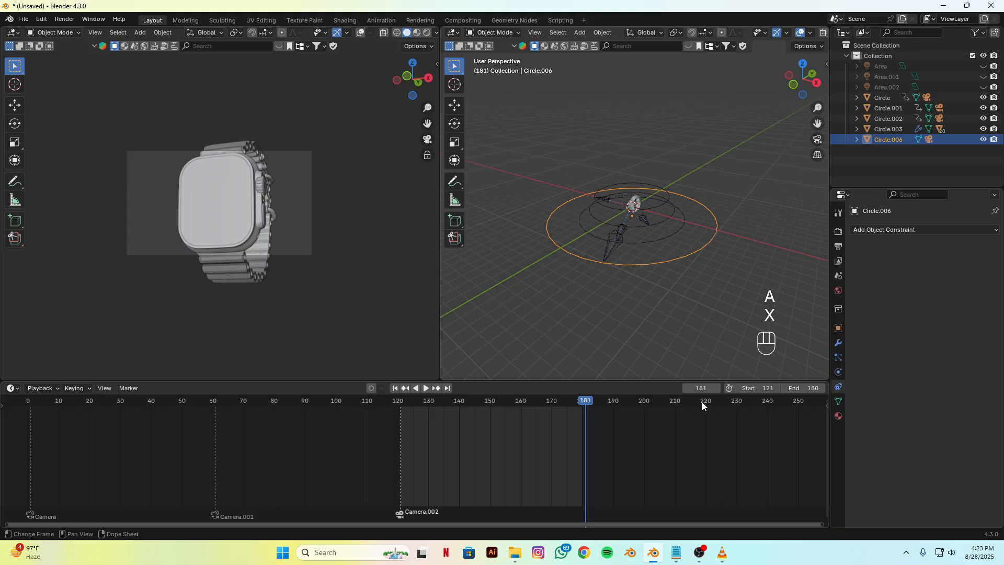
# Step: Set the scene's frame range to start at 181 and end at 240
pyautogui.click(757, 387)
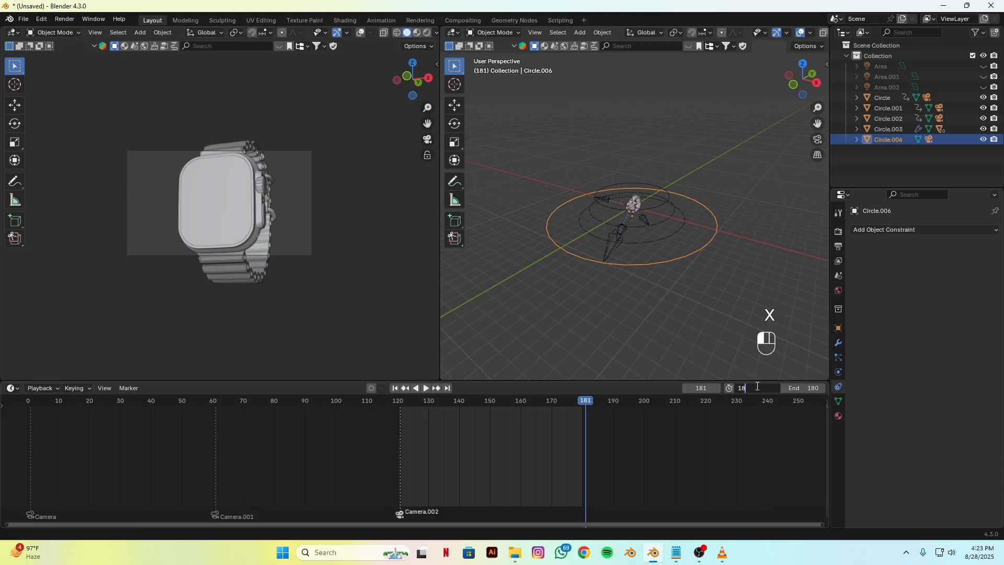
pyautogui.press('Return')
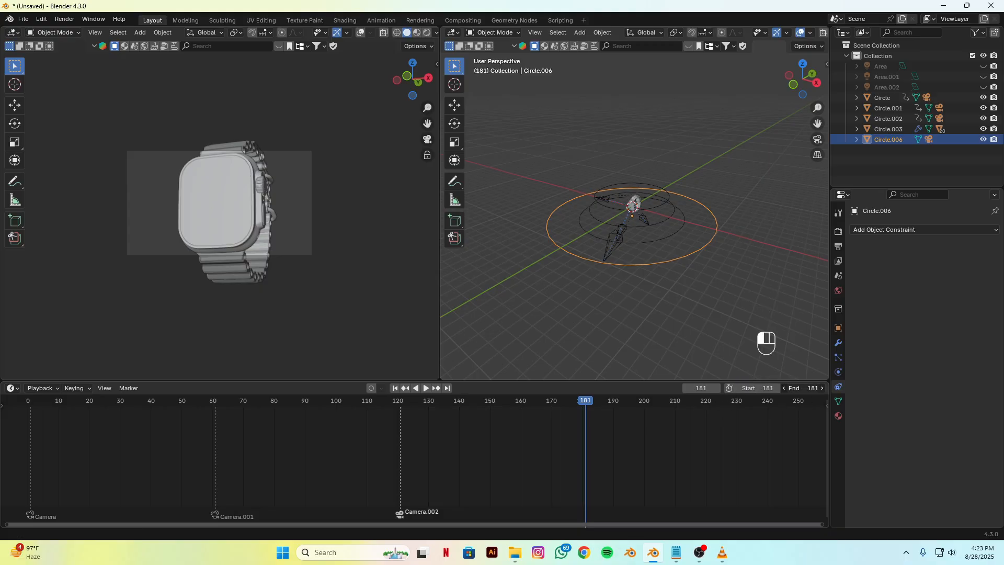
pyautogui.click(805, 387)
pyautogui.press('Return')
# Step: Switch to watch.mp4 in VLC and play the next reference shot in short stretches to study its camera movement
pyautogui.hotkey('alt', 'Tab')
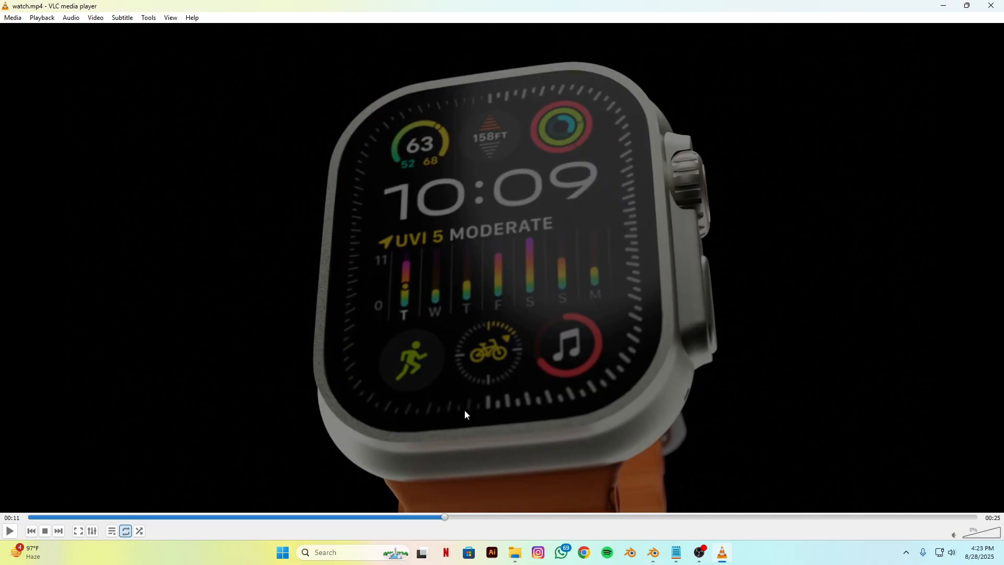
pyautogui.press('space')
pyautogui.press('space')
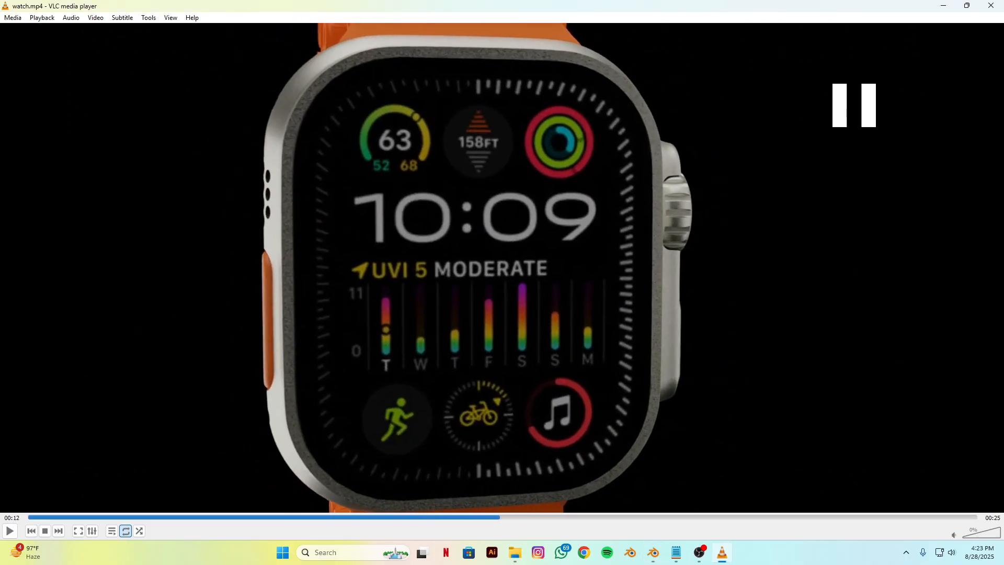
pyautogui.press('space')
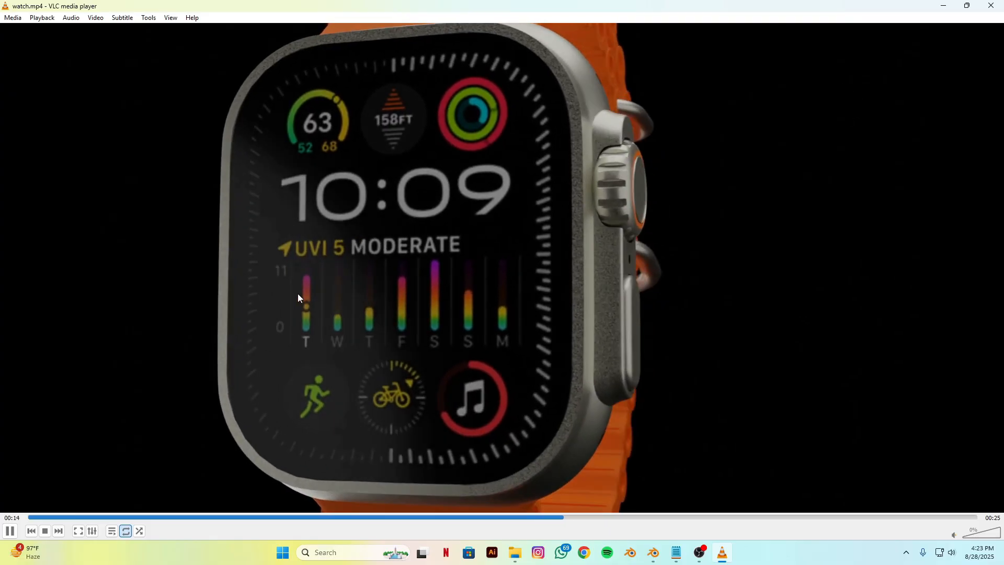
pyautogui.press('space')
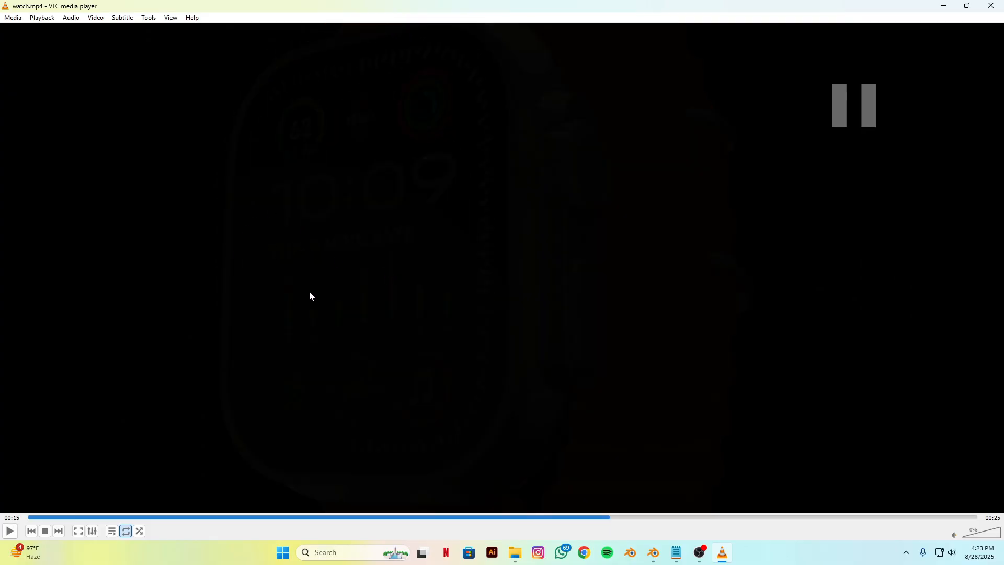
pyautogui.press('space')
pyautogui.press('space')
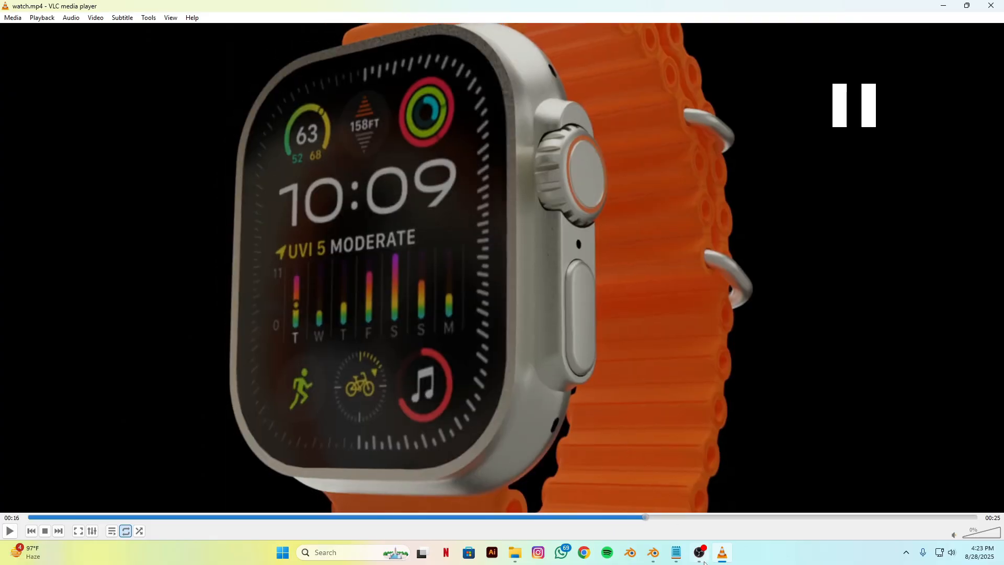
# Step: Back in Blender, select Camera.003 and bind it to a marker at frame 181
pyautogui.hotkey('alt', 'Tab')
pyautogui.scroll(3, 594, 284)
pyautogui.scroll(-3, 559, 310)
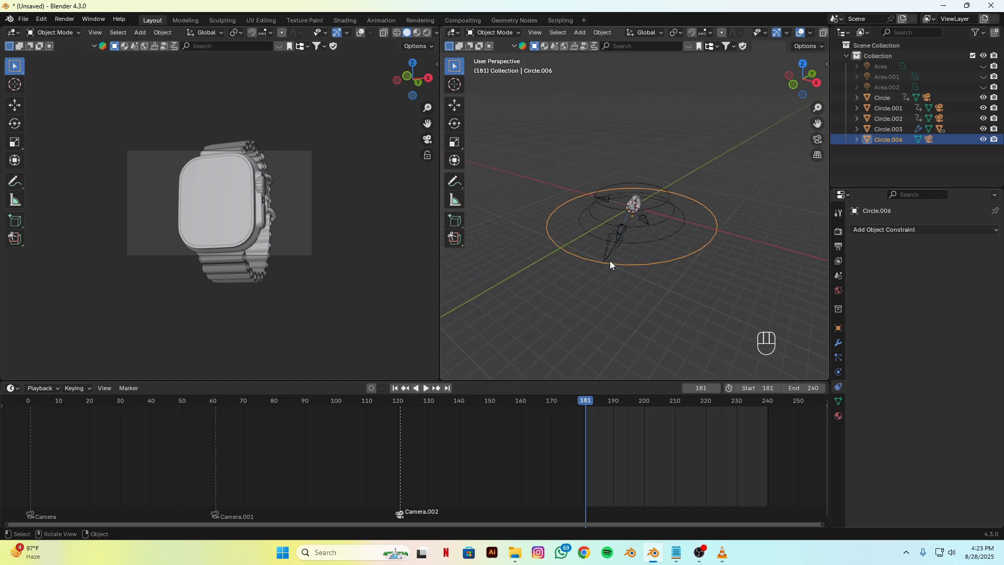
pyautogui.click(611, 246)
pyautogui.click(129, 388)
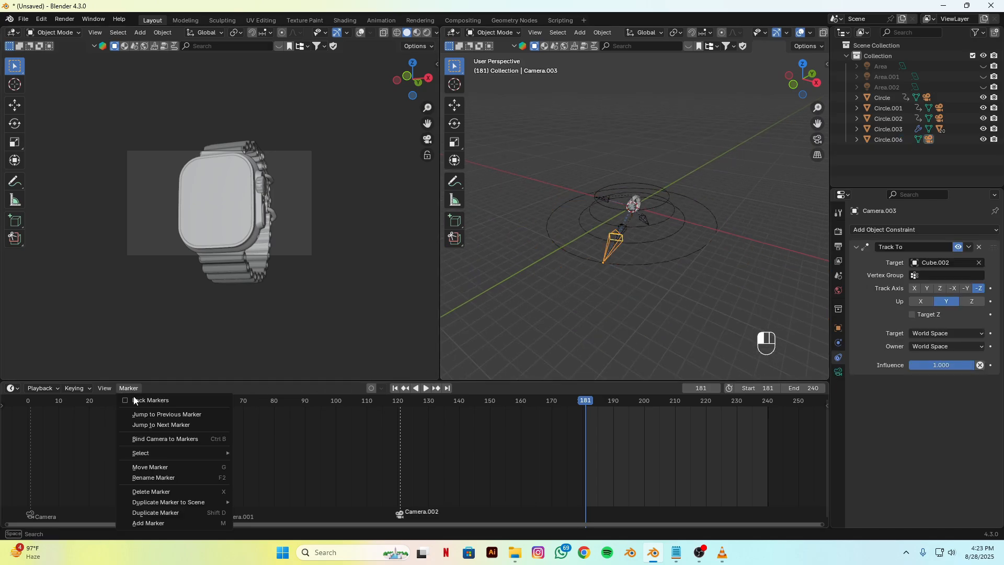
pyautogui.click(147, 437)
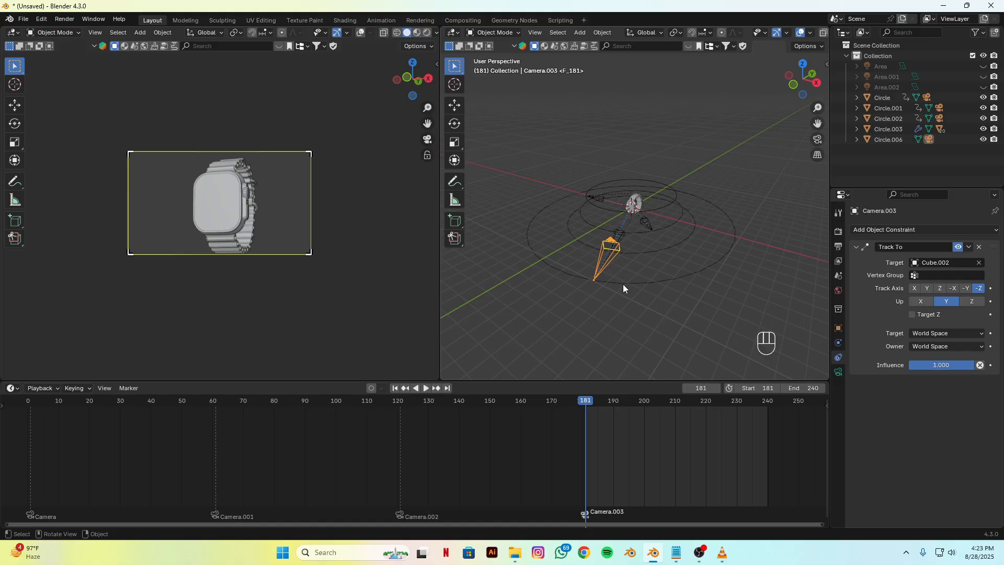
# Step: Scale Circle.006 down to roughly Circle.002's size and raise it along Z
pyautogui.scroll(2, 638, 308)
pyautogui.click(670, 346)
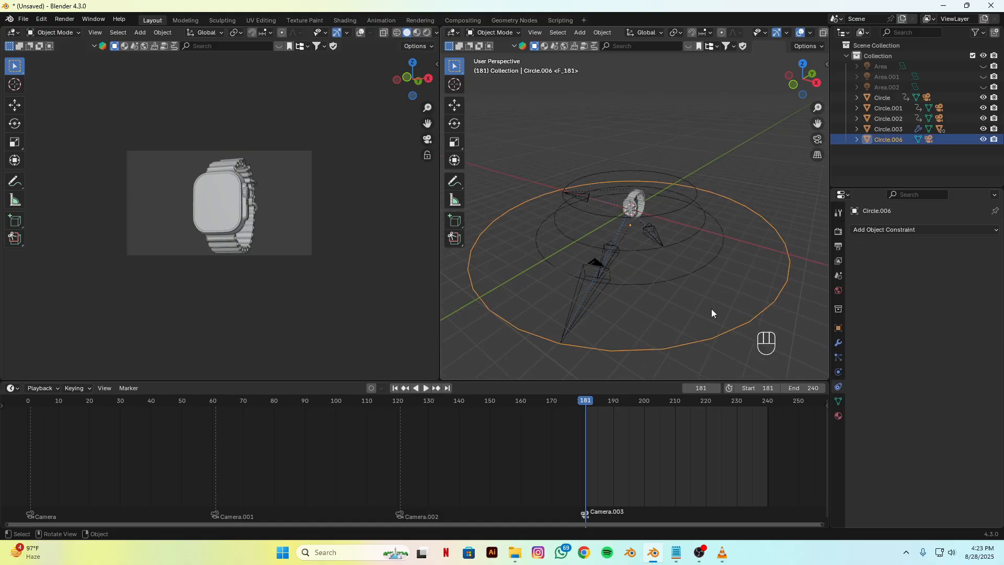
pyautogui.press('s')
pyautogui.click(689, 278)
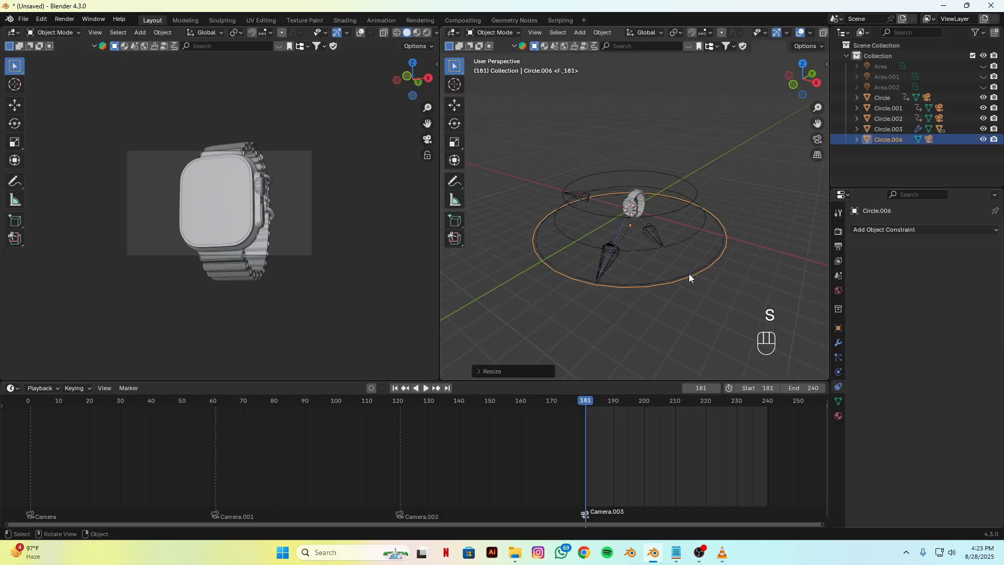
pyautogui.press('g')
pyautogui.press('z')
pyautogui.click(693, 259)
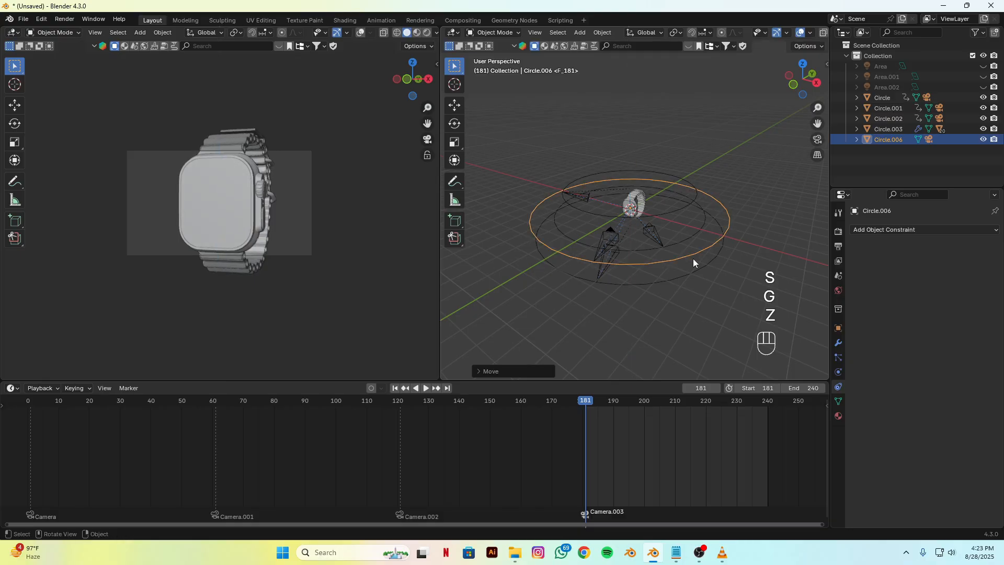
# Step: Rotate Circle.006 around Z so its camera views the watch from the side opposite the crown
pyautogui.press('r')
pyautogui.press('z')
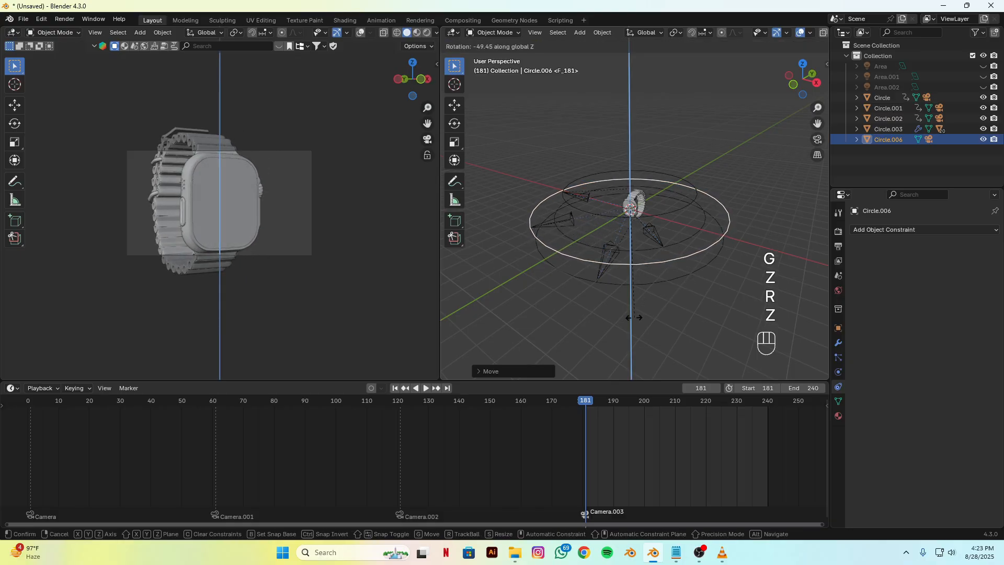
pyautogui.click(575, 270)
pyautogui.scroll(2, 575, 270)
# Step: Switch to VLC and replay the fourth reference shot from its beginning to compare the starting camera angle
pyautogui.click(722, 552)
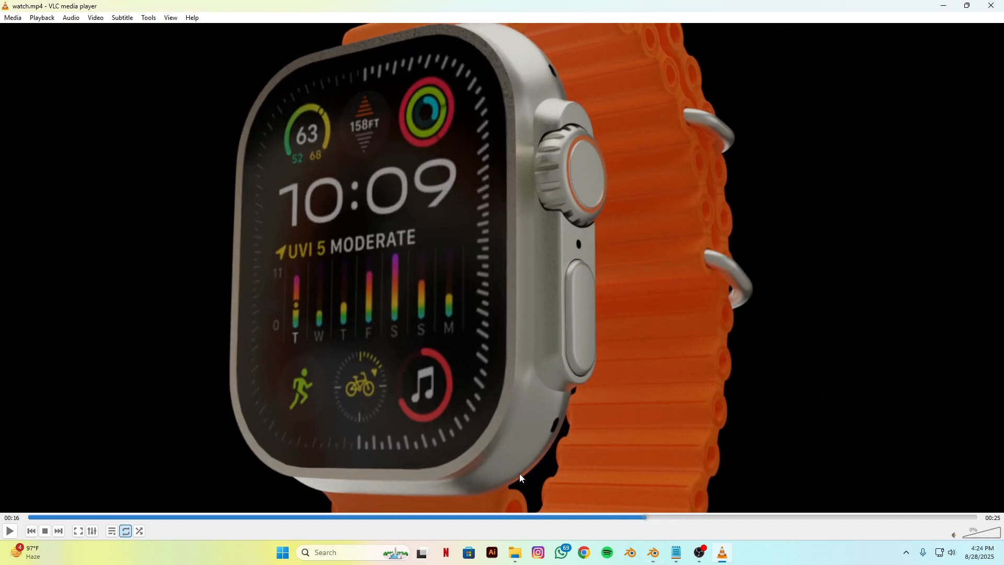
pyautogui.click(623, 518)
pyautogui.press('space')
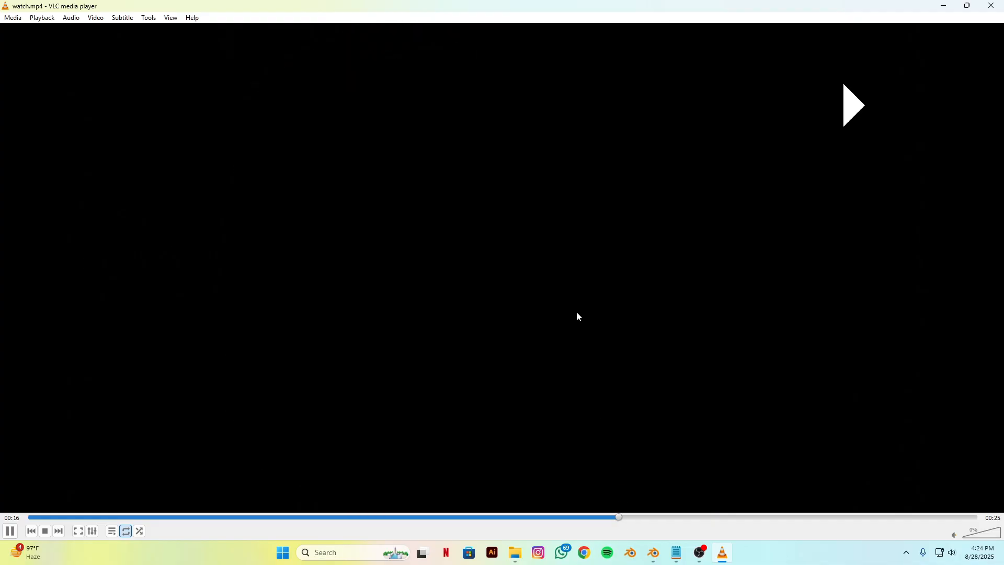
pyautogui.press('space')
pyautogui.click(516, 517)
pyautogui.press('space')
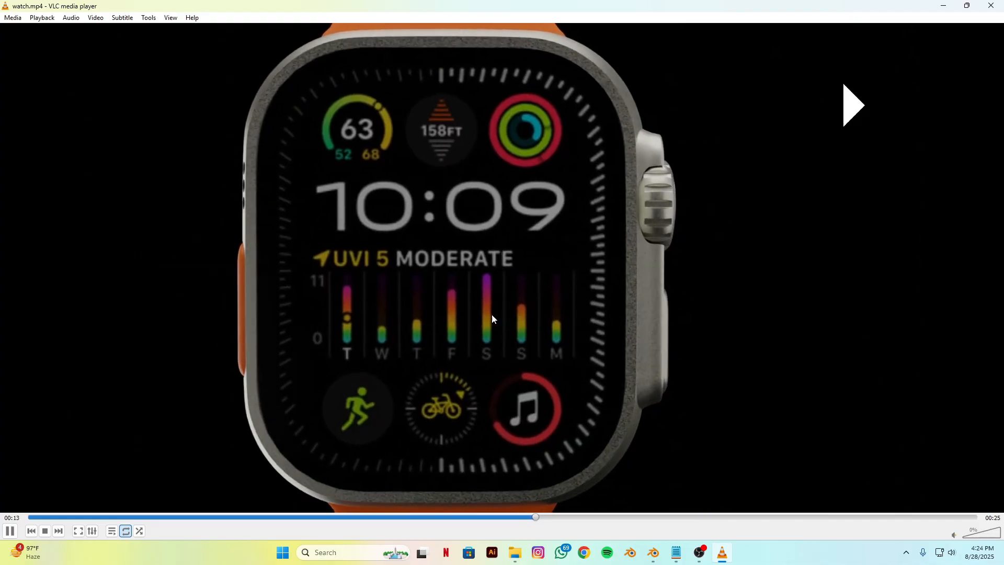
pyautogui.press('space')
# Step: Back in Blender, rotate Circle.006 about 10 degrees around Z and keyframe its Location, Rotation & Scale at frame 181
pyautogui.click(653, 552)
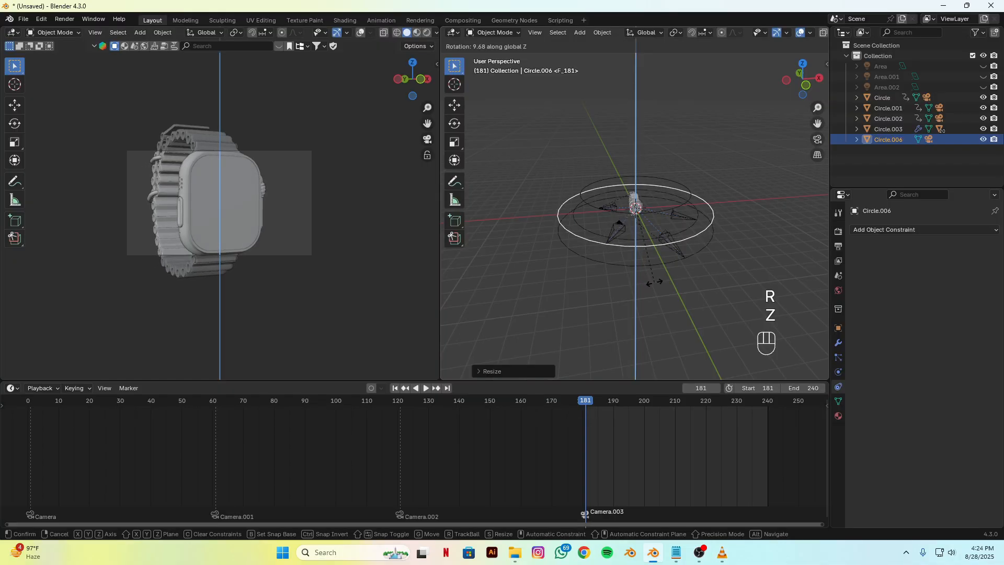
pyautogui.click(654, 282)
pyautogui.press('k')
pyautogui.click(613, 253)
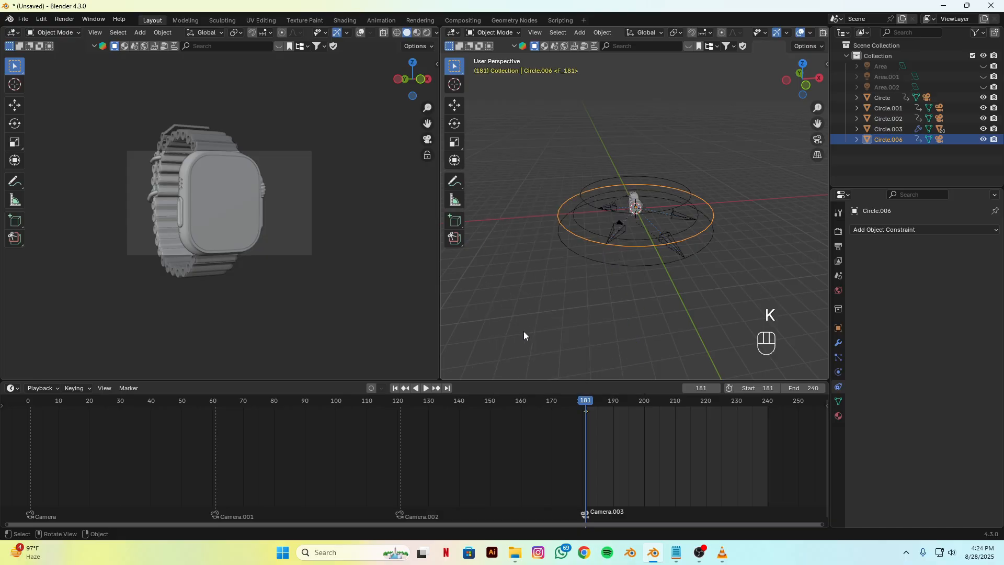
# Step: At frame 240, rotate Circle.006 about 50 degrees around Z toward the crown side and lower it slightly along Z
pyautogui.moveTo(586, 400); pyautogui.dragTo(767, 413)
pyautogui.press('r')
pyautogui.press('z')
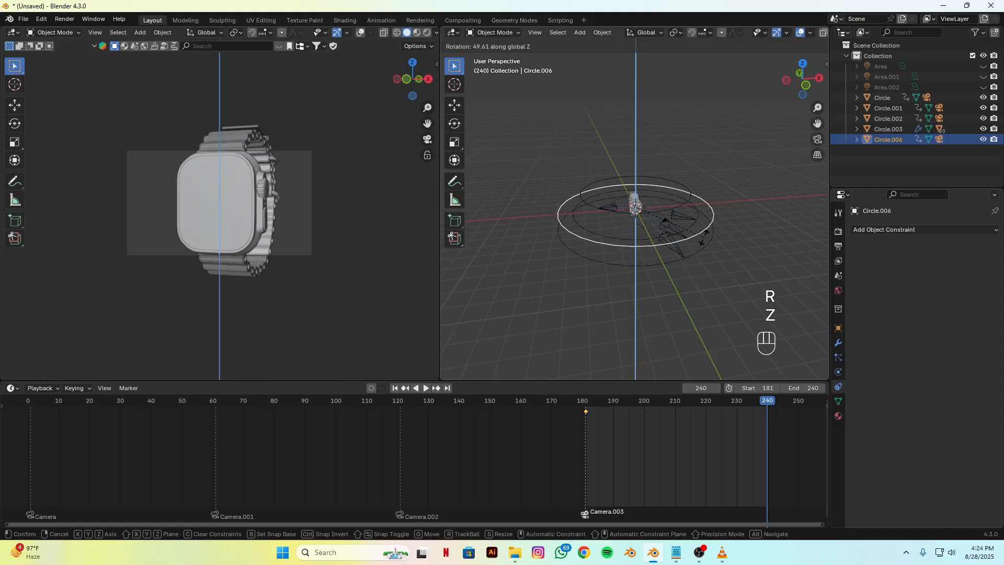
pyautogui.click(717, 230)
pyautogui.press('g')
pyautogui.press('z')
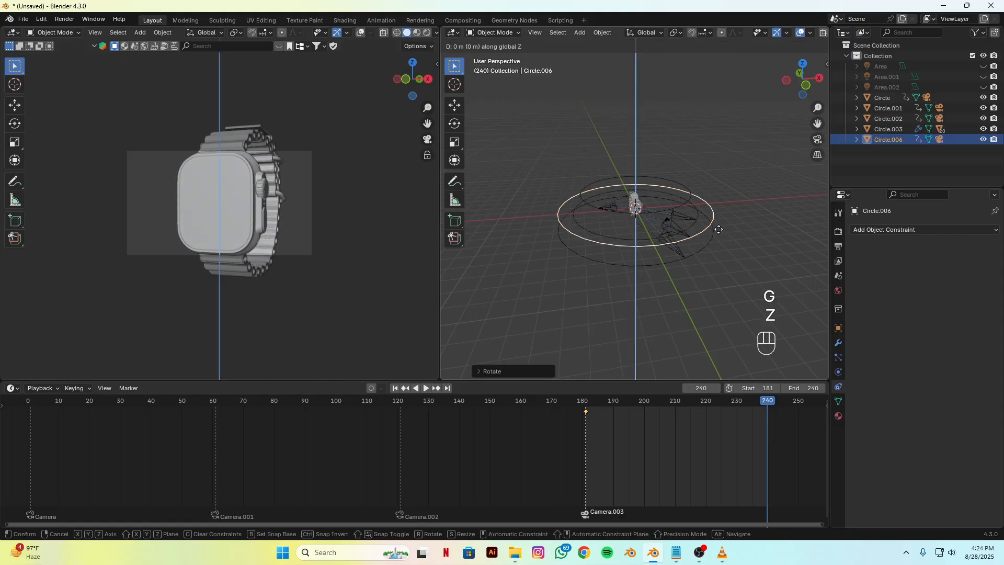
pyautogui.click(718, 233)
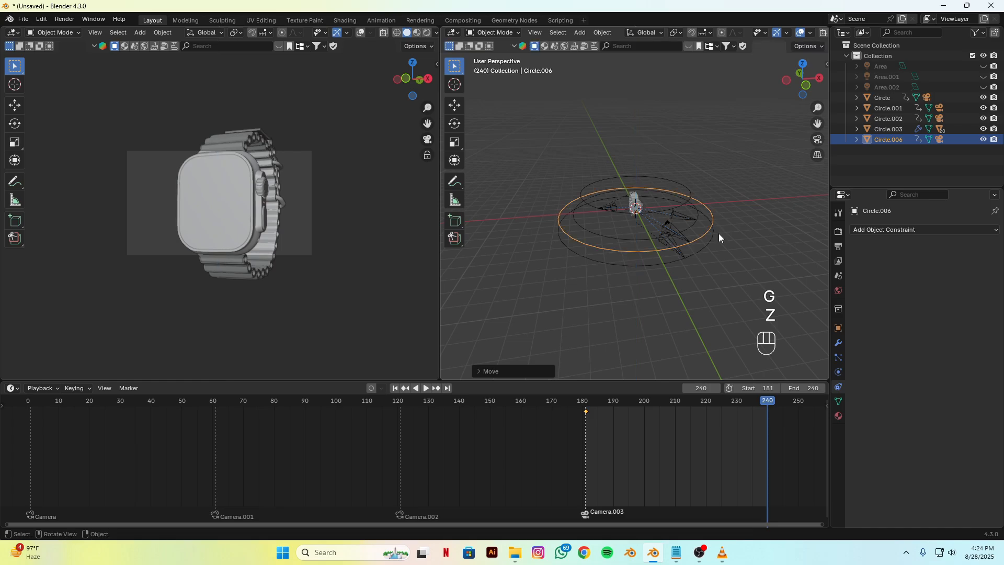
# Step: Scale Circle.006 up slightly and keyframe its Location, Rotation & Scale at frame 240
pyautogui.press('s')
pyautogui.click(711, 239)
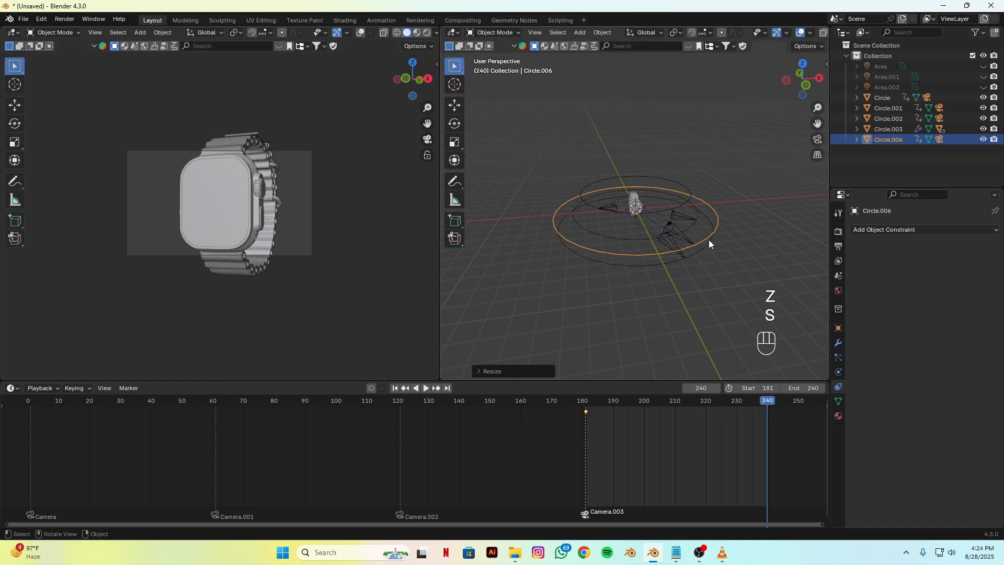
pyautogui.press('k')
pyautogui.click(645, 214)
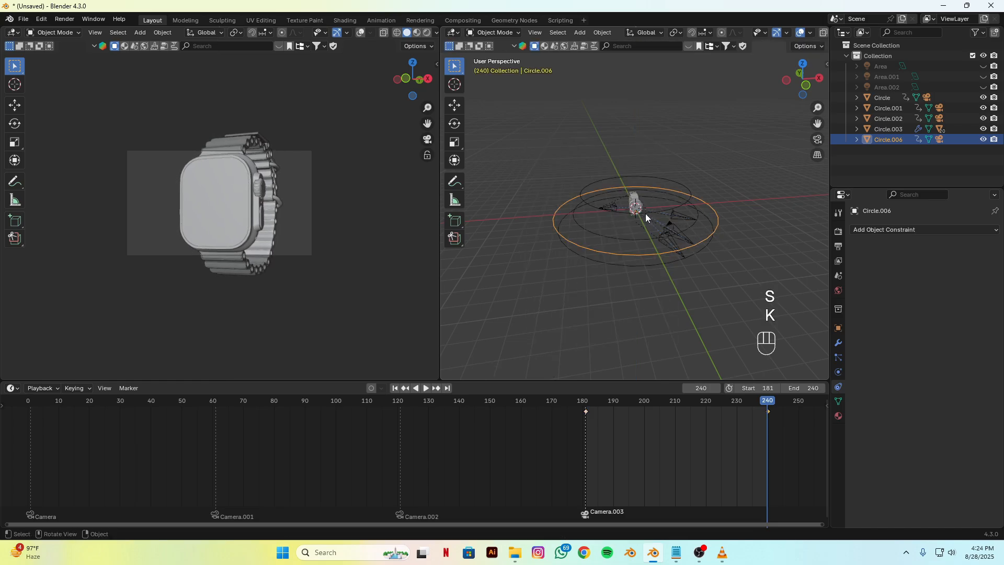
# Step: Set all of Circle.006's keyframes to Linear interpolation and play the fourth shot
pyautogui.press('a')
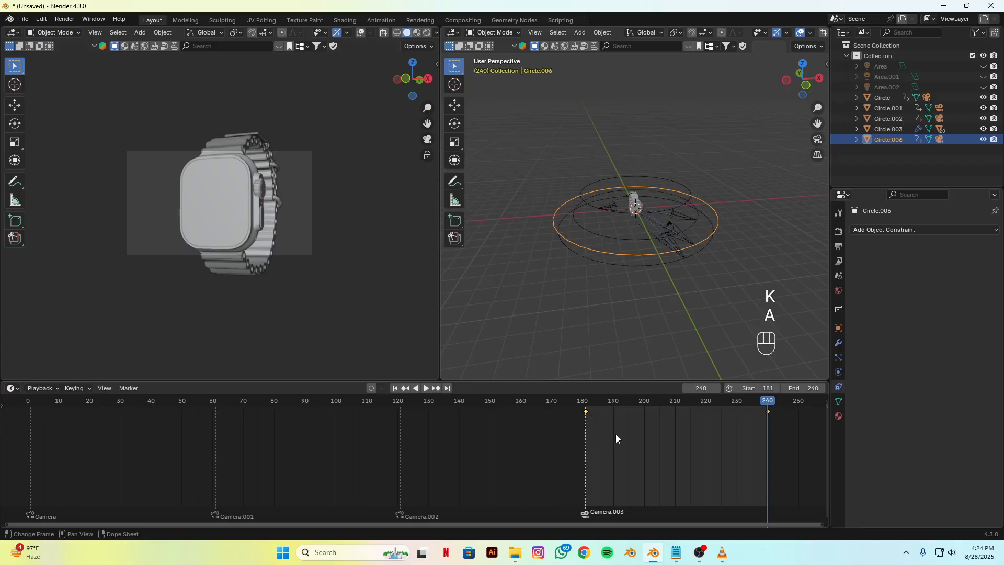
pyautogui.rightClick(616, 438)
pyautogui.moveTo(617, 440)
pyautogui.click(669, 383)
pyautogui.press('space')
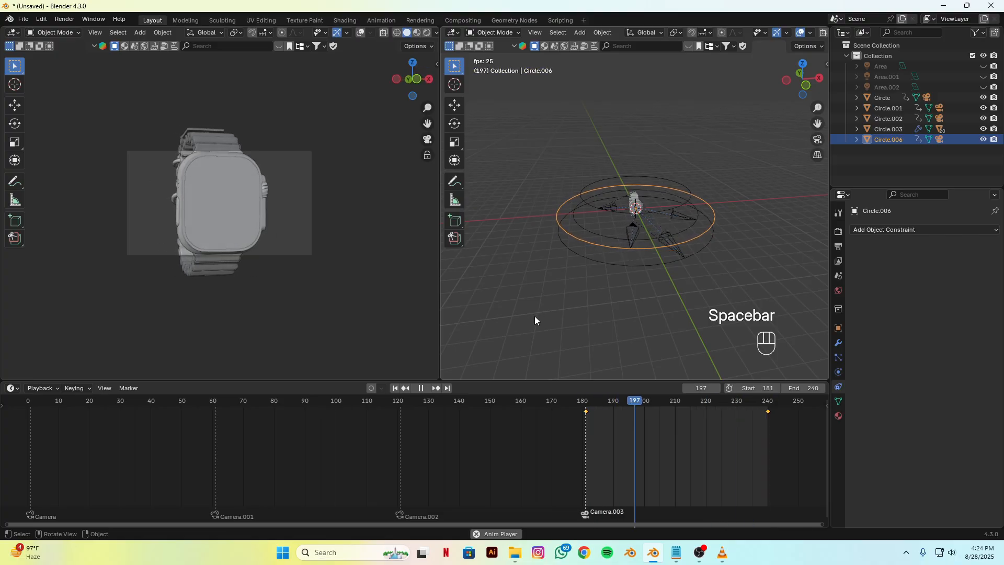
# Step: Stop the fourth shot's playback, switch to VLC and play the next shot of watch.mp4
pyautogui.press('space')
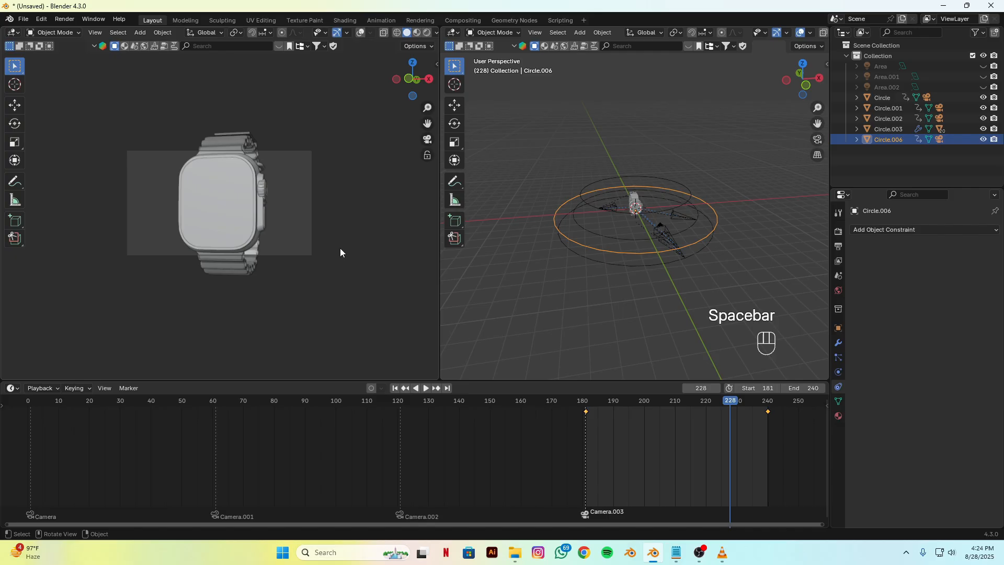
pyautogui.click(723, 553)
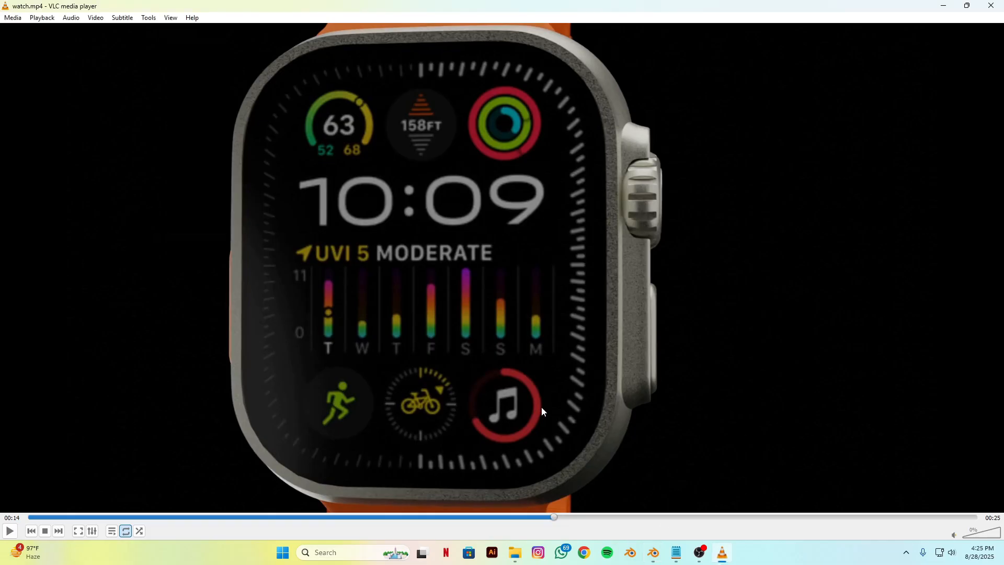
pyautogui.press('space')
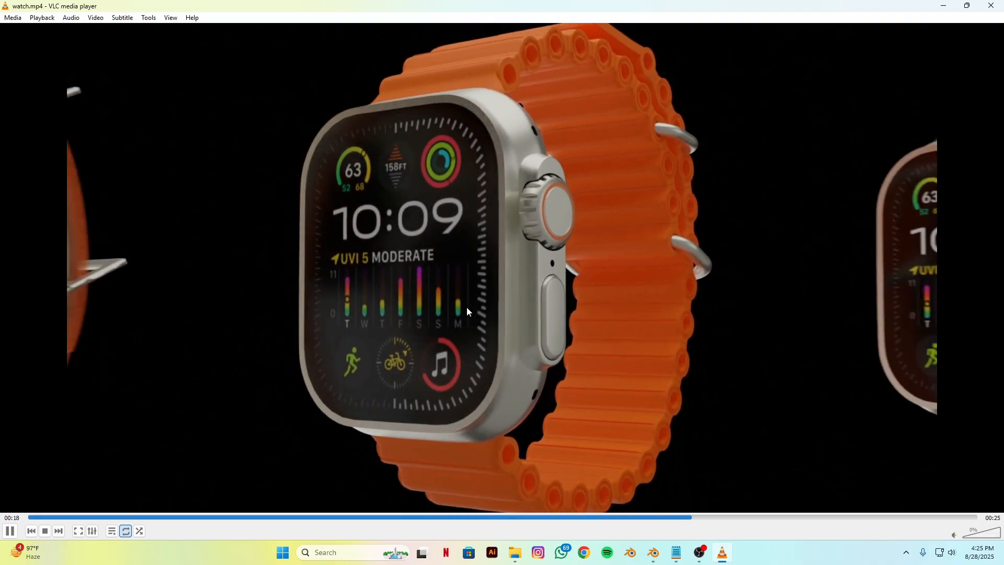
# Step: Back in Blender, select the whole watch model and place a duplicate about 1.43 m away in the negative X direction
pyautogui.hotkey('alt', 'Tab')
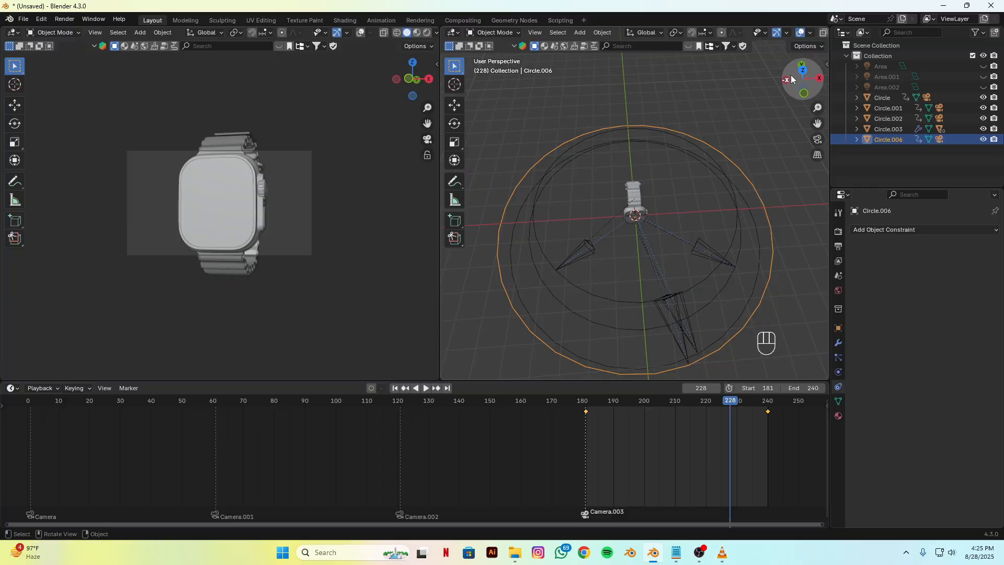
pyautogui.click(800, 33)
pyautogui.moveTo(594, 139); pyautogui.dragTo(632, 245)
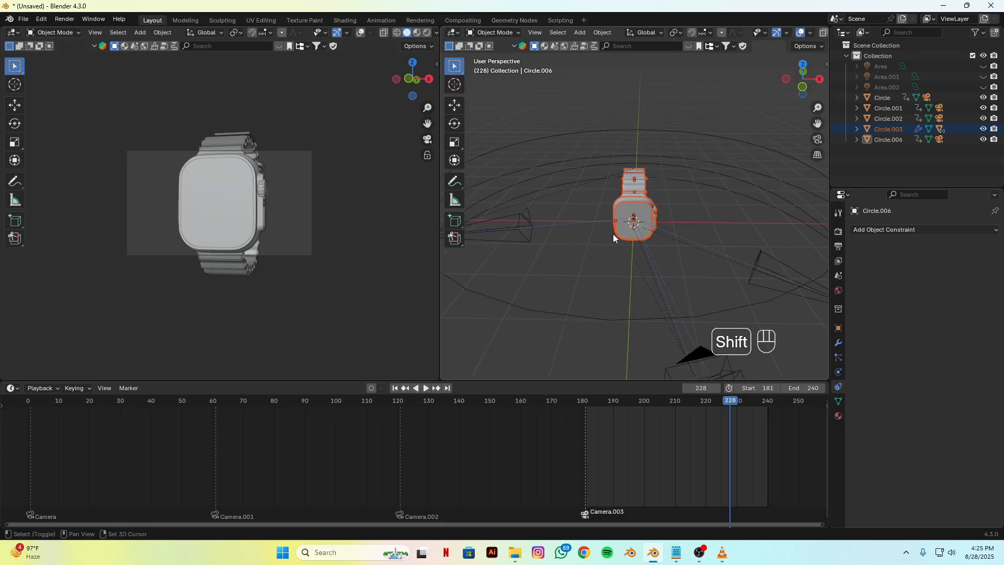
pyautogui.hotkey('shift', 'd')
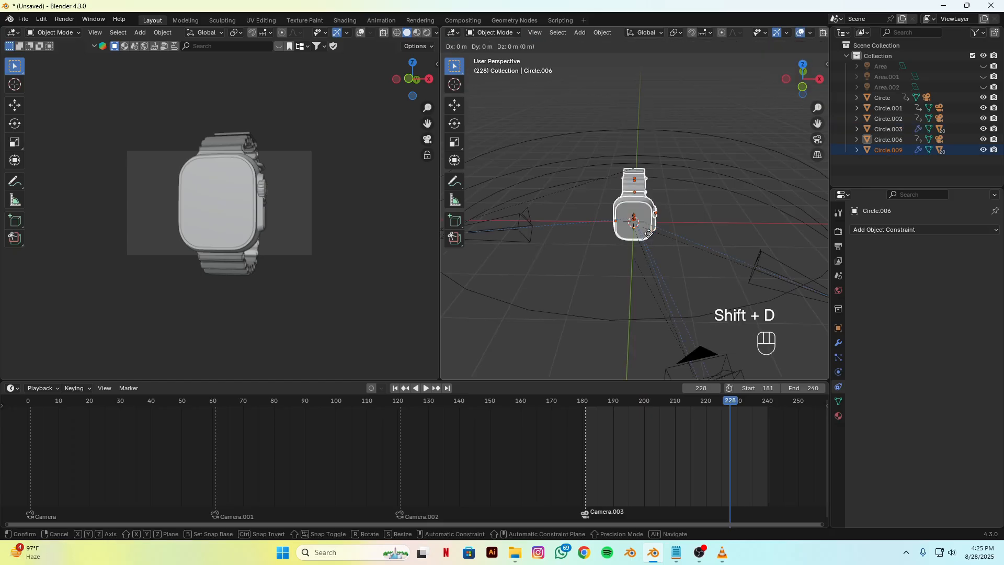
pyautogui.press('x')
pyautogui.click(593, 231)
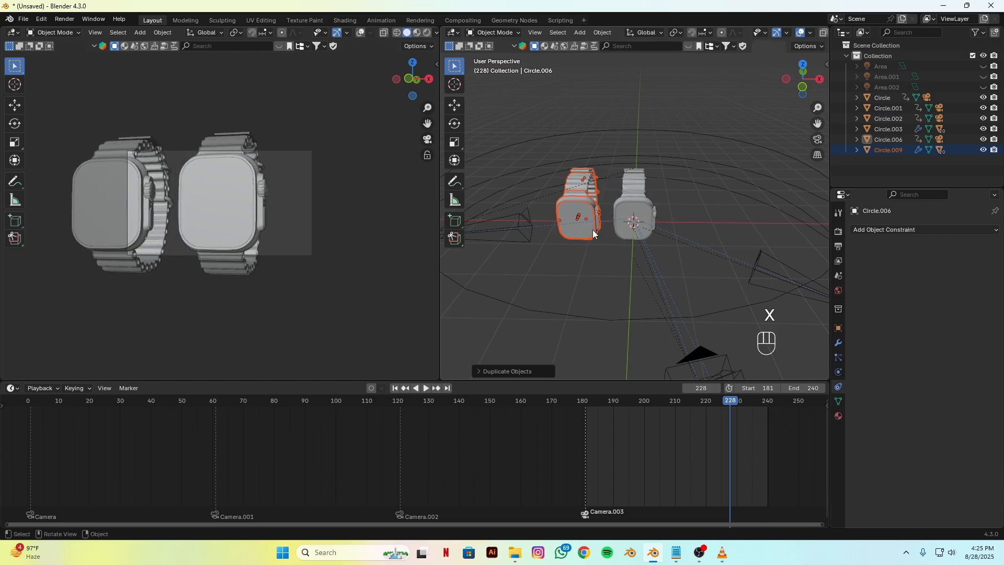
# Step: Duplicate the watch copy along X, placing the new one on the opposite side of the original watch
pyautogui.hotkey('shift', 'd')
pyautogui.press('x')
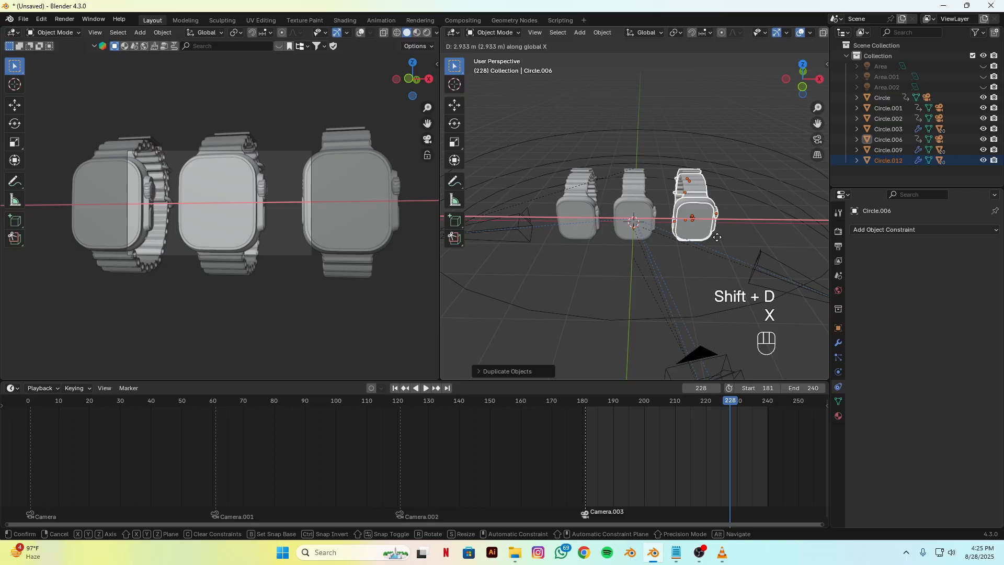
pyautogui.click(720, 266)
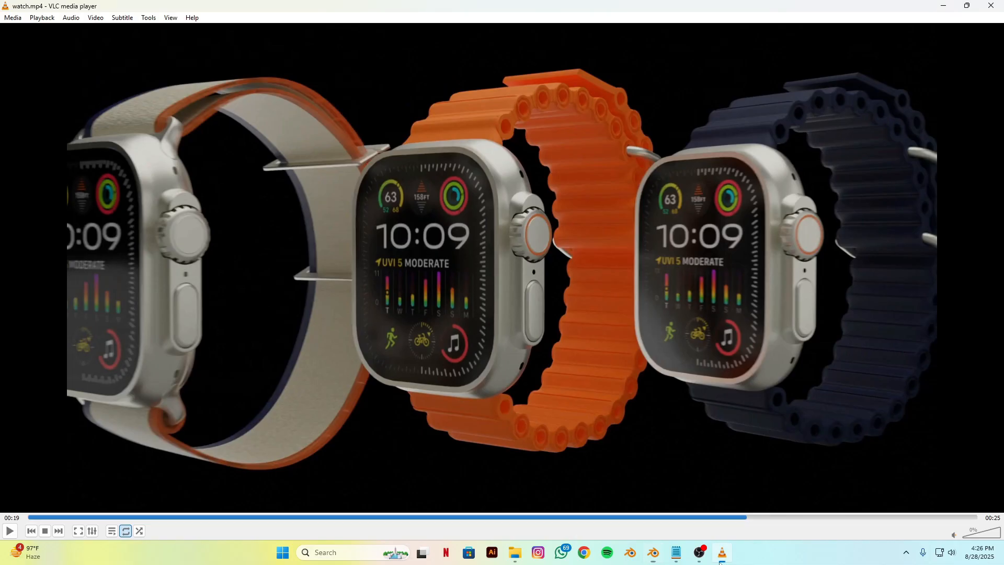
# Step: In VLC, rewind watch.mp4 and replay the three-watch shot, pausing to examine how the side watches and camera move
pyautogui.moveTo(746, 517); pyautogui.dragTo(668, 518)
pyautogui.press('space')
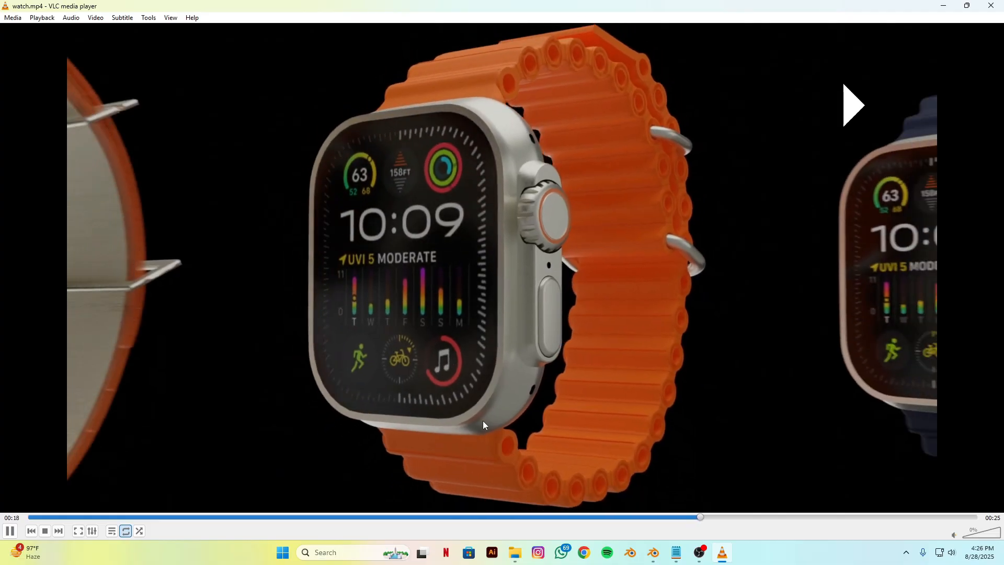
pyautogui.press('space')
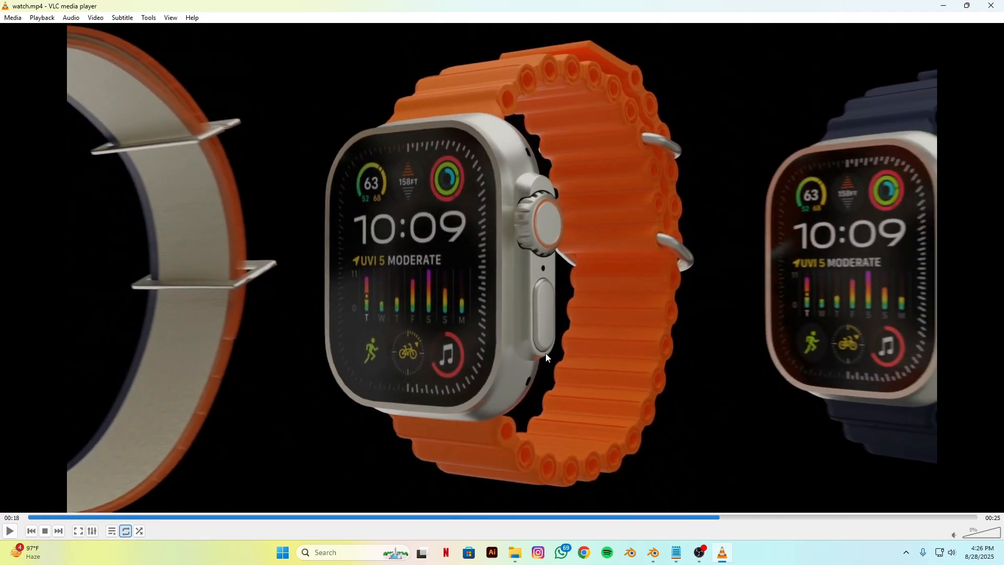
pyautogui.press('space')
pyautogui.press('space')
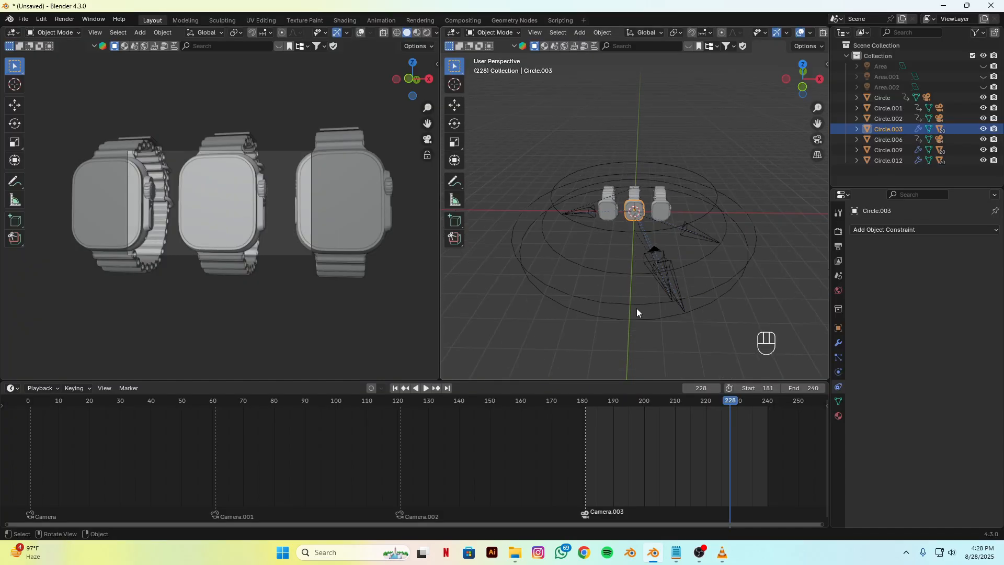
# Step: Back in Blender, select Circle.006 and move the playhead to frame 241
pyautogui.keyDown('alt'); pyautogui.moveTo(672, 319); pyautogui.dragTo(632, 307); pyautogui.keyUp('alt')
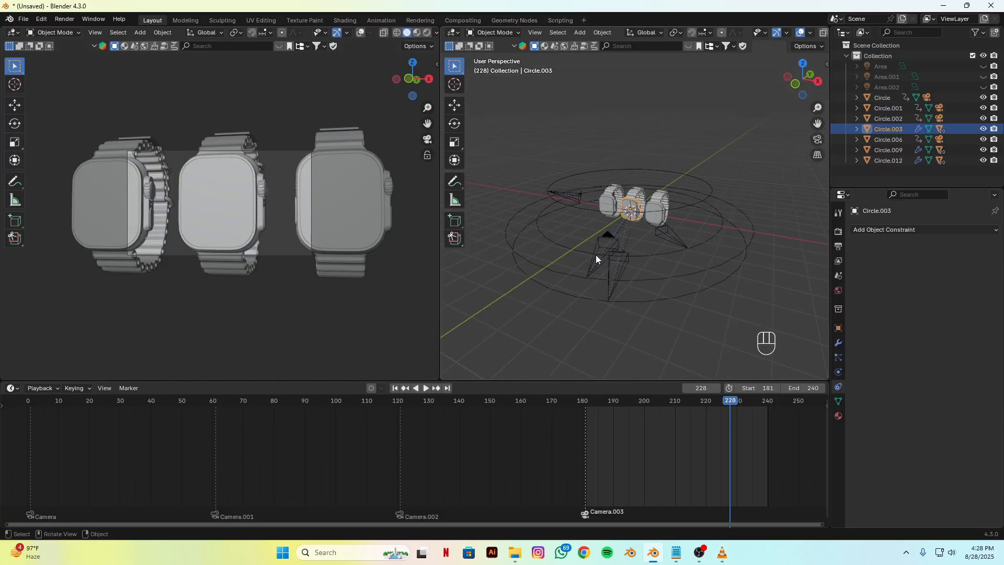
pyautogui.moveTo(728, 413); pyautogui.dragTo(752, 406)
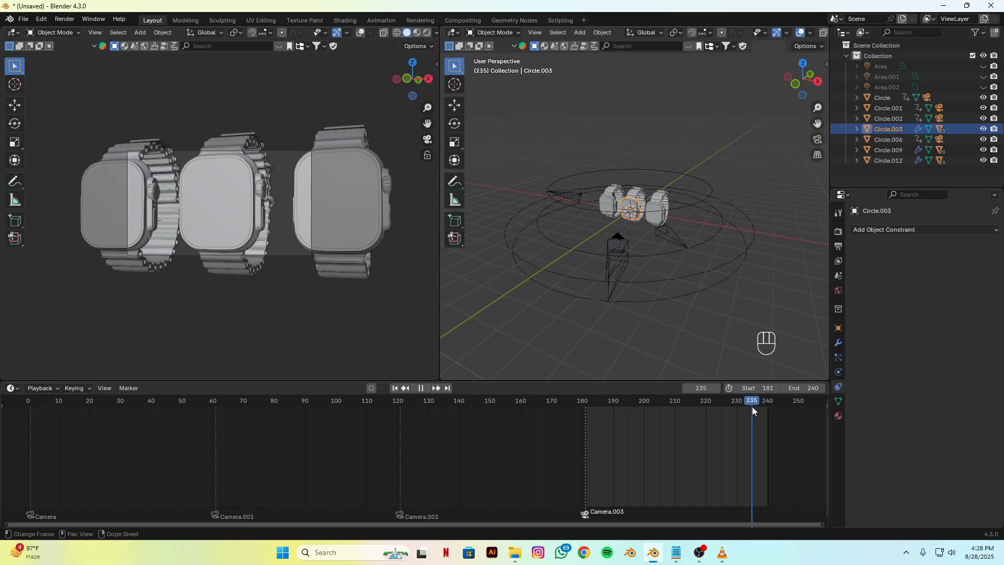
pyautogui.click(679, 280)
pyautogui.keyDown('alt'); pyautogui.moveTo(637, 315); pyautogui.dragTo(612, 309); pyautogui.keyUp('alt')
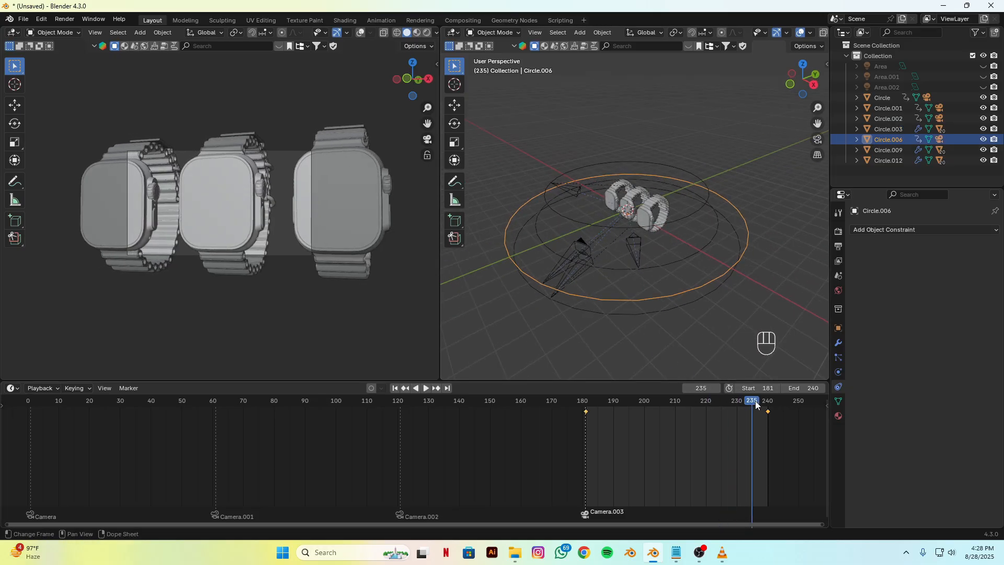
pyautogui.moveTo(764, 406); pyautogui.dragTo(771, 407)
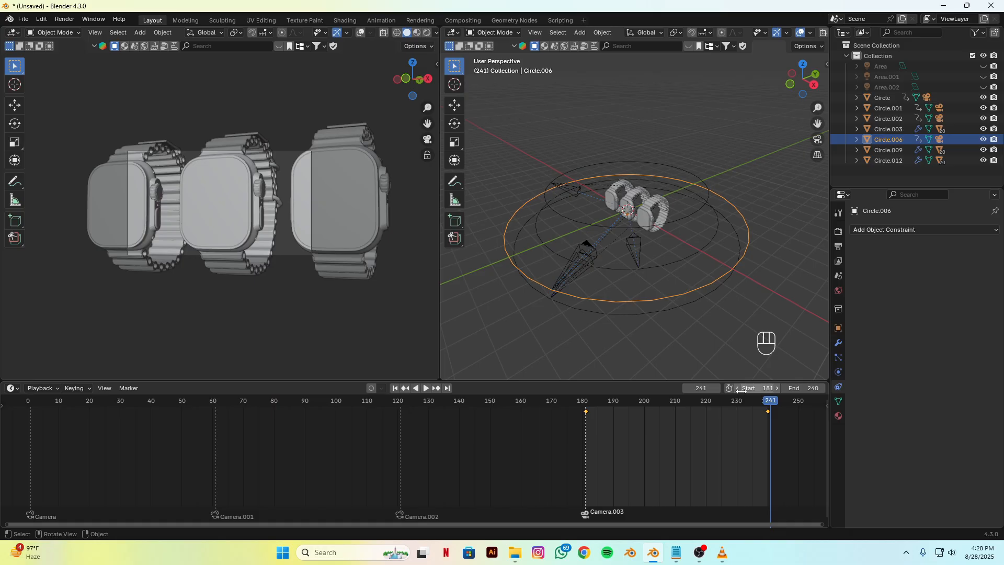
# Step: Set the playback range to start at frame 241 and end at frame 300
pyautogui.click(761, 390)
pyautogui.write('241')
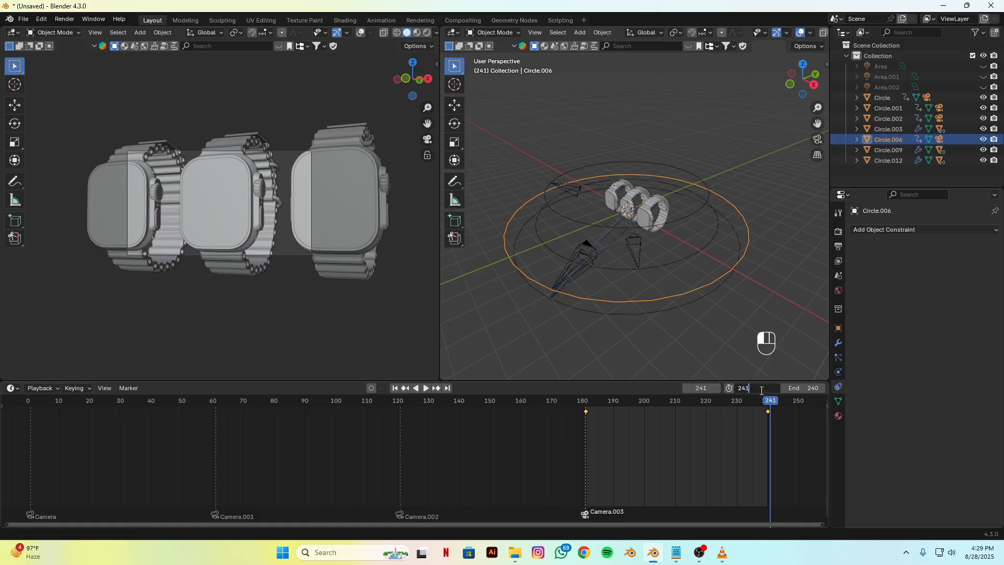
pyautogui.press('Return')
pyautogui.click(803, 389)
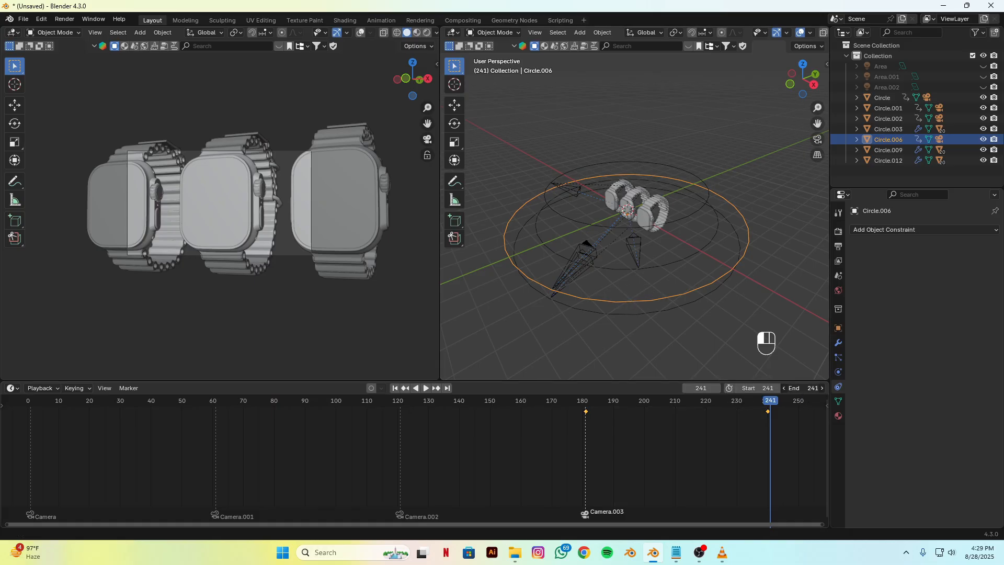
pyautogui.write('300')
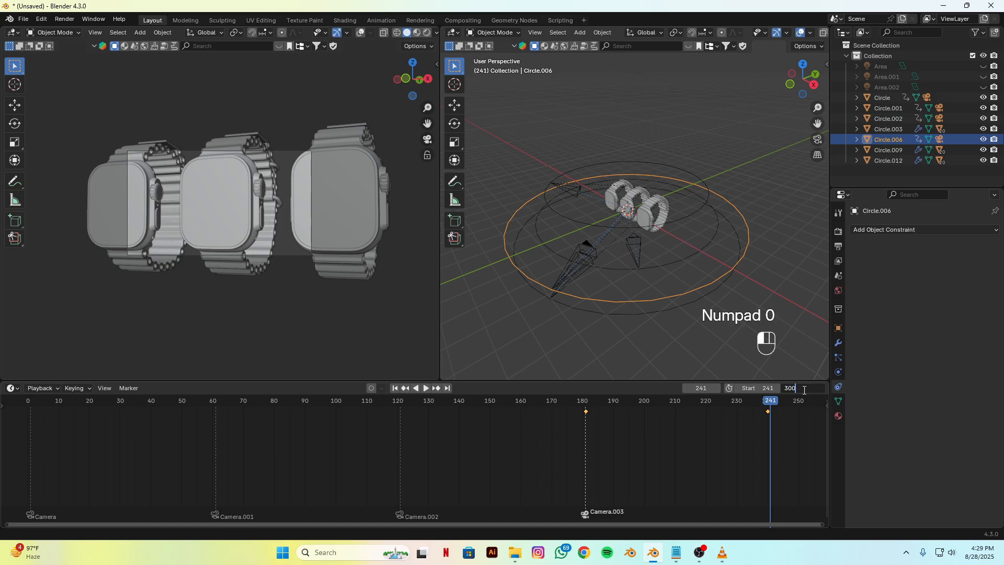
pyautogui.press('Return')
# Step: At frame 300, scale Circle.006 up about 1.5 times to pull the camera back from the watches
pyautogui.moveTo(474, 413); pyautogui.dragTo(576, 413)
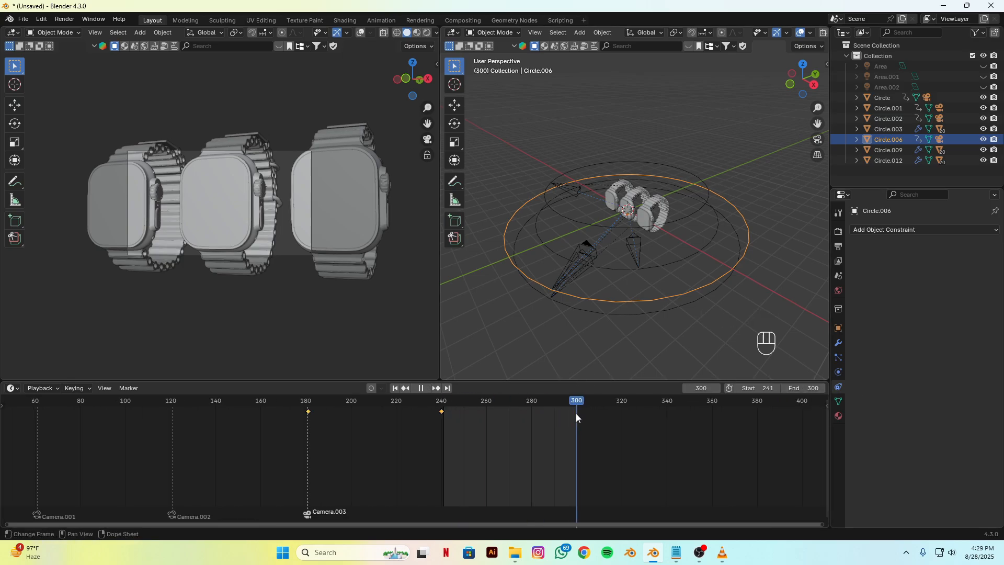
pyautogui.press('s')
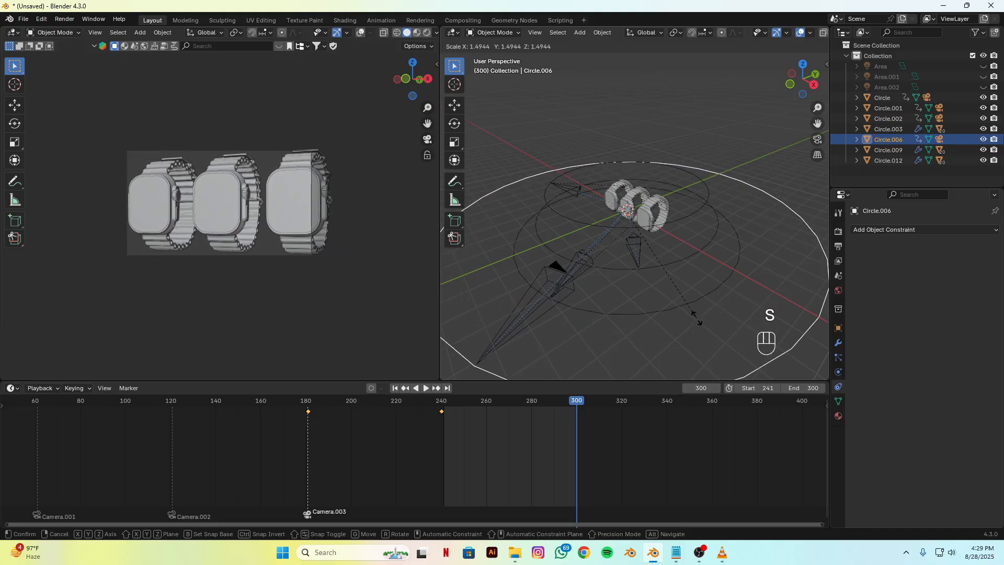
pyautogui.click(691, 294)
# Step: Rotate Circle.006 slightly around Z and keyframe its transform at frame 300
pyautogui.press('r')
pyautogui.press('z')
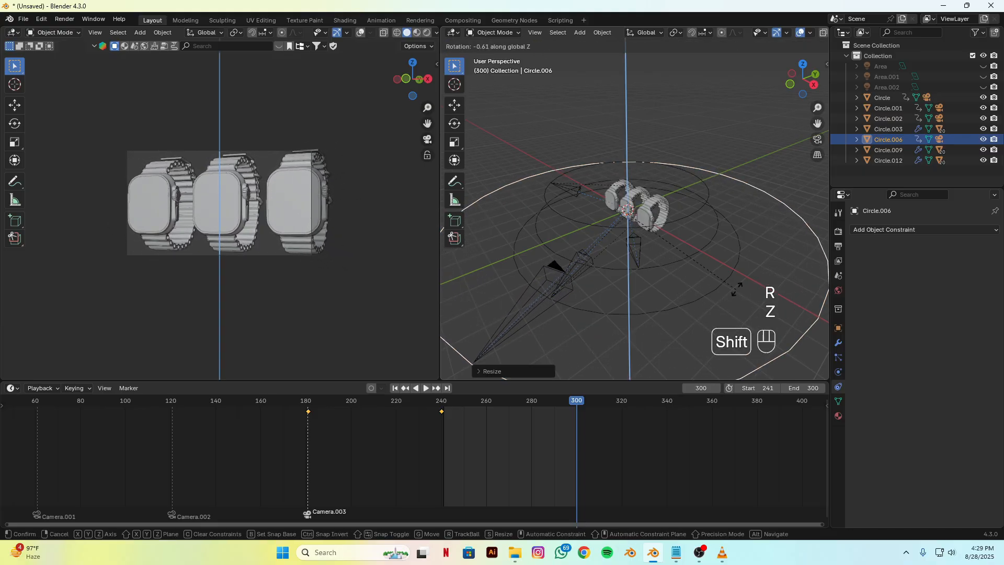
pyautogui.click(721, 250)
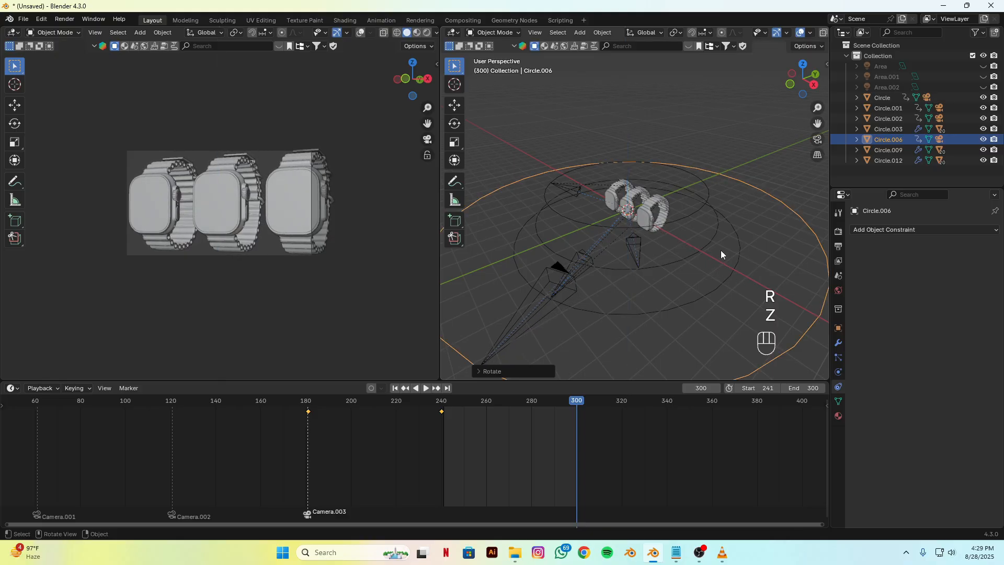
pyautogui.press('k')
pyautogui.click(704, 253)
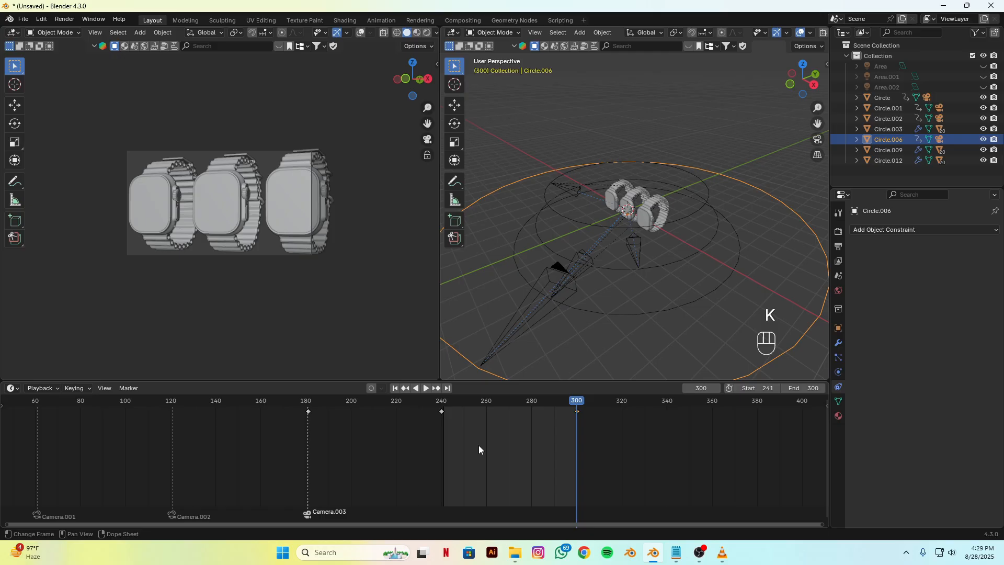
# Step: Set all of Circle.006's keyframes to Linear interpolation and scrub back to frame 250 to preview the pull-back
pyautogui.press('a')
pyautogui.rightClick(466, 435)
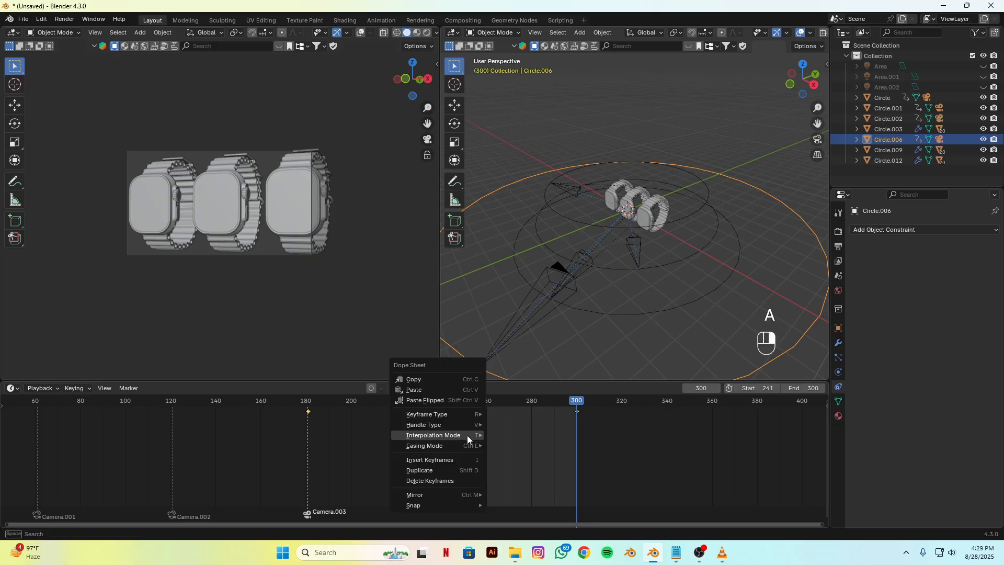
pyautogui.moveTo(468, 435)
pyautogui.click(498, 376)
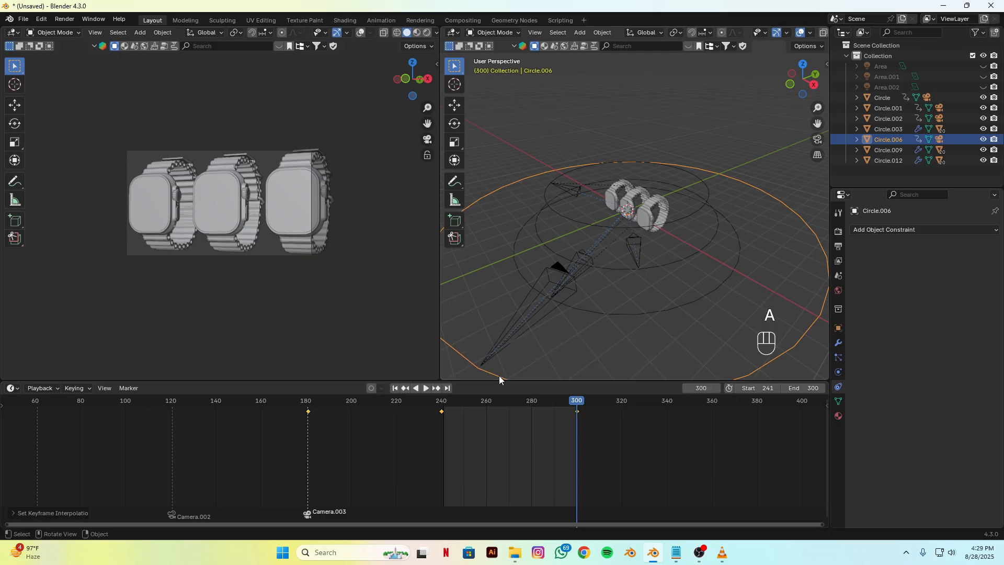
pyautogui.moveTo(577, 405); pyautogui.dragTo(466, 415)
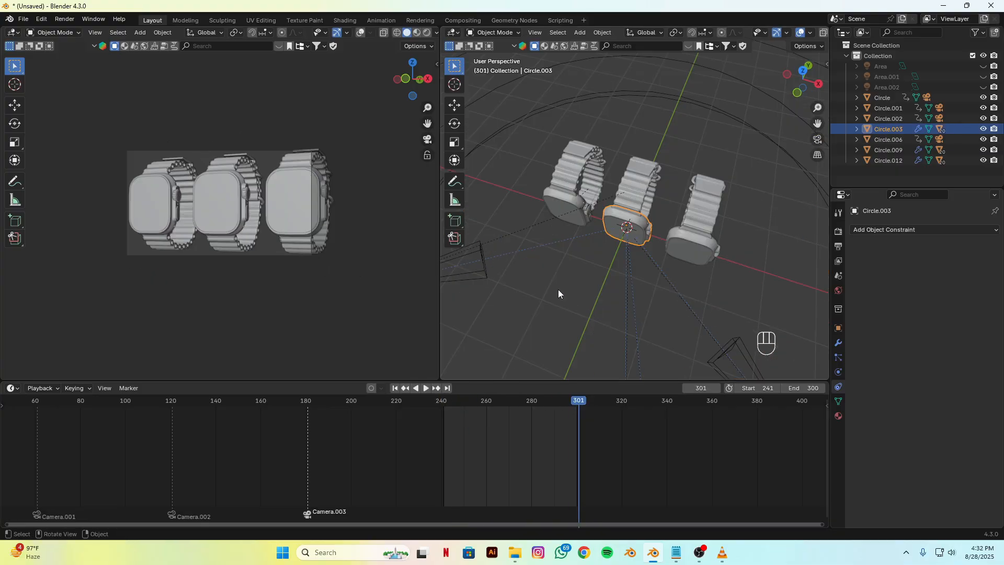
pyautogui.moveTo(558, 290); pyautogui.dragTo(622, 262, button='middle')
pyautogui.hotkey('ctrl', 'z')
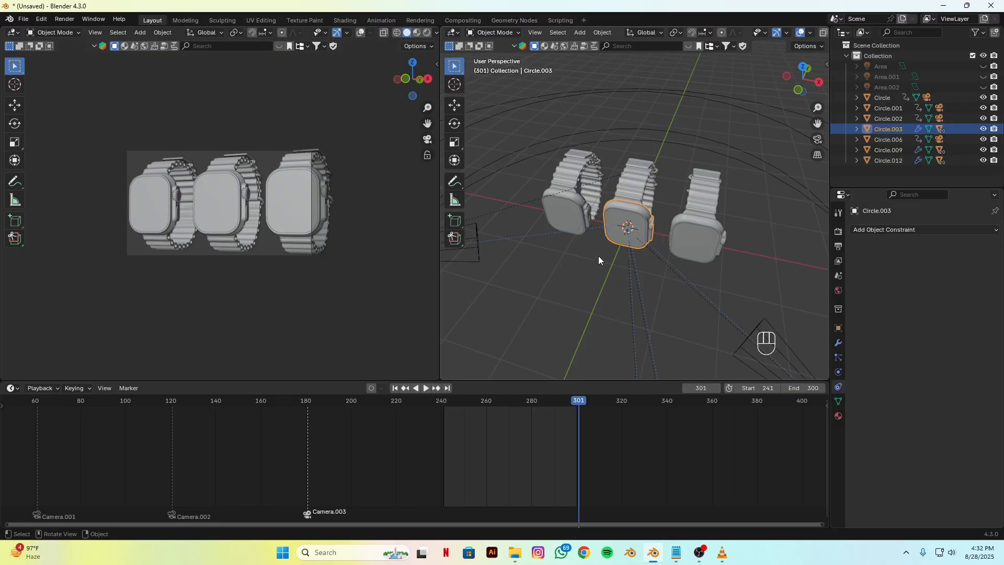
# Step: At frame 241, move the Circle.009 watch copy outward by setting its X location to about -2.86 m
pyautogui.click(581, 204)
pyautogui.keyDown('alt'); pyautogui.moveTo(581, 284); pyautogui.dragTo(595, 270, button='middle'); pyautogui.keyUp('alt')
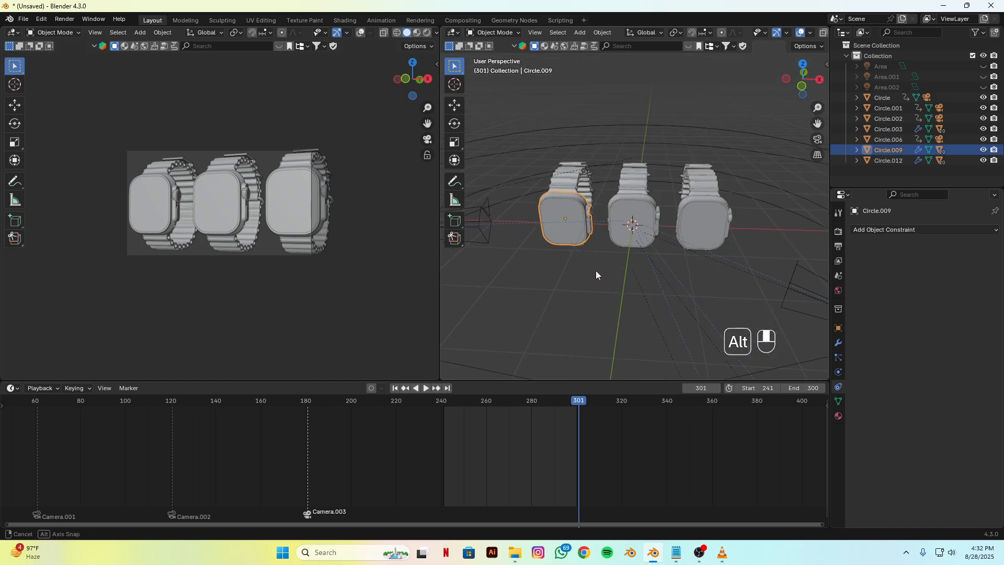
pyautogui.moveTo(563, 419); pyautogui.dragTo(443, 416)
pyautogui.press('n')
pyautogui.press('n')
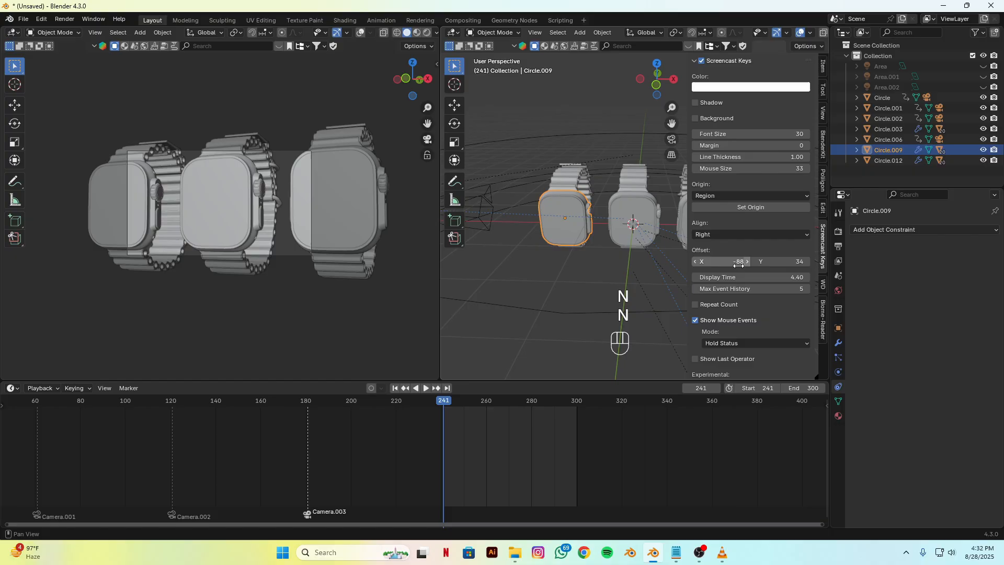
pyautogui.click(822, 67)
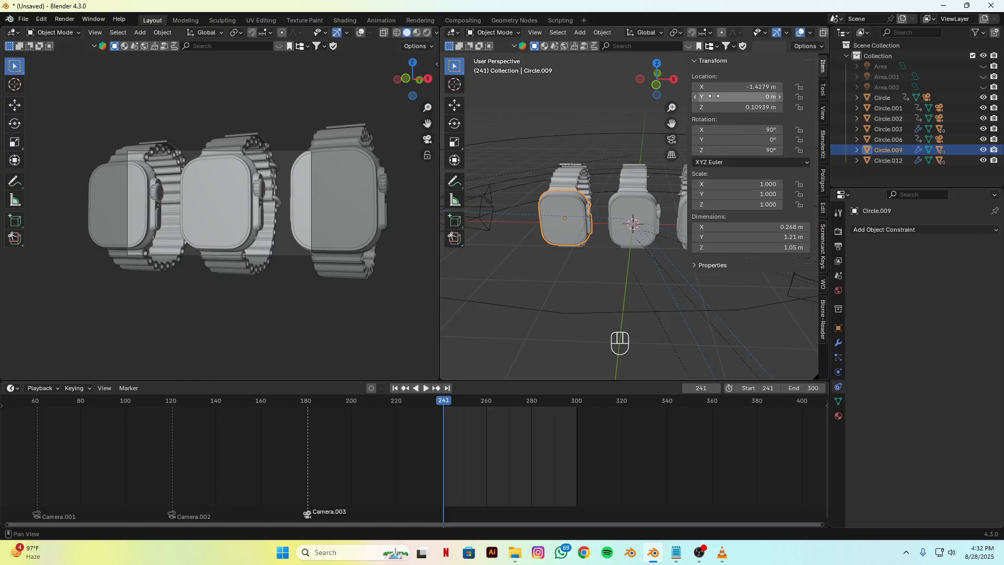
pyautogui.moveTo(719, 97); pyautogui.dragTo(566, 87)
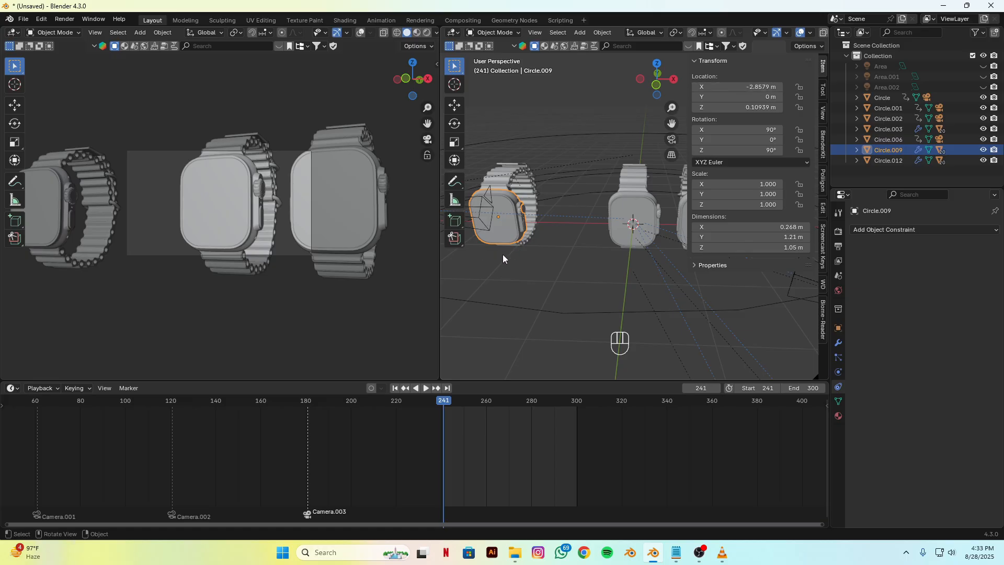
# Step: Keyframe Circle.009's Location, Rotation & Scale at frame 241 and move the playhead to frame 300
pyautogui.press('k')
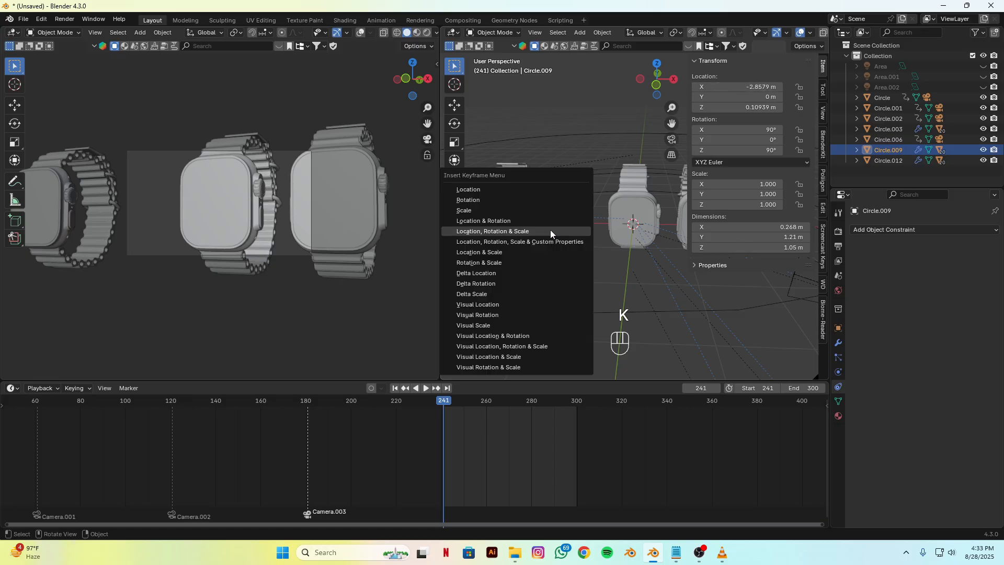
pyautogui.click(551, 231)
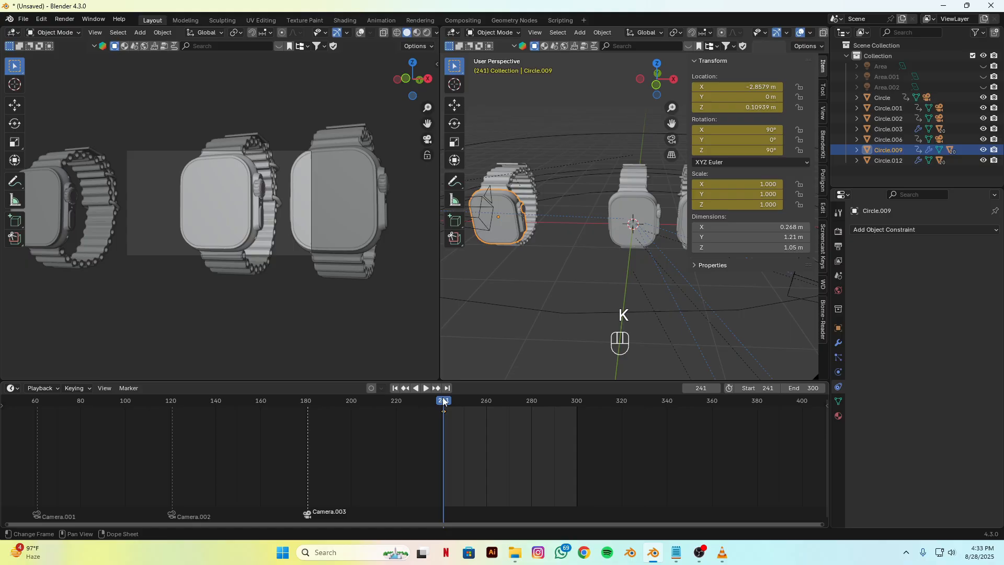
pyautogui.moveTo(443, 402); pyautogui.dragTo(576, 410)
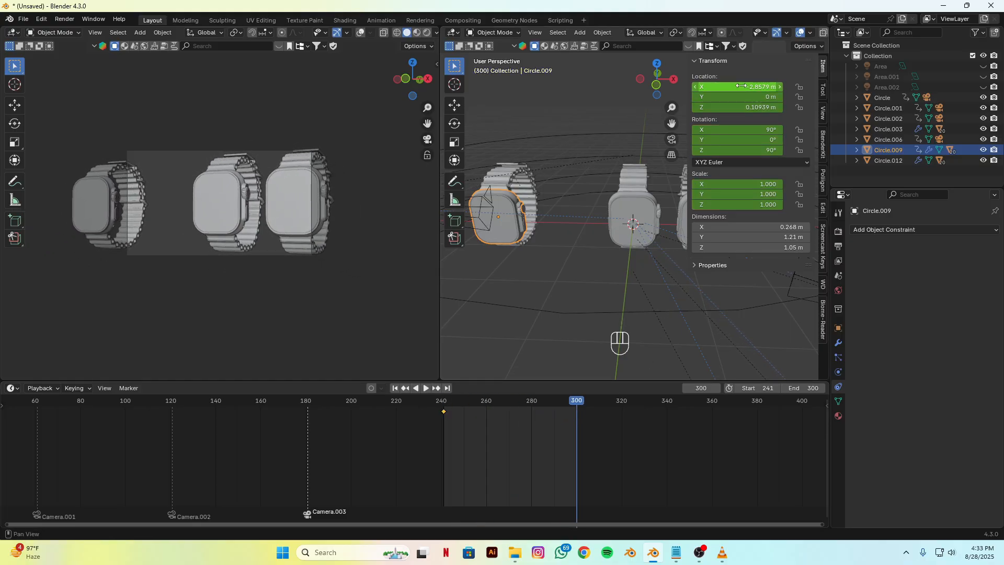
# Step: At frame 300, move Circle.009 inward to an X location of about -1.38 m and keyframe its Location, Rotation & Scale
pyautogui.moveTo(742, 86); pyautogui.dragTo(777, 86)
pyautogui.press('k')
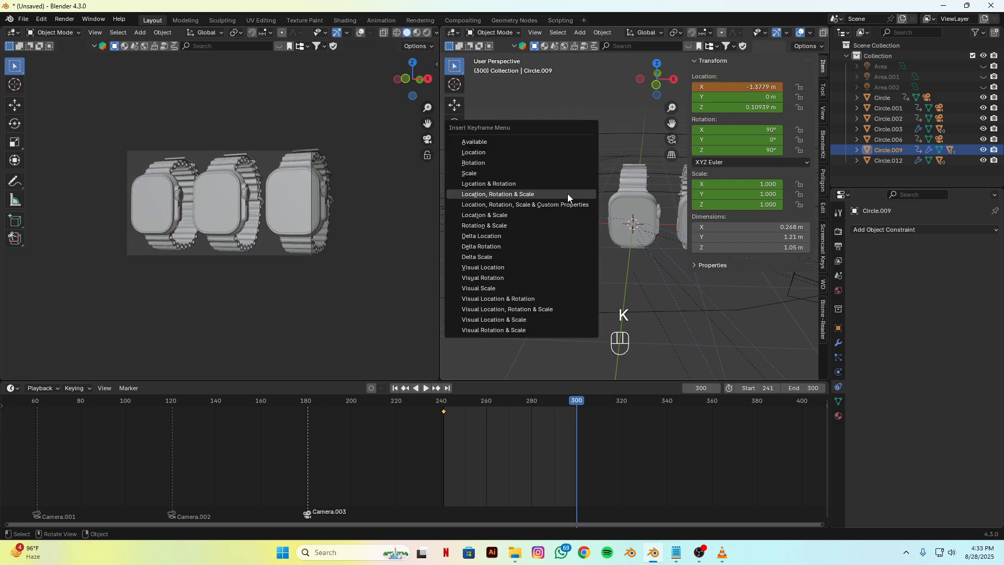
pyautogui.click(563, 194)
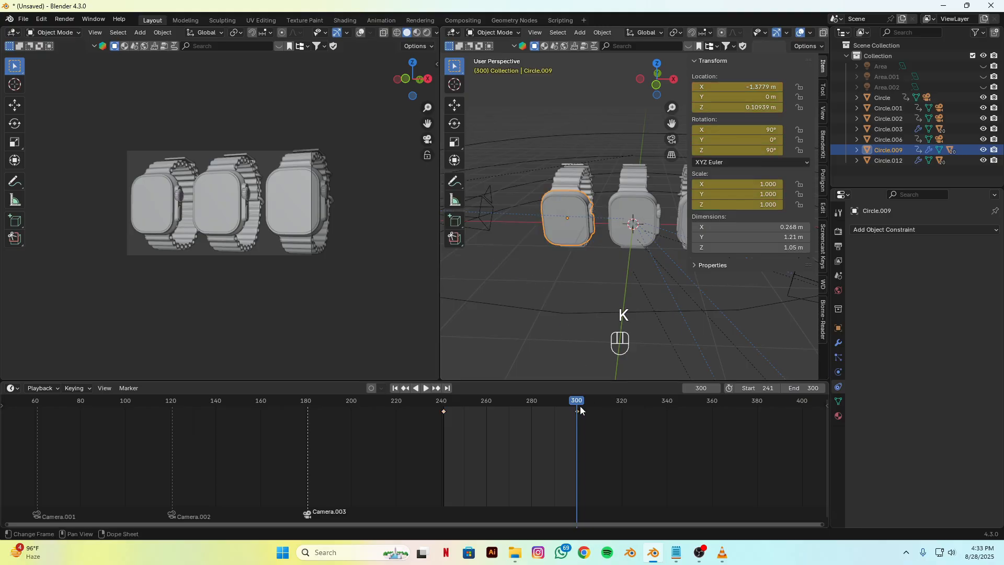
# Step: Return the playhead to frame 241 and check the X locations of the Circle.012 and Circle.009 watch copies
pyautogui.moveTo(579, 406); pyautogui.dragTo(443, 408)
pyautogui.scroll(-4, 622, 263)
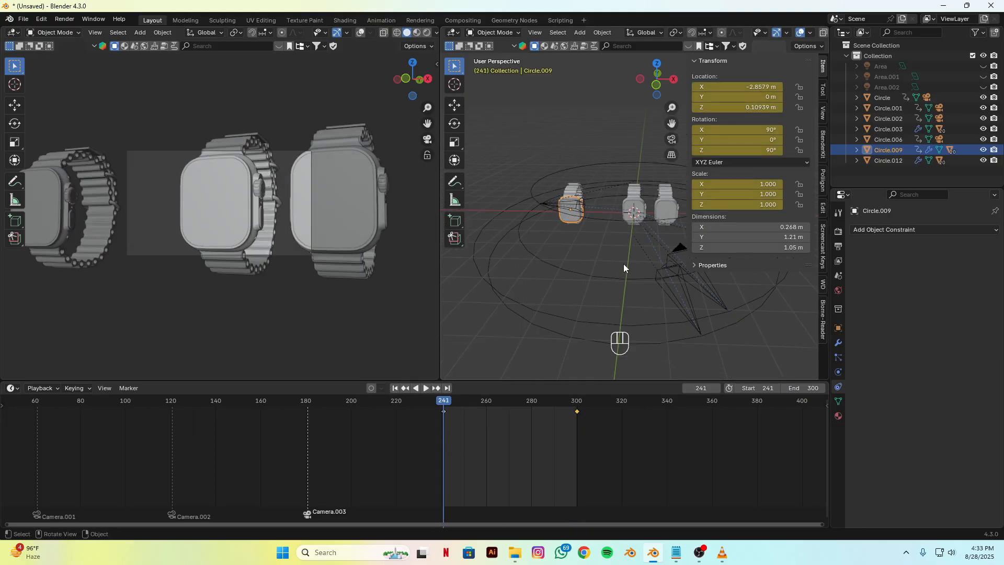
pyautogui.click(670, 203)
pyautogui.keyDown('alt'); pyautogui.keyDown('shift'); pyautogui.moveTo(640, 252); pyautogui.dragTo(496, 286); pyautogui.keyUp('shift'); pyautogui.keyUp('alt')
pyautogui.scroll(5, 568, 278)
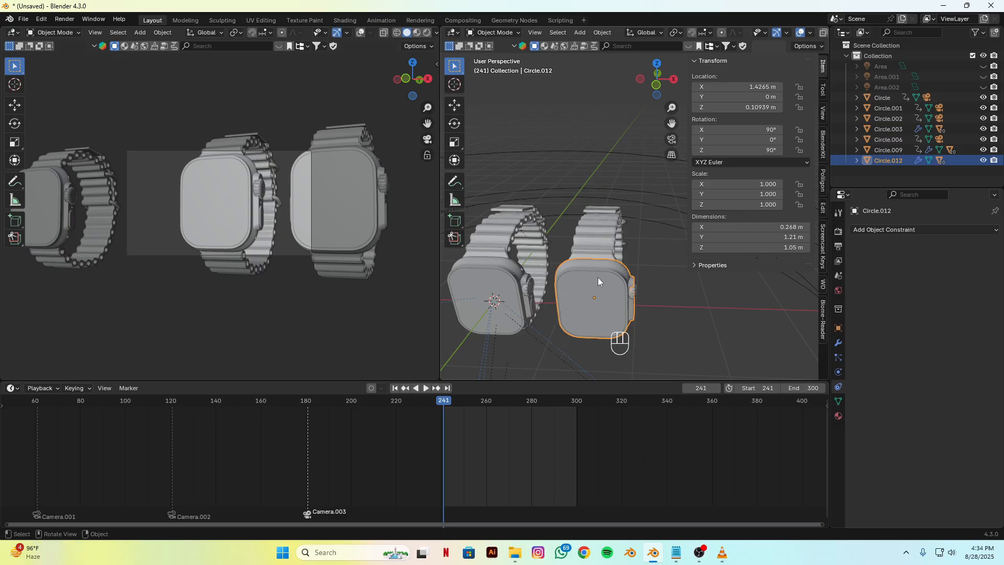
pyautogui.keyDown('alt'); pyautogui.keyDown('shift'); pyautogui.moveTo(554, 277); pyautogui.dragTo(614, 308); pyautogui.keyUp('shift'); pyautogui.keyUp('alt')
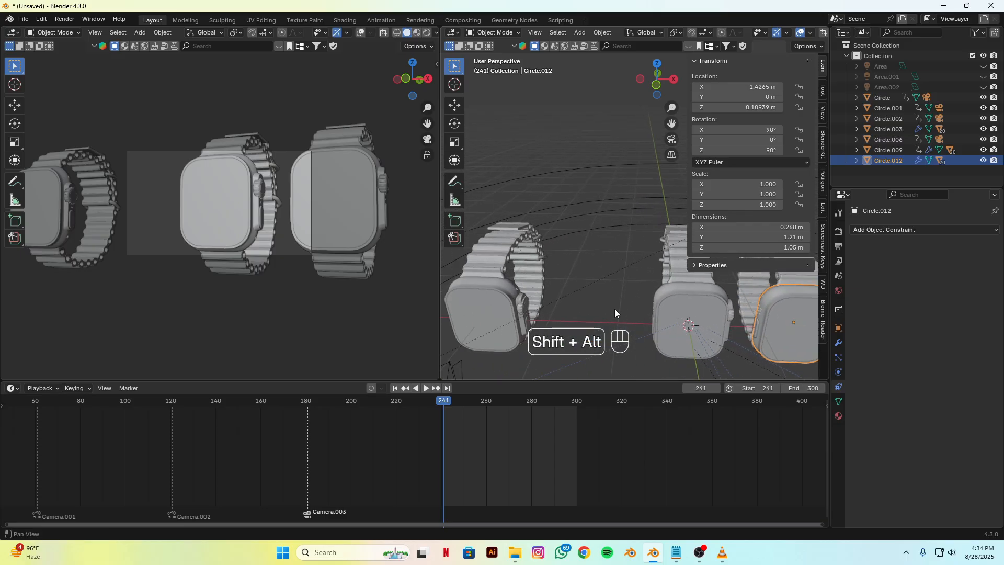
pyautogui.click(512, 293)
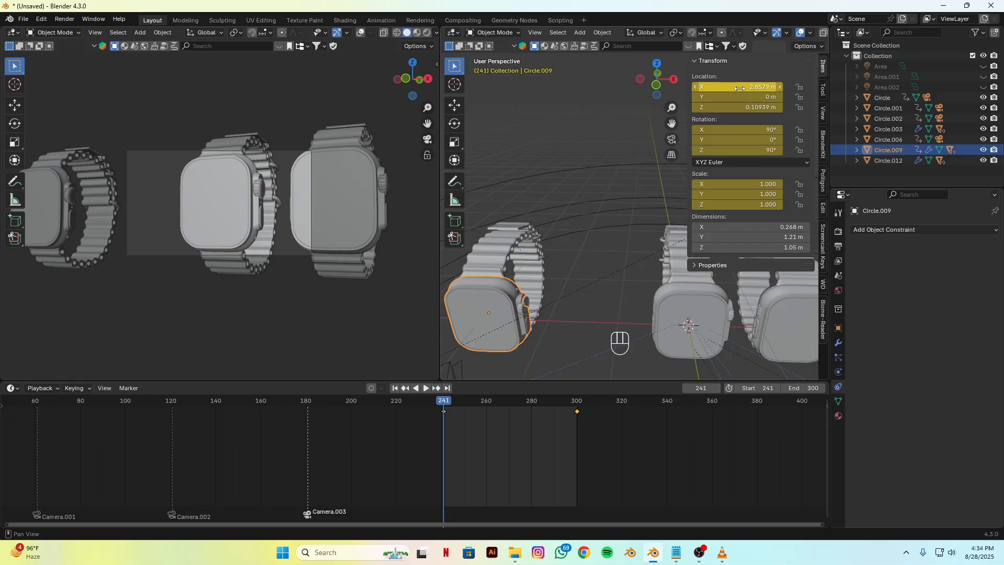
pyautogui.keyDown('shift'); pyautogui.moveTo(619, 202); pyautogui.dragTo(501, 236, button='middle'); pyautogui.keyUp('shift')
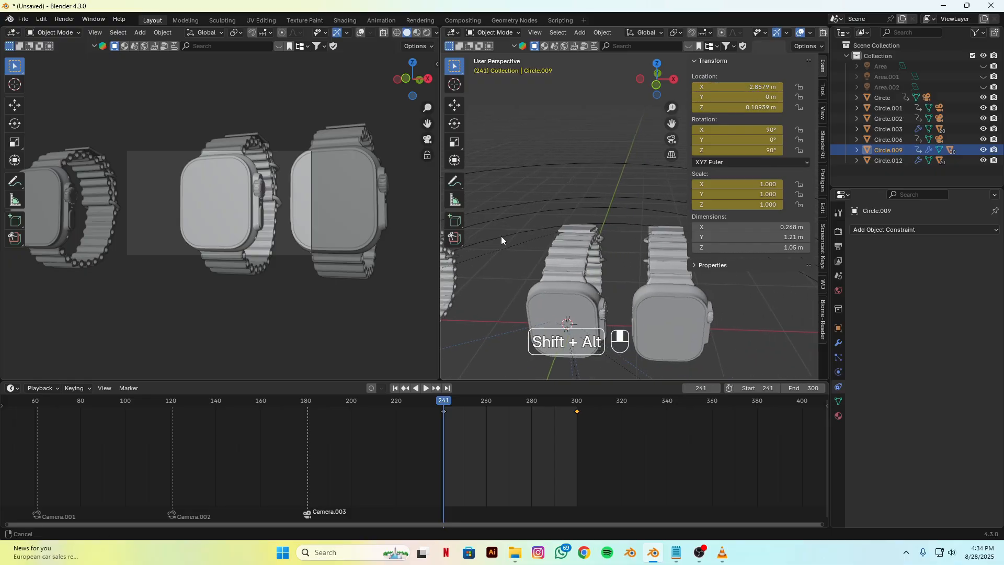
# Step: Set the Circle.012 watch copy's X location to 2.579 m at frame 241
pyautogui.click(671, 288)
pyautogui.doubleClick(743, 88)
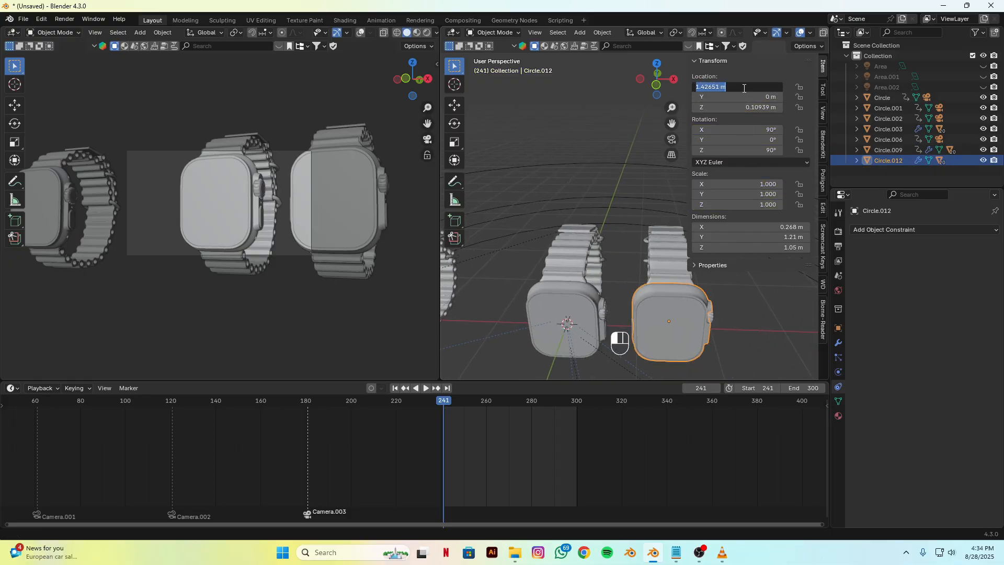
pyautogui.write('2.579')
pyautogui.press('Return')
pyautogui.moveTo(600, 289); pyautogui.dragTo(607, 260, button='middle')
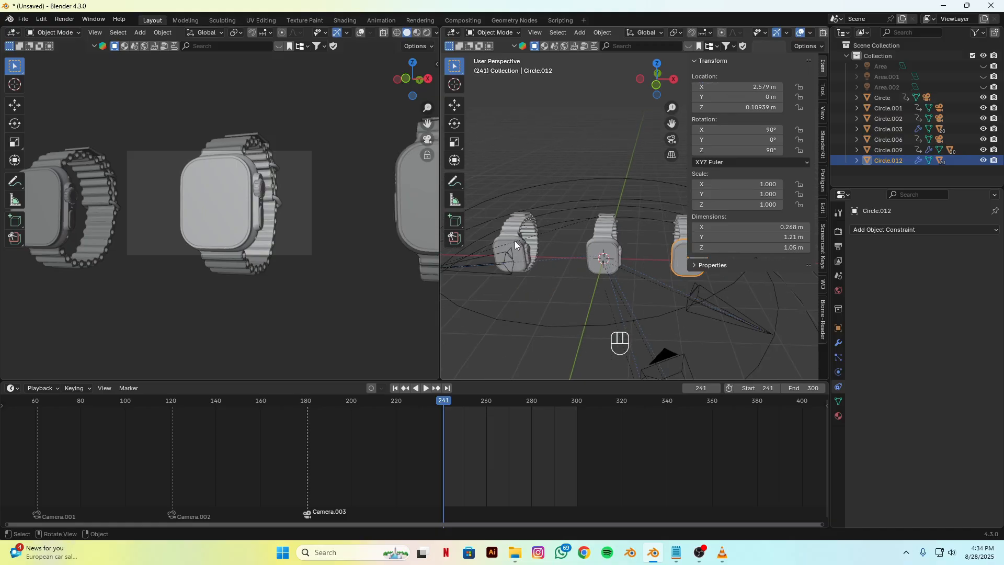
# Step: Compare Circle.012's placement with Circle.009 and undo the last X location change to Circle.012
pyautogui.click(516, 237)
pyautogui.keyDown('alt'); pyautogui.keyDown('shift'); pyautogui.moveTo(586, 258); pyautogui.dragTo(540, 272); pyautogui.keyUp('shift'); pyautogui.keyUp('alt')
pyautogui.click(626, 247)
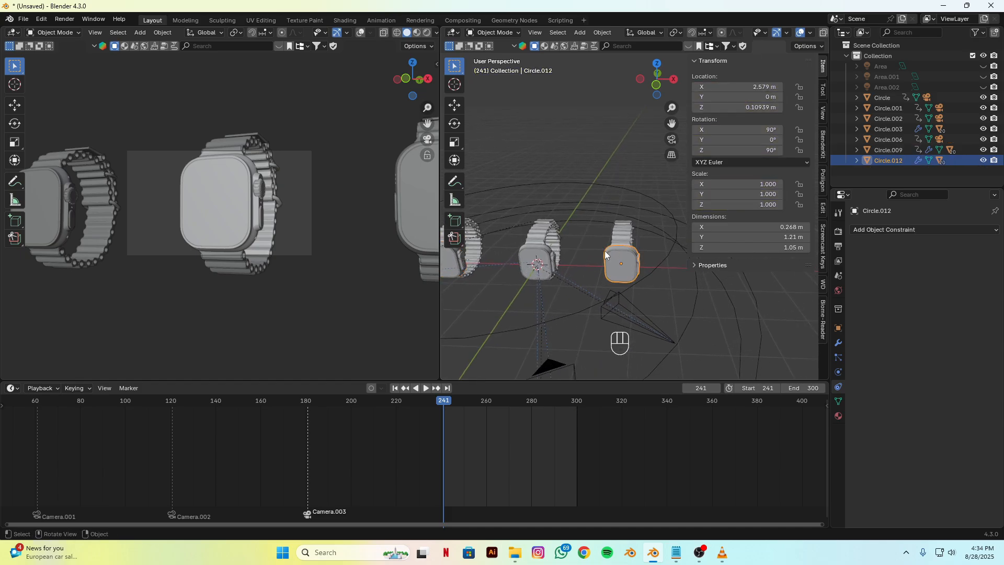
pyautogui.hotkey('ctrl', 'z')
pyautogui.hotkey('ctrl', 'z')
pyautogui.hotkey('ctrl', 'z')
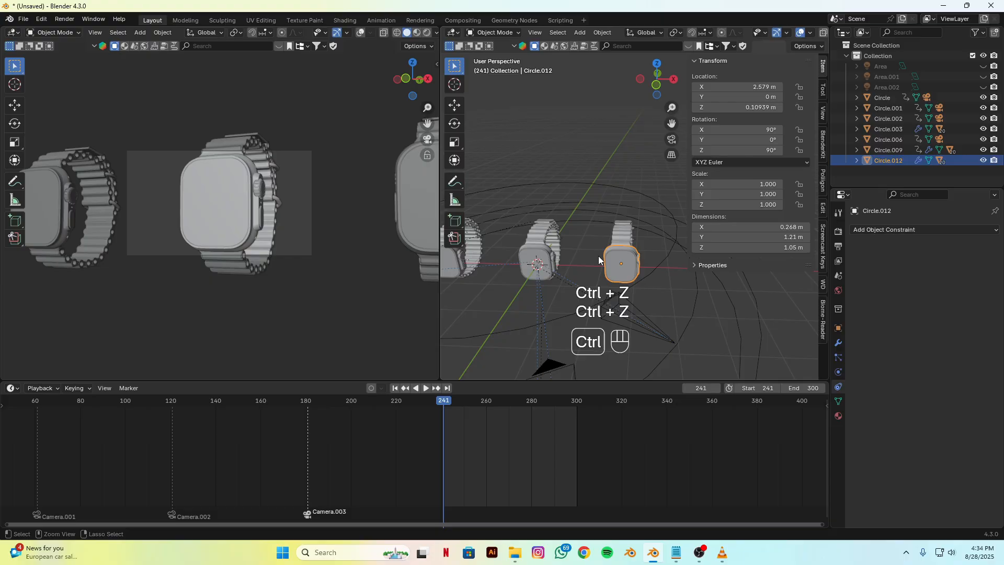
# Step: Set Circle.012's X location to 2.8579 m and keyframe its Location, Rotation & Scale at frame 241
pyautogui.click(749, 87)
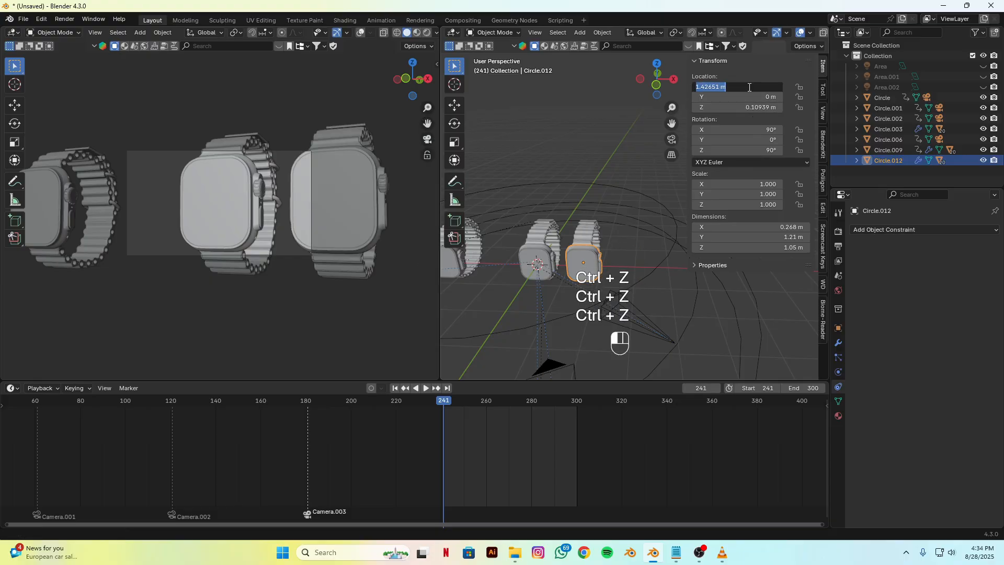
pyautogui.write('2.8579')
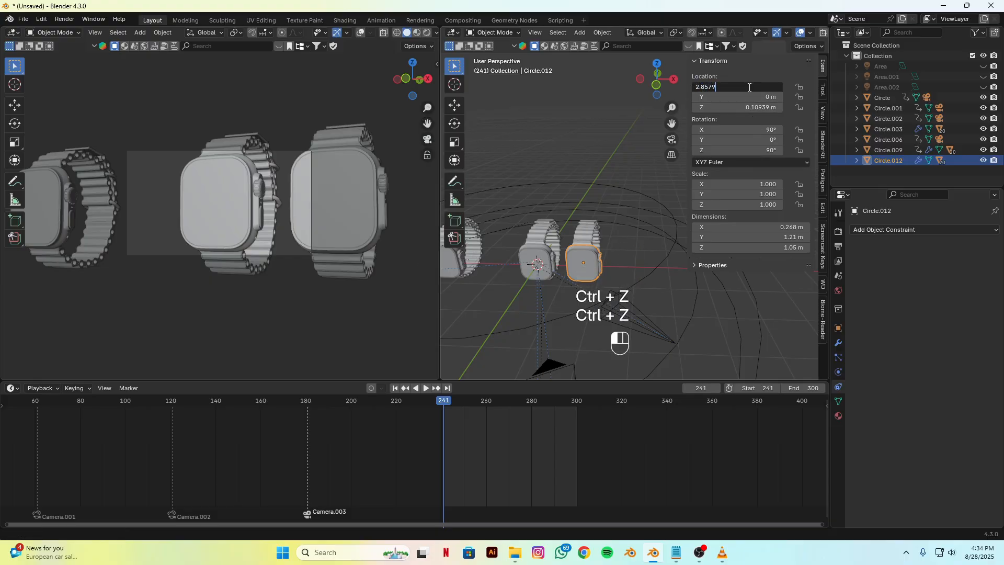
pyautogui.press('Return')
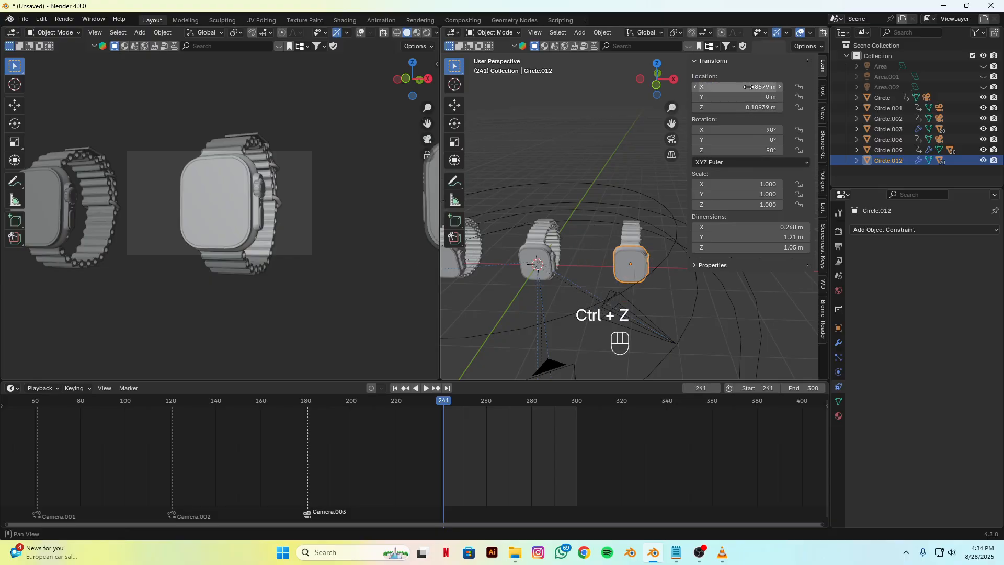
pyautogui.keyDown('alt'); pyautogui.middleClick(557, 292); pyautogui.keyUp('alt')
pyautogui.press('k')
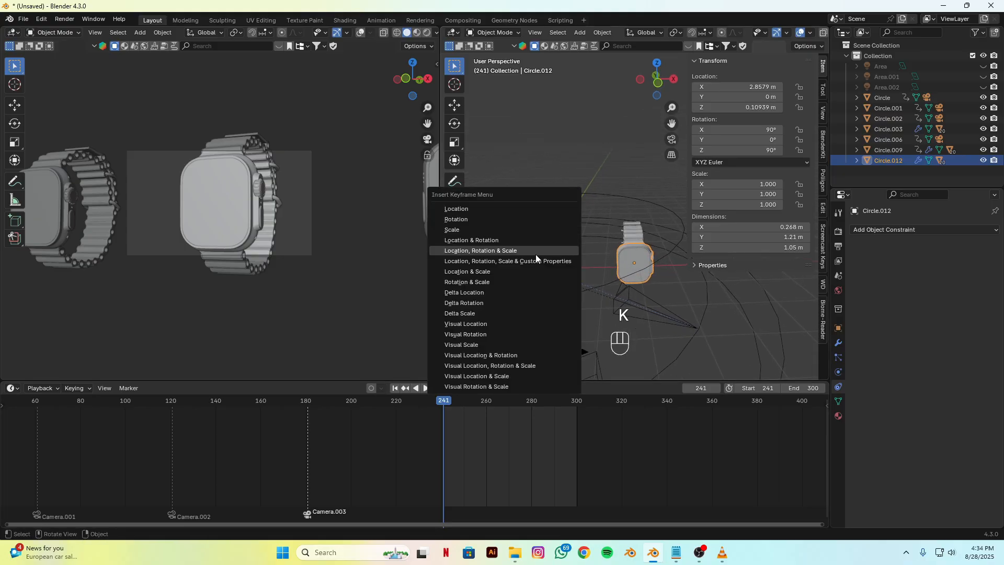
pyautogui.click(535, 254)
pyautogui.scroll(-3, 523, 290)
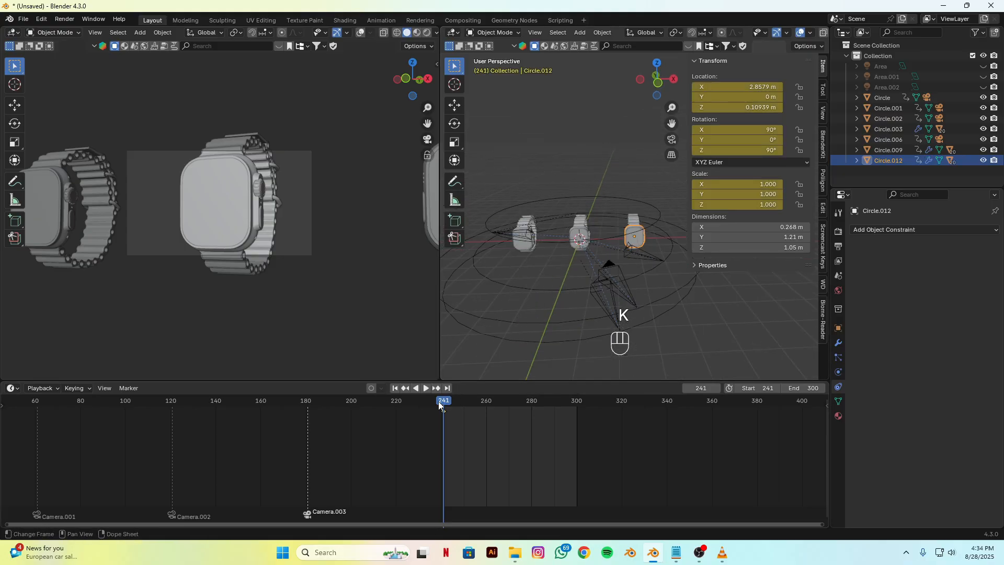
# Step: Move the playhead to frame 300 and check Circle.009's X location there
pyautogui.moveTo(438, 401); pyautogui.dragTo(577, 416)
pyautogui.scroll(5, 541, 246)
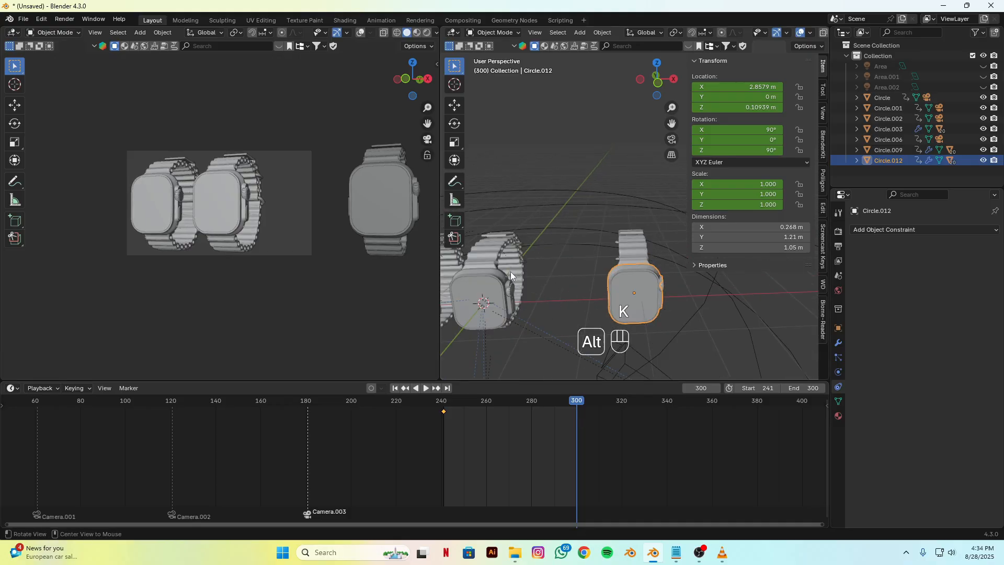
pyautogui.keyDown('alt'); pyautogui.keyDown('shift'); pyautogui.moveTo(510, 272); pyautogui.dragTo(613, 271); pyautogui.keyUp('shift'); pyautogui.keyUp('alt')
pyautogui.click(547, 275)
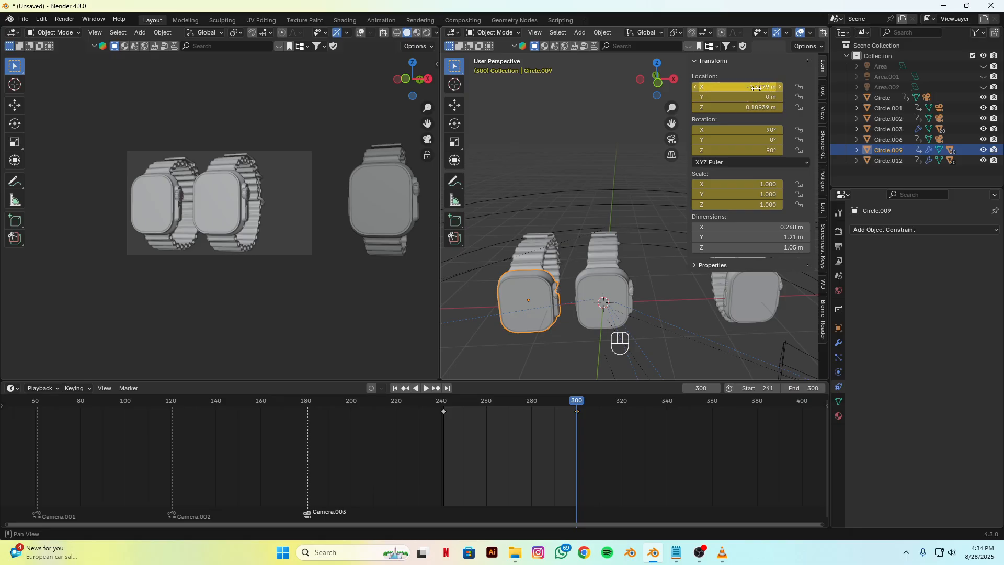
pyautogui.keyDown('shift'); pyautogui.moveTo(686, 171); pyautogui.dragTo(545, 220, button='middle'); pyautogui.keyUp('shift')
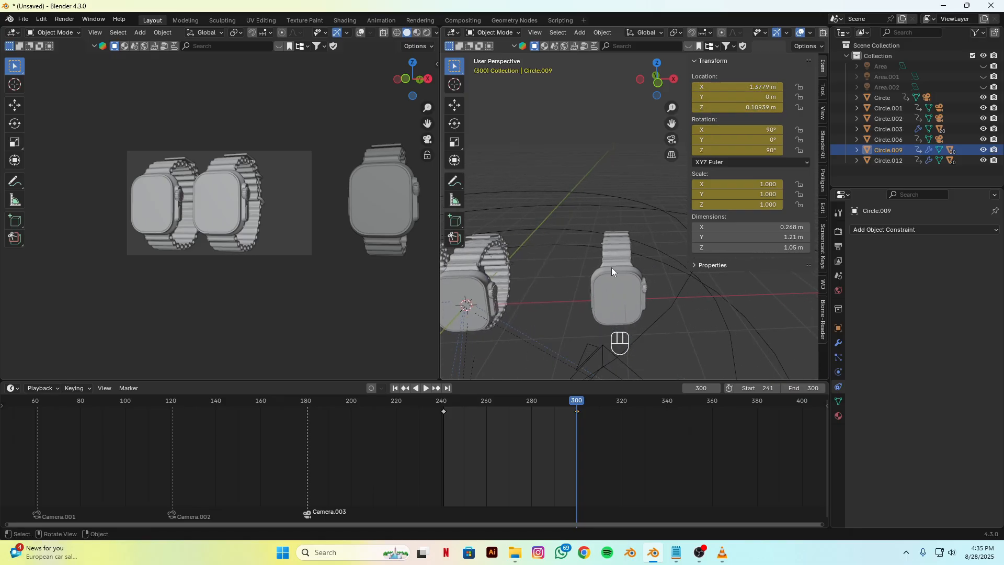
# Step: Set Circle.012's X location to 1.3779 m and keyframe its Location, Rotation & Scale at frame 300
pyautogui.click(622, 270)
pyautogui.doubleClick(742, 90)
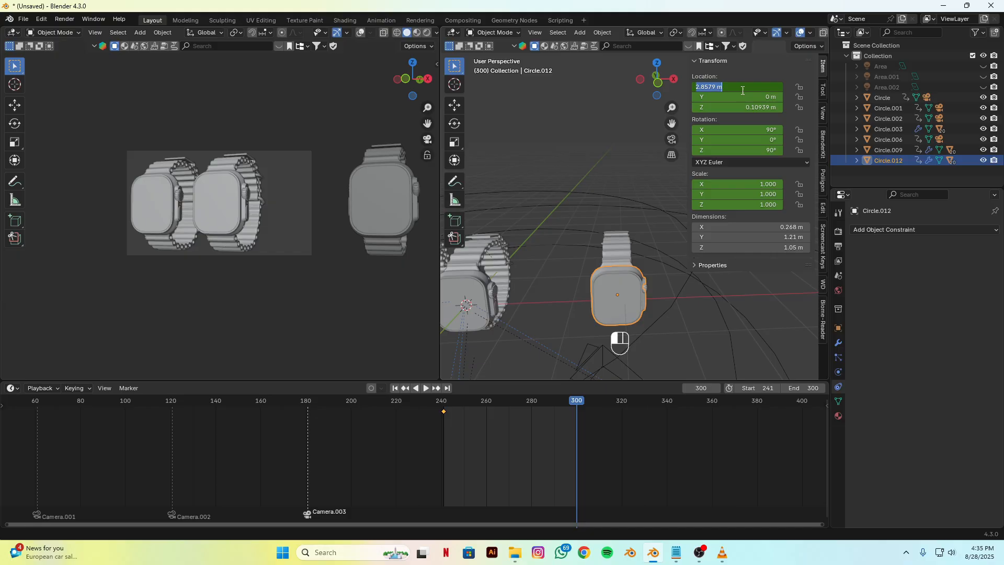
pyautogui.write('1.377')
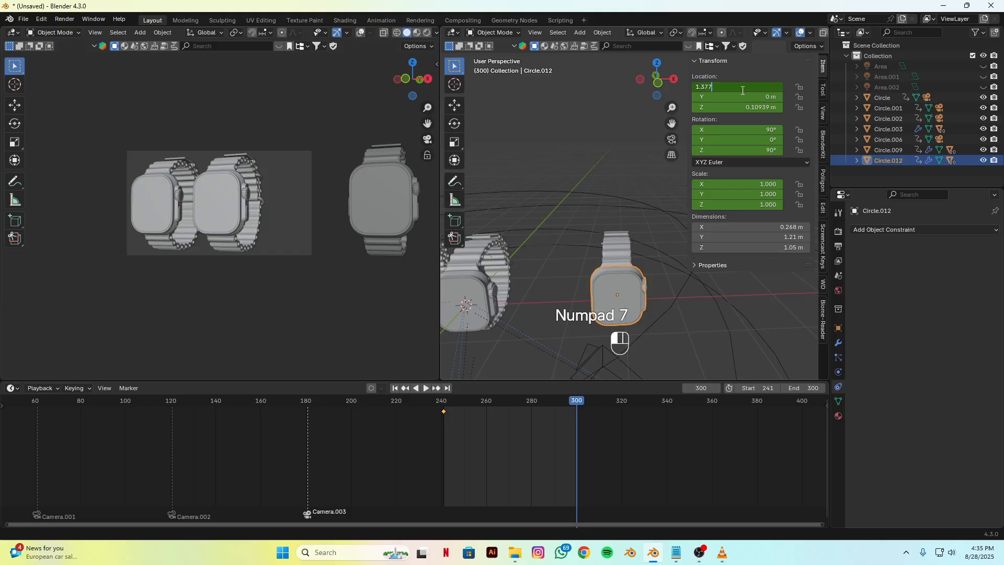
pyautogui.write('9')
pyautogui.press('Return')
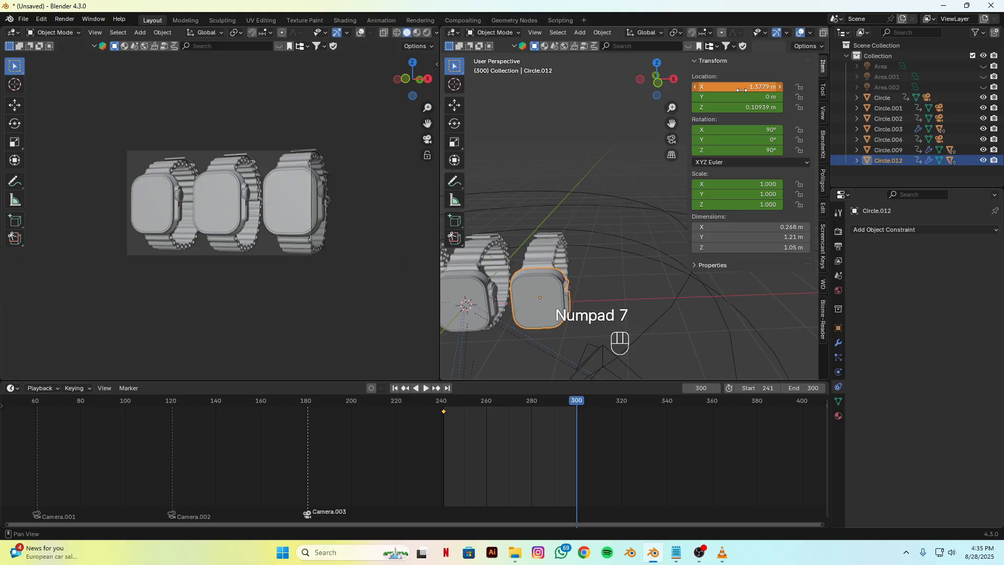
pyautogui.press('k')
pyautogui.click(551, 211)
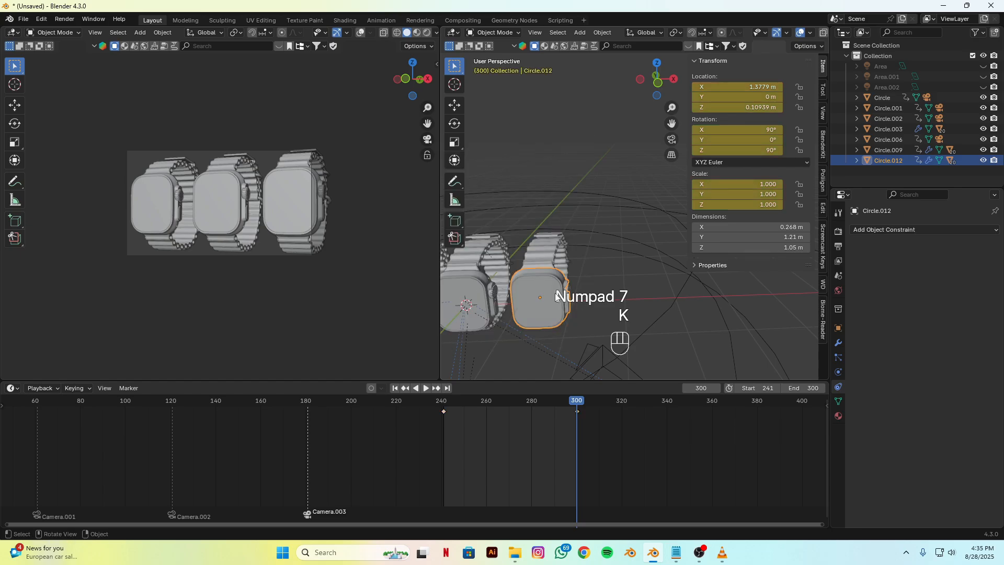
# Step: Set all keyframes of the Circle.012 and Circle.009 watch copies to Linear interpolation
pyautogui.scroll(-5, 526, 313)
pyautogui.press('a')
pyautogui.rightClick(484, 452)
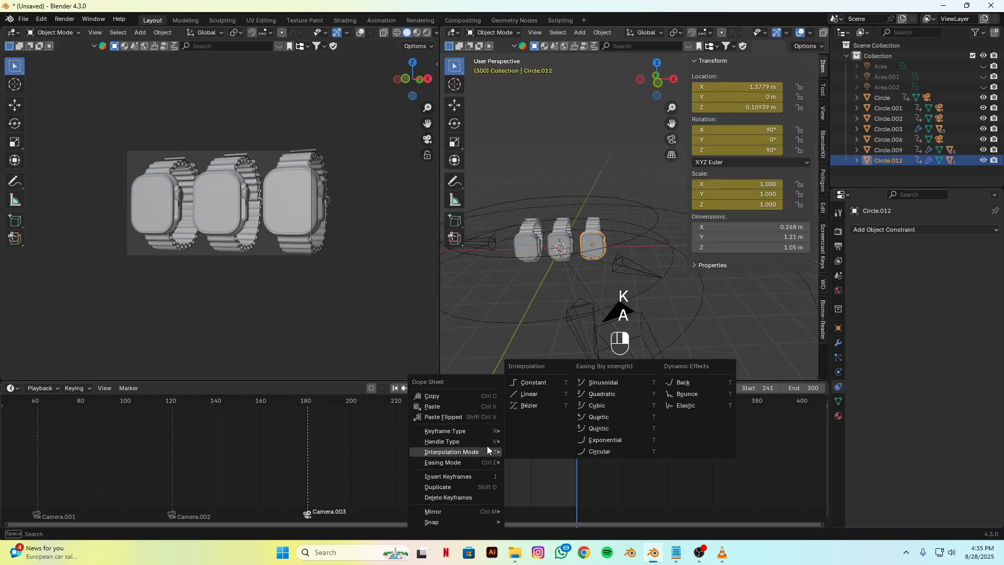
pyautogui.click(526, 392)
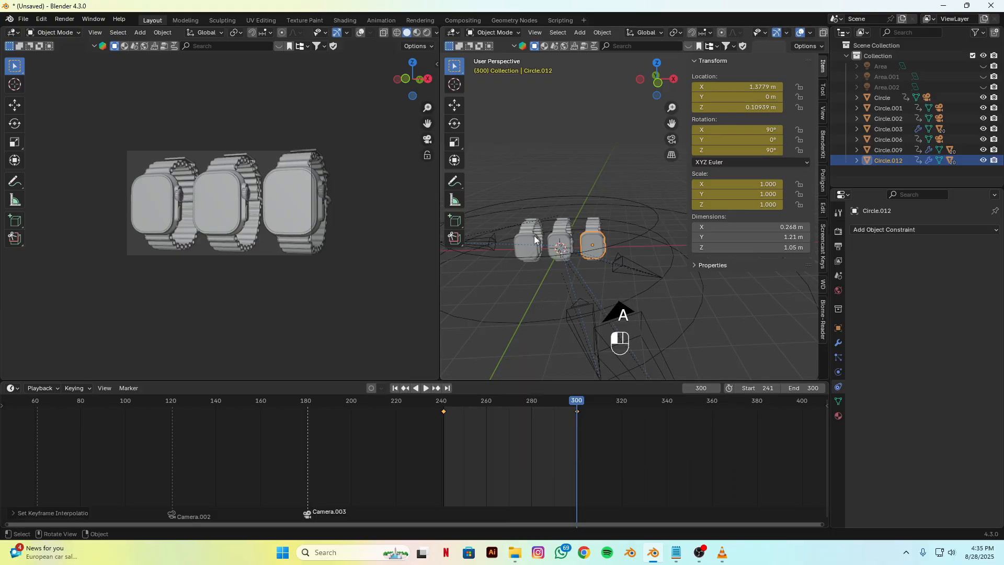
pyautogui.click(537, 236)
pyautogui.press('a')
pyautogui.rightClick(500, 457)
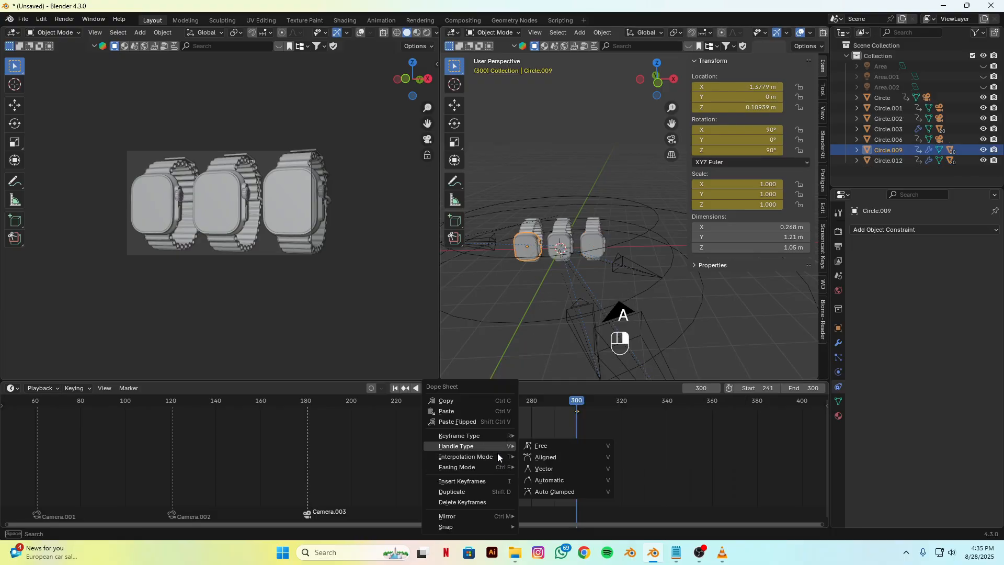
pyautogui.moveTo(502, 456)
pyautogui.click(539, 398)
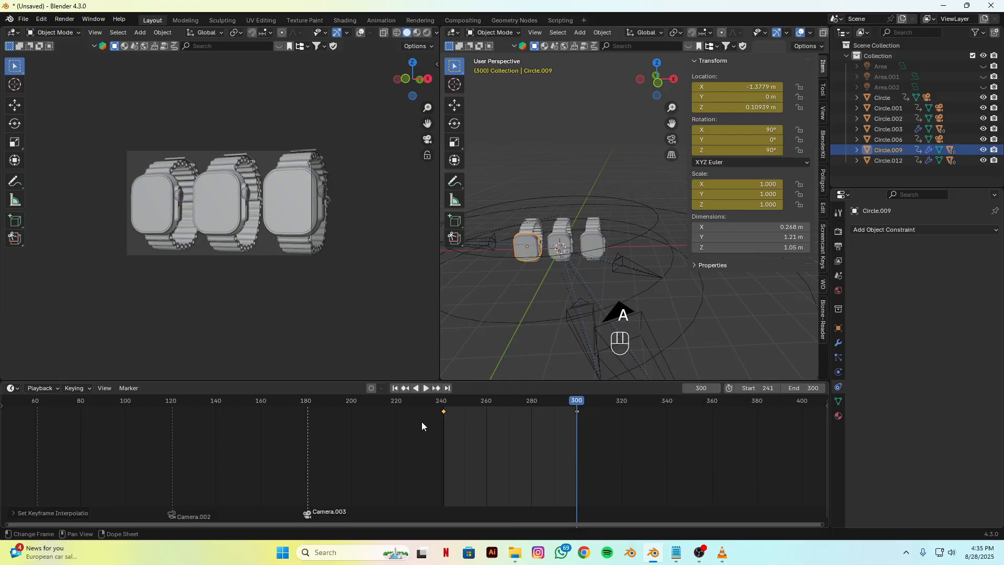
# Step: Play back the shot from frame 241 to preview both watch copies sliding in
pyautogui.click(405, 388)
pyautogui.press('space')
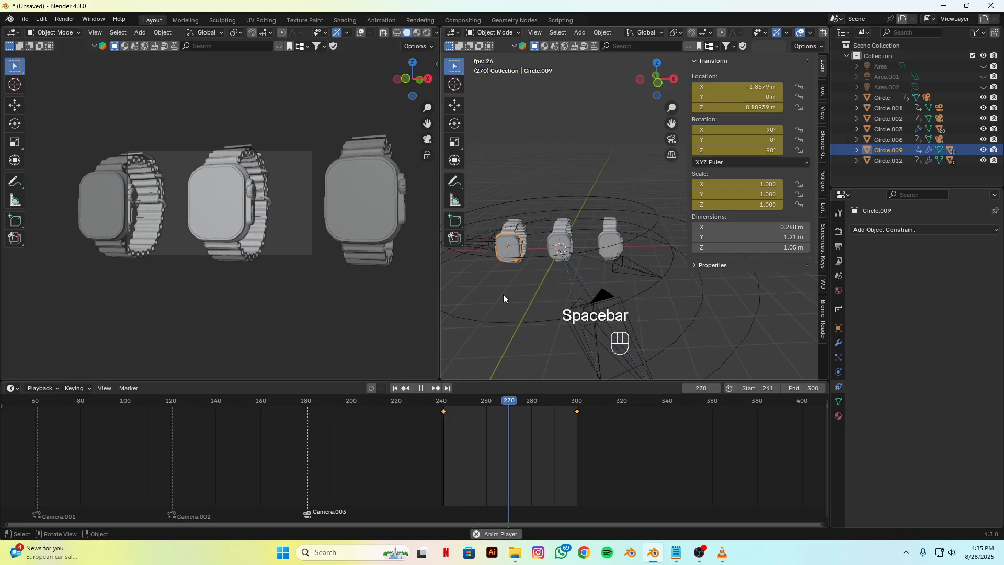
pyautogui.press('space')
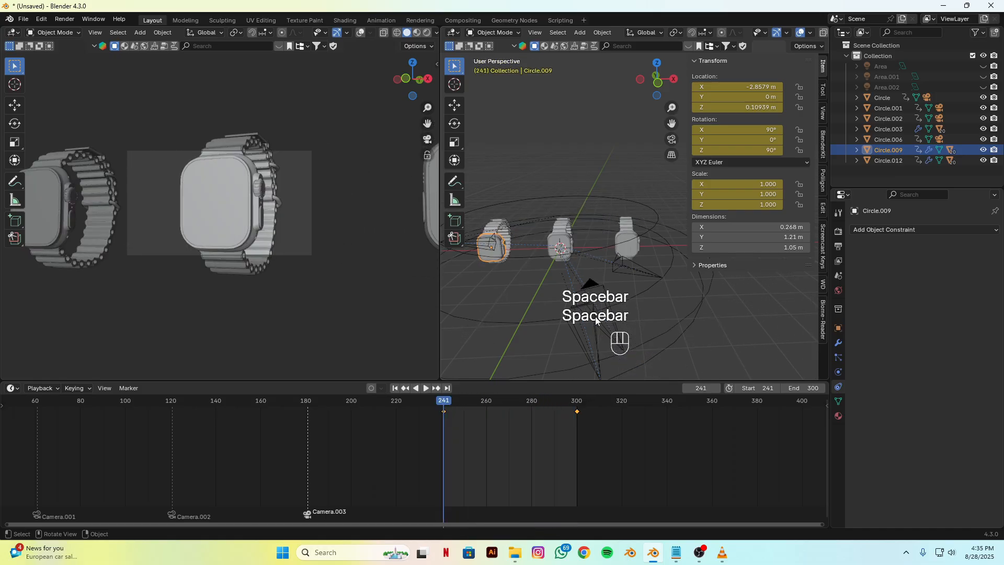
# Step: At frame 300, scale the Circle.006 camera path up to about 11.97 and keyframe its Location, Rotation & Scale
pyautogui.scroll(-3, 596, 320)
pyautogui.keyDown('alt'); pyautogui.moveTo(641, 297); pyautogui.dragTo(567, 308); pyautogui.keyUp('alt')
pyautogui.moveTo(446, 404); pyautogui.dragTo(576, 409)
pyautogui.click(551, 262)
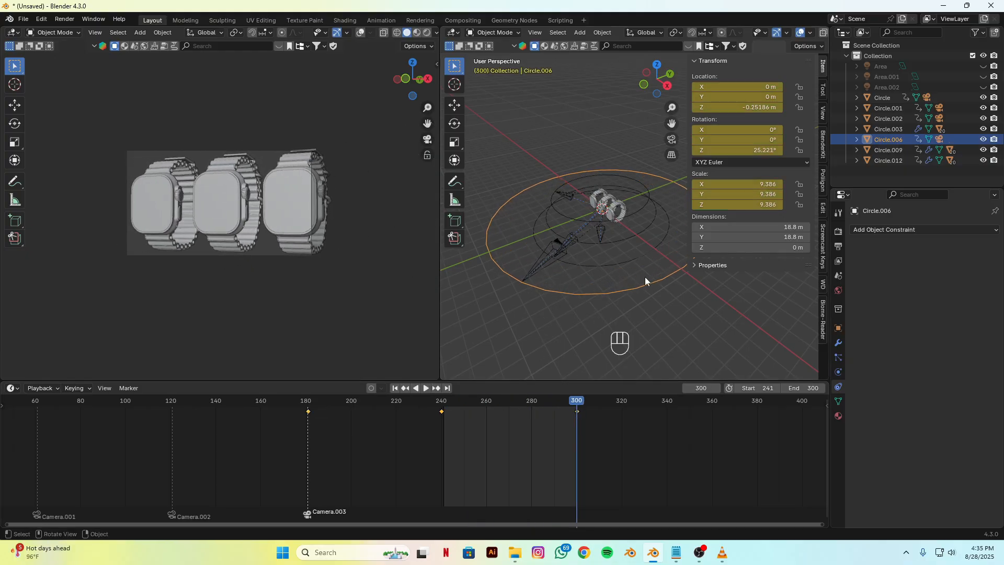
pyautogui.press('s')
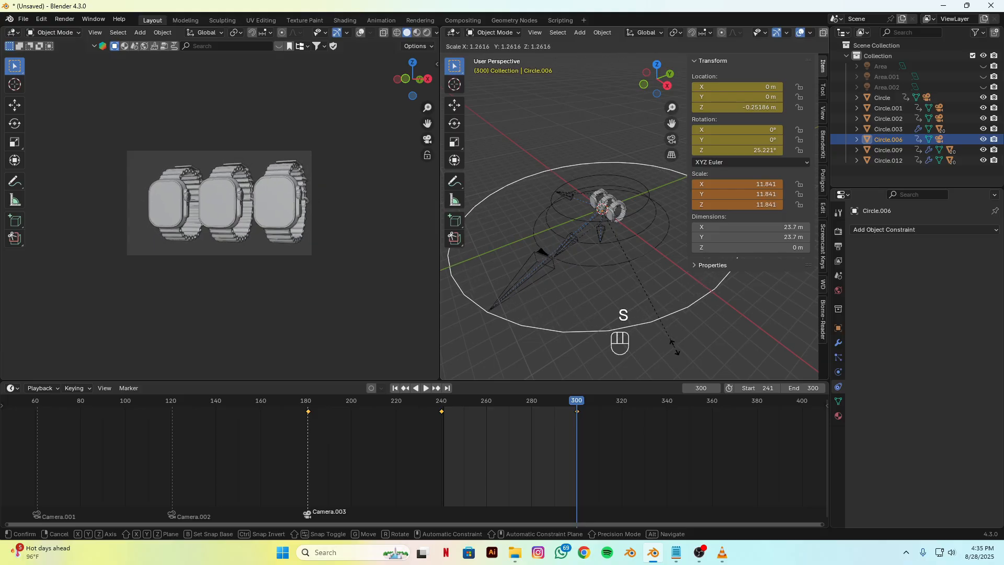
pyautogui.click(670, 358)
pyautogui.press('k')
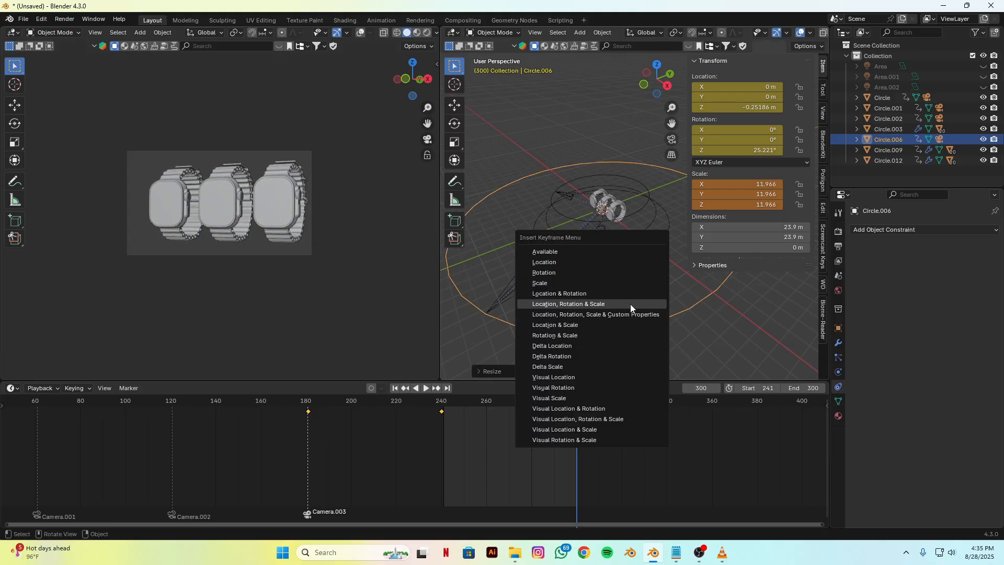
pyautogui.click(627, 306)
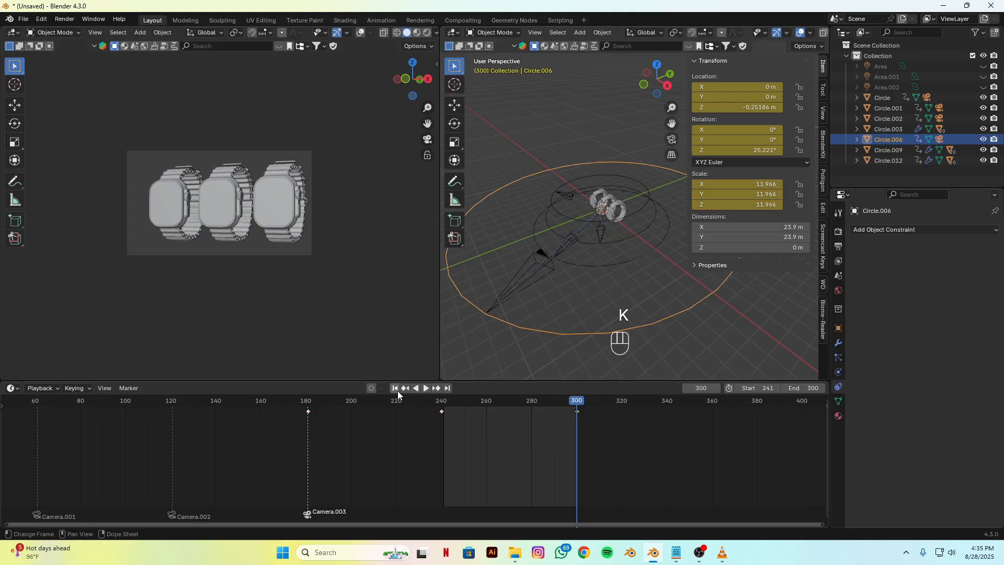
# Step: Play back the shot to preview the camera pull-back with the enlarged Circle.006 path
pyautogui.press('space')
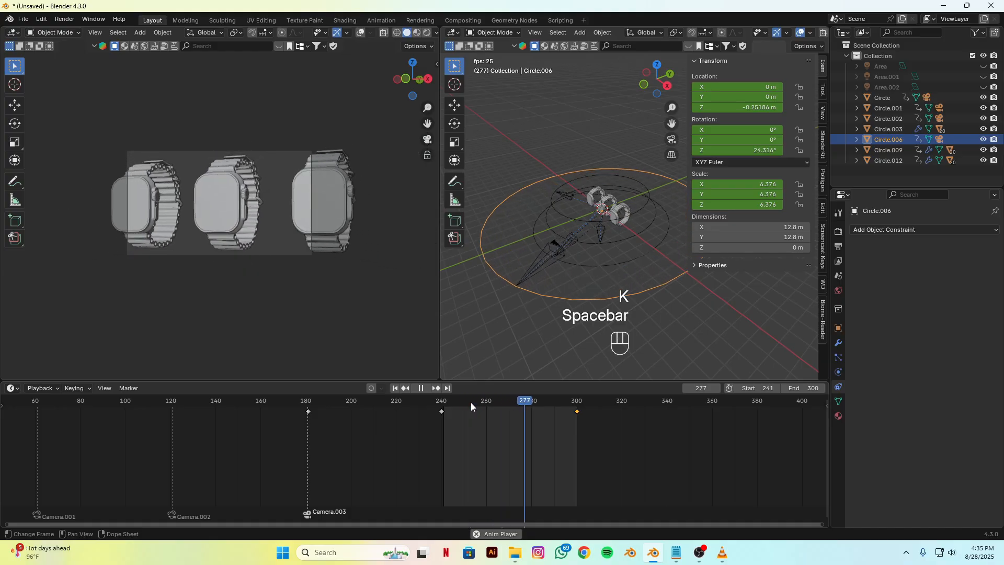
pyautogui.press('space')
# Step: At frame 300, move Circle.012 to about X 1.49 m, rotate it to about Z 69.5°, and keyframe its Location, Rotation & Scale
pyautogui.moveTo(544, 334); pyautogui.dragTo(611, 265, button='middle')
pyautogui.scroll(4, 651, 309)
pyautogui.click(629, 256)
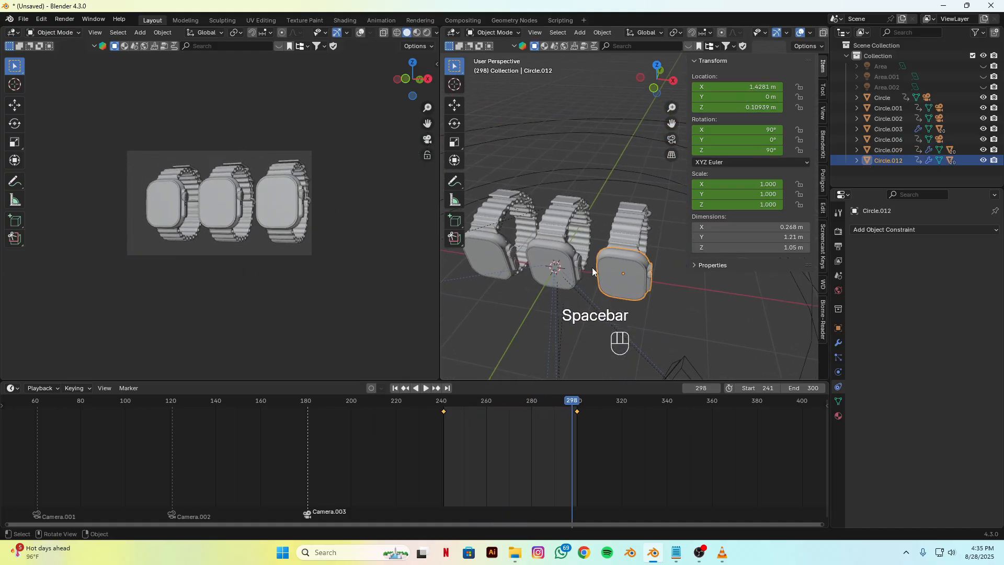
pyautogui.press('g')
pyautogui.press('x')
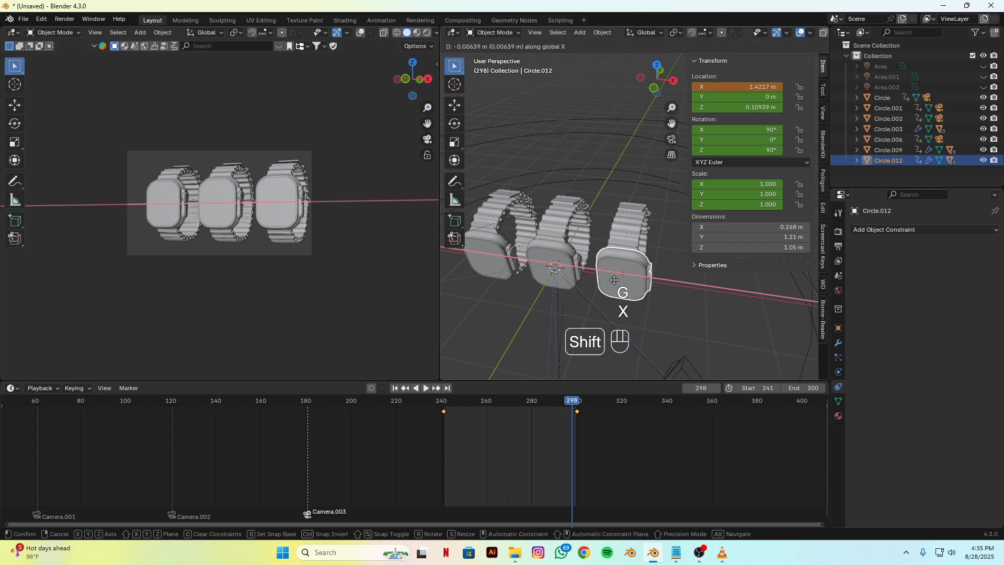
pyautogui.click(660, 292)
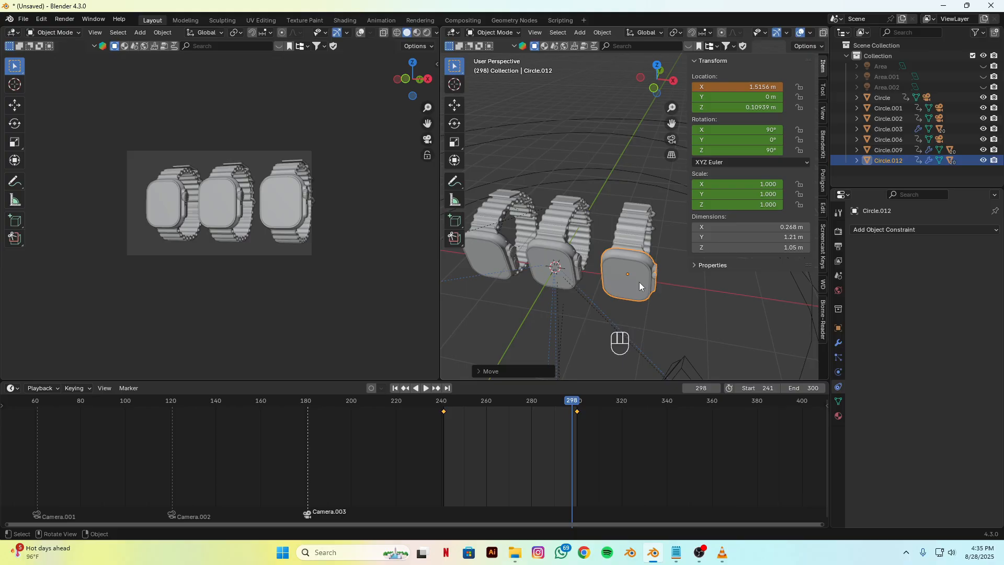
pyautogui.press('r')
pyautogui.press('z')
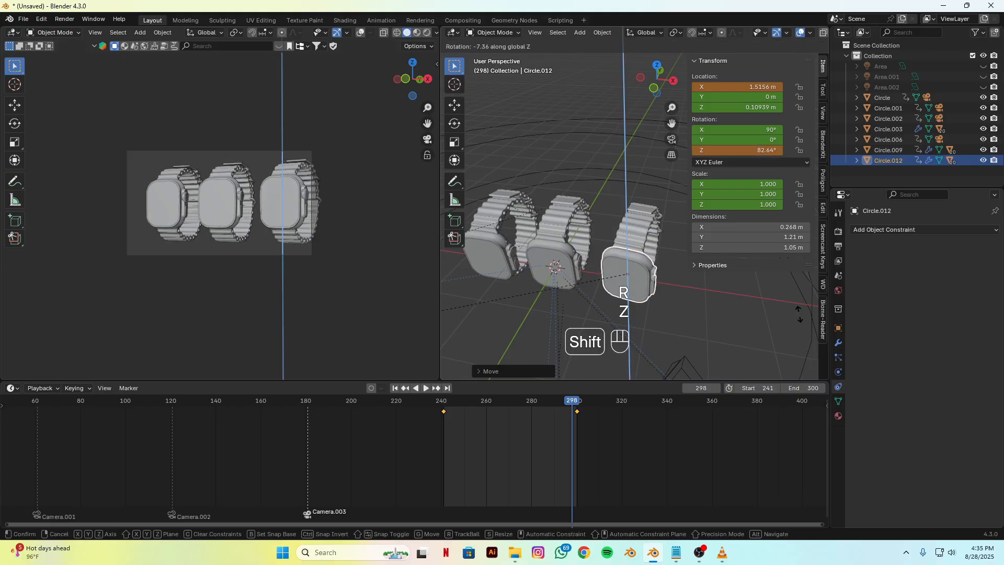
pyautogui.press('k')
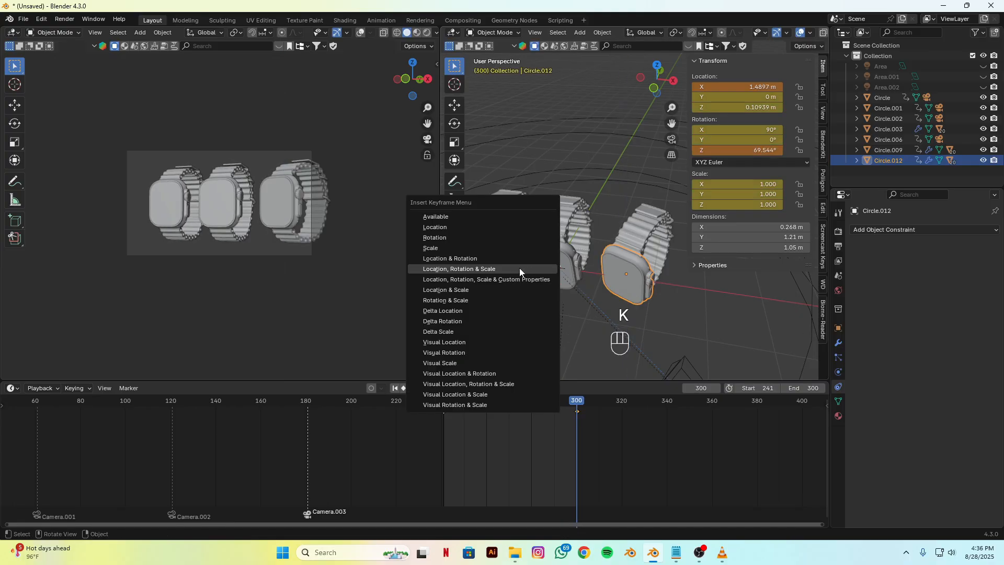
pyautogui.click(519, 268)
# Step: At frame 241, rotate the middle watch Circle.003 to about Z 76.16° and keyframe its Location, Rotation & Scale
pyautogui.moveTo(570, 399); pyautogui.dragTo(583, 417)
pyautogui.click(572, 250)
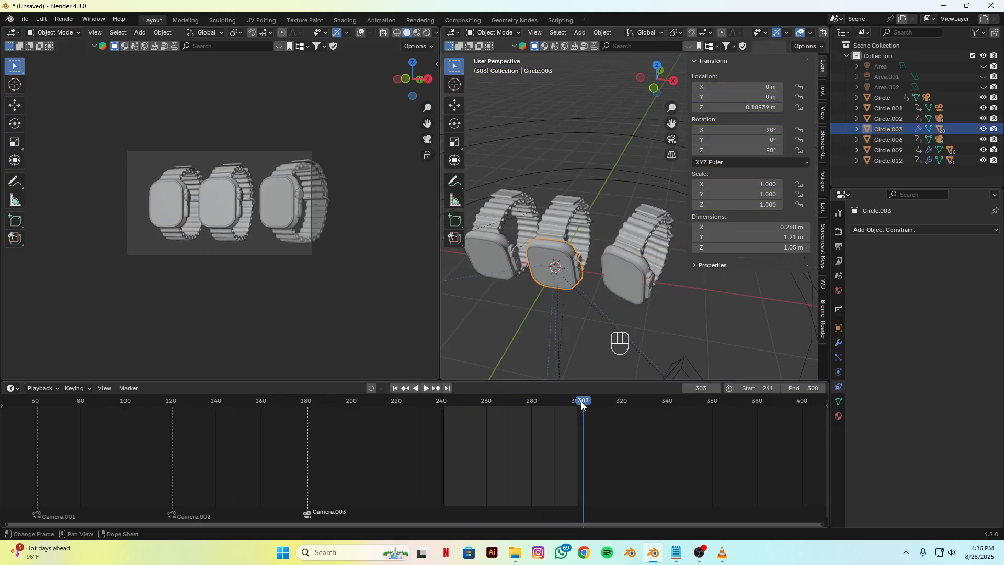
pyautogui.press('space')
pyautogui.moveTo(447, 420)
pyautogui.mouseDown()
pyautogui.moveTo(460, 419)
pyautogui.moveTo(444, 420)
pyautogui.mouseUp()
pyautogui.press('r')
pyautogui.press('z')
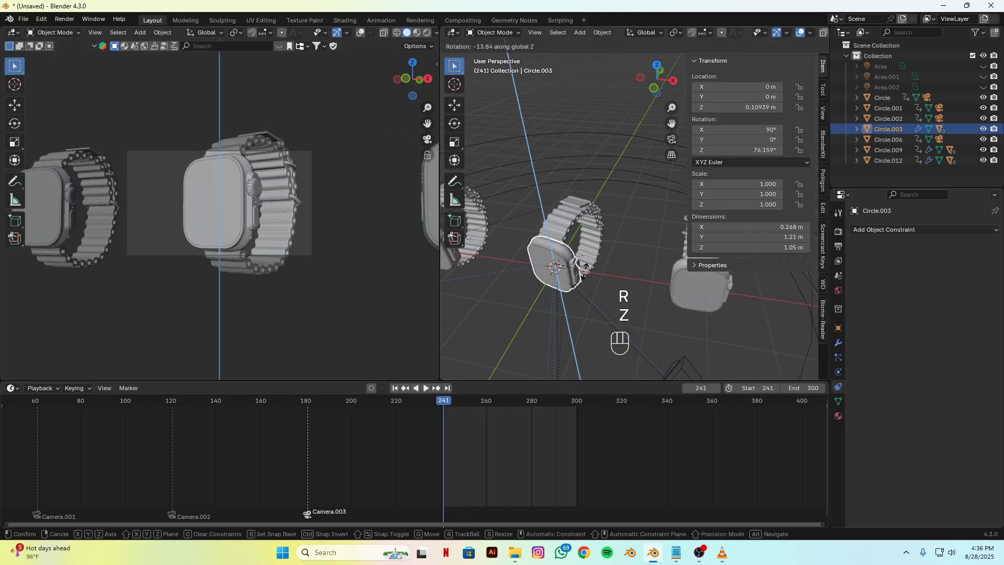
pyautogui.click(585, 272)
pyautogui.press('k')
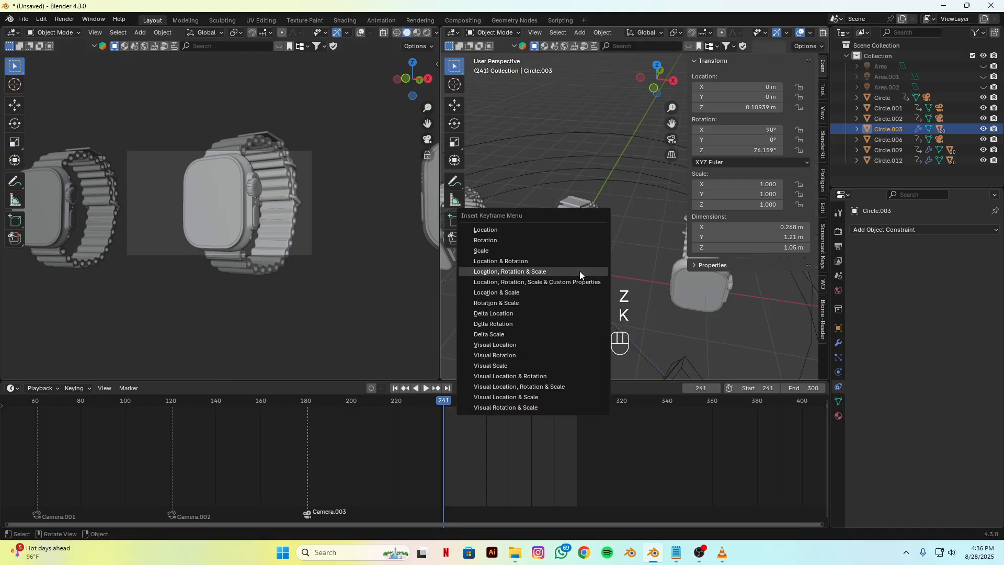
pyautogui.click(579, 271)
# Step: Play back the shot to check the middle watch's new angle
pyautogui.press('space')
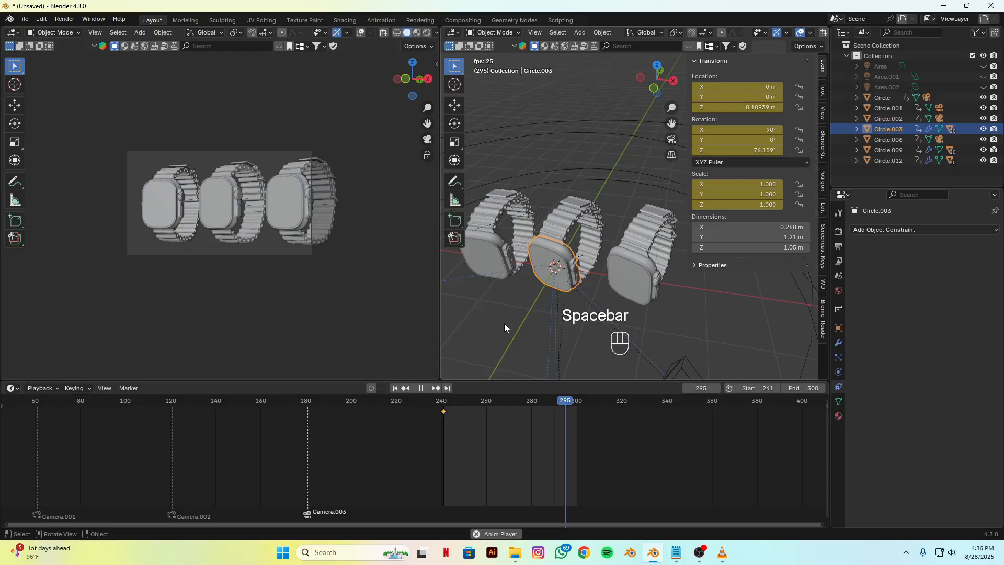
pyautogui.press('space')
pyautogui.scroll(-4, 560, 231)
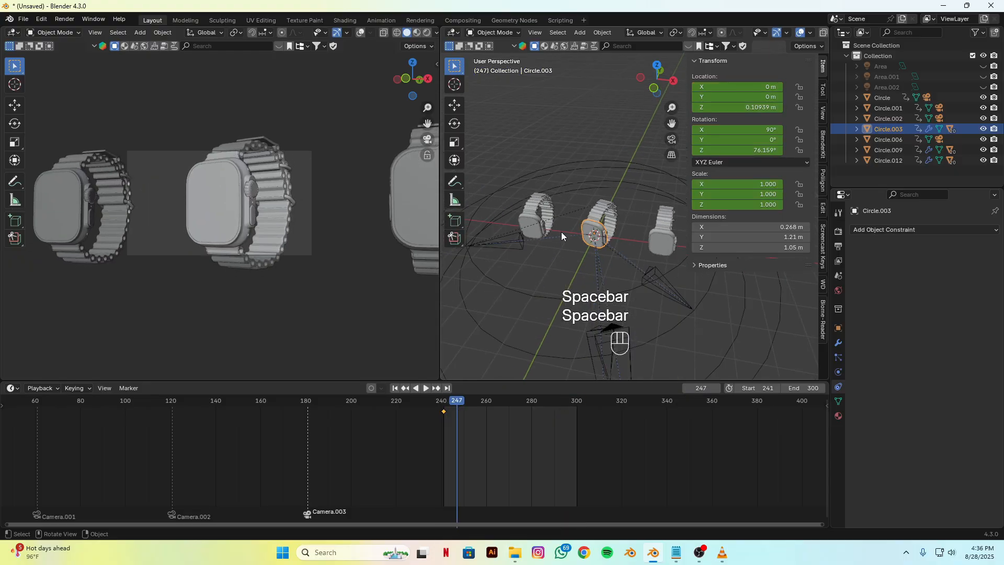
# Step: At frame 300, move Circle.009 to about X -1.567 m, rotate it to about Z 81.5°, and keyframe its Location, Rotation & Scale
pyautogui.click(538, 217)
pyautogui.moveTo(457, 406); pyautogui.dragTo(575, 406)
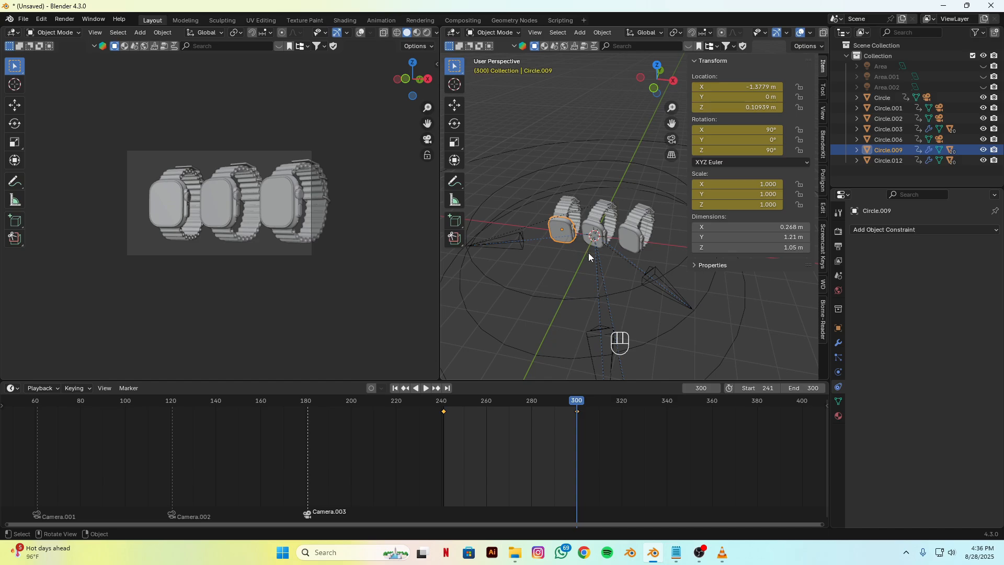
pyautogui.press('g')
pyautogui.press('x')
pyautogui.press('shift')
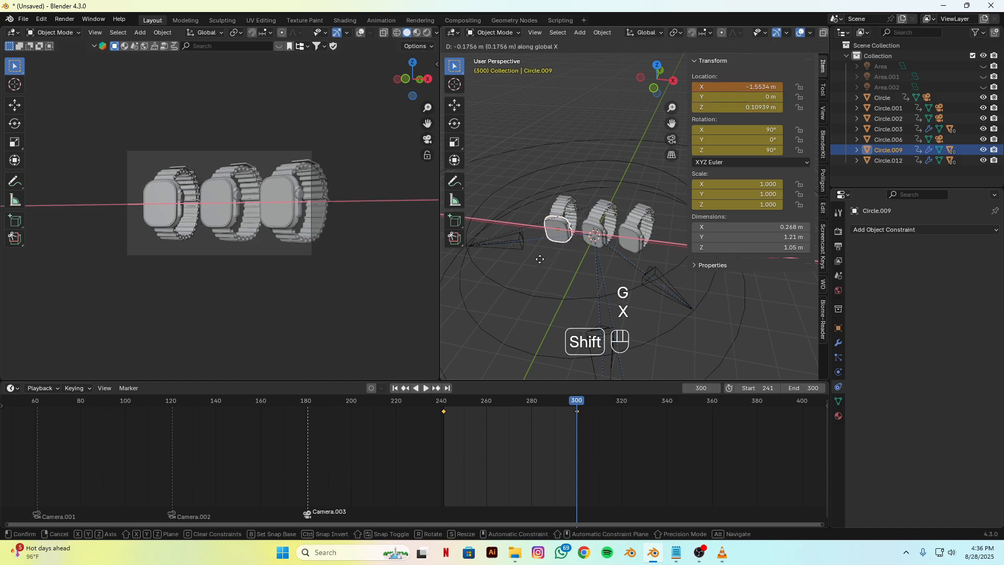
pyautogui.click(537, 259)
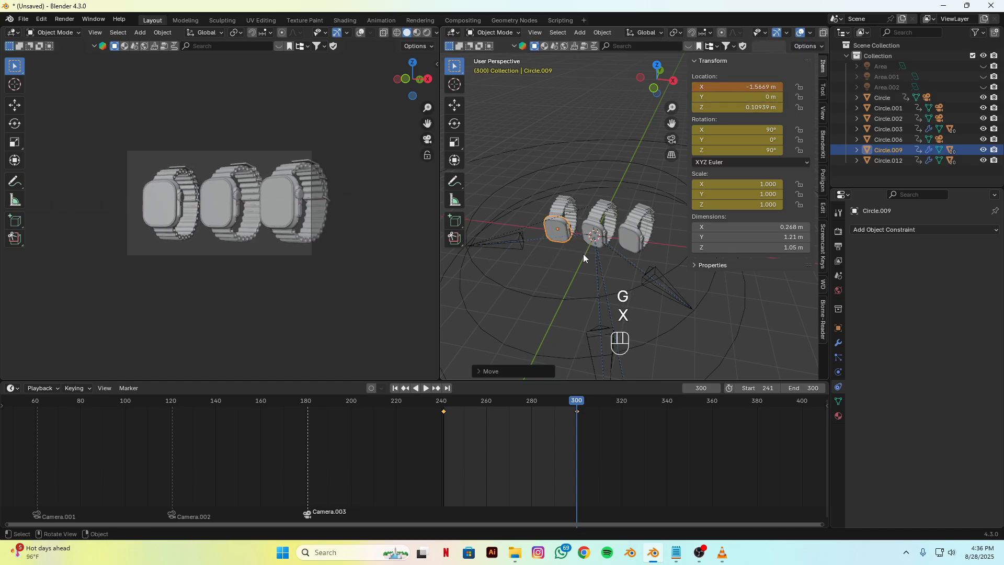
pyautogui.press('r')
pyautogui.press('z')
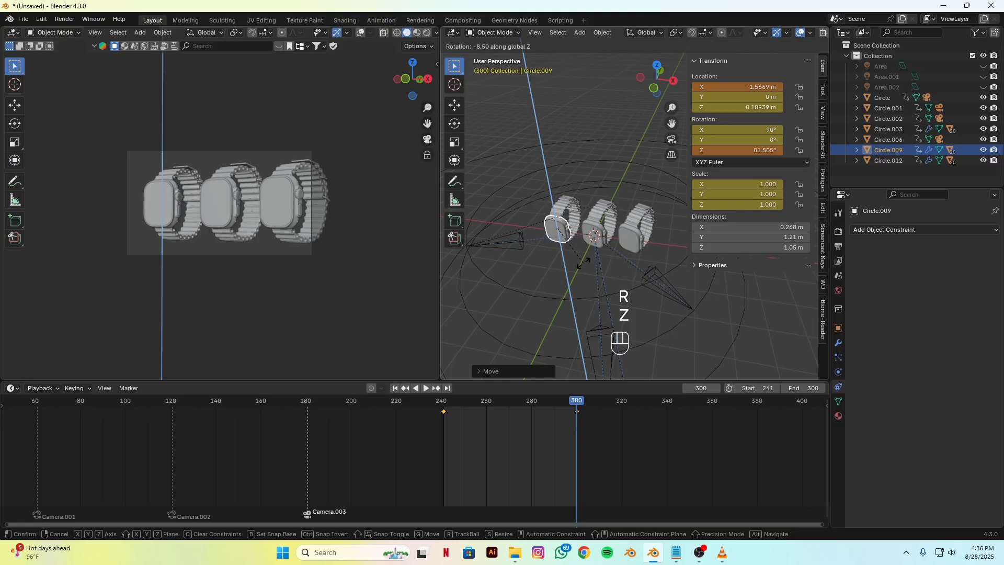
pyautogui.click(583, 262)
pyautogui.press('k')
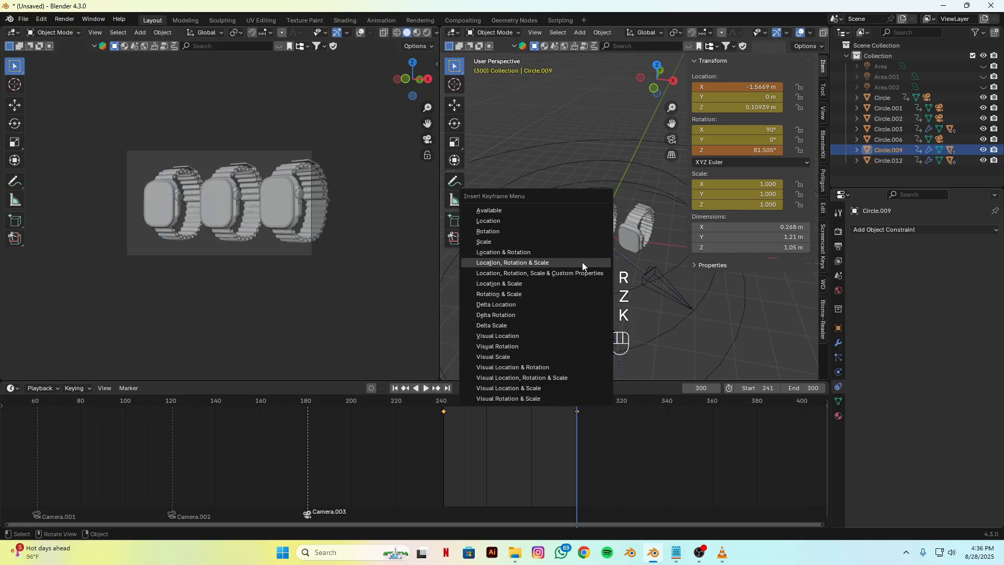
pyautogui.click(580, 262)
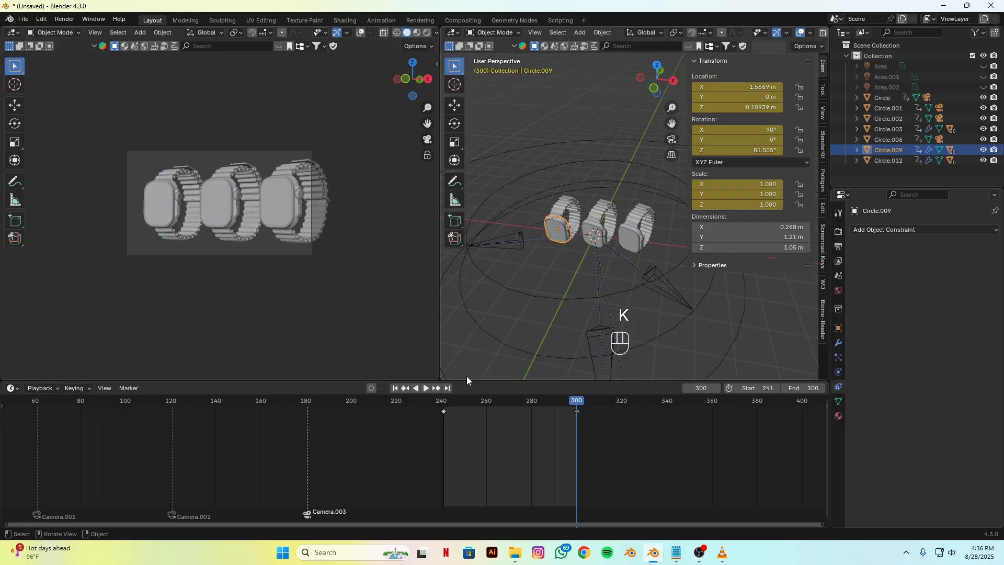
# Step: Play back the shot from frame 241 to review the adjusted motion of the watch copies
pyautogui.click(395, 388)
pyautogui.press('space')
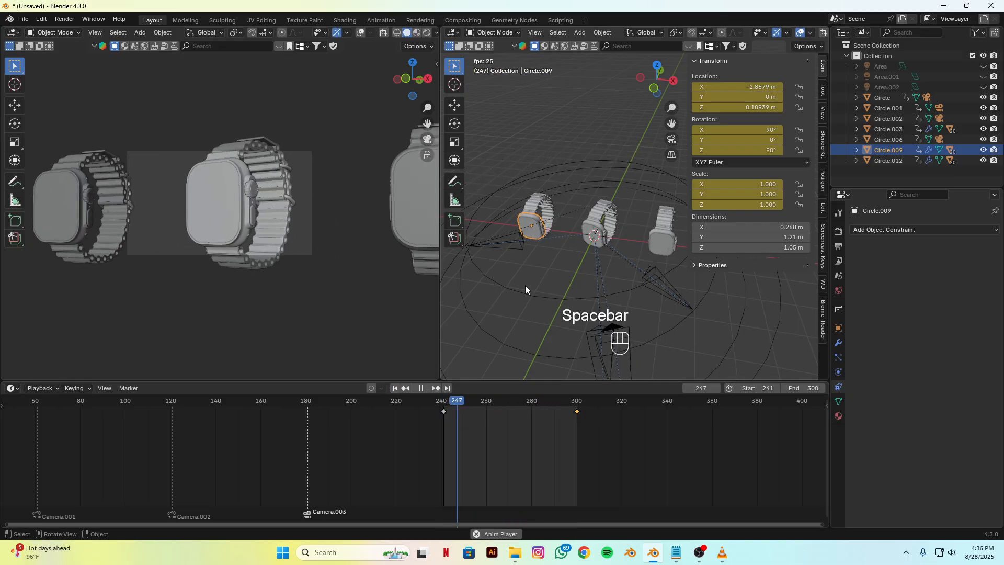
pyautogui.press('space')
# Step: Add a cube-shaped empty at the world origin and scale it up to about 2.29 around the watches
pyautogui.moveTo(455, 401); pyautogui.dragTo(575, 412)
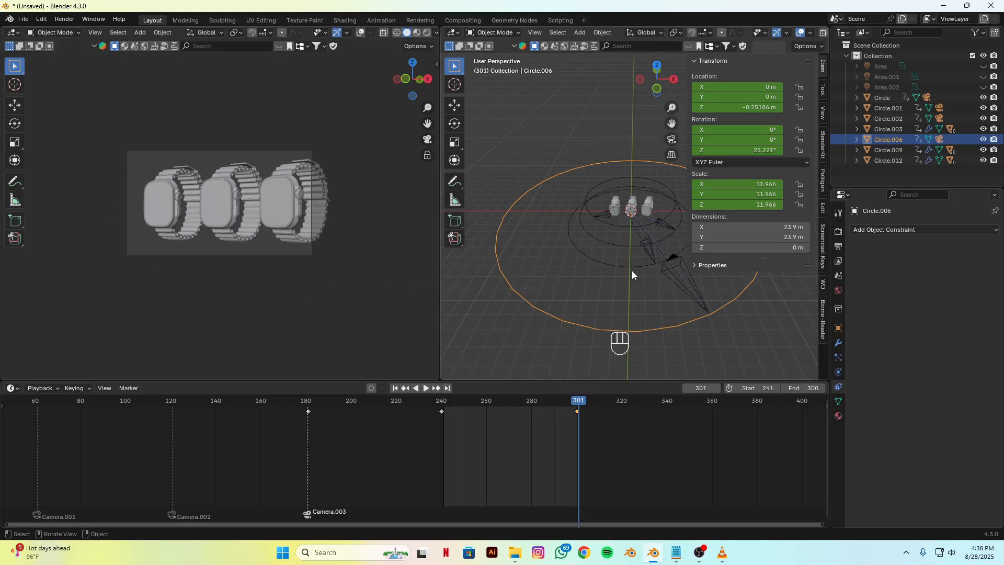
pyautogui.keyDown('alt'); pyautogui.keyDown('shift'); pyautogui.moveTo(617, 272); pyautogui.dragTo(598, 306, button='middle'); pyautogui.keyUp('shift'); pyautogui.keyUp('alt')
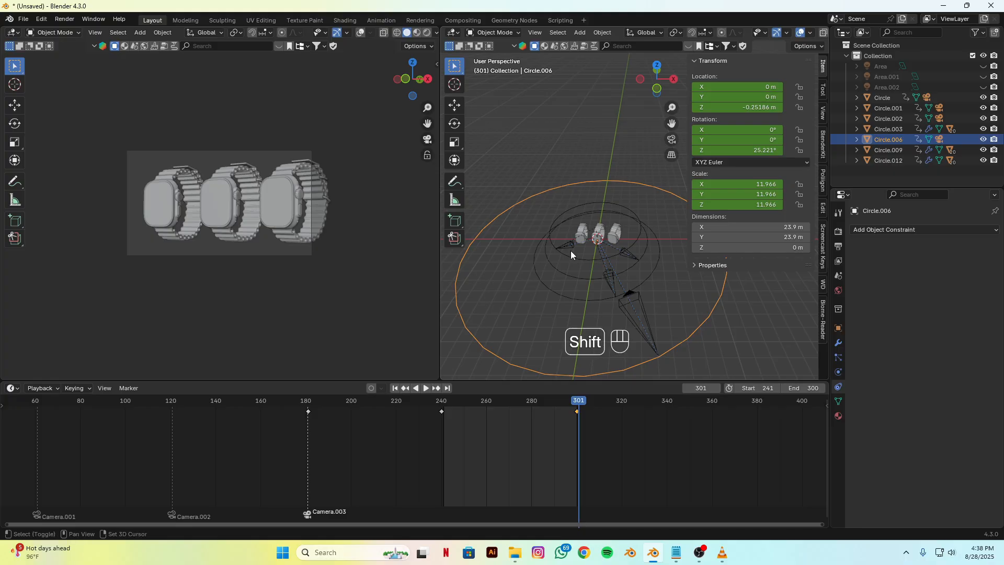
pyautogui.hotkey('shift', 'a')
pyautogui.moveTo(546, 356)
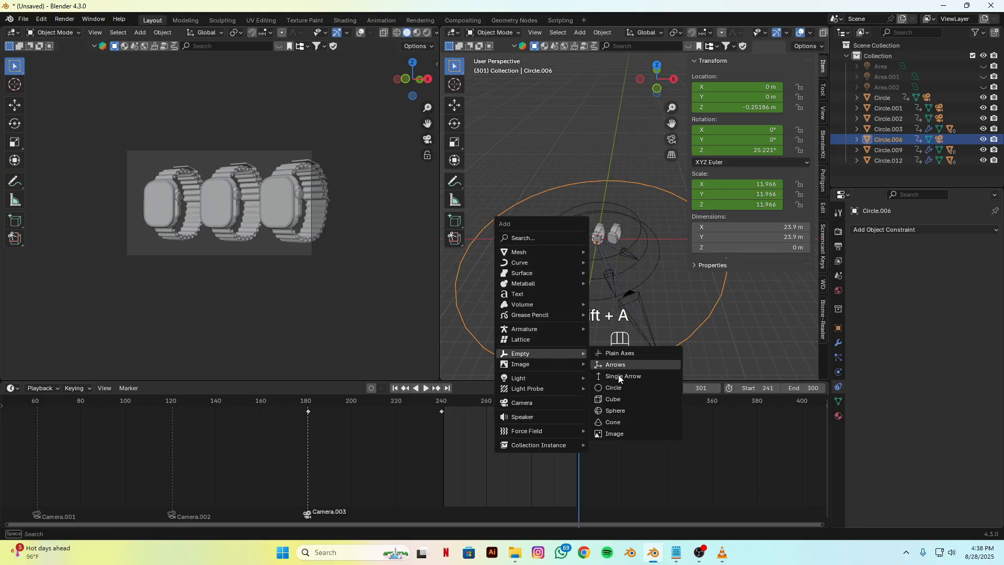
pyautogui.click(614, 401)
pyautogui.press('s')
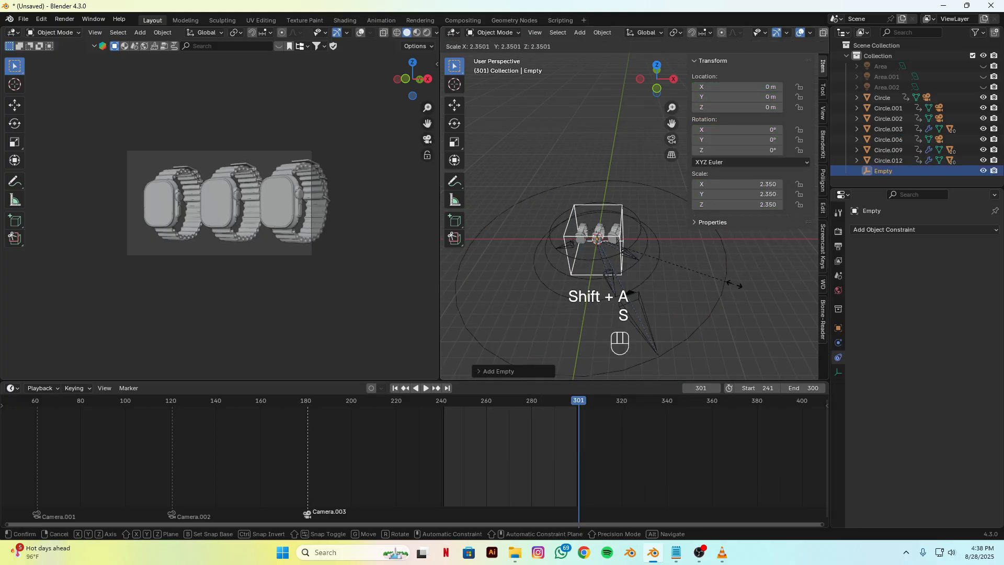
pyautogui.click(734, 284)
# Step: Set the Track To constraint target of Camera.003 to the new cube empty
pyautogui.click(645, 312)
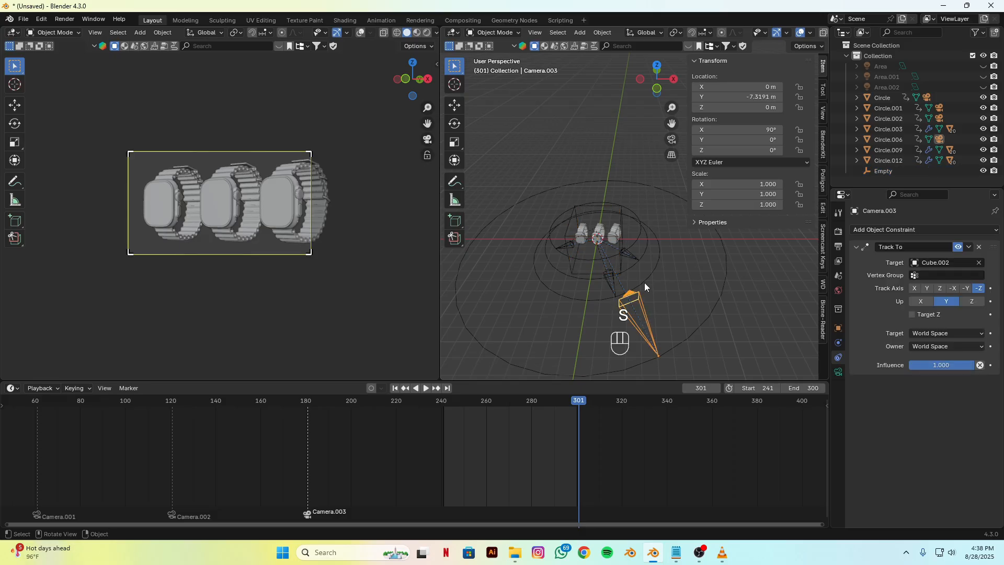
pyautogui.scroll(3, 597, 281)
pyautogui.keyDown('shift'); pyautogui.moveTo(572, 277); pyautogui.dragTo(603, 267, button='middle'); pyautogui.keyUp('shift')
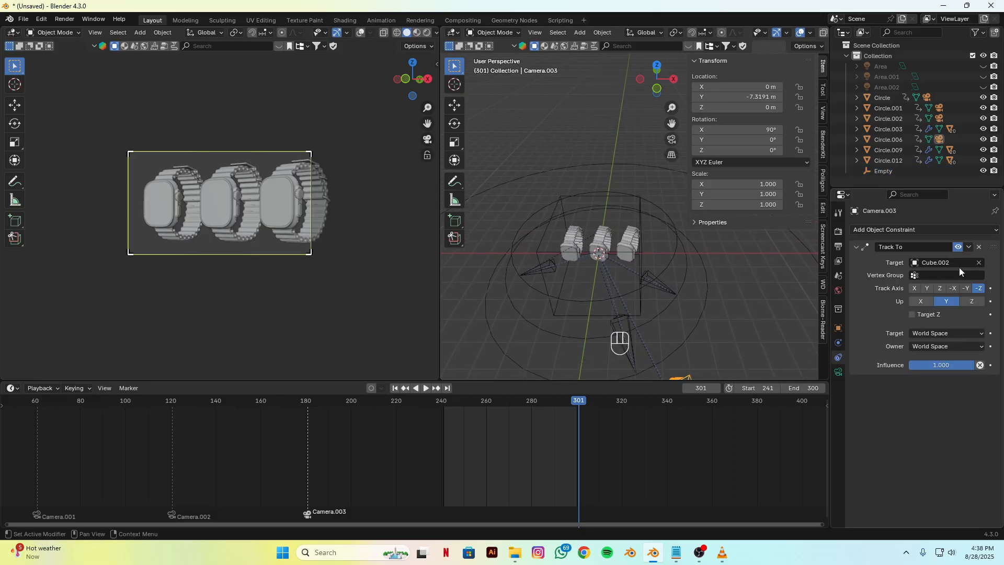
pyautogui.click(978, 262)
pyautogui.click(978, 262)
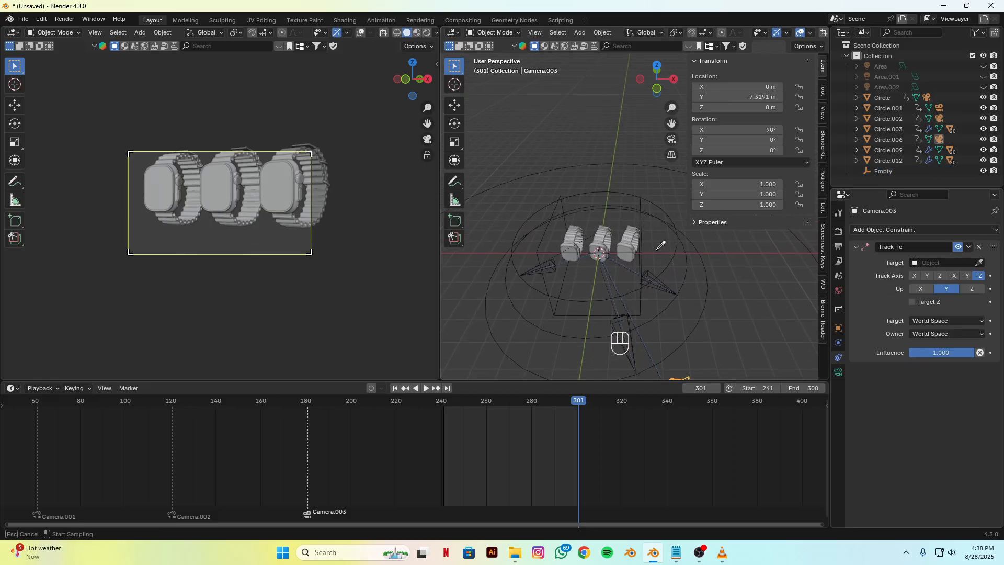
pyautogui.click(640, 254)
pyautogui.hotkey('ctrl', 'z')
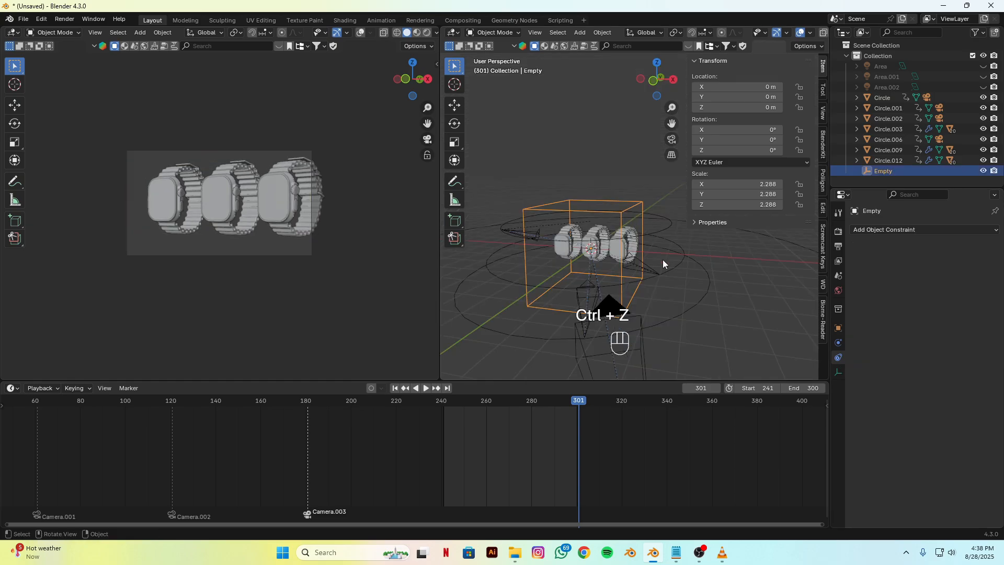
# Step: Move the cube empty along X to about 0.373 m to fit all three watches in the camera frame
pyautogui.press('g')
pyautogui.press('x')
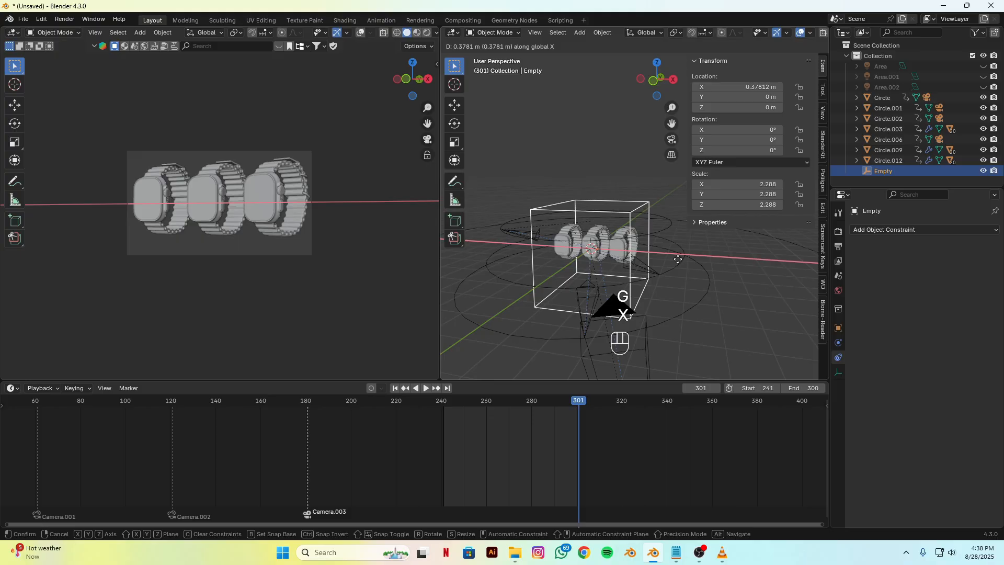
pyautogui.click(678, 258)
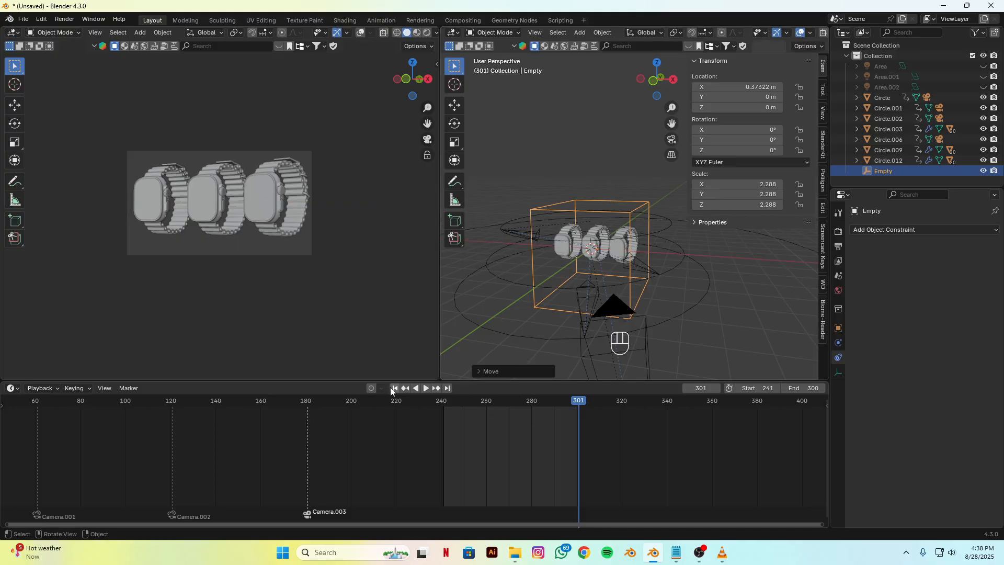
# Step: Play back the shot and scrub to frame 300 to check the camera framing
pyautogui.press('space')
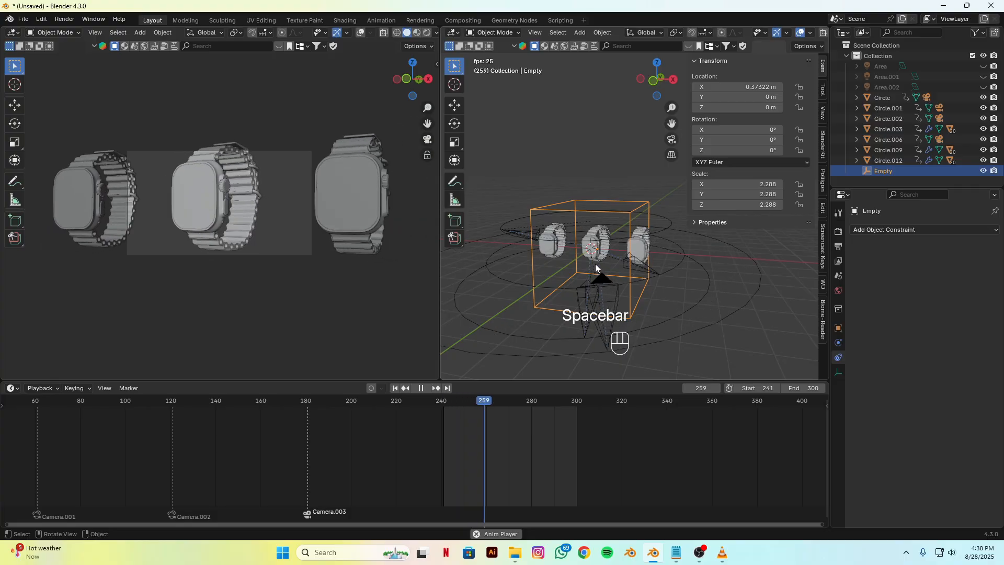
pyautogui.press('space')
pyautogui.moveTo(494, 405); pyautogui.dragTo(577, 412)
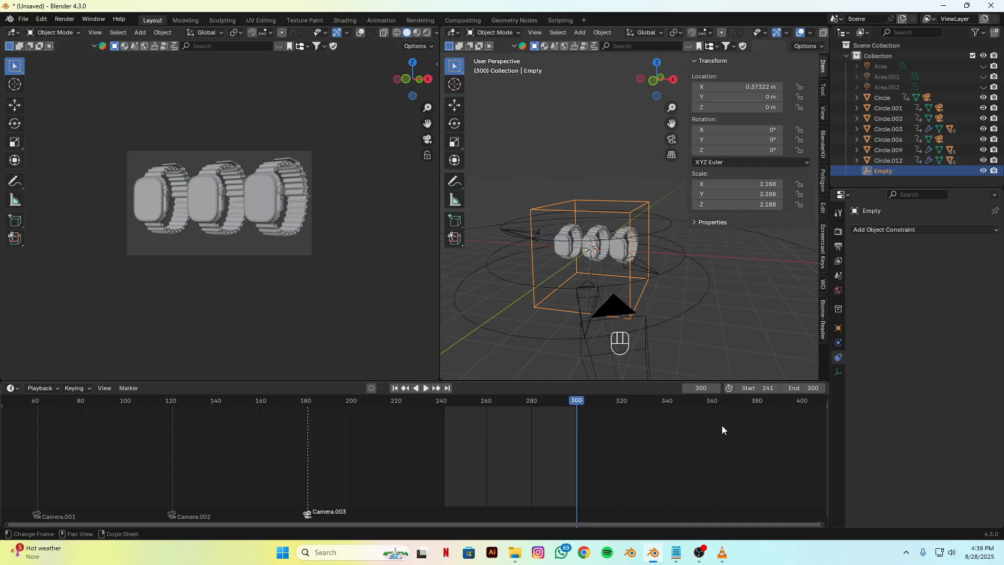
# Step: Set the scene's start frame to 1 and play the whole animation from the beginning
pyautogui.click(767, 388)
pyautogui.write('1')
pyautogui.press('Return')
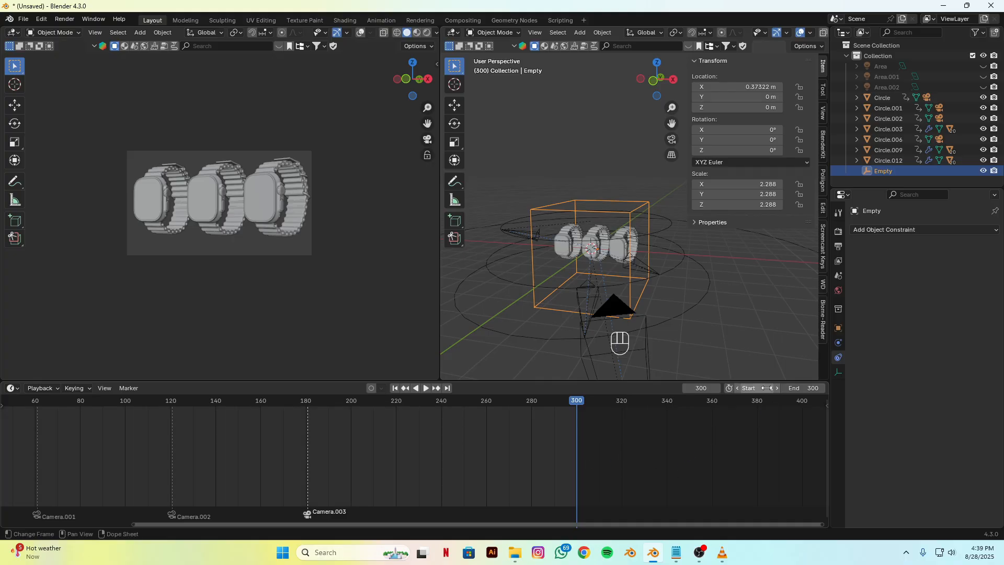
pyautogui.click(395, 388)
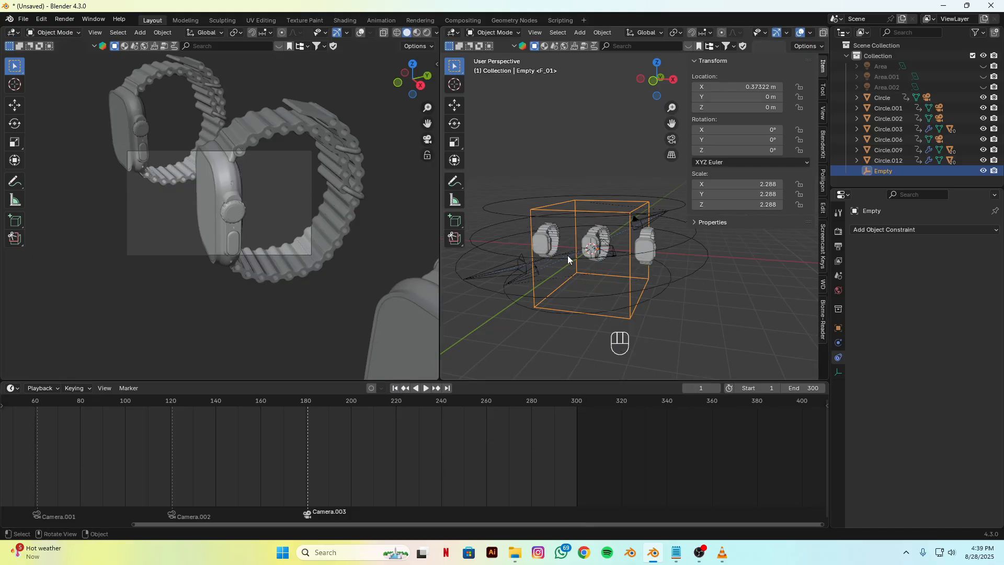
pyautogui.press('space')
pyautogui.press('space')
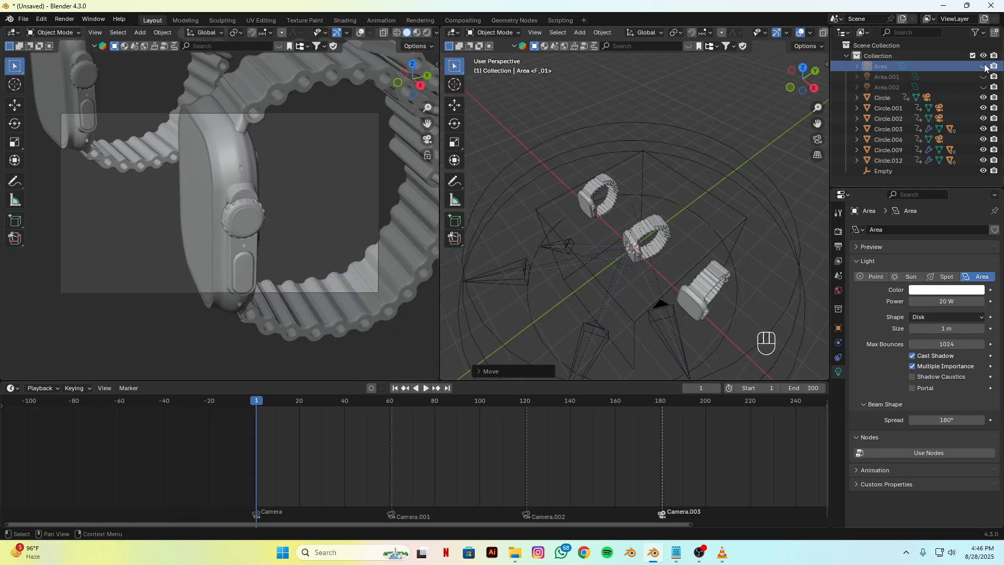
# Step: Unhide the Area, Area.001 and Area.002 lights and switch the camera viewport to Rendered shading
pyautogui.moveTo(985, 66); pyautogui.dragTo(983, 87)
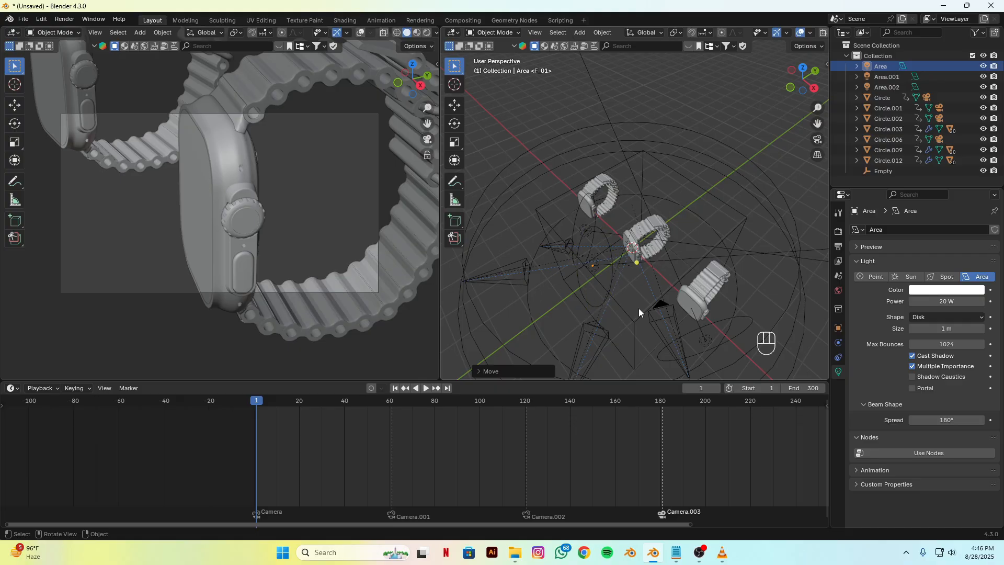
pyautogui.keyDown('alt'); pyautogui.moveTo(611, 324); pyautogui.dragTo(271, 292, button='middle'); pyautogui.keyUp('alt')
pyautogui.press('z')
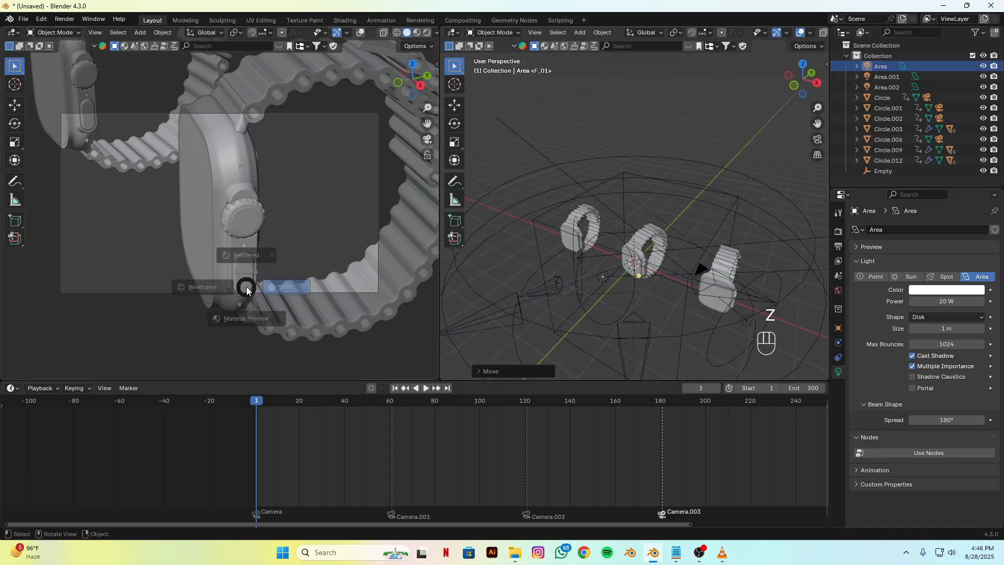
pyautogui.click(245, 226)
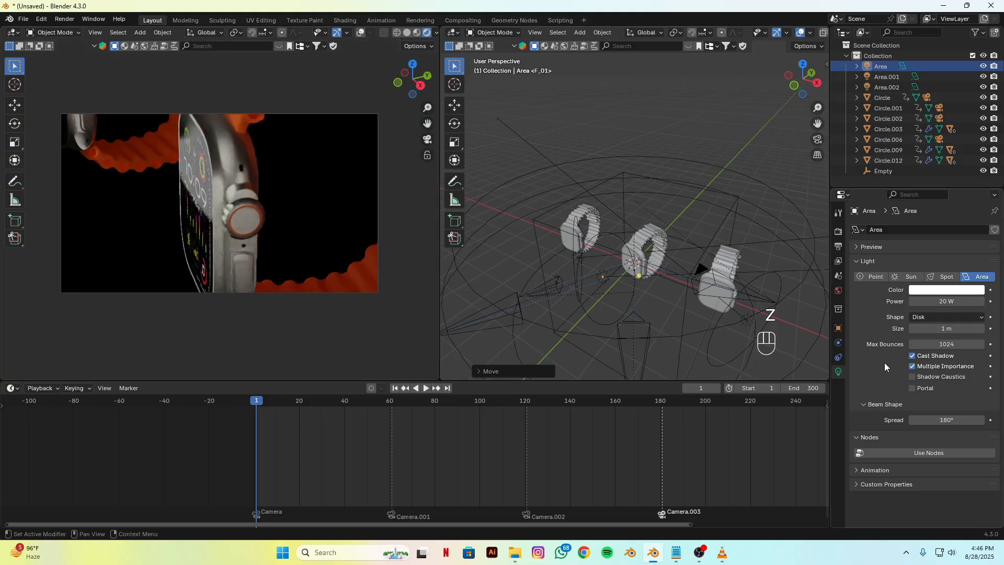
# Step: Open the scene's render settings
pyautogui.click(838, 231)
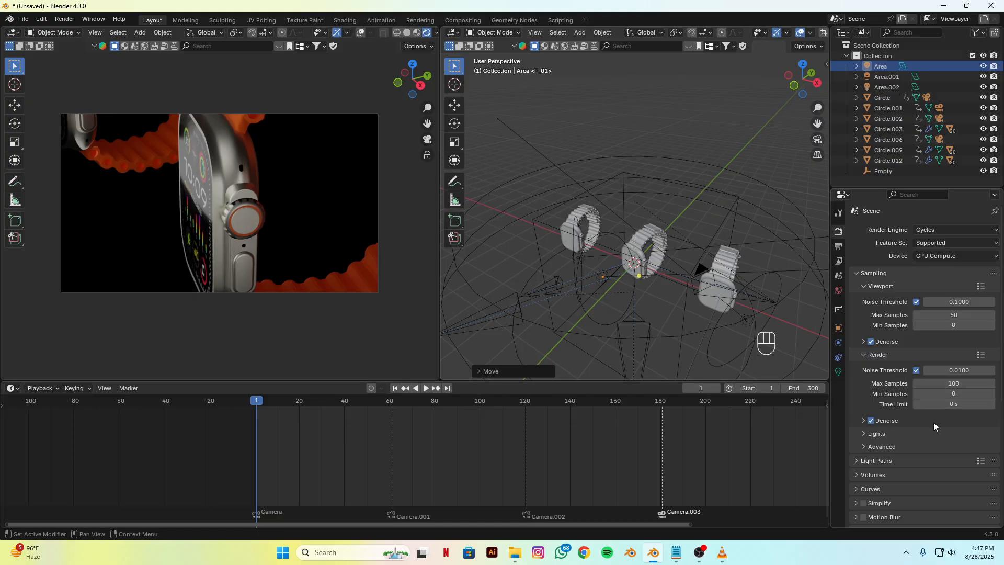
# Step: Look through the render settings down to the Color Management view transform
pyautogui.scroll(-4, 920, 417)
pyautogui.scroll(-6, 911, 413)
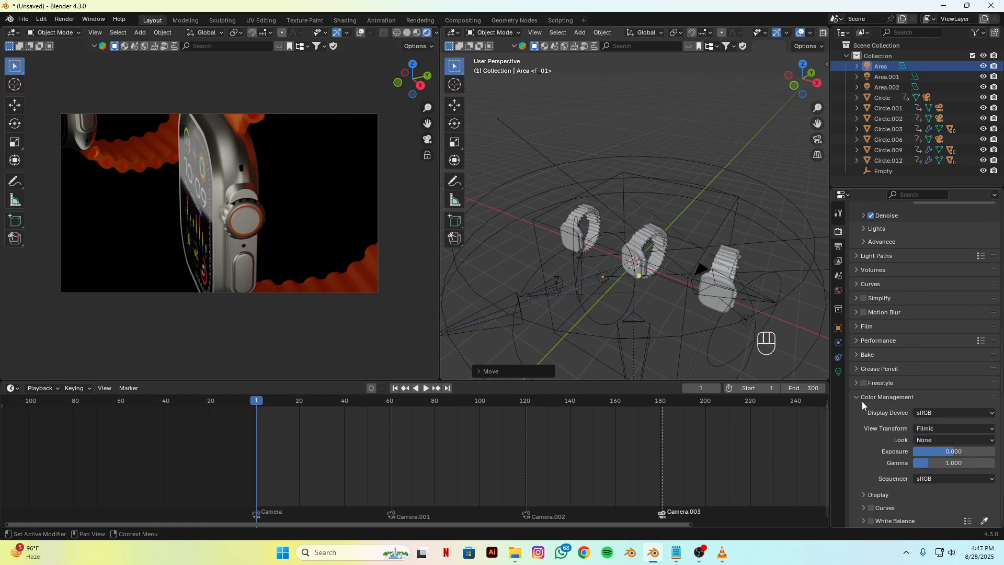
pyautogui.click(933, 430)
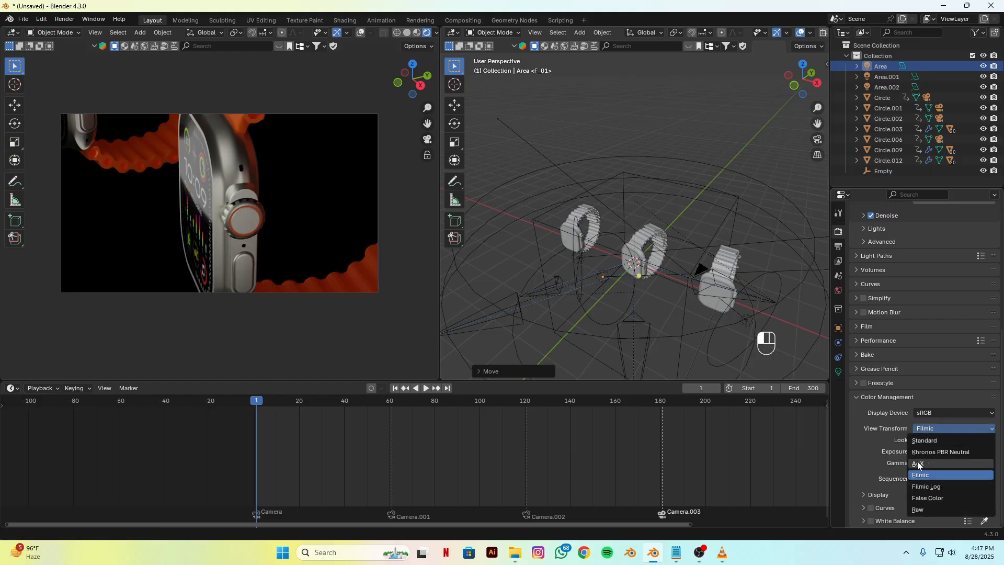
# Step: Clear the Area light's rotation and location and rotate it 90° about the global X axis
pyautogui.click(604, 280)
pyautogui.moveTo(599, 290)
pyautogui.keyDown('alt'); pyautogui.mouseDown()
pyautogui.moveTo(630, 320)
pyautogui.moveTo(641, 308)
pyautogui.moveTo(652, 317)
pyautogui.moveTo(574, 315)
pyautogui.moveTo(611, 288)
pyautogui.mouseUp(); pyautogui.keyUp('alt')
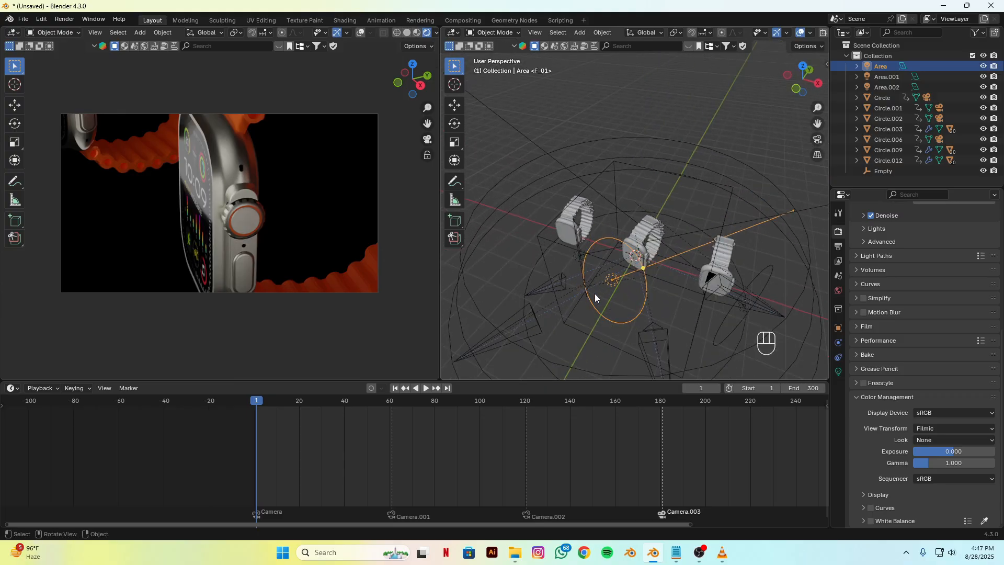
pyautogui.hotkey('alt', 'r')
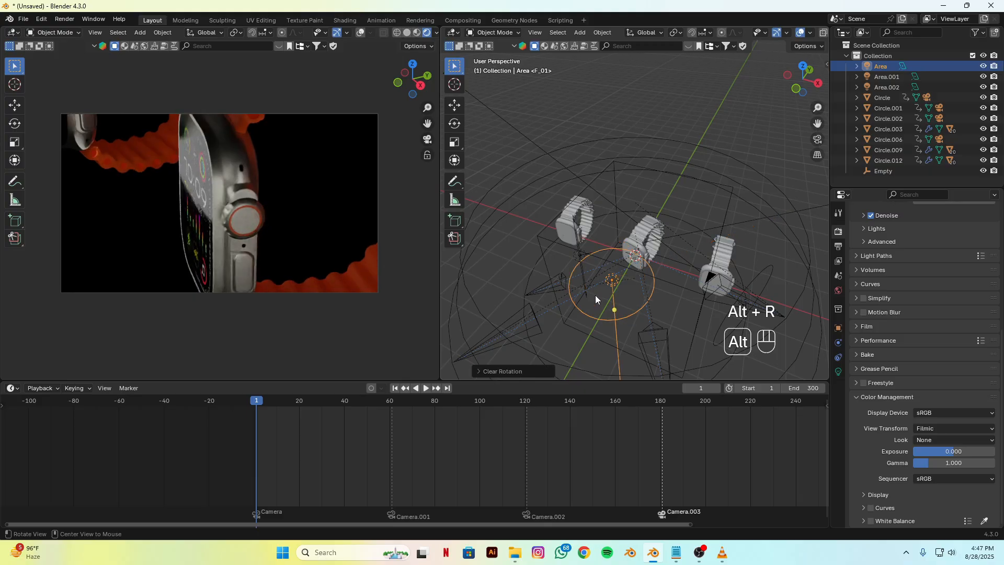
pyautogui.hotkey('alt', 'g')
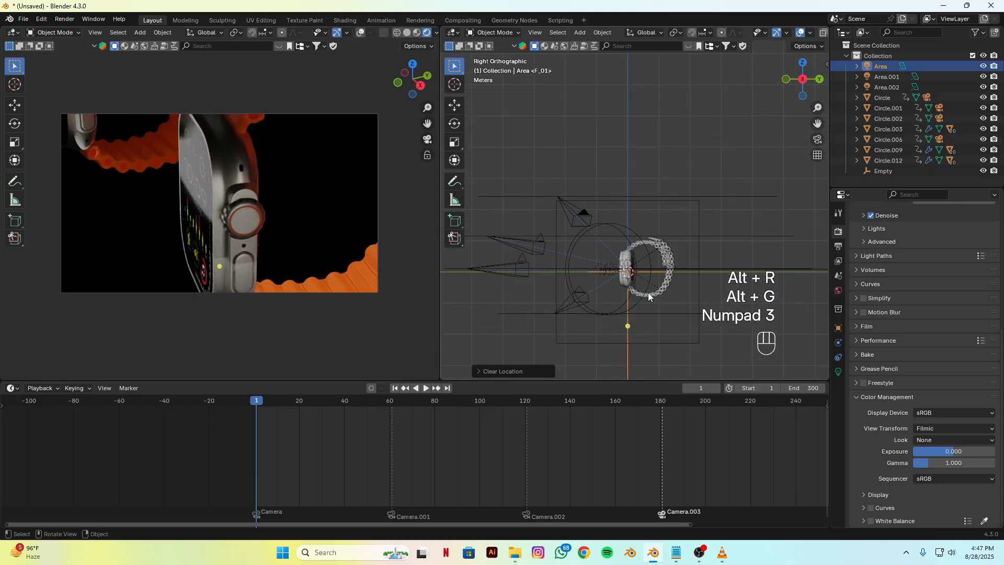
pyautogui.press('r')
pyautogui.press('x')
pyautogui.press('KP_9')
pyautogui.press('KP_0')
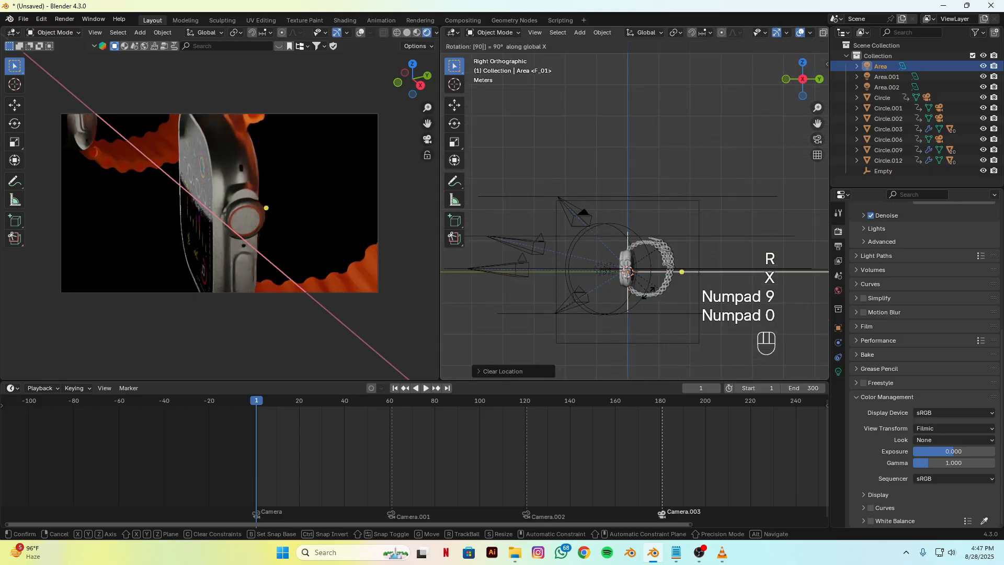
pyautogui.press('Return')
# Step: Move the Area light in negative Y so it stands in front of the middle watch
pyautogui.press('g')
pyautogui.press('y')
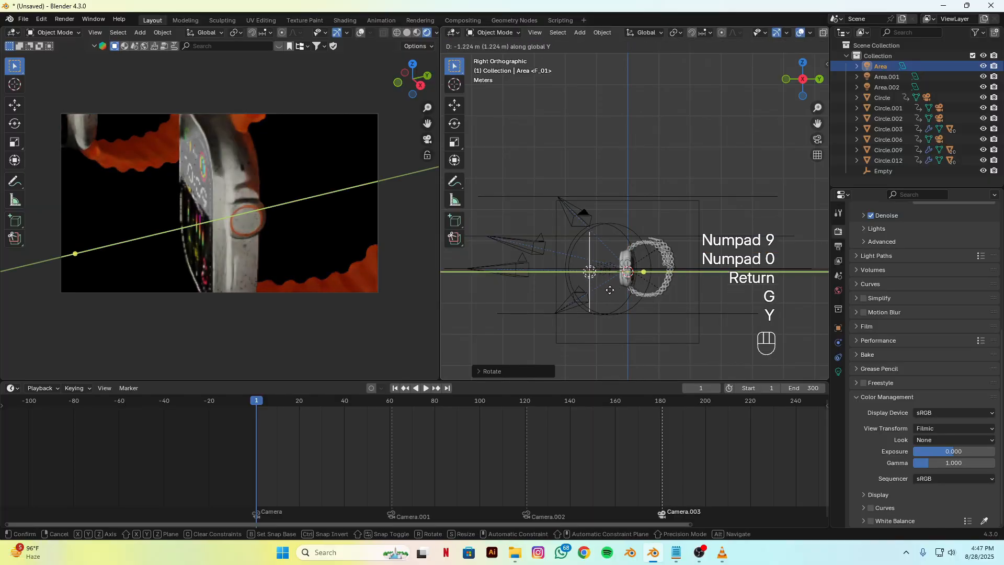
pyautogui.click(625, 292)
# Step: Select the Area.002 light and hide it from the viewport
pyautogui.keyDown('alt'); pyautogui.moveTo(629, 307); pyautogui.dragTo(710, 312, button='middle'); pyautogui.keyUp('alt')
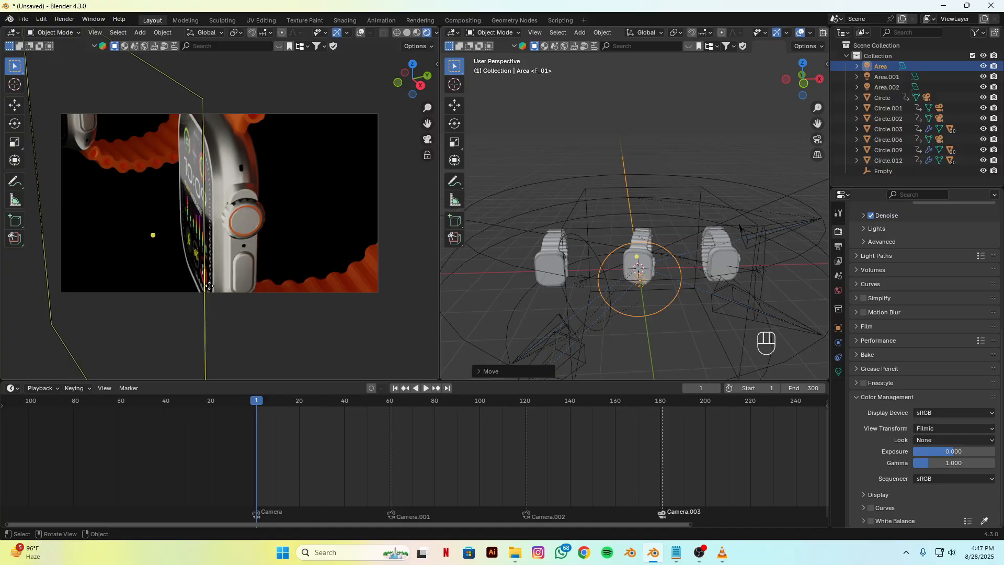
pyautogui.click(584, 289)
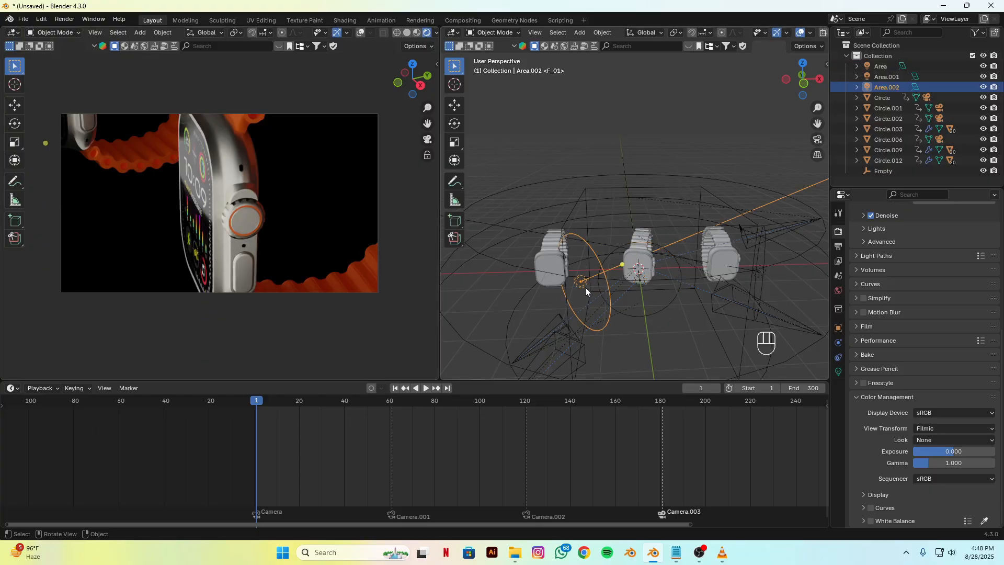
pyautogui.click(984, 87)
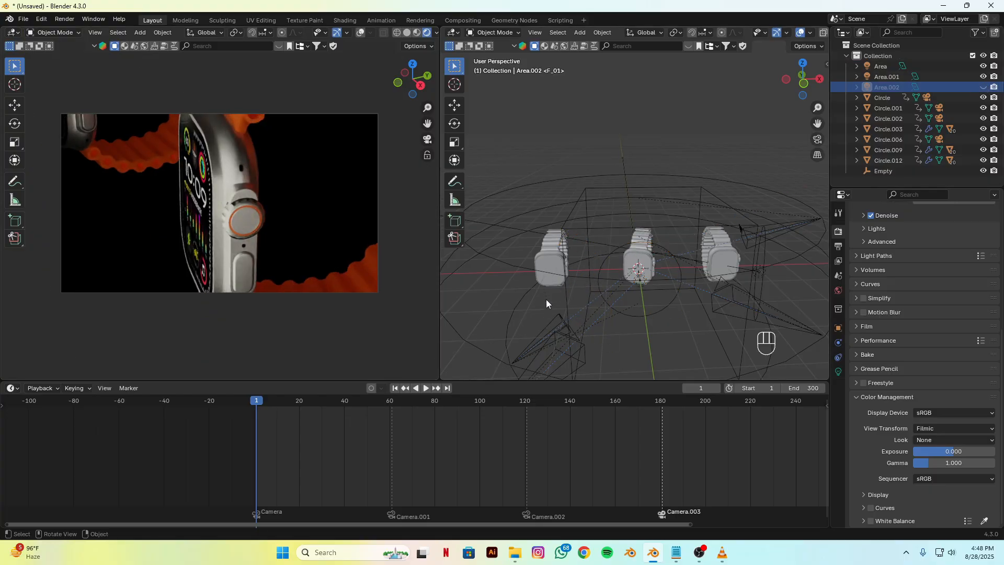
# Step: Move the Area.001 light about 1.1 m in negative X toward the middle watch
pyautogui.moveTo(547, 303); pyautogui.dragTo(702, 359, button='middle')
pyautogui.click(756, 315)
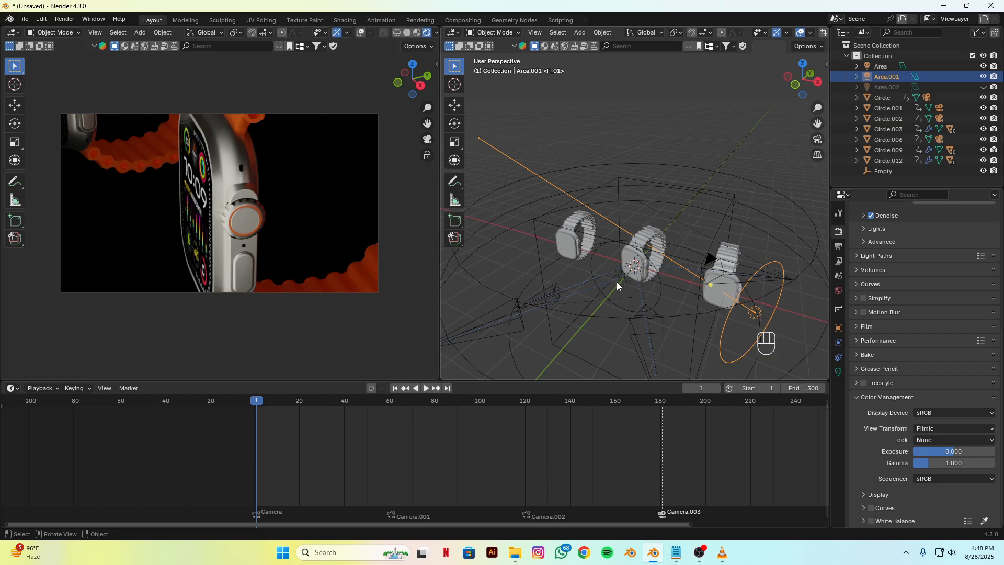
pyautogui.press('g')
pyautogui.press('x')
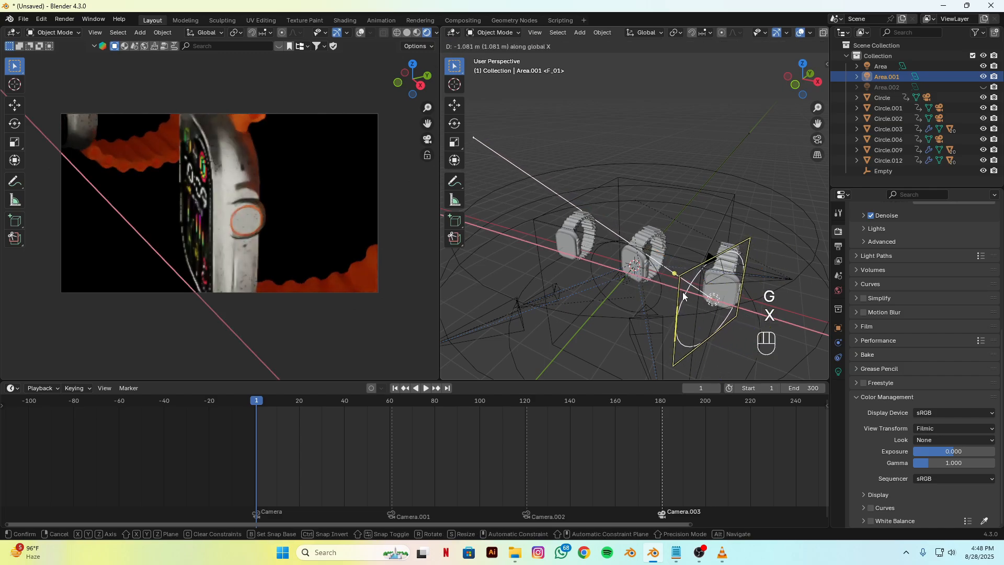
pyautogui.click(684, 294)
# Step: Set the Area light's power to 50 W
pyautogui.click(838, 371)
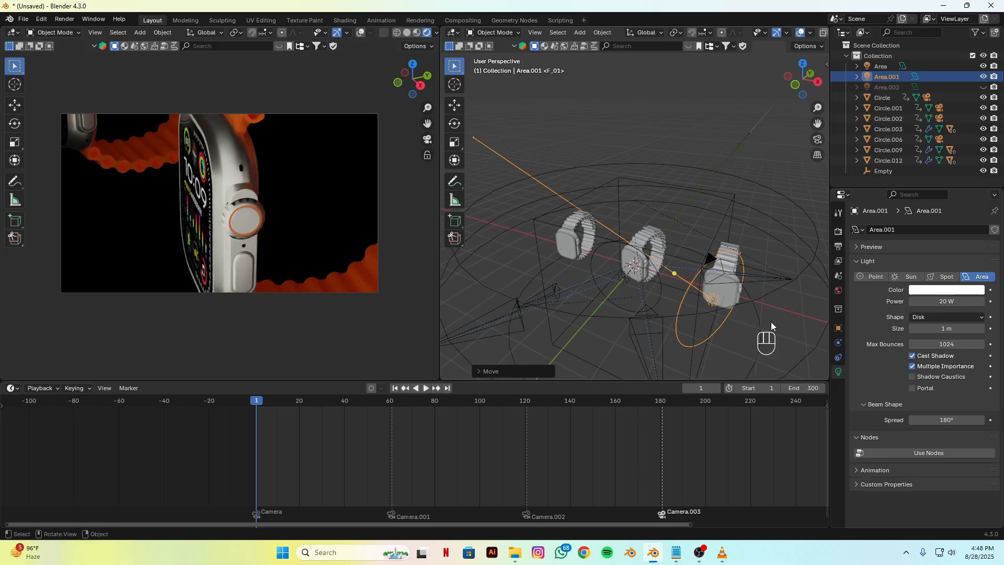
pyautogui.click(622, 278)
pyautogui.keyDown('alt'); pyautogui.moveTo(665, 297); pyautogui.dragTo(617, 302); pyautogui.keyUp('alt')
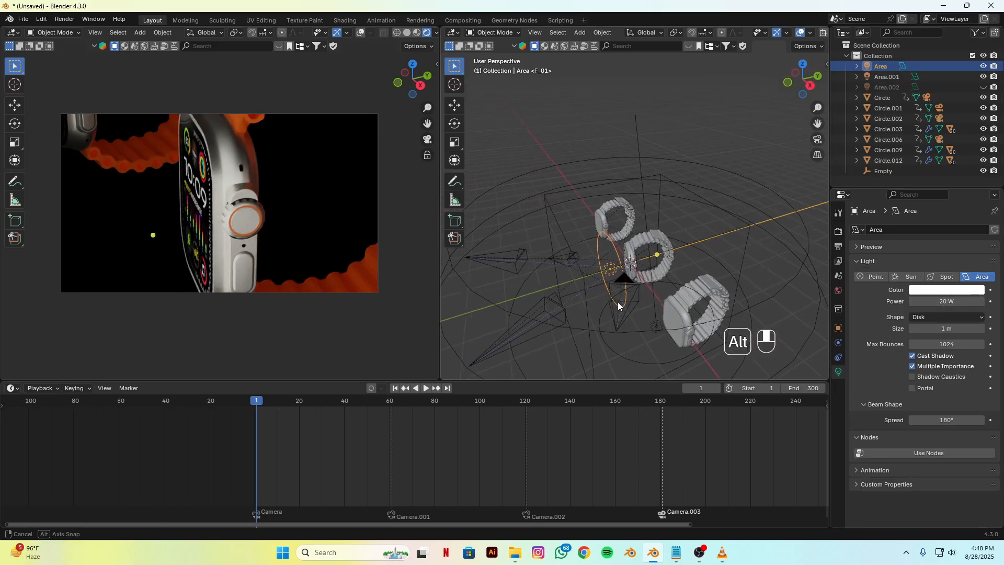
pyautogui.click(943, 304)
pyautogui.write('50')
pyautogui.press('Return')
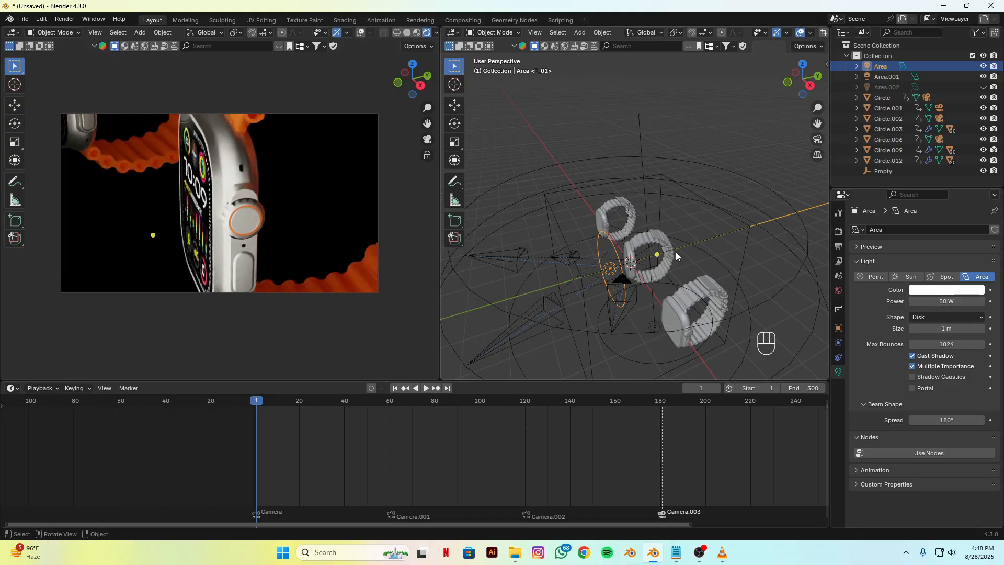
# Step: Move the Area light farther away from the middle watch in negative Y
pyautogui.press('g')
pyautogui.press('y')
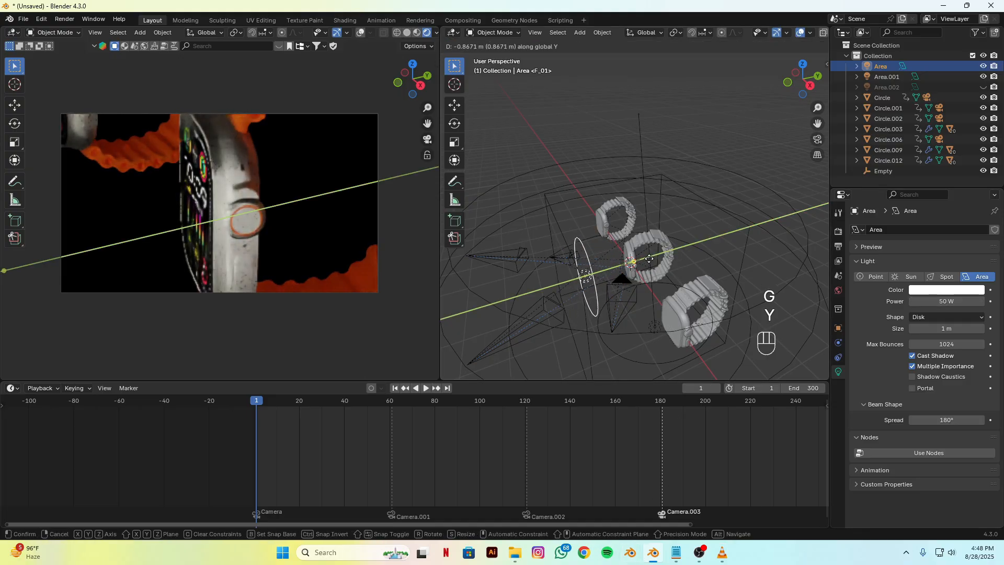
pyautogui.click(653, 260)
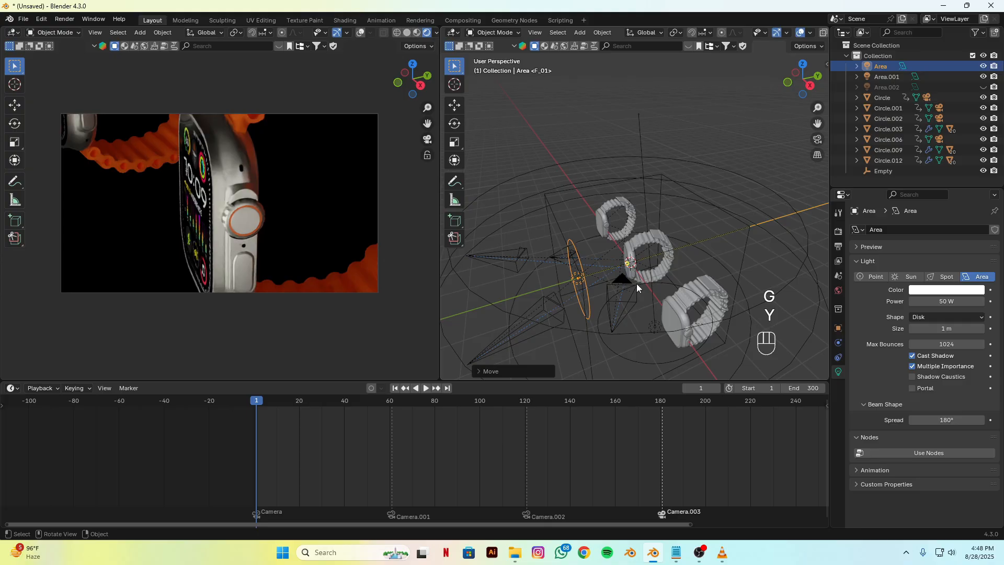
# Step: From the top view, rotate the Area light clockwise and move it about 1.3 m closer to the middle watch's face
pyautogui.keyDown('alt'); pyautogui.moveTo(636, 284); pyautogui.dragTo(696, 261, button='middle'); pyautogui.keyUp('alt')
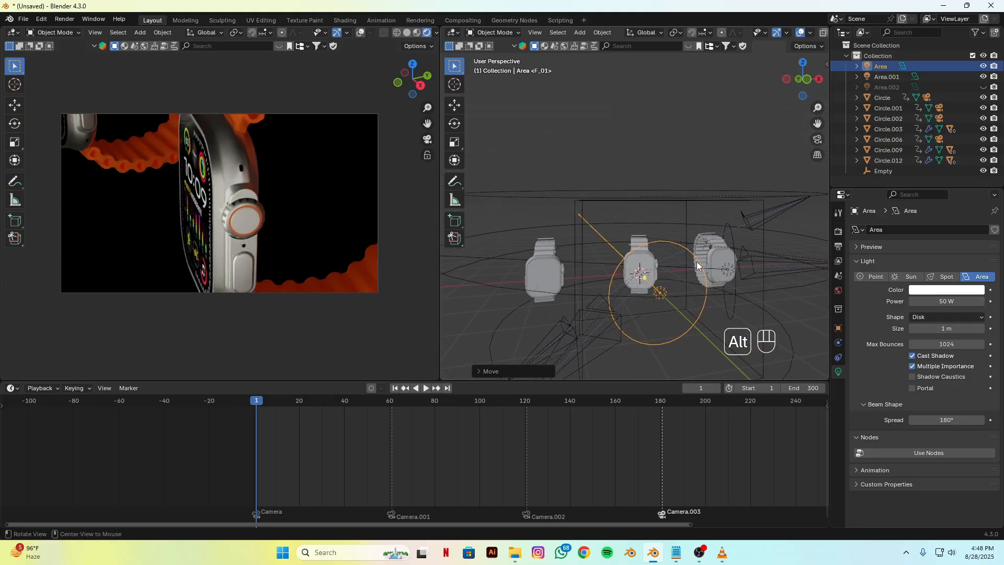
pyautogui.press('KP_7')
pyautogui.press('r')
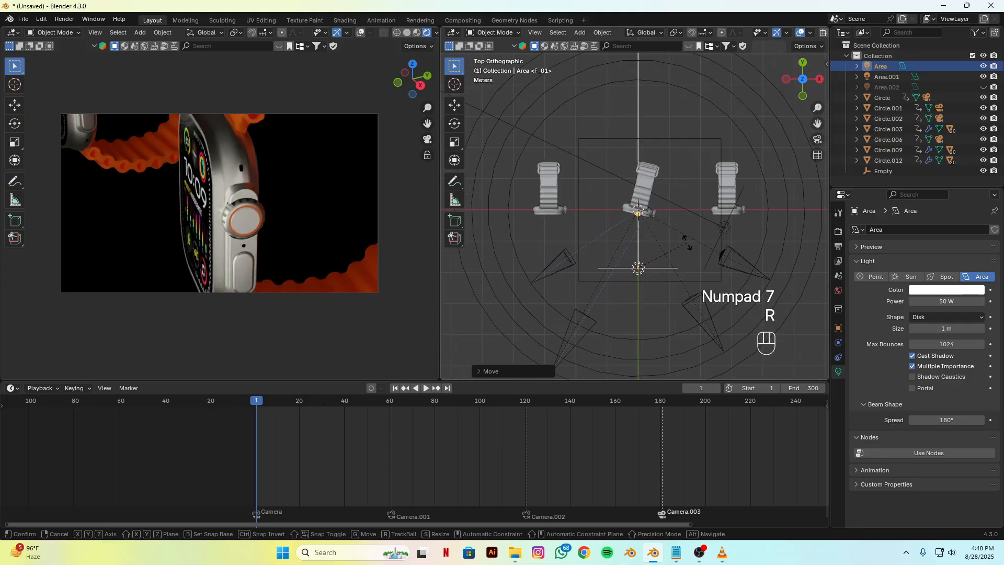
pyautogui.click(633, 225)
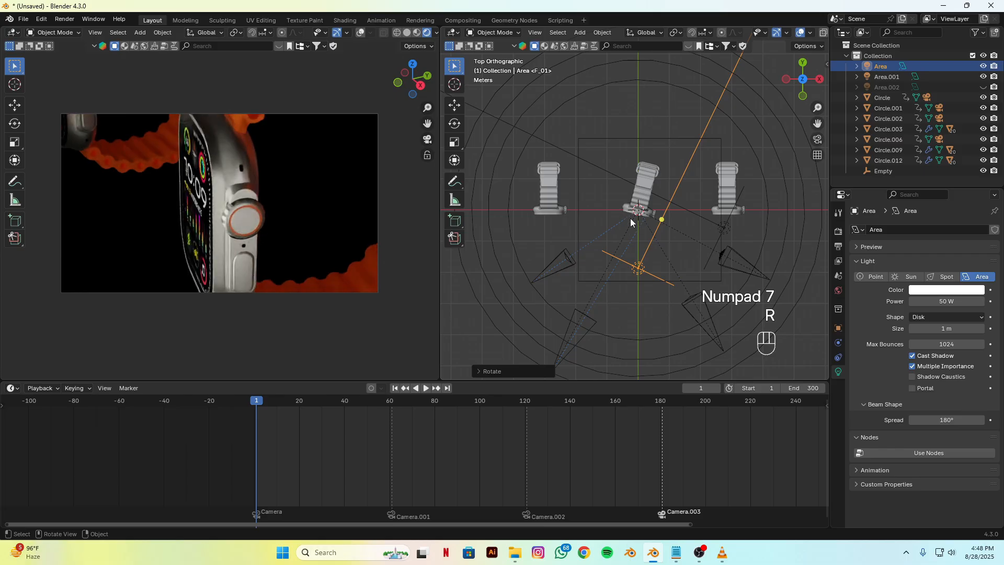
pyautogui.press('g')
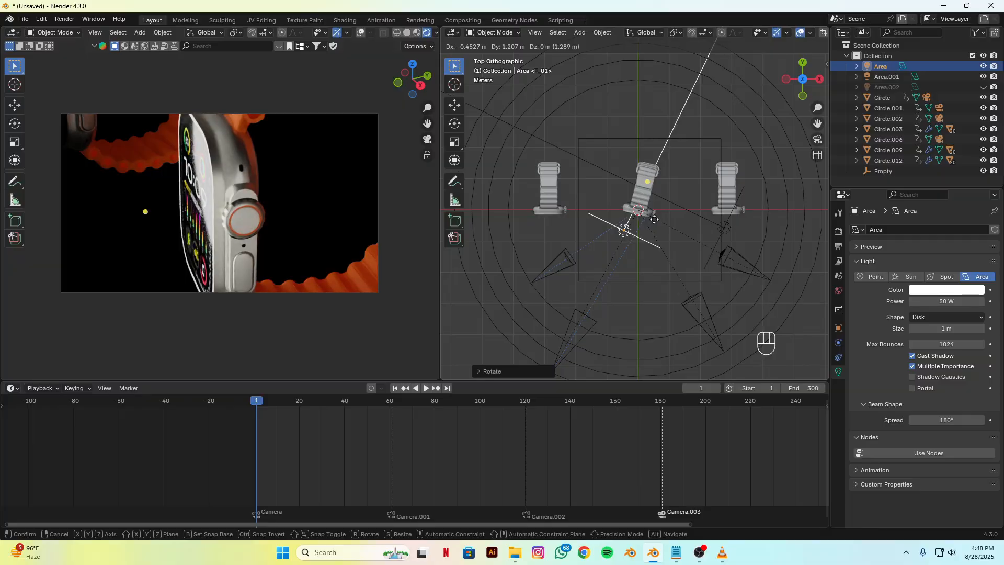
pyautogui.click(655, 219)
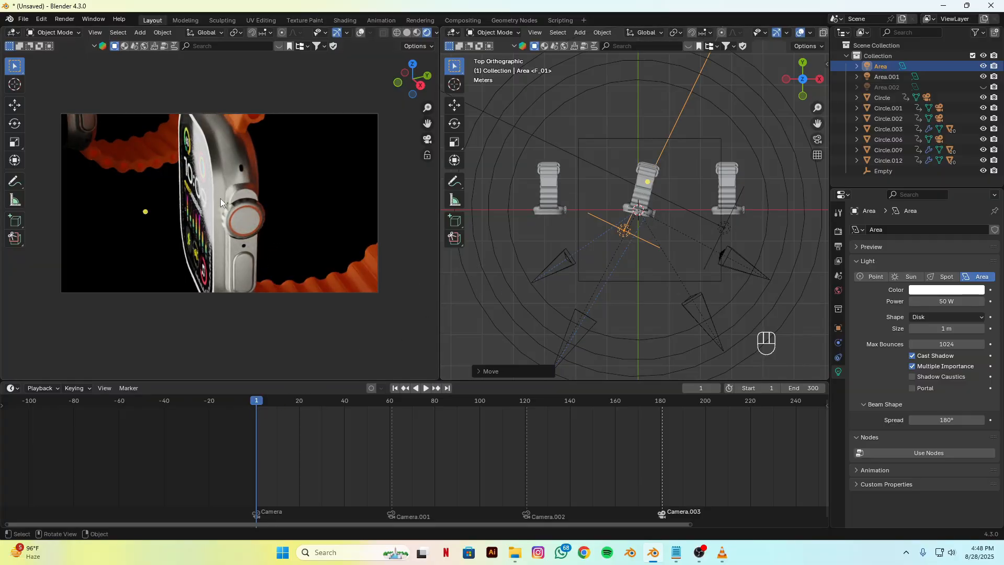
# Step: Go to frame 45 and move the Area light about 1.3 m in negative X
pyautogui.moveTo(256, 401); pyautogui.dragTo(356, 416)
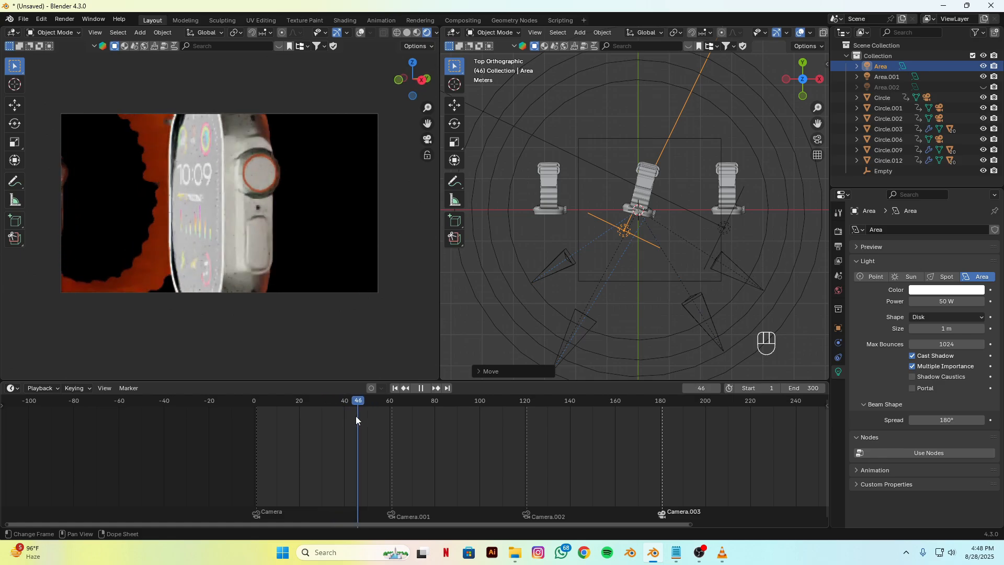
pyautogui.press('g')
pyautogui.press('x')
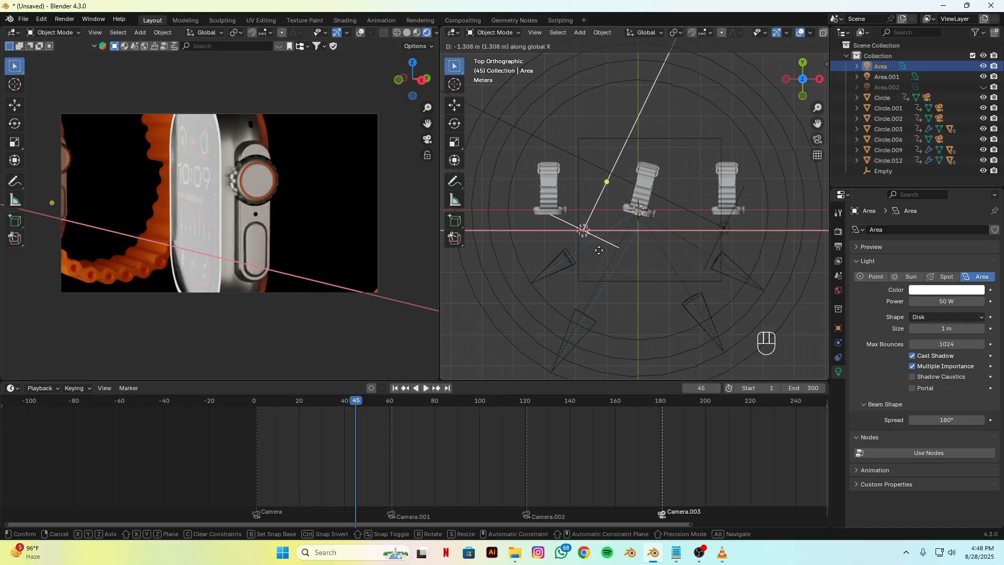
pyautogui.click(599, 250)
# Step: Duplicate the Area light, clear the copy's rotation and location, and raise it about 2.8 m along Z above the middle watch
pyautogui.keyDown('alt'); pyautogui.moveTo(595, 299); pyautogui.dragTo(486, 215); pyautogui.keyUp('alt')
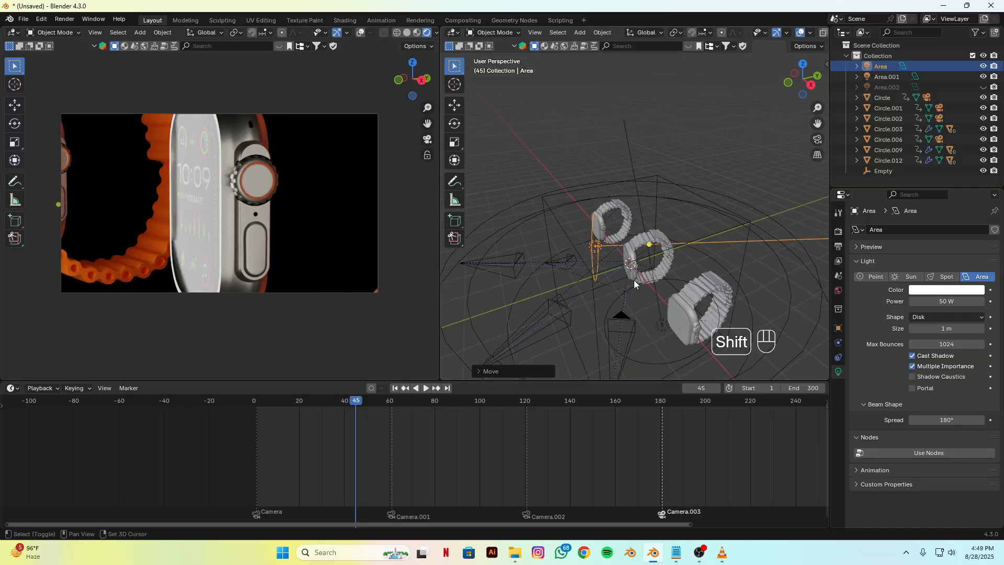
pyautogui.hotkey('shift', 'd')
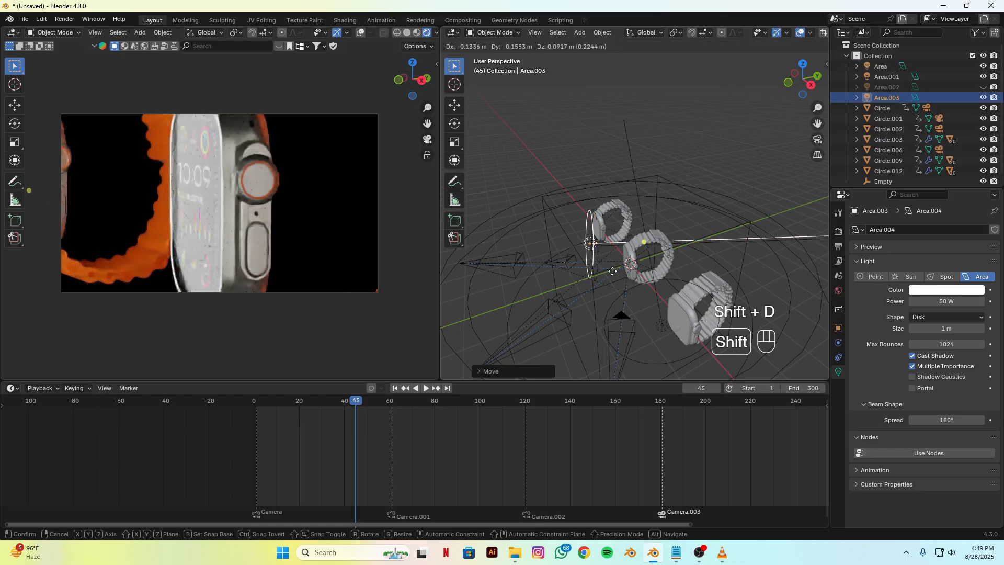
pyautogui.click(596, 267)
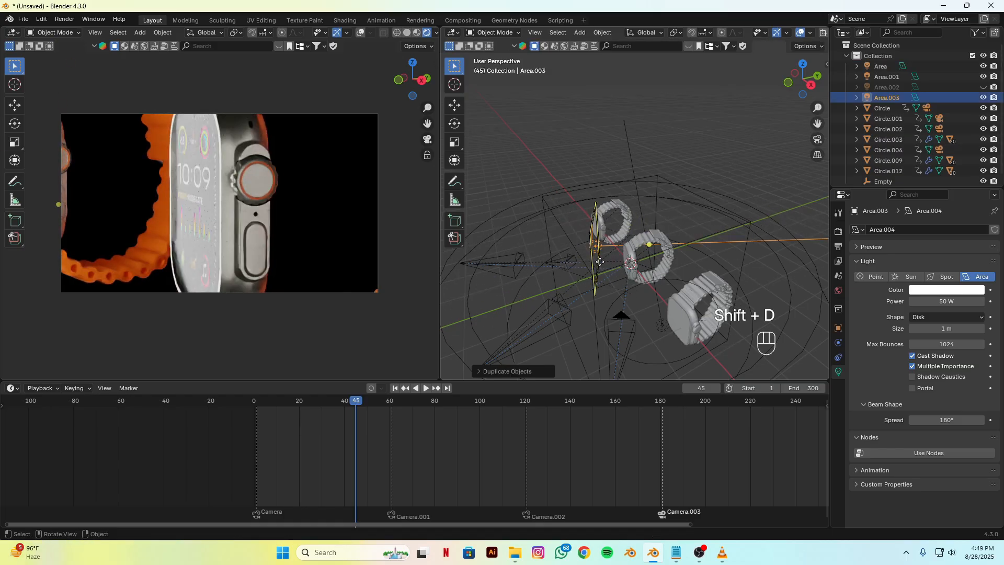
pyautogui.hotkey('alt', 'r')
pyautogui.hotkey('alt', 'g')
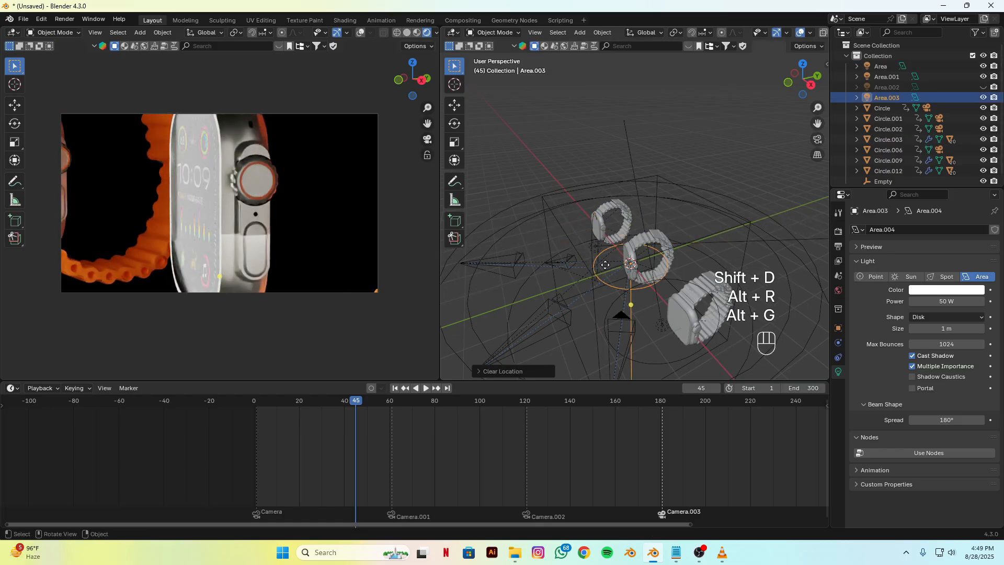
pyautogui.press('g')
pyautogui.press('z')
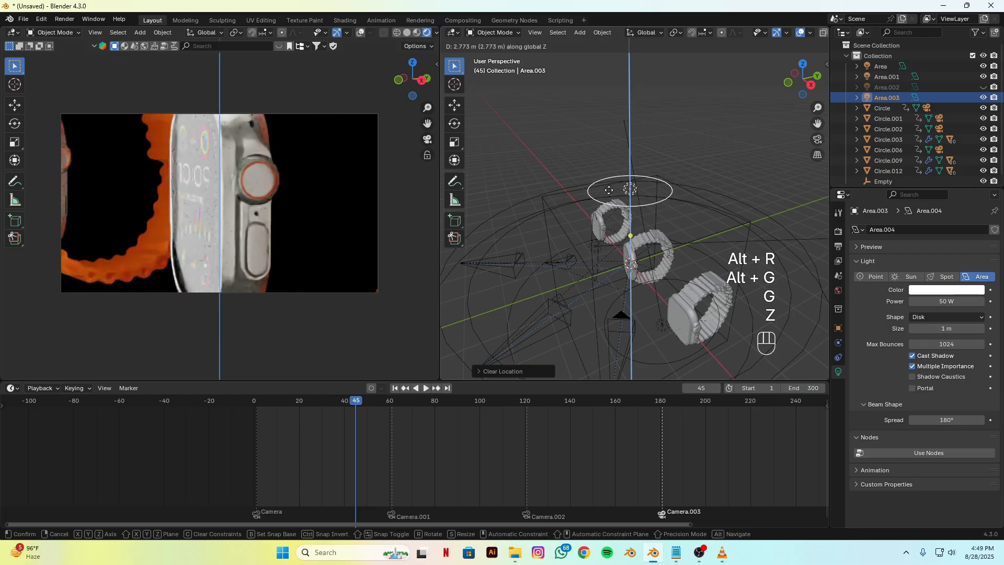
pyautogui.click(611, 190)
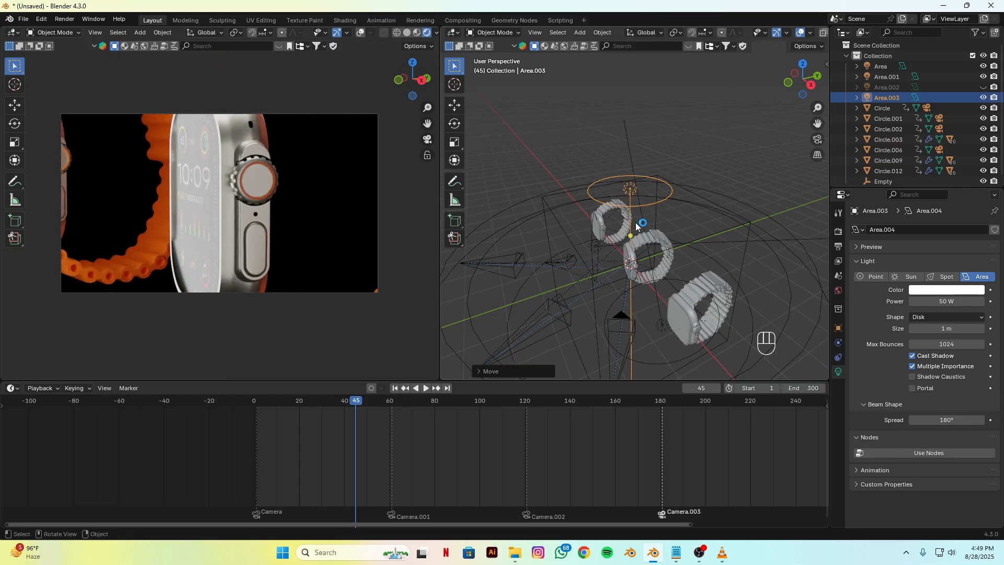
# Step: Set the original Area light's power to 20 W and scrub back to frame 4 to check the lighting
pyautogui.keyDown('alt'); pyautogui.moveTo(616, 252); pyautogui.dragTo(657, 257); pyautogui.keyUp('alt')
pyautogui.click(586, 257)
pyautogui.doubleClick(945, 304)
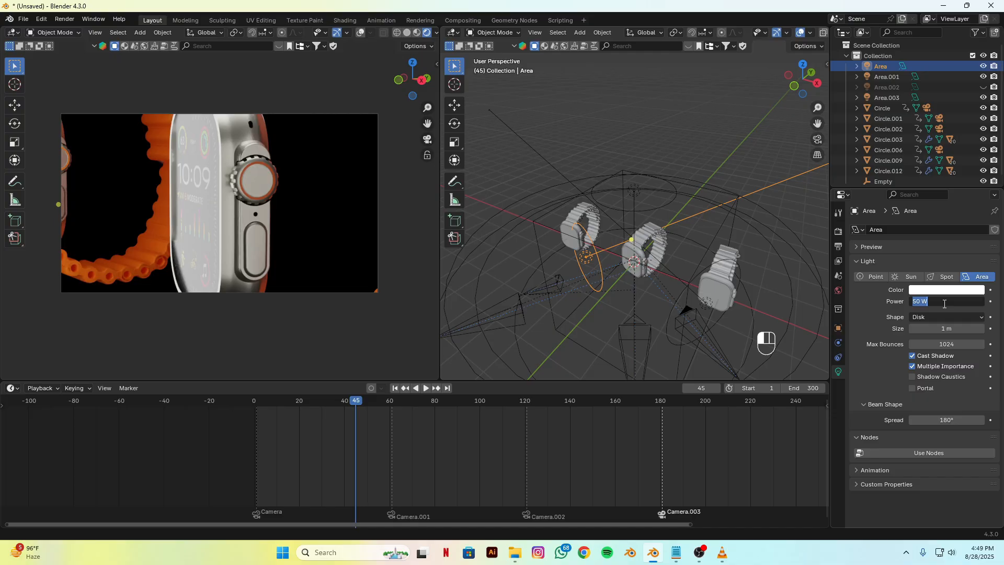
pyautogui.press('Return')
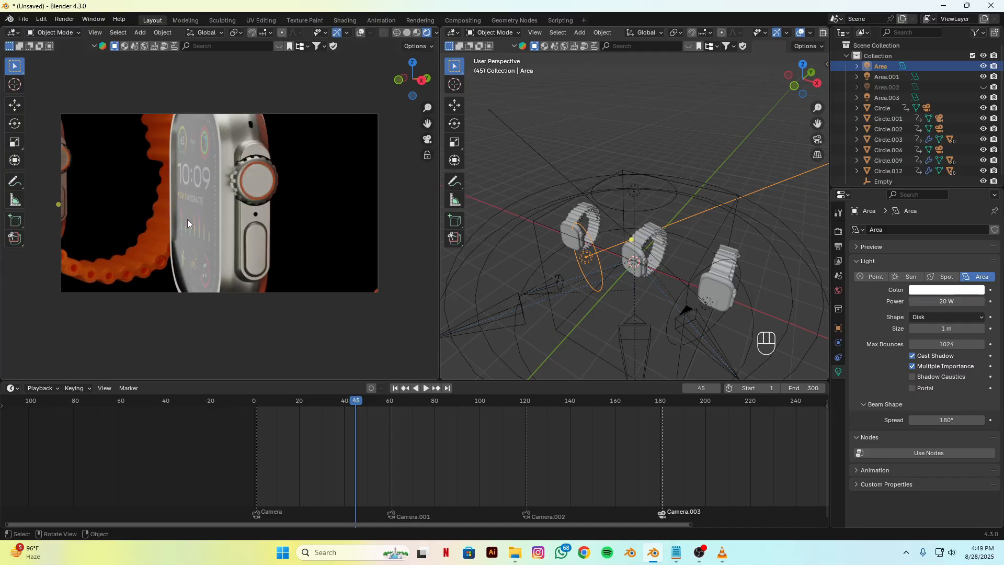
pyautogui.moveTo(342, 401); pyautogui.dragTo(263, 422)
pyautogui.keyDown('alt'); pyautogui.moveTo(648, 331); pyautogui.dragTo(536, 304); pyautogui.keyUp('alt')
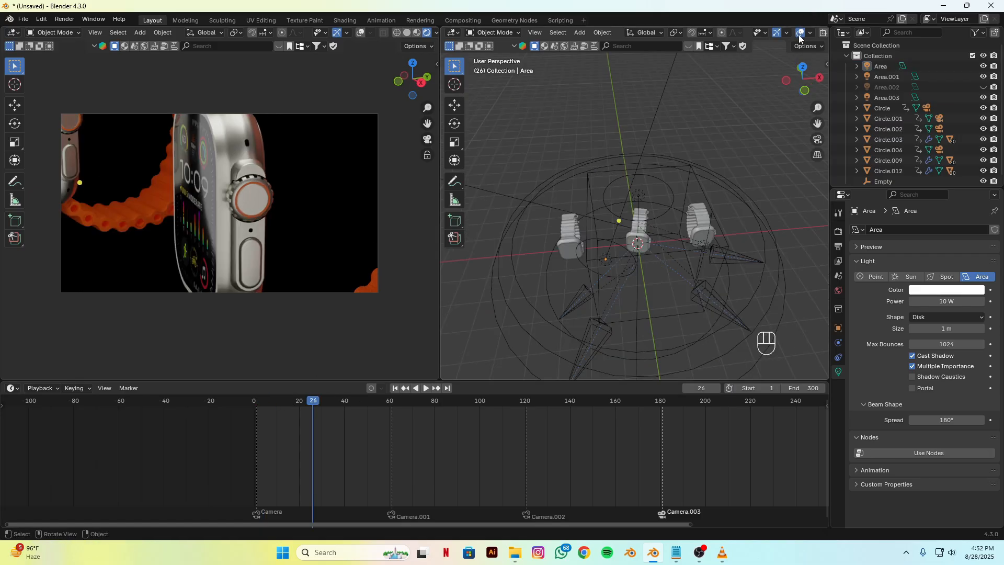
# Step: With the viewport overlays hidden, try to move the leftmost watch about 2.8 m or more in negative X, away from the middle watch
pyautogui.click(799, 35)
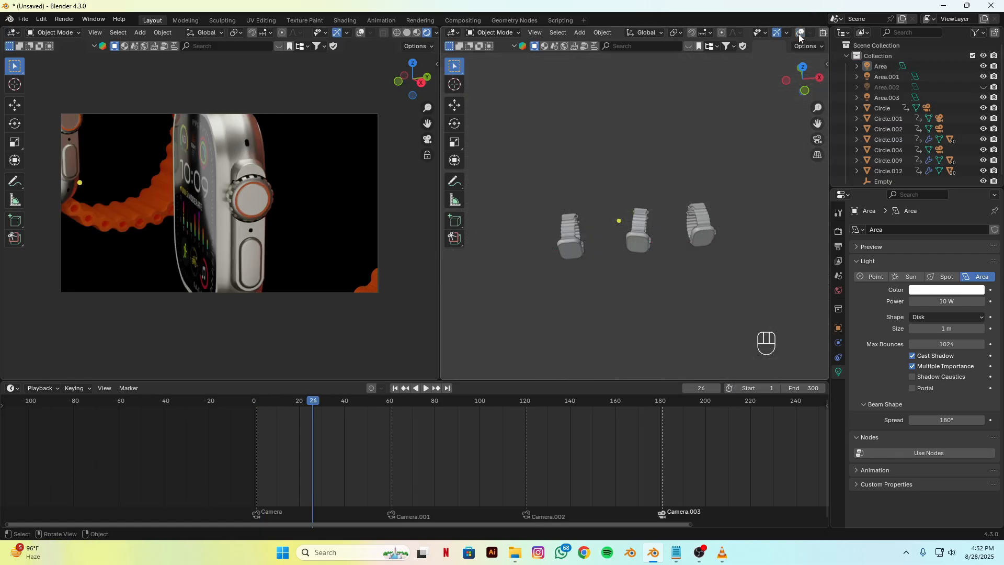
pyautogui.moveTo(529, 160); pyautogui.dragTo(594, 290)
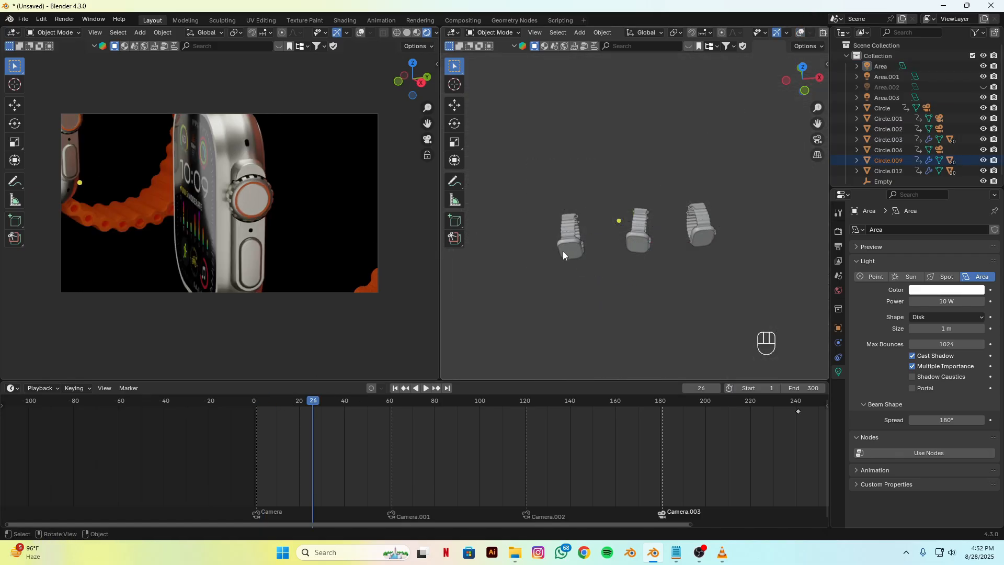
pyautogui.press('g')
pyautogui.press('x')
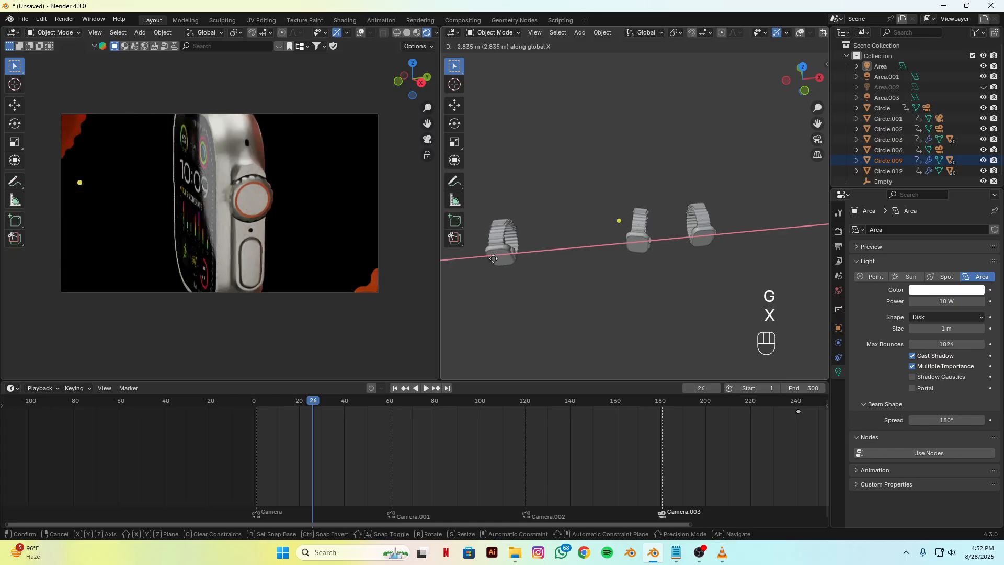
pyautogui.click(472, 258)
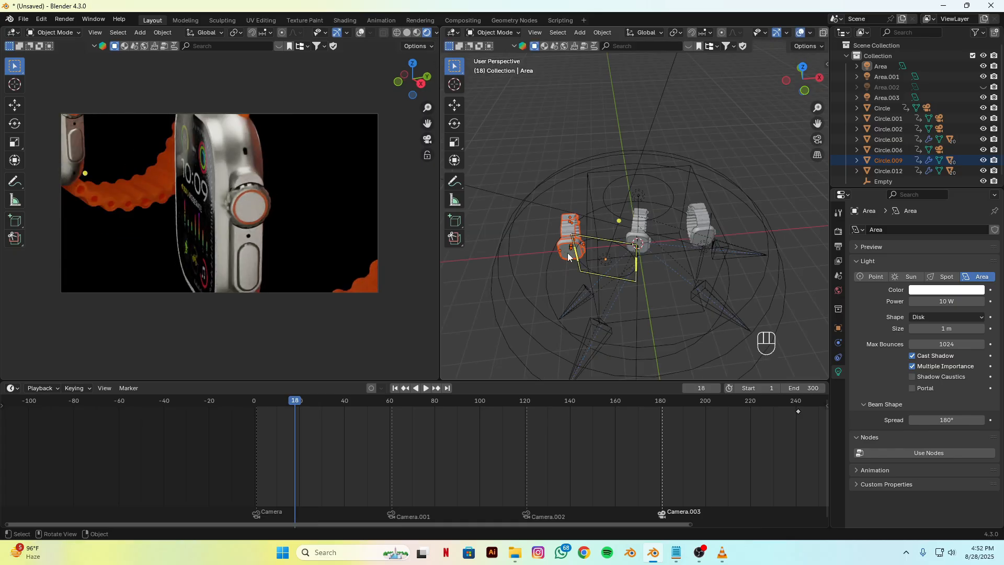
# Step: Move the leftmost watch to a new collection named Collection 2 and exclude that collection from the view layer
pyautogui.press('m')
pyautogui.click(528, 237)
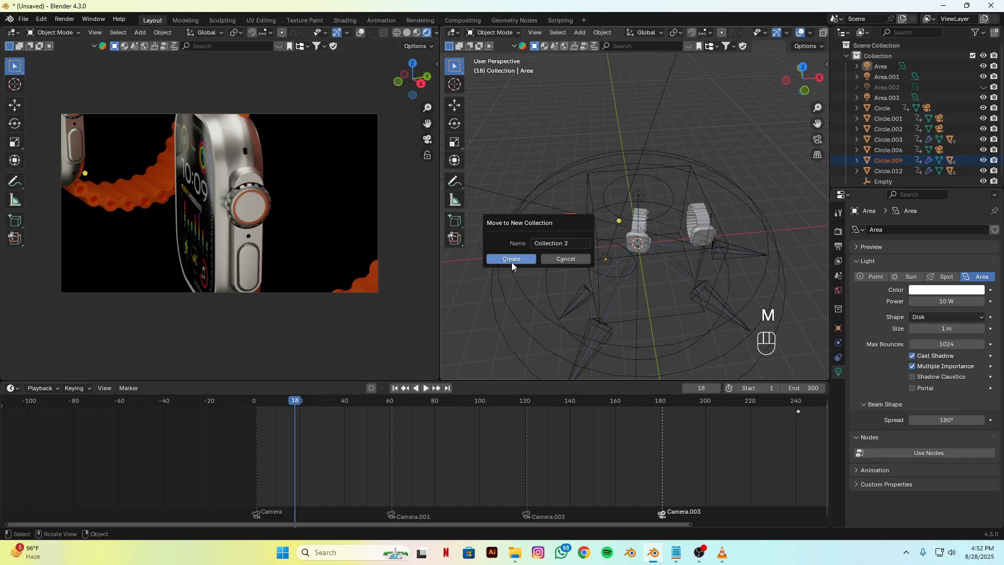
pyautogui.click(512, 260)
pyautogui.scroll(-1, 952, 105)
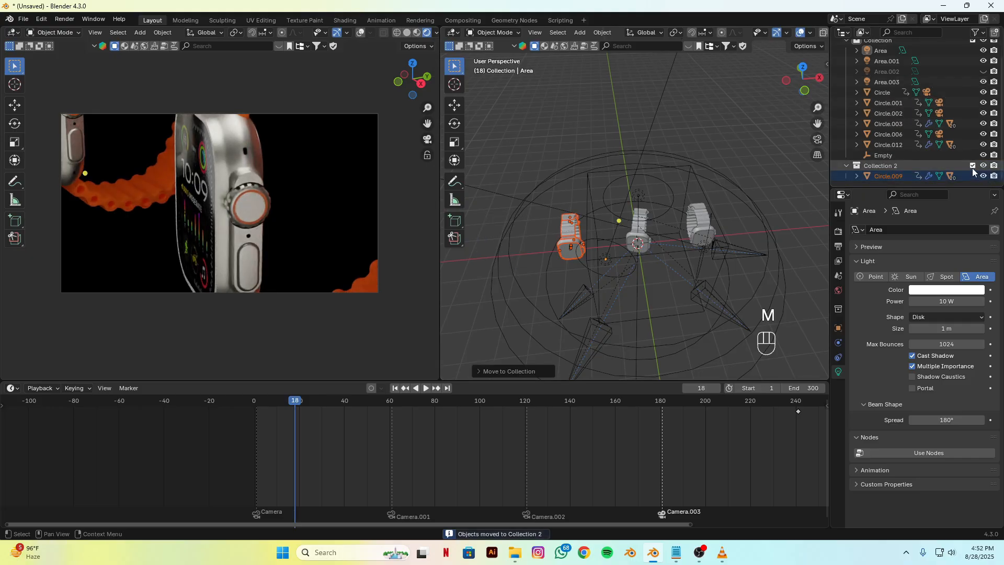
pyautogui.click(973, 166)
# Step: Move the Area light well away from the middle watch in negative X and about 0.63 m in positive Y
pyautogui.moveTo(303, 418); pyautogui.dragTo(374, 413)
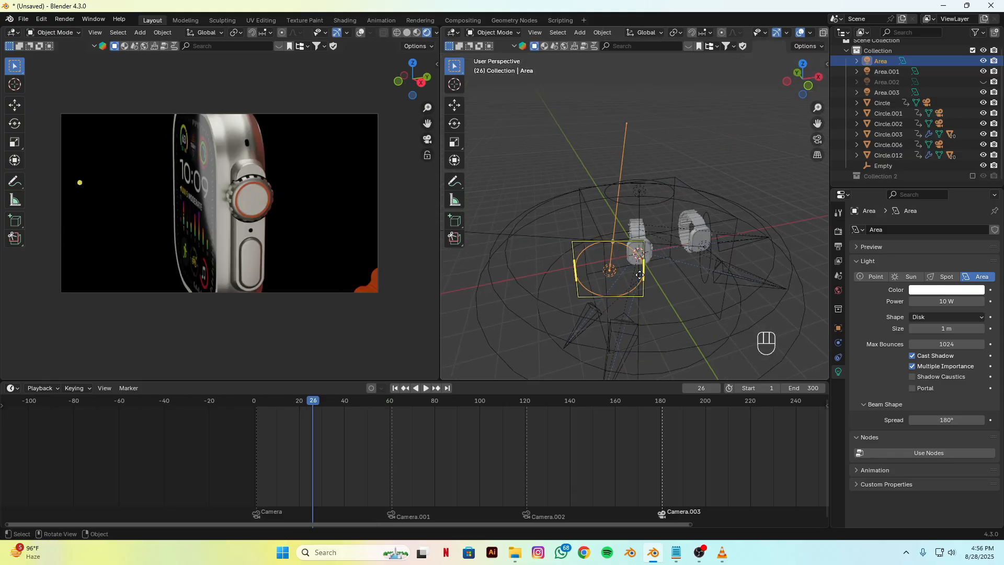
pyautogui.press('g')
pyautogui.press('x')
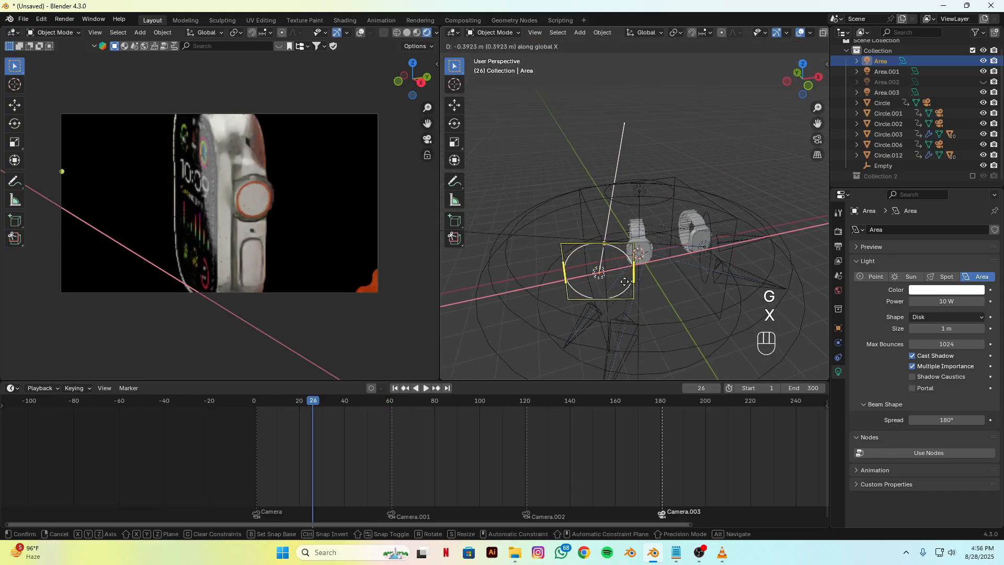
pyautogui.click(540, 294)
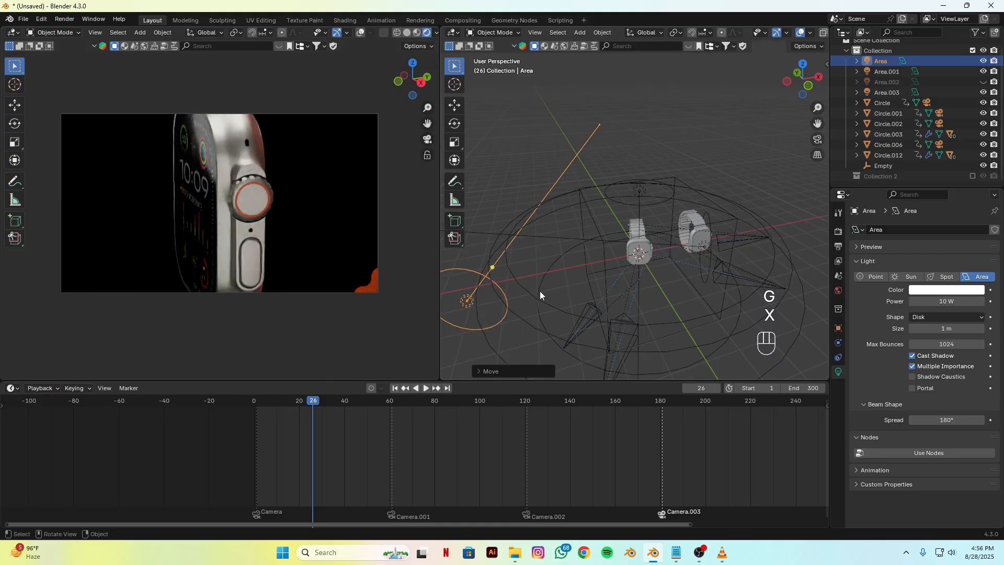
pyautogui.scroll(-4, 544, 292)
pyautogui.keyDown('alt'); pyautogui.moveTo(623, 285); pyautogui.dragTo(592, 307); pyautogui.keyUp('alt')
pyautogui.press('g')
pyautogui.press('y')
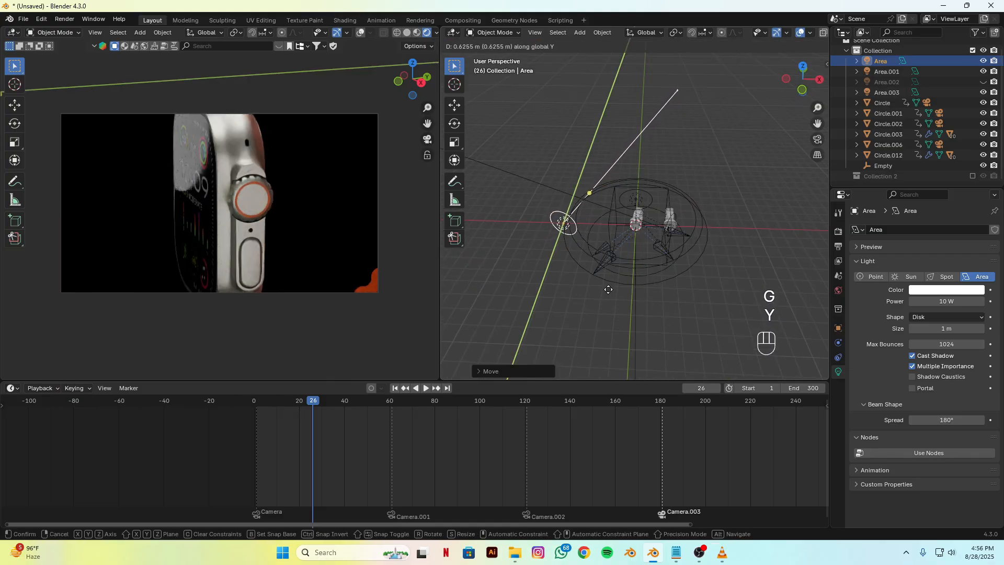
pyautogui.click(607, 289)
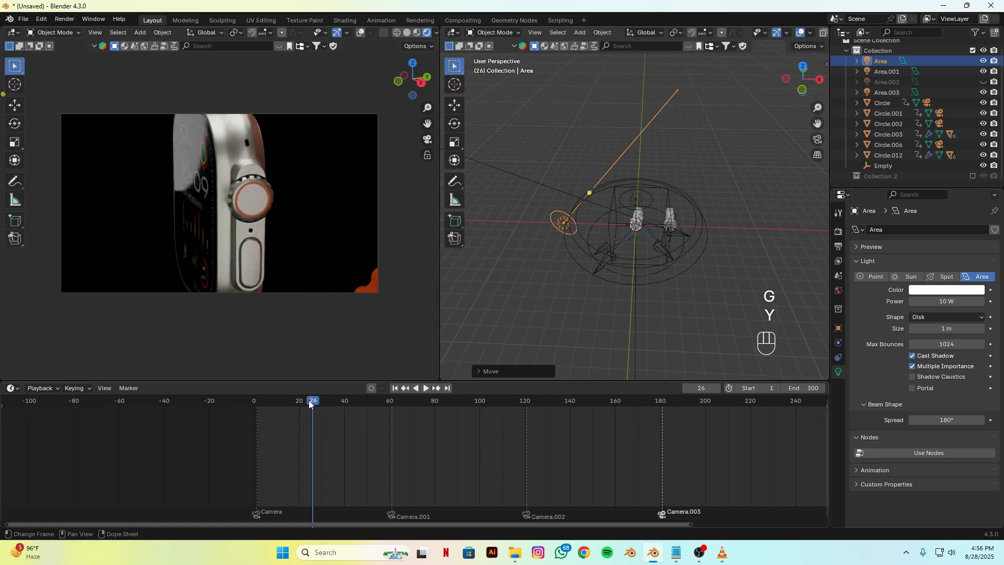
# Step: At frame 46, move the Area light in positive X toward the middle watch and scale it up
pyautogui.moveTo(308, 400); pyautogui.dragTo(359, 406)
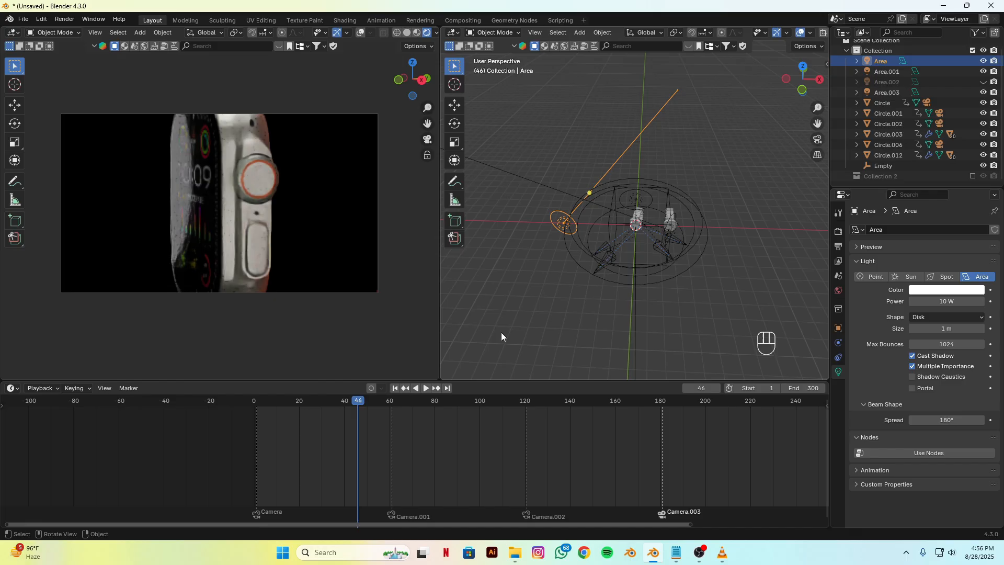
pyautogui.press('g')
pyautogui.press('x')
pyautogui.press('shift')
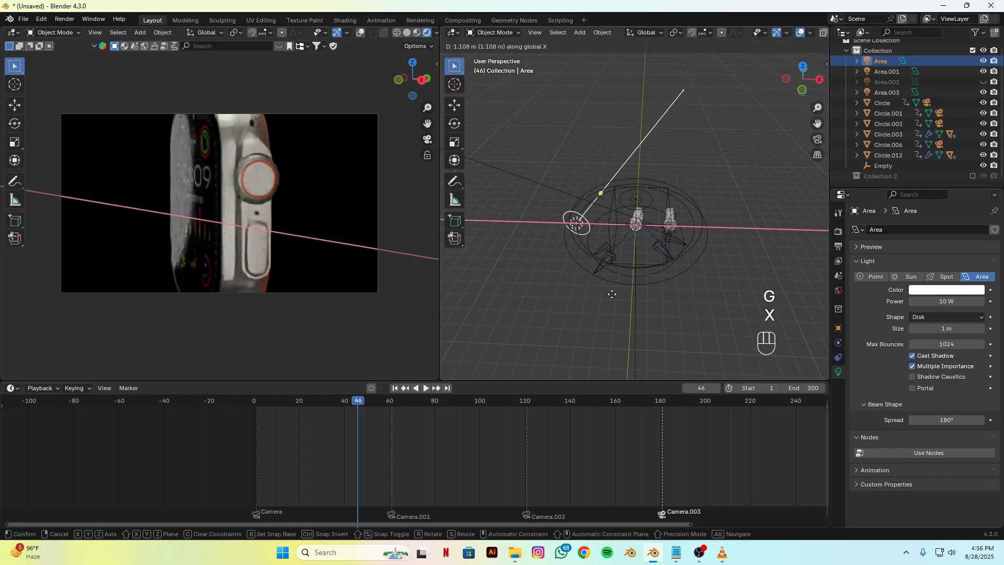
pyautogui.click(602, 282)
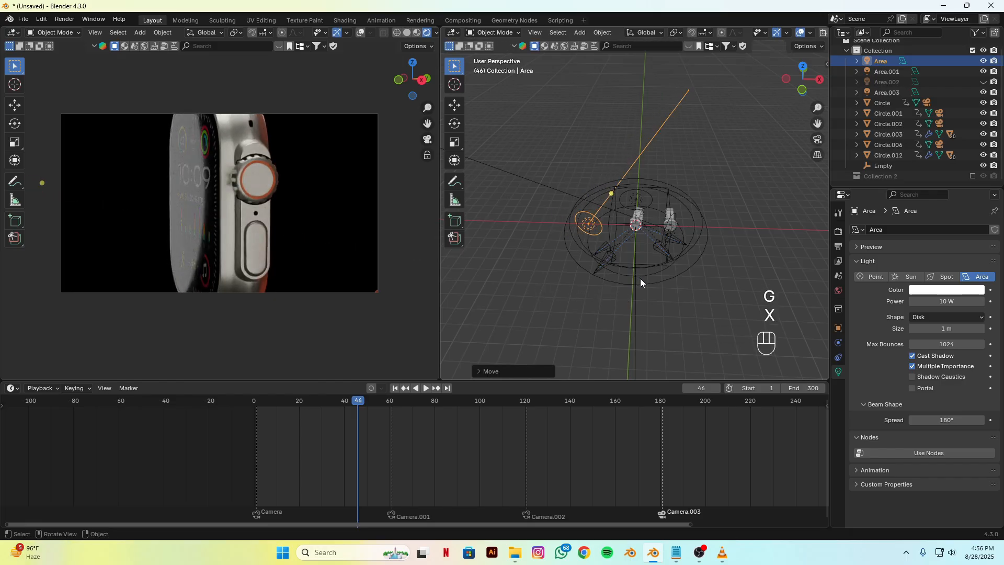
pyautogui.press('s')
pyautogui.click(664, 302)
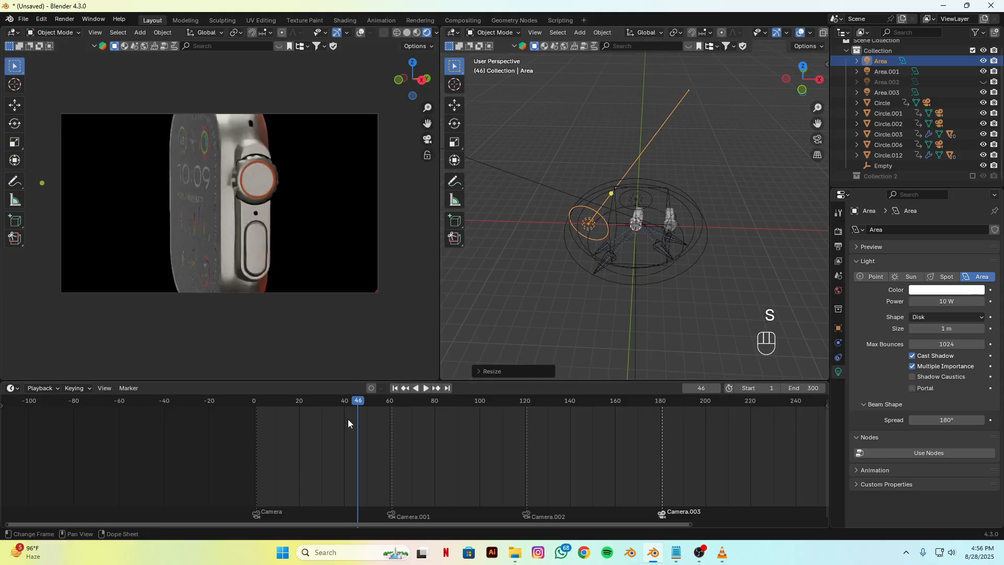
# Step: Go to frame 0, move the Area light about 2 m in negative X, and play the first shot to check the lighting
pyautogui.moveTo(347, 419); pyautogui.dragTo(242, 410)
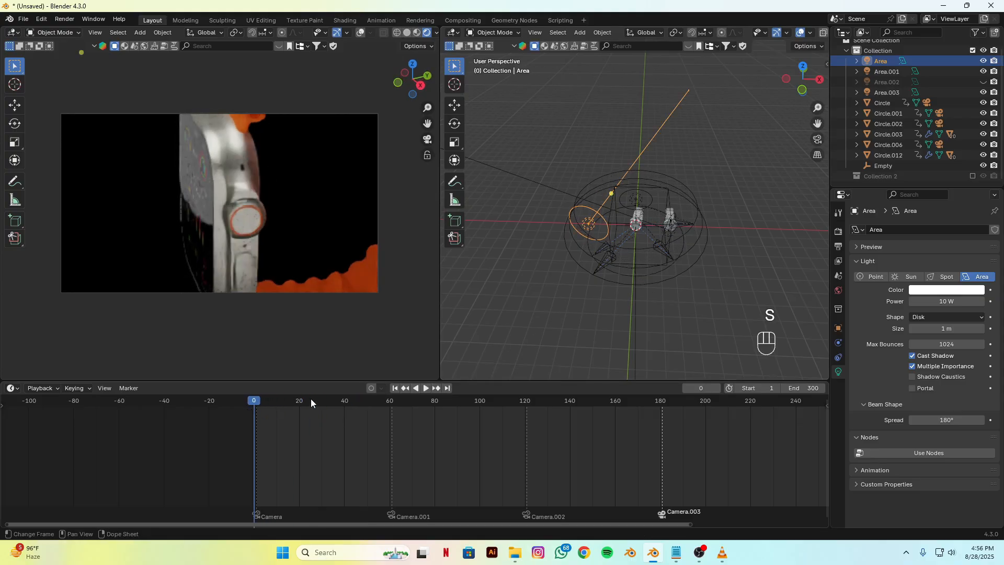
pyautogui.press('g')
pyautogui.press('x')
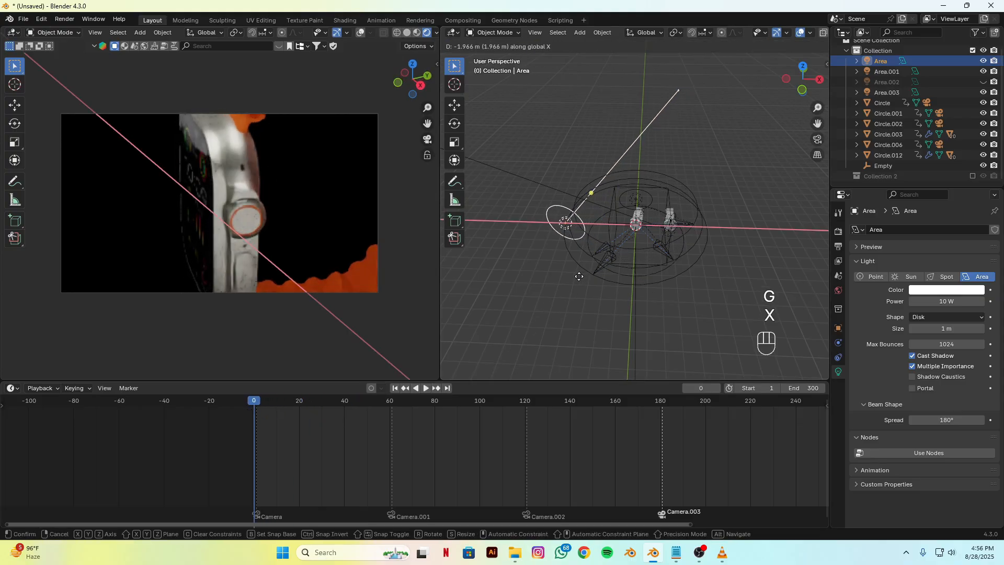
pyautogui.click(577, 275)
pyautogui.press('space')
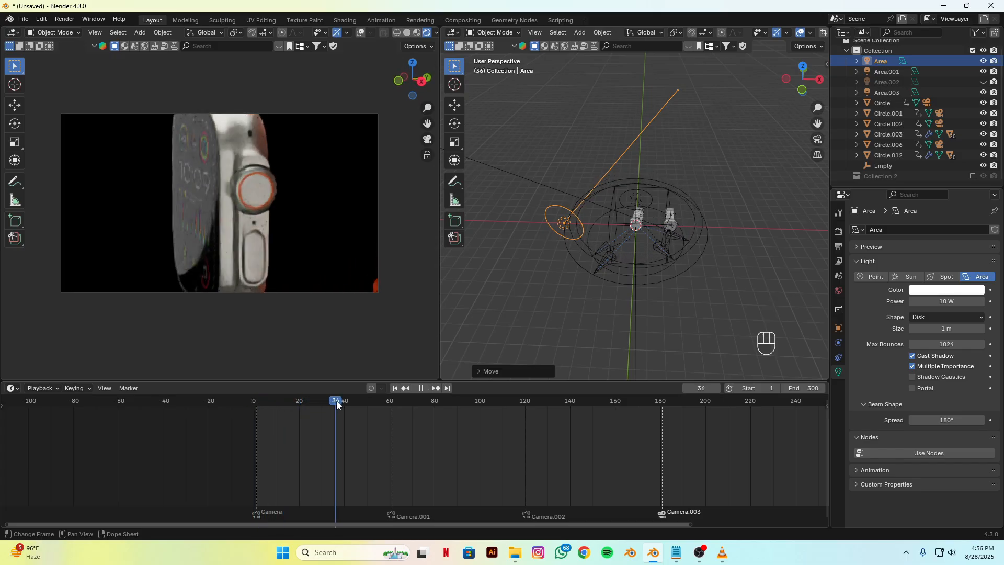
pyautogui.press('space')
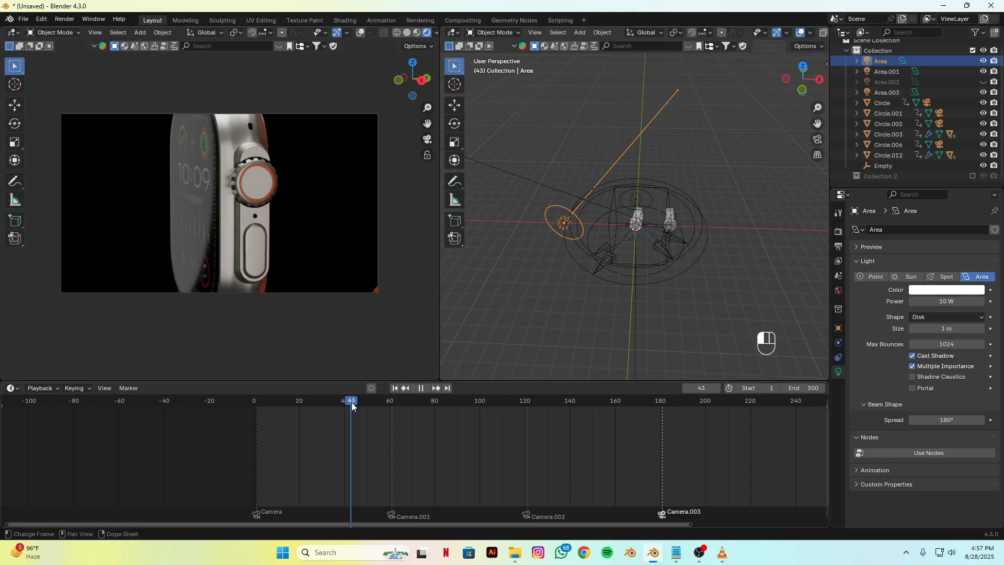
# Step: At frame 61, from the top view, rotate the Area light about 70° clockwise around Z and move it along X closer to the middle watch
pyautogui.moveTo(352, 403); pyautogui.dragTo(410, 409)
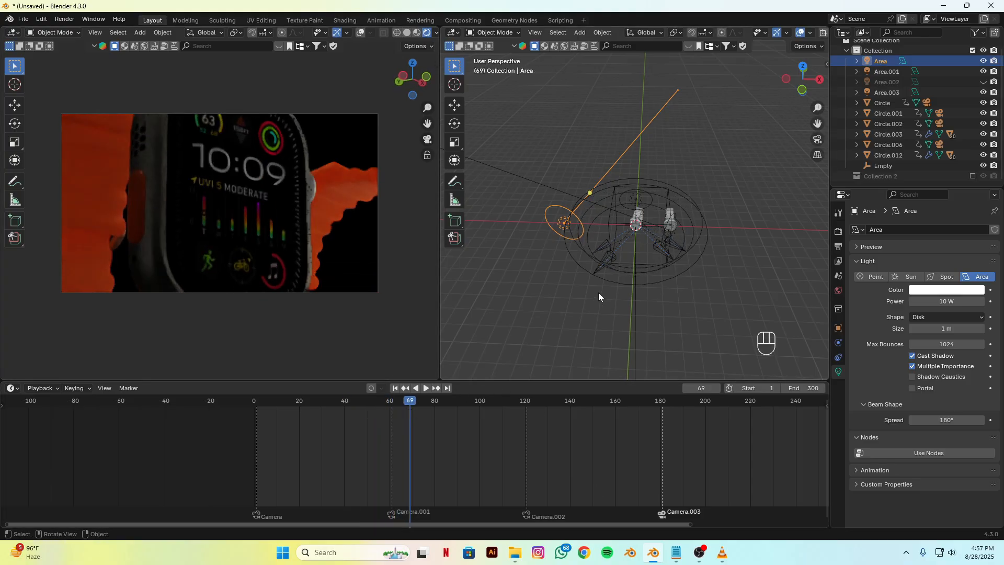
pyautogui.press('KP_7')
pyautogui.press('KP_7')
pyautogui.press('r')
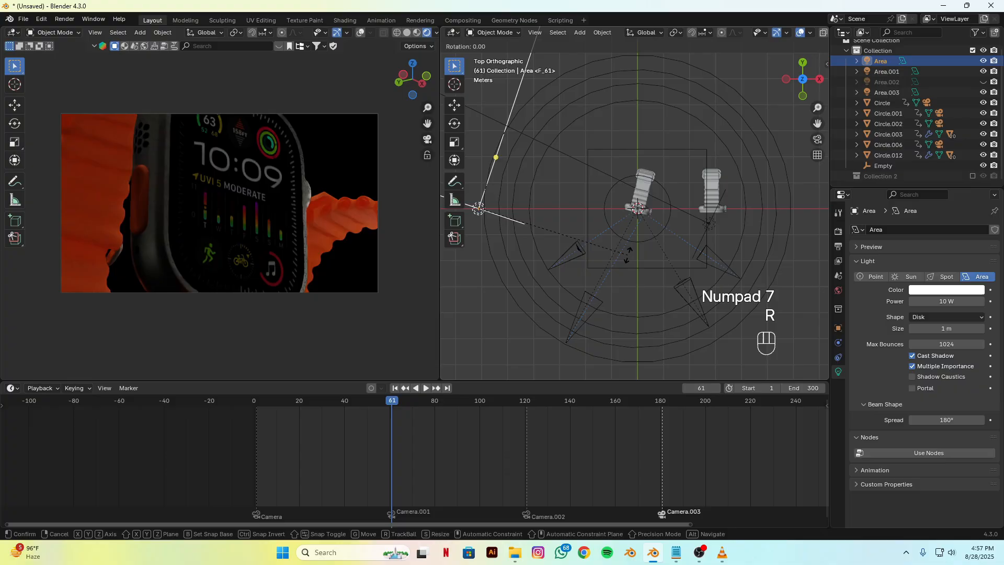
pyautogui.press('z')
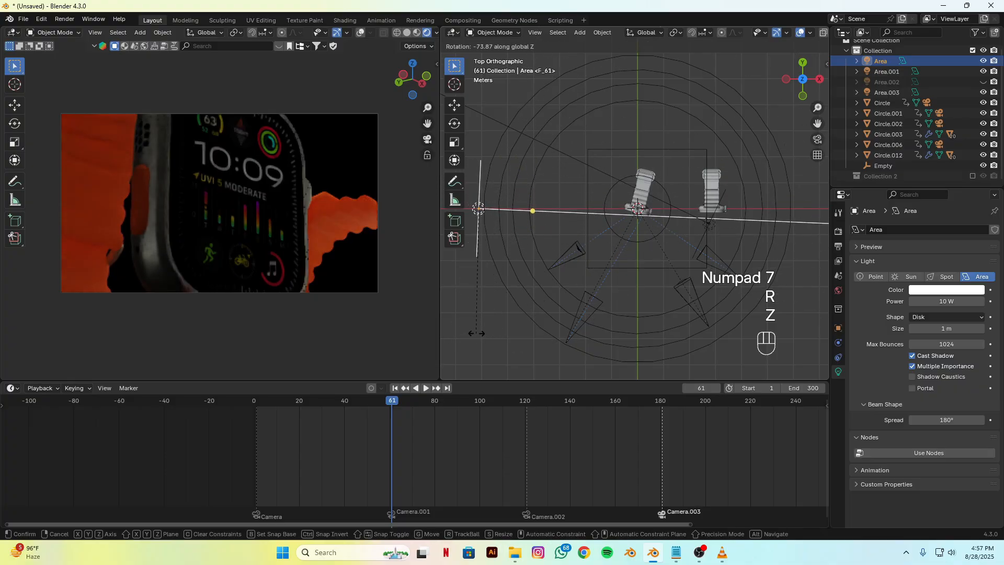
pyautogui.click(604, 257)
pyautogui.press('g')
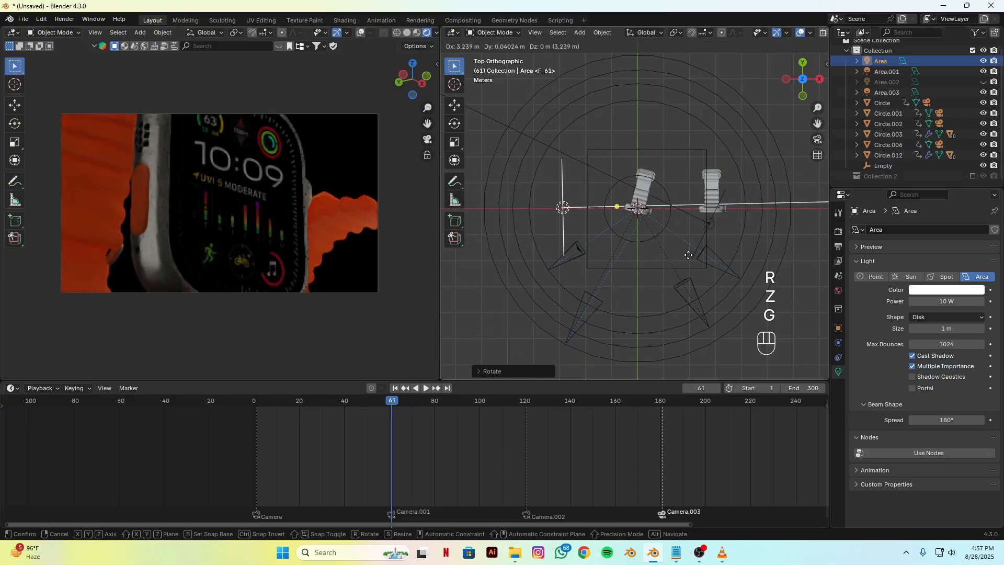
pyautogui.click(281, 254)
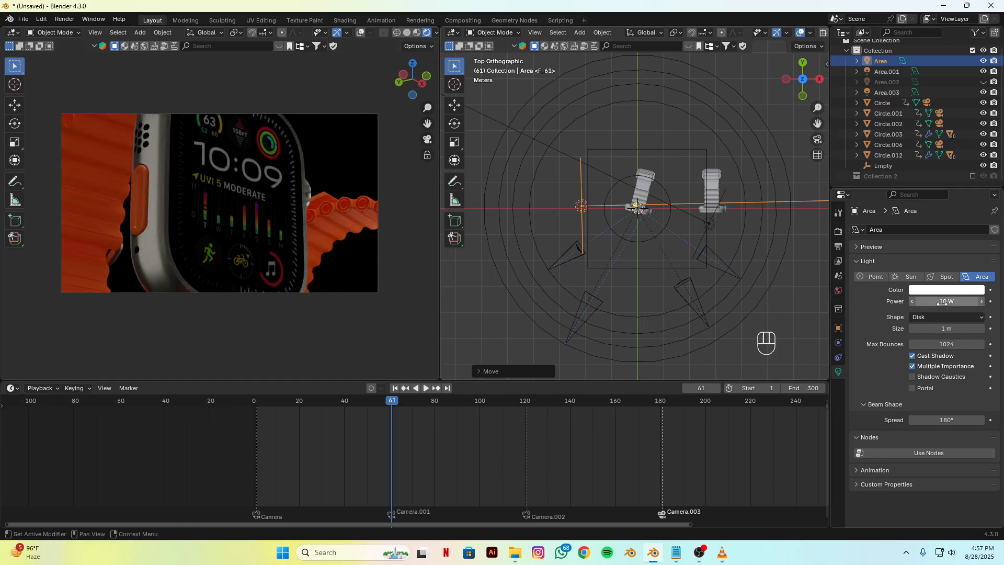
# Step: Set the Area light's power to 20 W and scale the light down
pyautogui.press('Return')
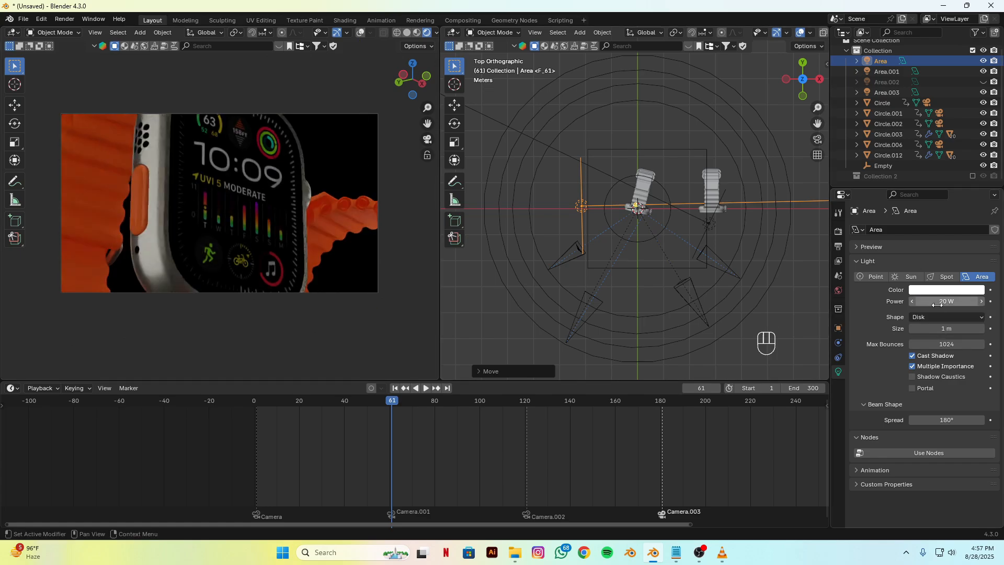
pyautogui.keyDown('alt'); pyautogui.moveTo(580, 219); pyautogui.dragTo(729, 290); pyautogui.keyUp('alt')
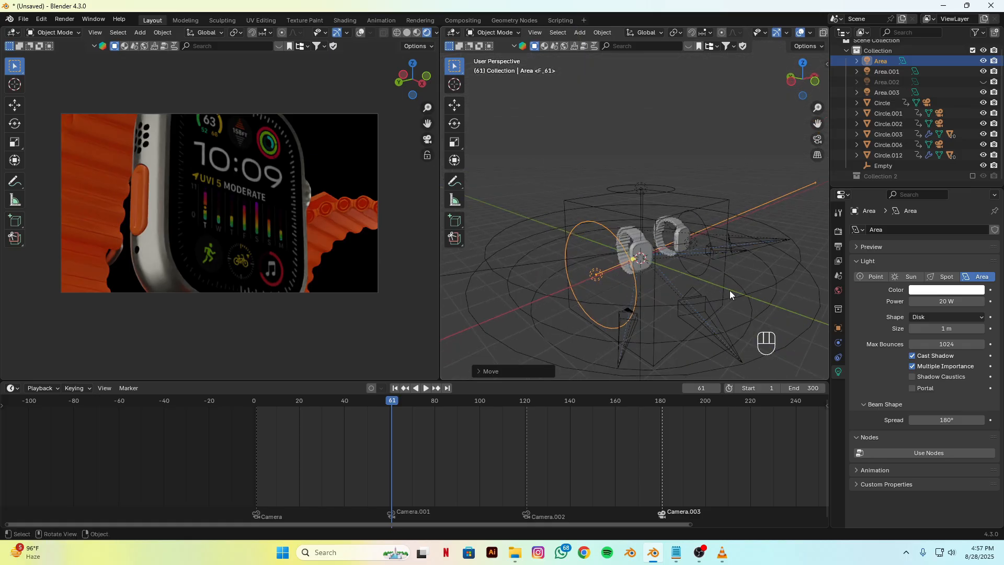
pyautogui.press('s')
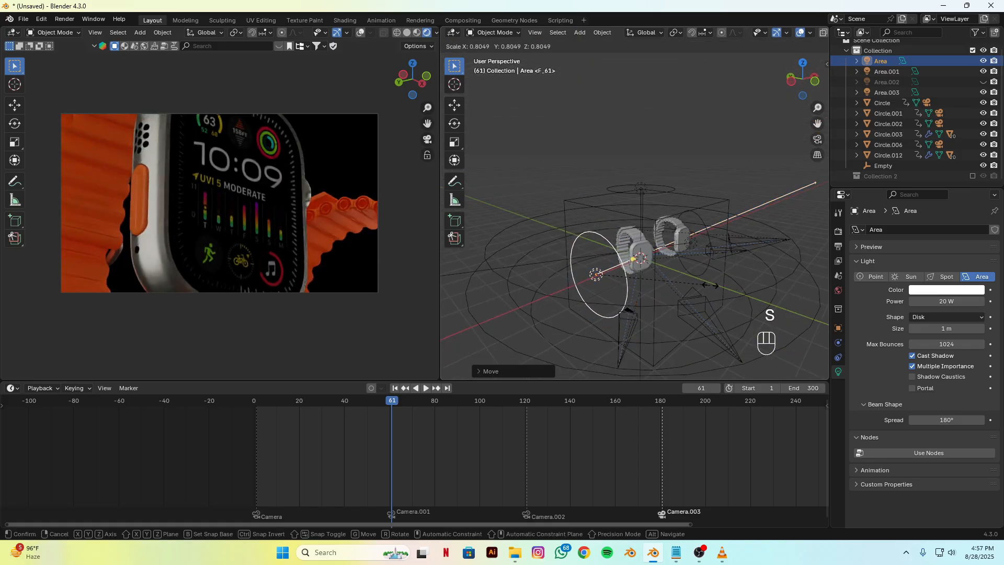
pyautogui.click(677, 298)
# Step: Duplicate the overhead area light in place above the middle watch
pyautogui.keyDown('alt'); pyautogui.moveTo(651, 319); pyautogui.dragTo(539, 322); pyautogui.keyUp('alt')
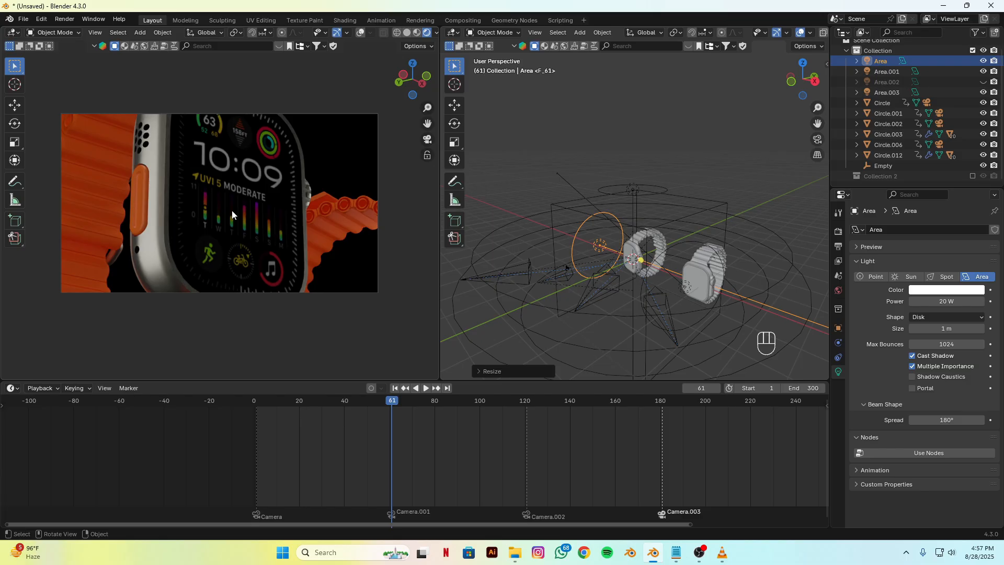
pyautogui.keyDown('alt'); pyautogui.moveTo(534, 314); pyautogui.dragTo(635, 194); pyautogui.keyUp('alt')
pyautogui.click(628, 192)
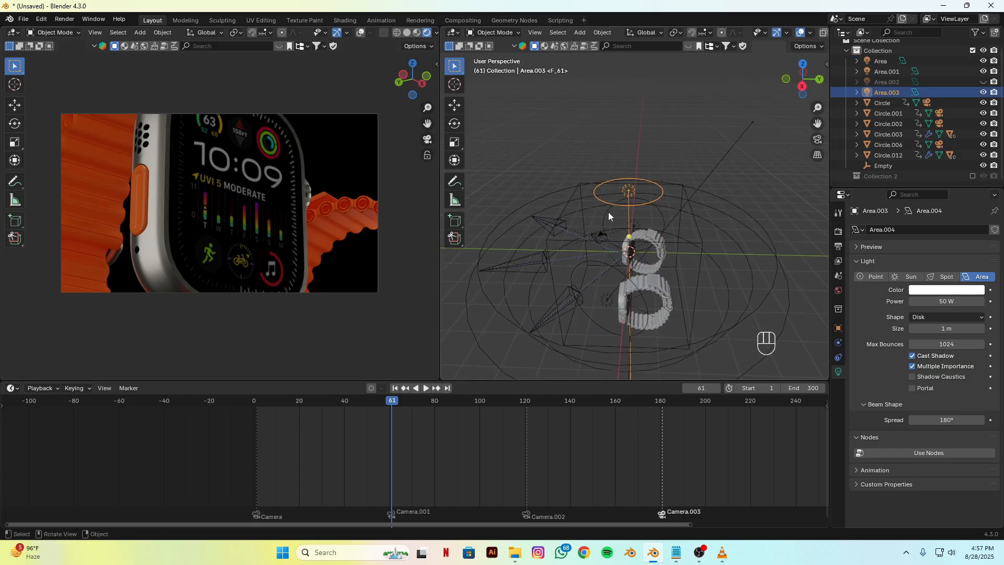
pyautogui.hotkey('shift', 'd')
pyautogui.rightClick(641, 253)
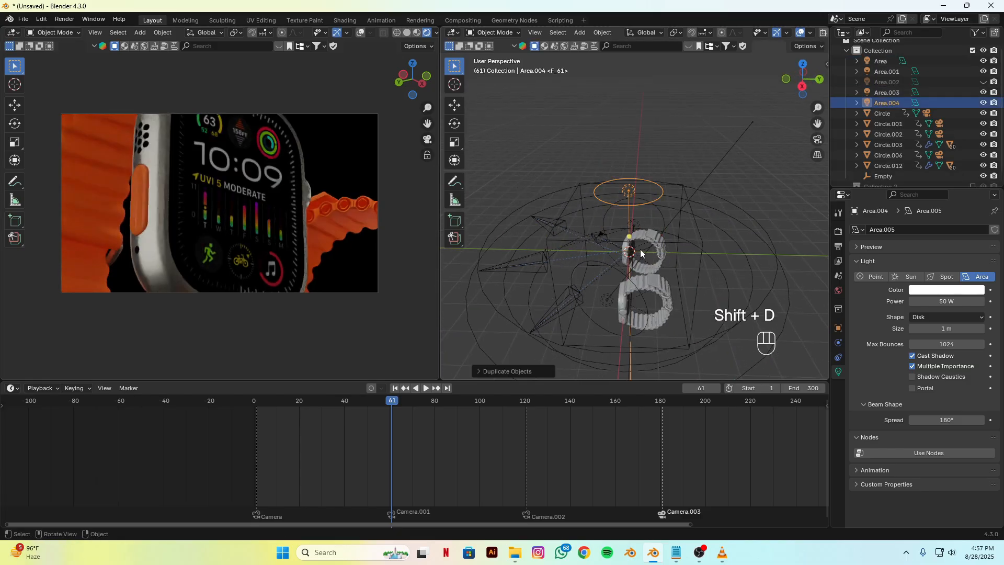
# Step: From the right view, tilt the duplicated light toward the watch and move it about 1.8 m forward and down, above the watch face
pyautogui.press('KP_3')
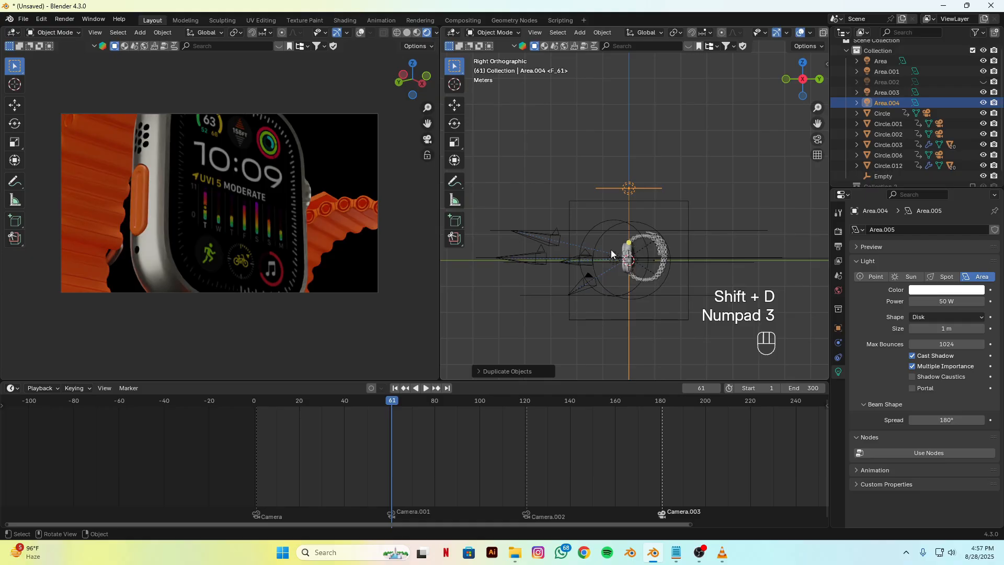
pyautogui.press('r')
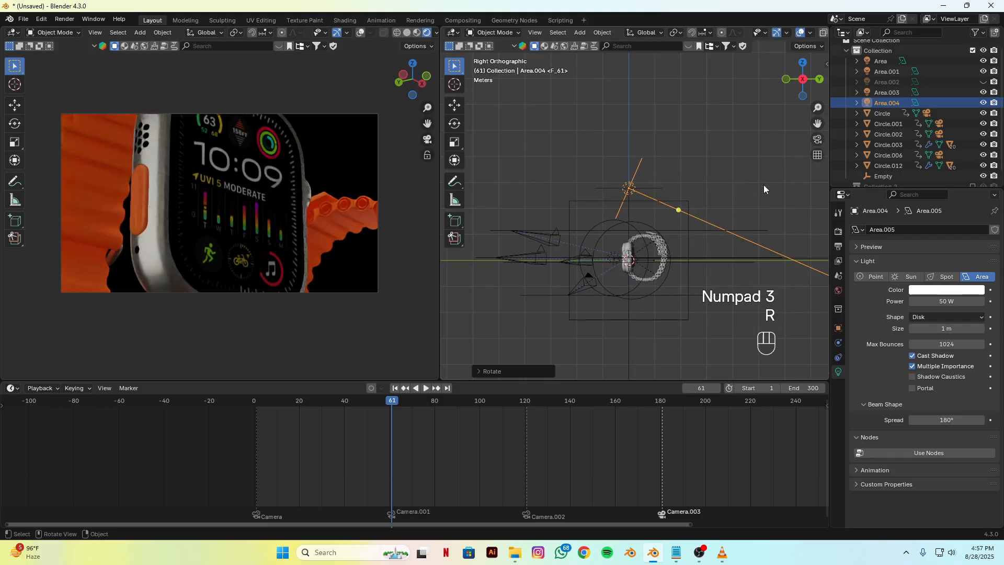
pyautogui.click(763, 184)
pyautogui.press('g')
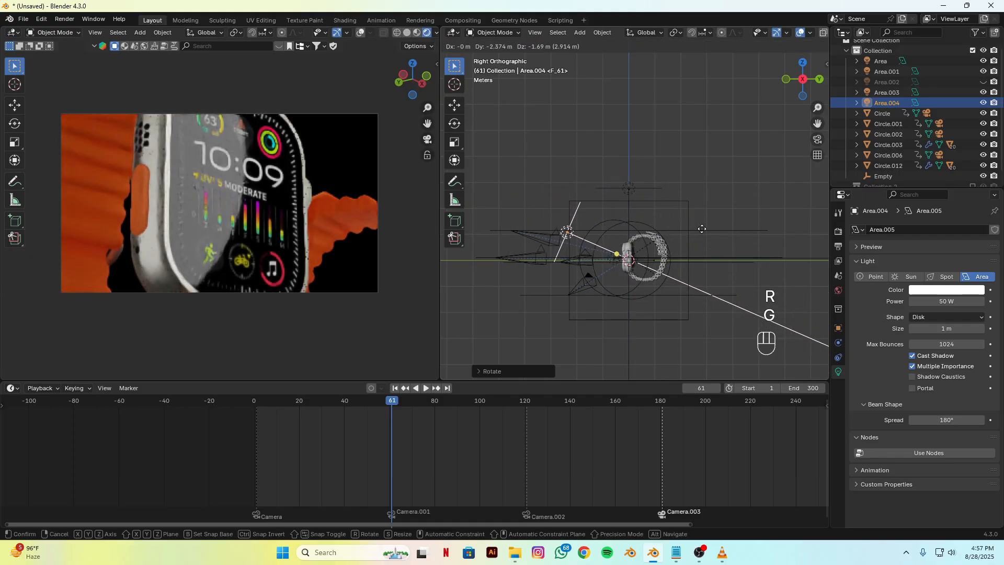
pyautogui.click(719, 206)
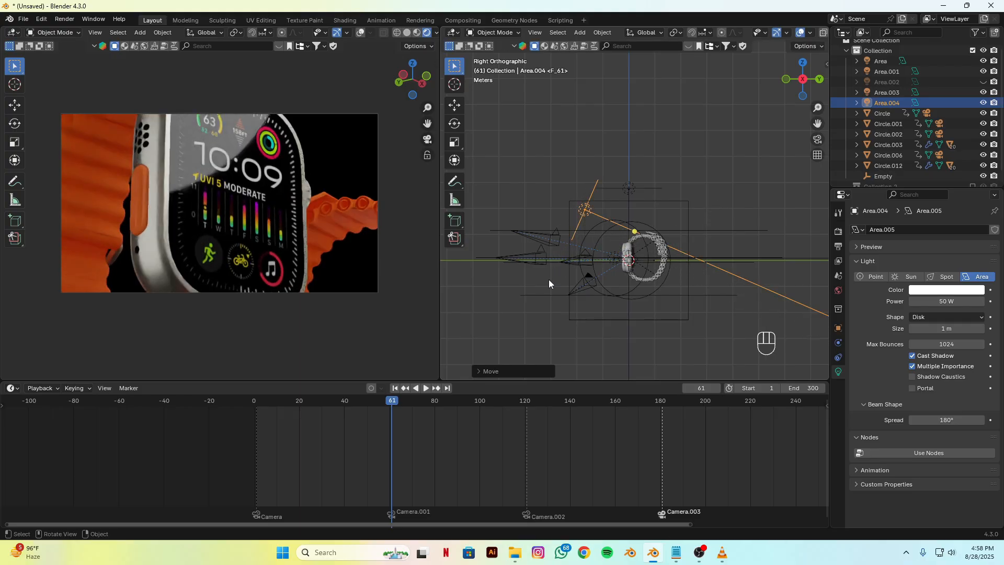
# Step: Scrub slightly past frame 61, switch to VLC, and seek watch.mp4 to 00:04 to compare the second shot's lighting
pyautogui.moveTo(392, 403)
pyautogui.mouseDown()
pyautogui.moveTo(438, 402)
pyautogui.moveTo(408, 403)
pyautogui.mouseUp()
pyautogui.click(732, 557)
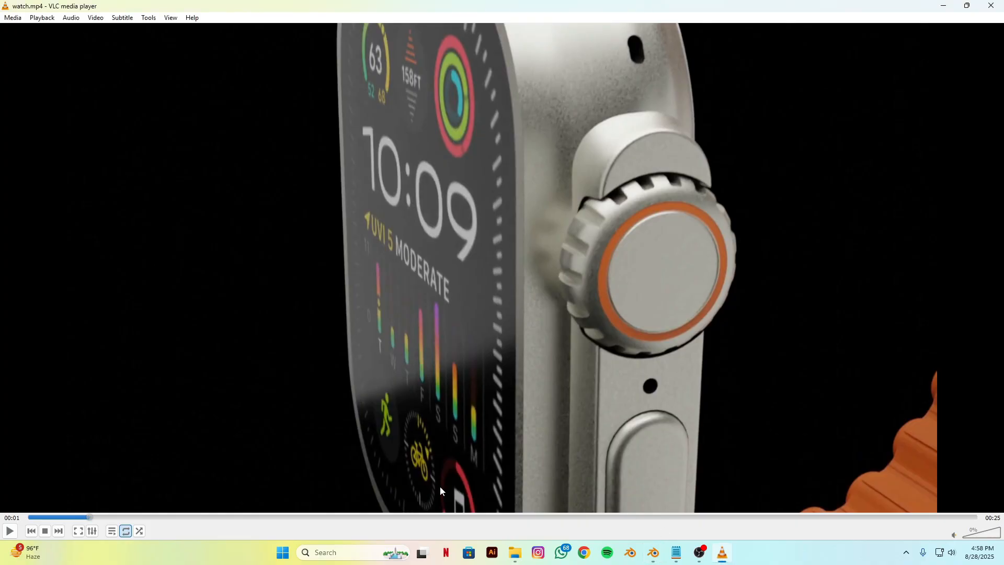
pyautogui.moveTo(90, 517); pyautogui.dragTo(201, 523)
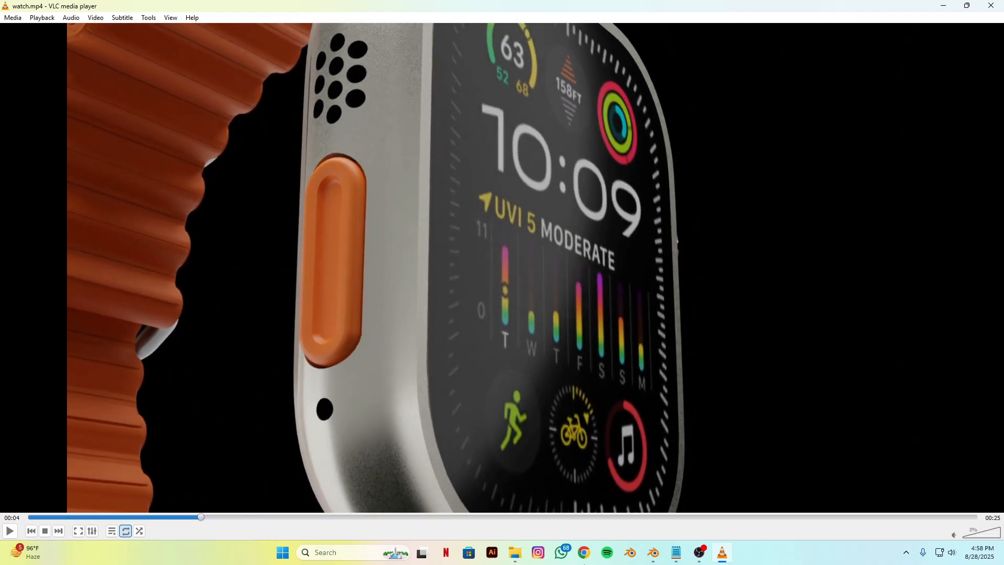
# Step: Switch back to Blender, scrub to frame 64, lower the Area.004 light along Z, and set its power to 20 W
pyautogui.click(653, 560)
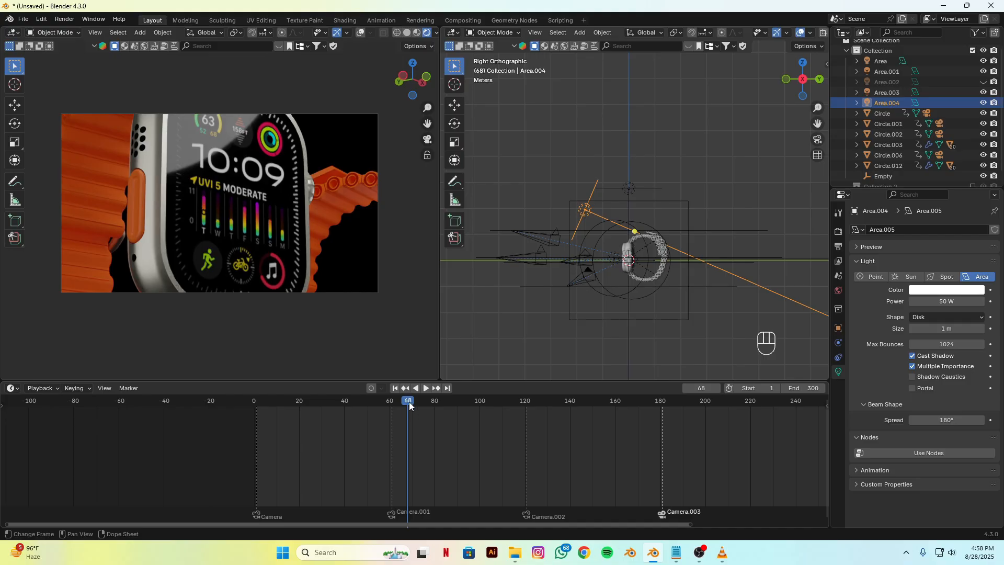
pyautogui.moveTo(410, 402)
pyautogui.mouseDown()
pyautogui.moveTo(446, 406)
pyautogui.moveTo(386, 406)
pyautogui.moveTo(409, 407)
pyautogui.moveTo(399, 406)
pyautogui.mouseUp()
pyautogui.press('g')
pyautogui.press('z')
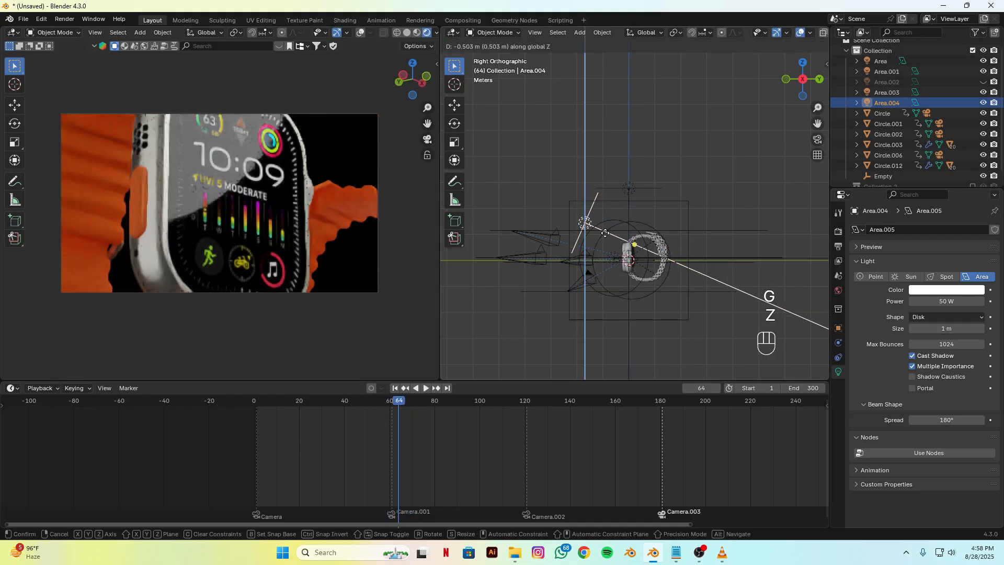
pyautogui.click(607, 246)
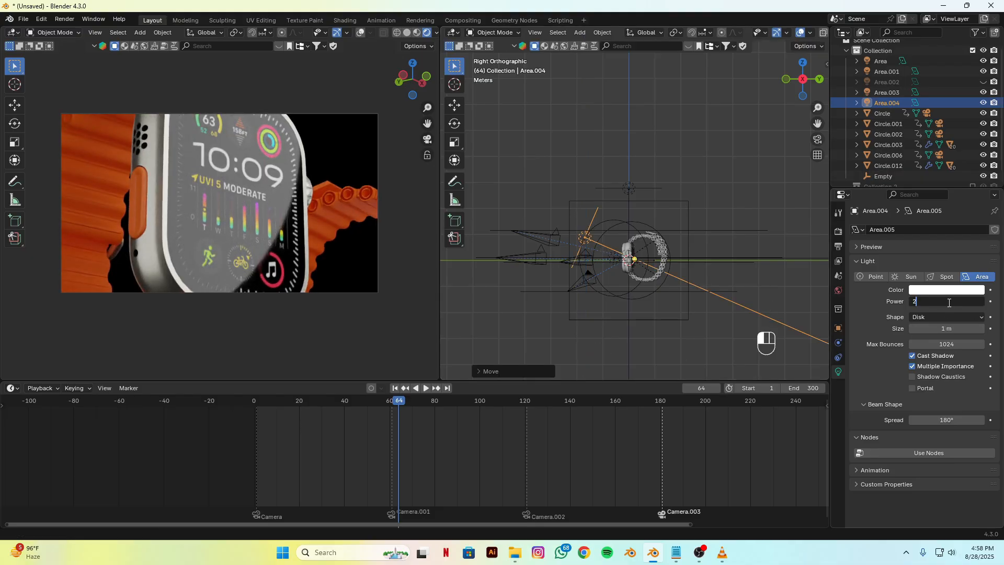
pyautogui.press('Return')
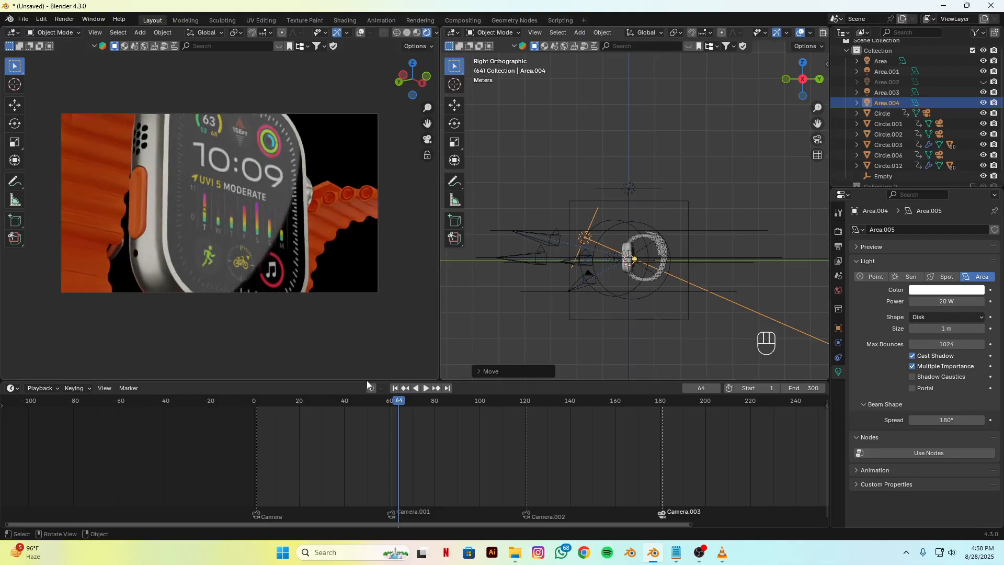
# Step: Resize the Area.004 light for the second shot, shrinking it at frame 108 and enlarging it at frame 65
pyautogui.moveTo(408, 416); pyautogui.dragTo(497, 426)
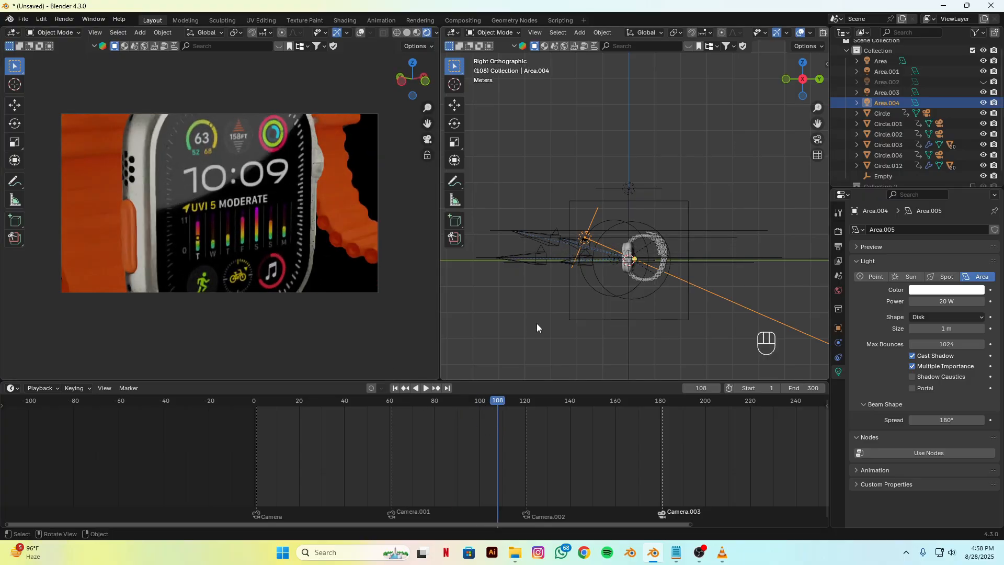
pyautogui.keyDown('alt'); pyautogui.moveTo(536, 324); pyautogui.dragTo(664, 310); pyautogui.keyUp('alt')
pyautogui.press('s')
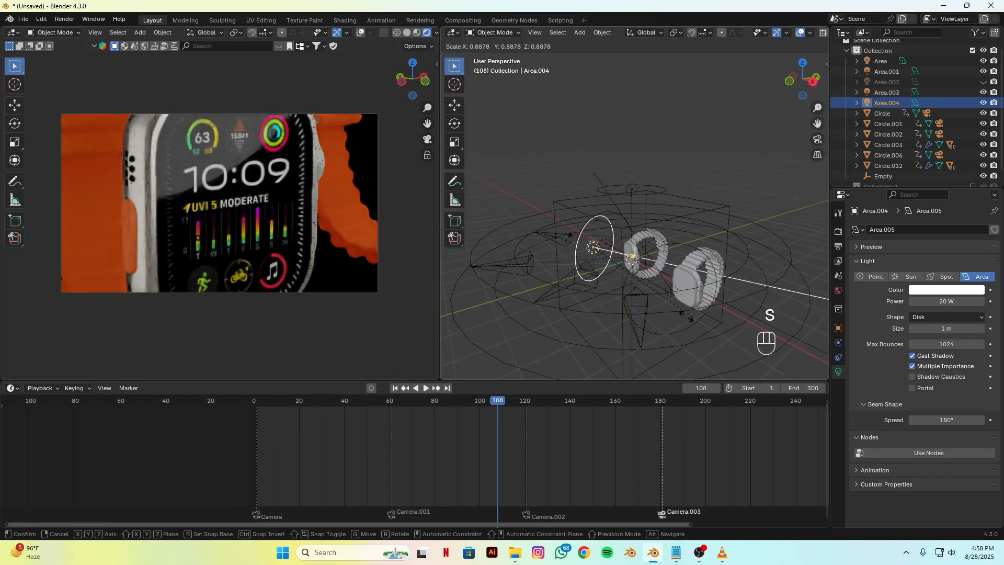
pyautogui.click(470, 410)
pyautogui.moveTo(484, 403); pyautogui.dragTo(411, 416)
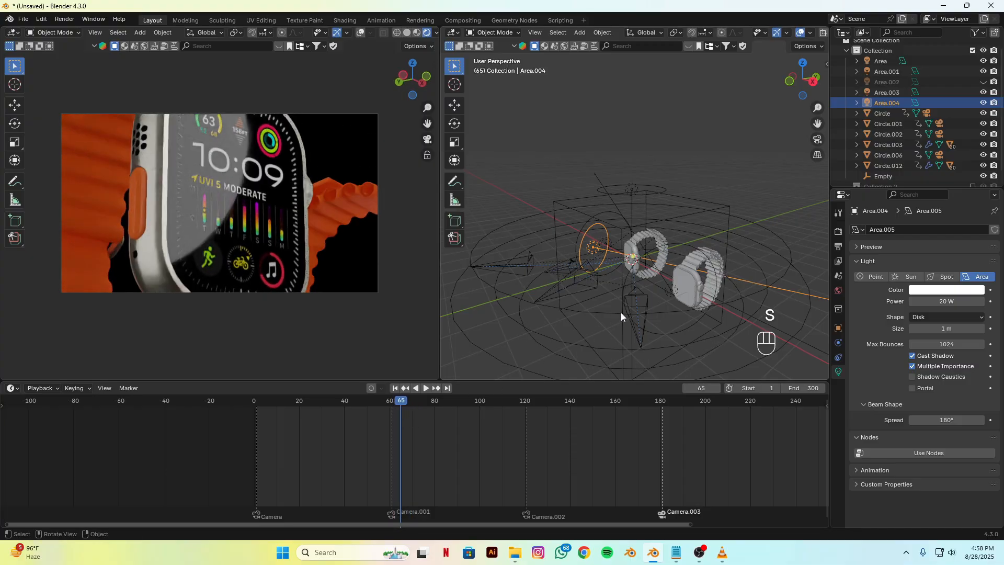
pyautogui.press('s')
pyautogui.click(659, 324)
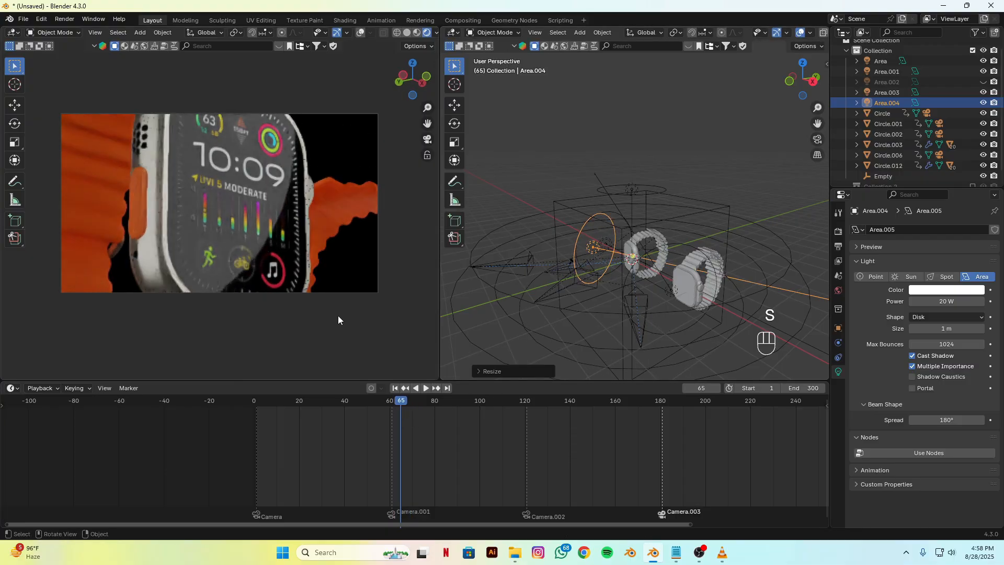
# Step: Scrub to frame 122, switch to VLC, and seek watch.mp4 to 00:10 to compare the third shot's lighting
pyautogui.moveTo(409, 415); pyautogui.dragTo(532, 426)
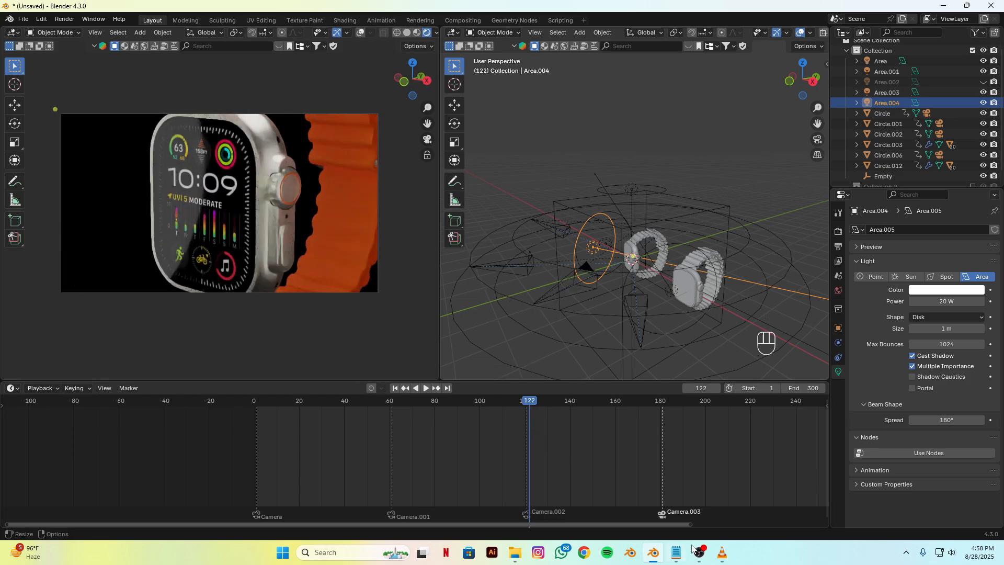
pyautogui.click(722, 553)
pyautogui.moveTo(217, 516); pyautogui.dragTo(437, 519)
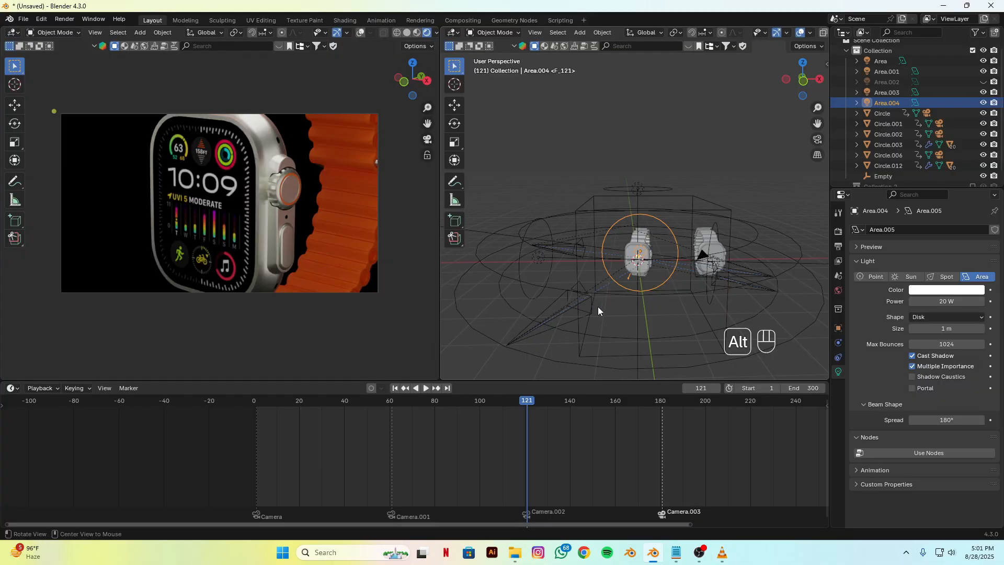
# Step: Back in Blender at frame 121, move the Area.004 light about 1.1 m along Y toward the watches and scrub through the third shot
pyautogui.keyDown('alt'); pyautogui.moveTo(597, 306); pyautogui.dragTo(552, 349); pyautogui.keyUp('alt')
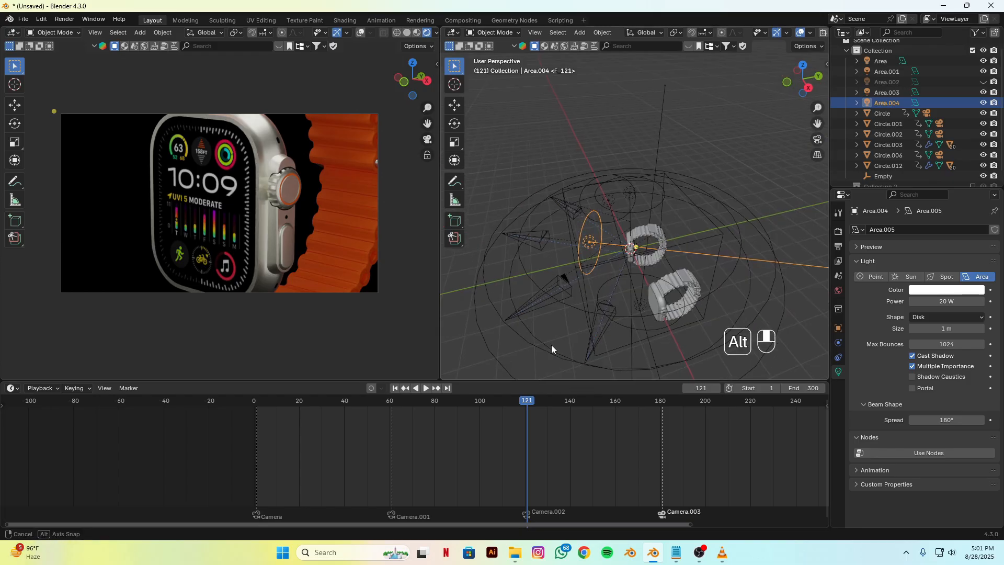
pyautogui.press('g')
pyautogui.press('y')
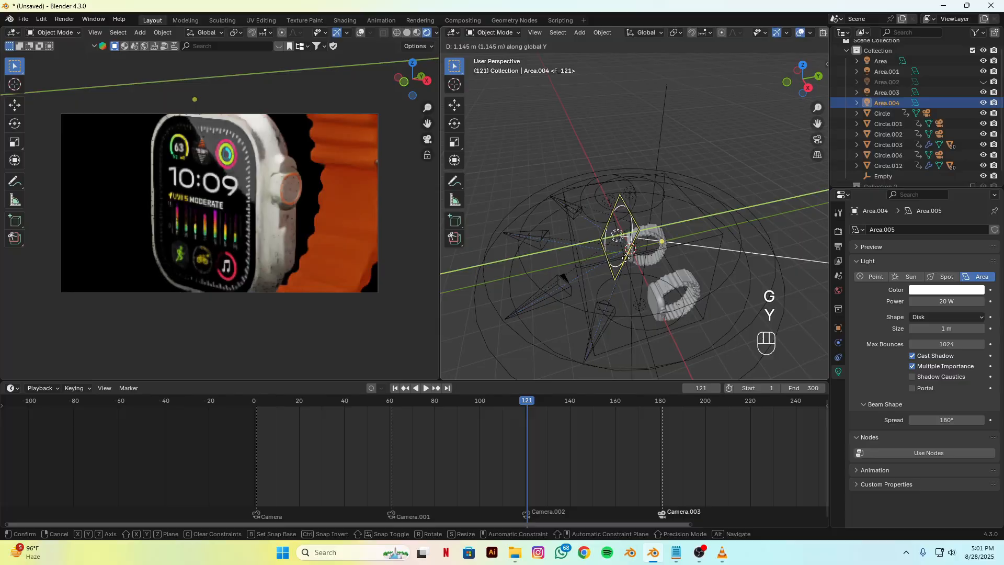
pyautogui.click(561, 278)
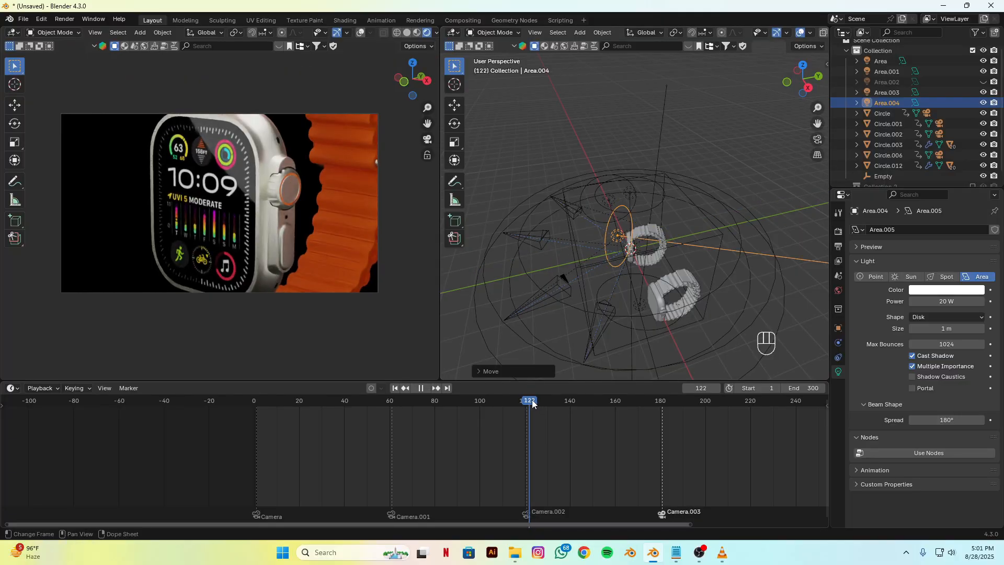
pyautogui.moveTo(532, 404); pyautogui.dragTo(570, 431)
# Step: Seek watch.mp4 to 00:12 in VLC, return to Blender, and examine the fourth shot's lighting around frames 200 to 207
pyautogui.click(722, 553)
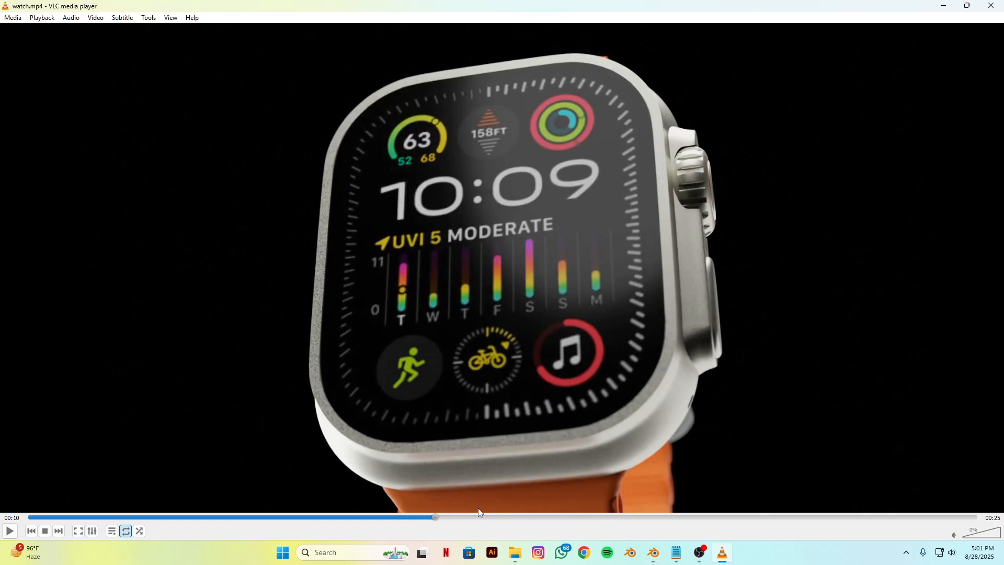
pyautogui.click(468, 523)
pyautogui.moveTo(465, 524); pyautogui.dragTo(487, 520)
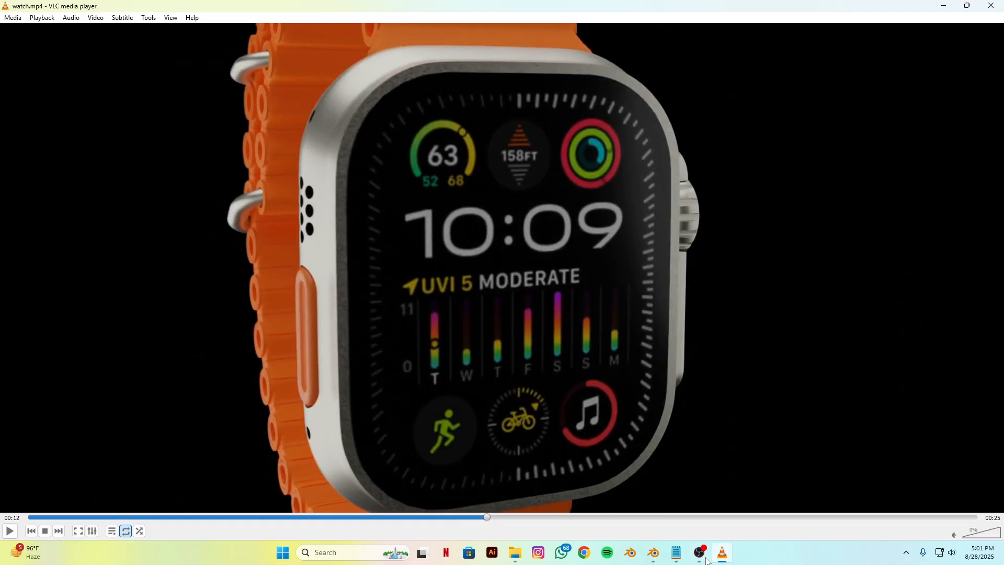
pyautogui.click(651, 558)
pyautogui.moveTo(568, 404); pyautogui.dragTo(707, 426)
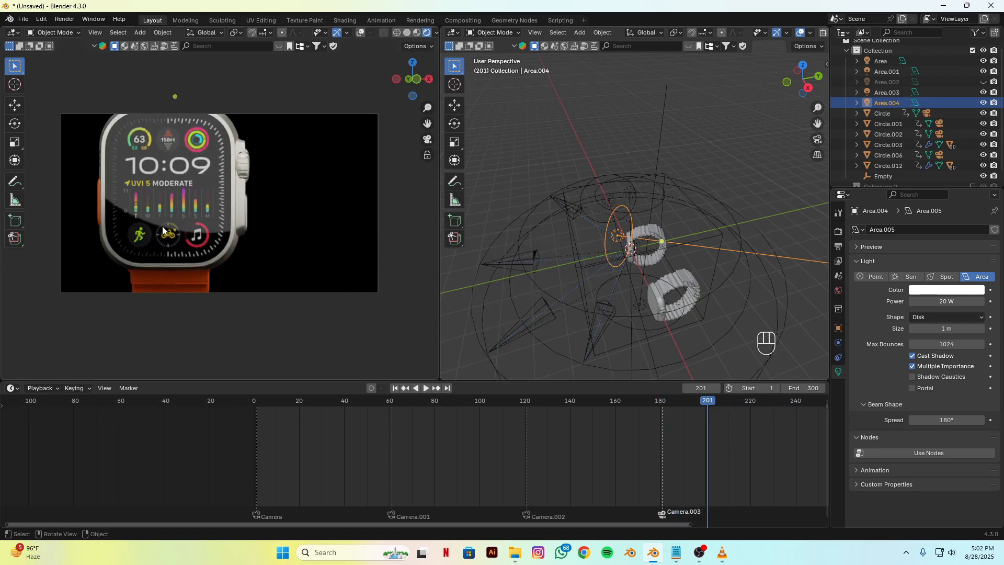
pyautogui.scroll(-4, 583, 307)
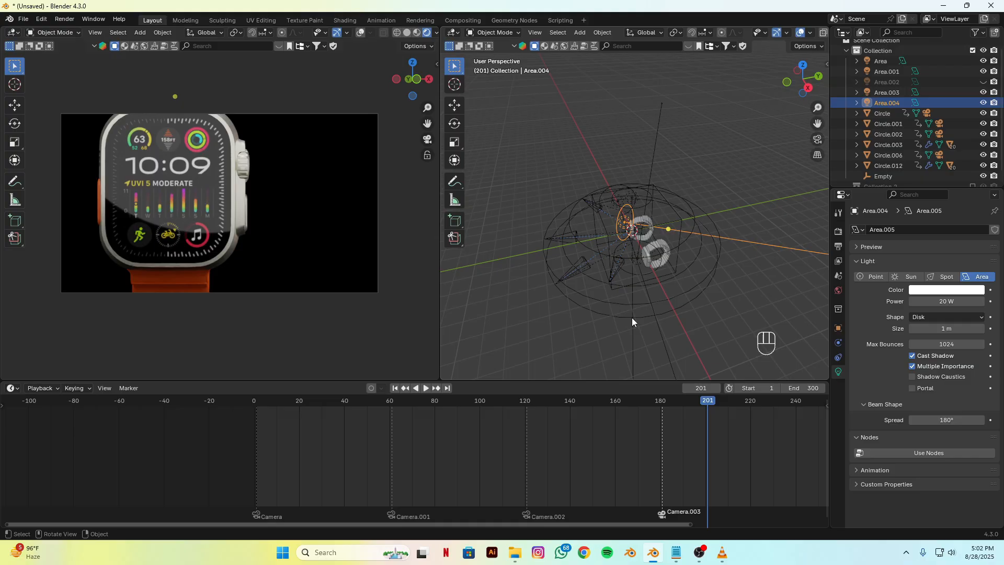
pyautogui.moveTo(626, 525); pyautogui.dragTo(767, 519)
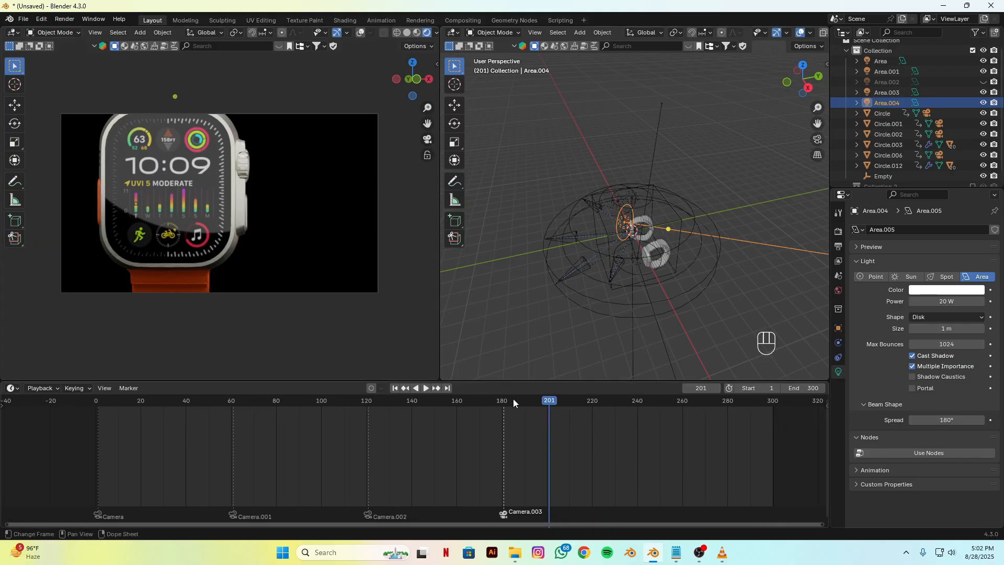
pyautogui.press('Left')
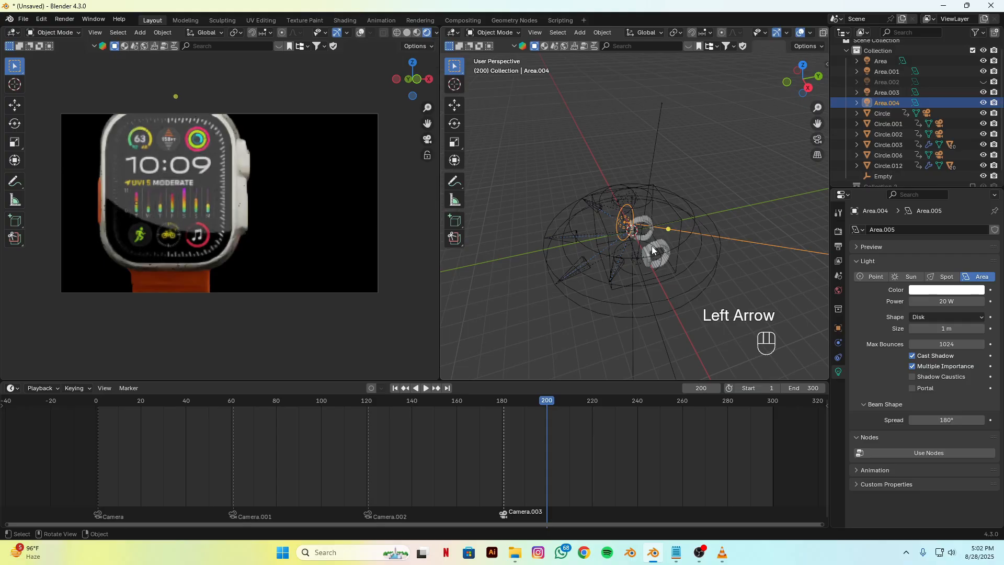
pyautogui.click(562, 419)
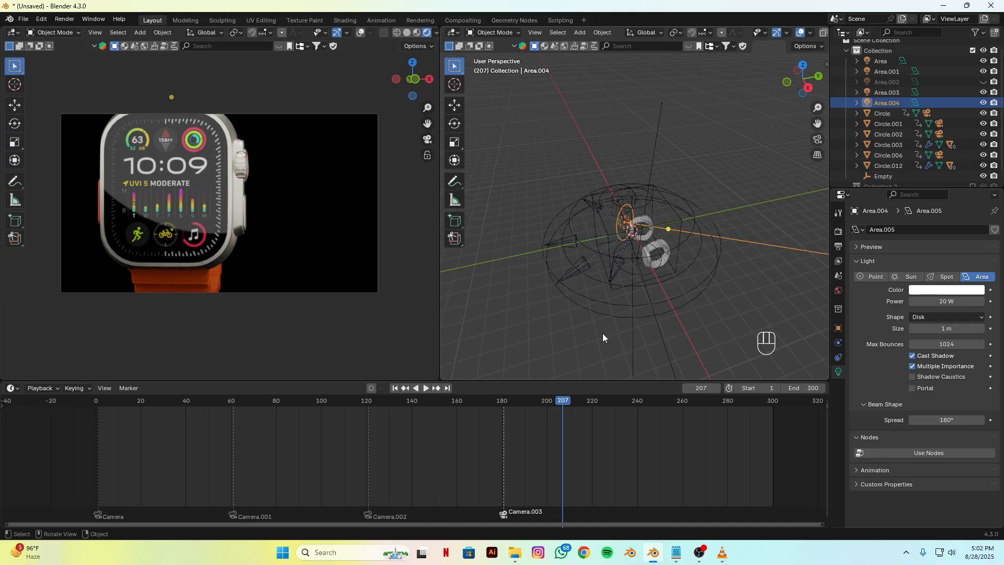
# Step: Scrub to frame 296, switch to VLC, and seek watch.mp4 to 00:20 to compare the lighting of the final three-watch shot
pyautogui.moveTo(597, 402); pyautogui.dragTo(748, 428)
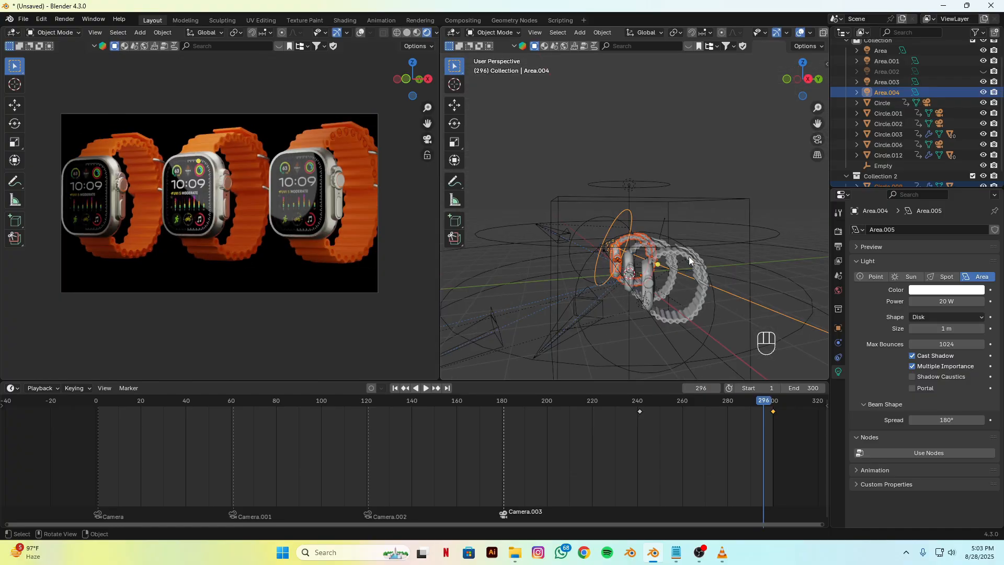
pyautogui.click(717, 548)
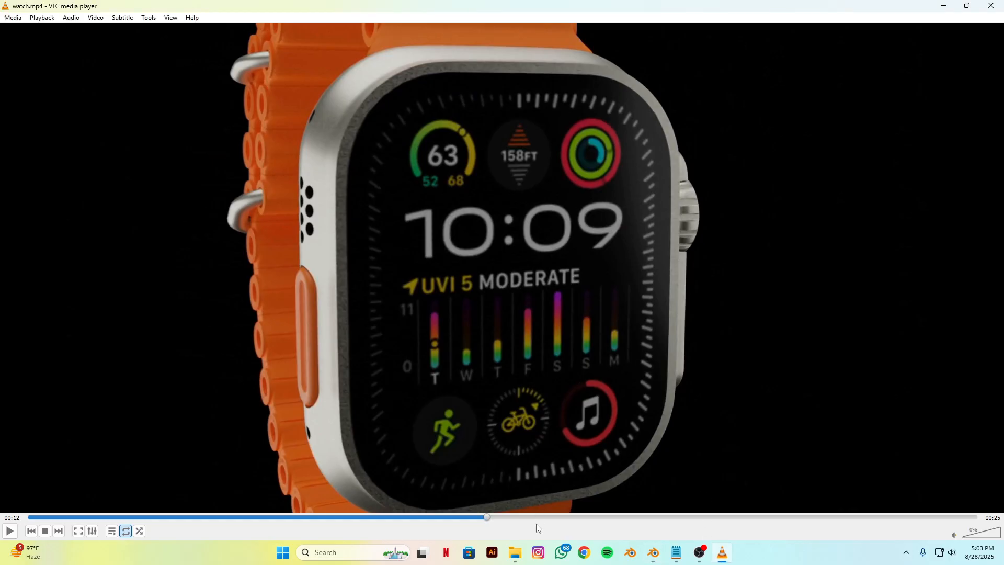
pyautogui.moveTo(489, 519); pyautogui.dragTo(816, 528)
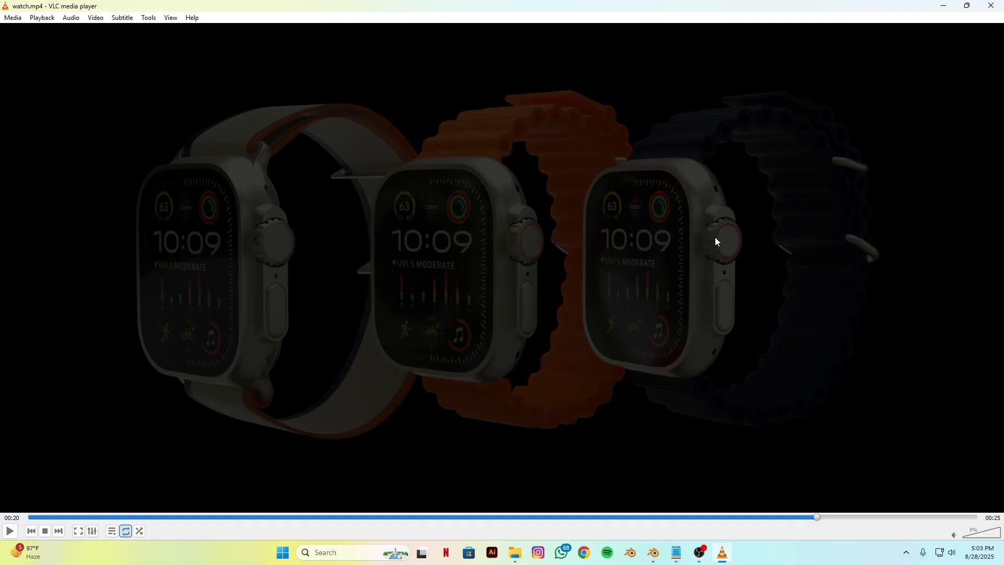